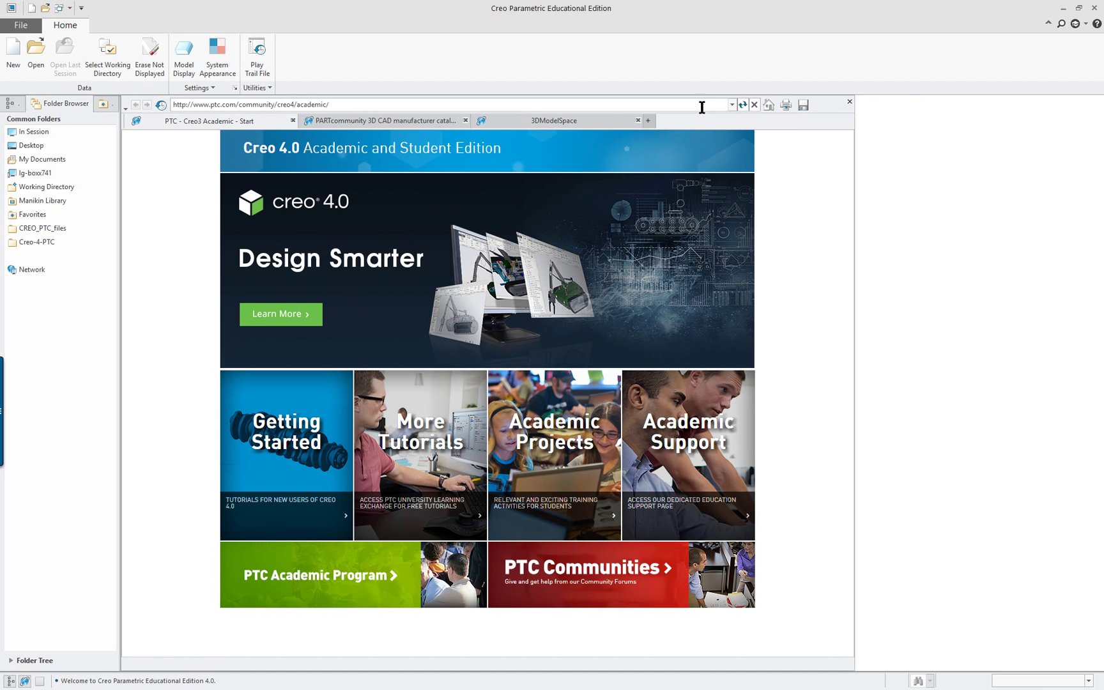
click(648, 121)
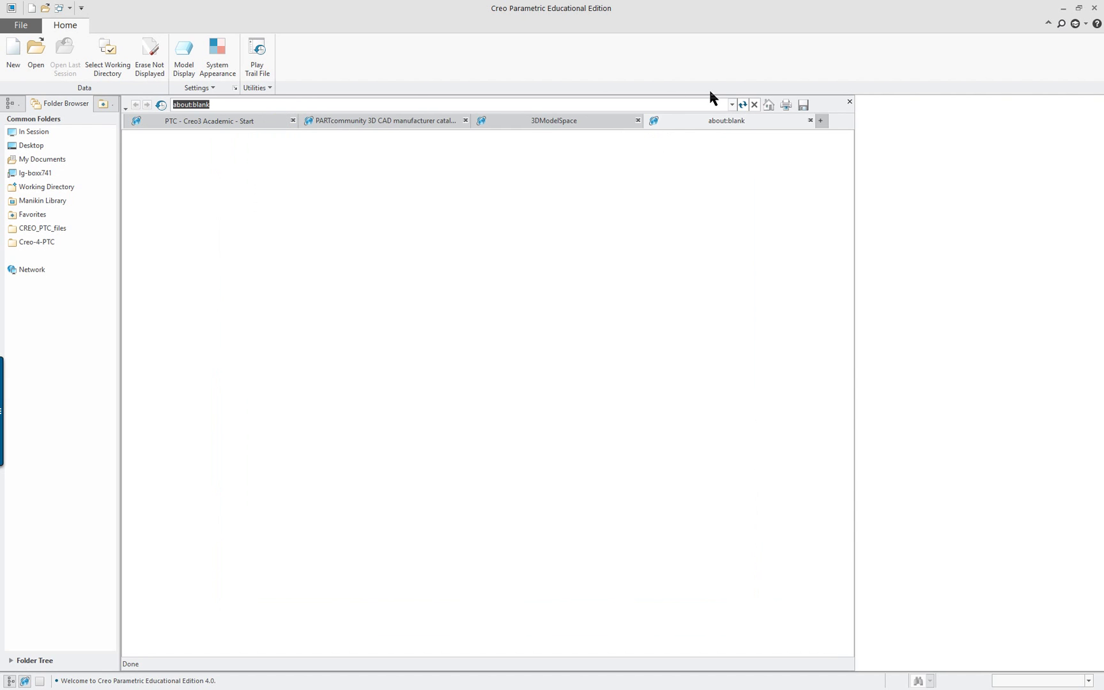
click(732, 106)
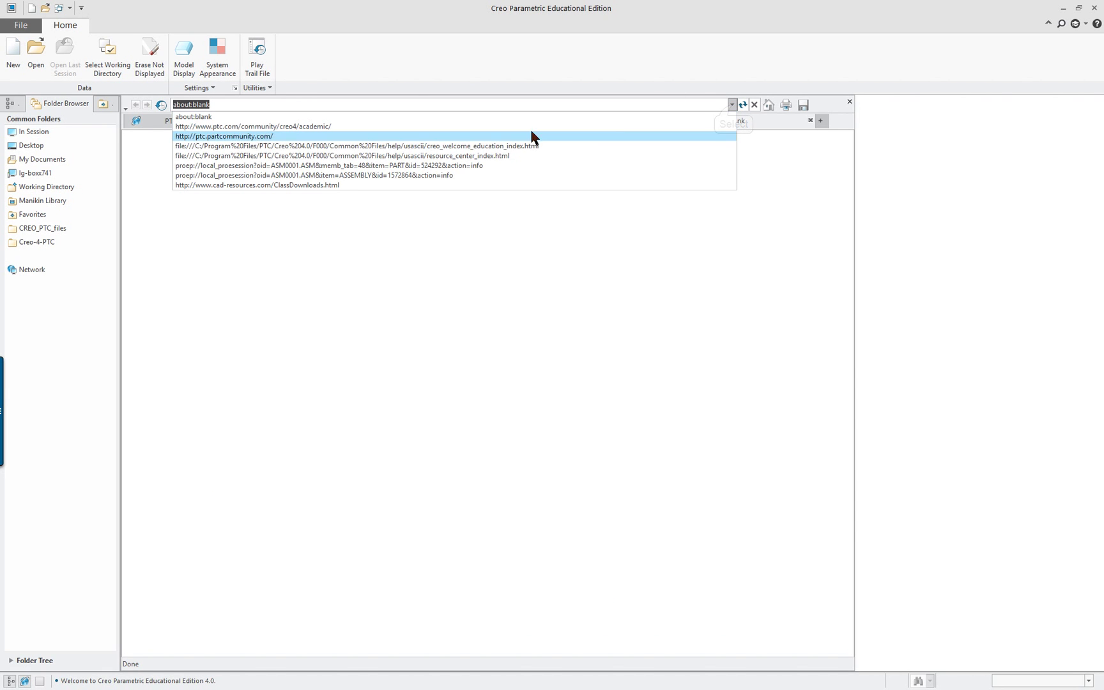
click(260, 106)
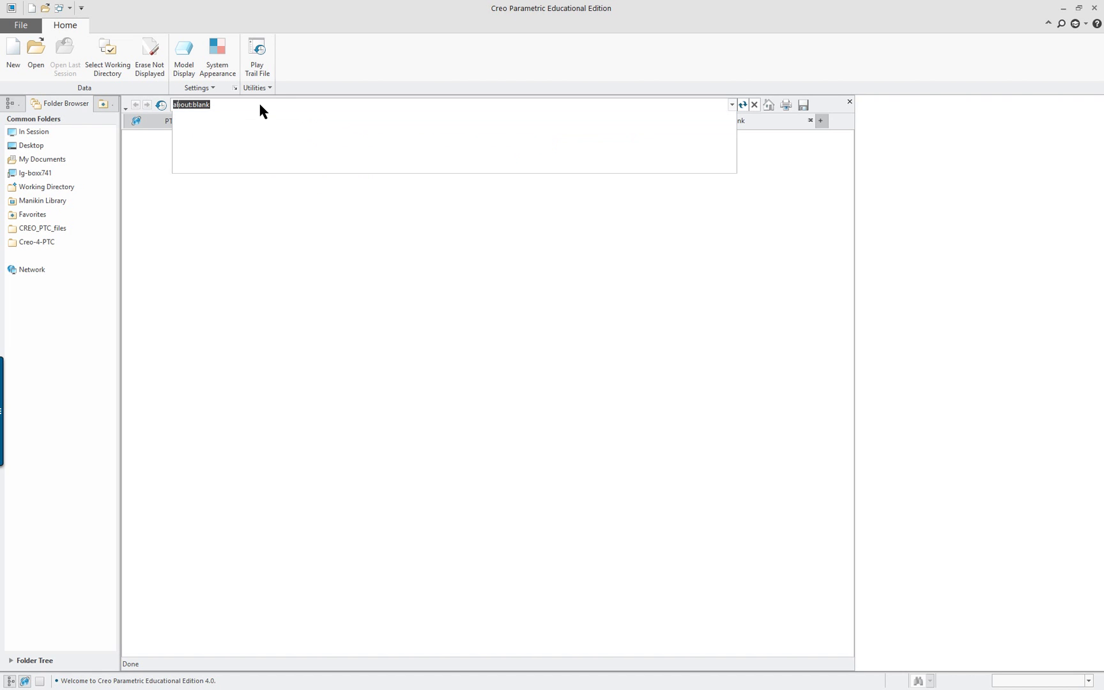
text(www.cad)
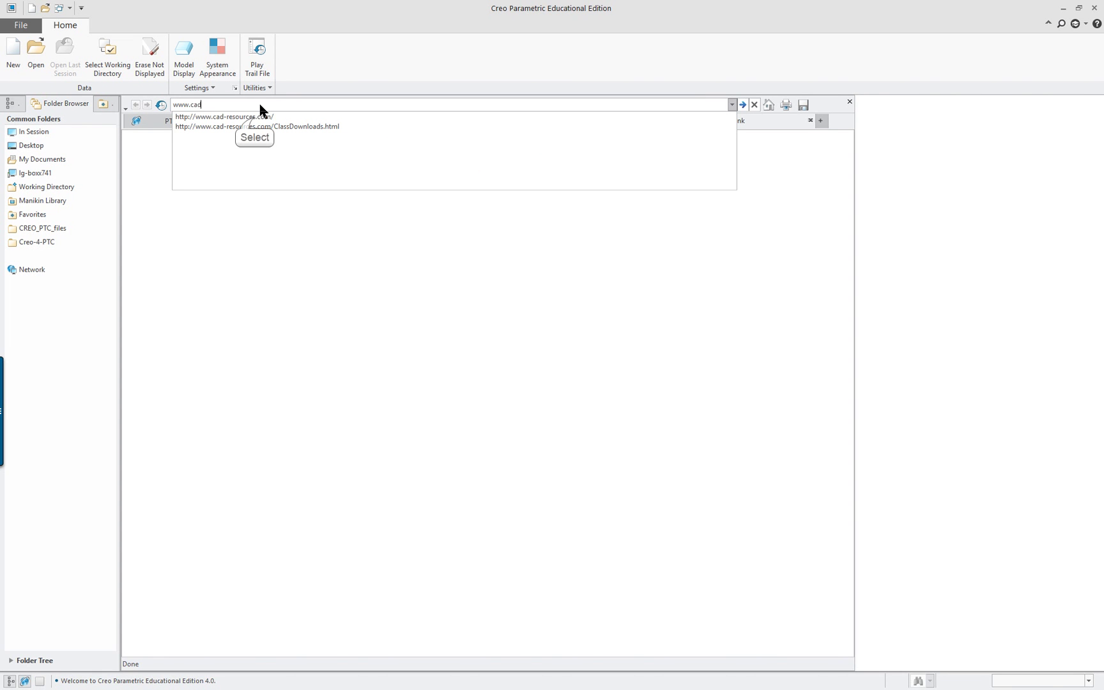
click(255, 117)
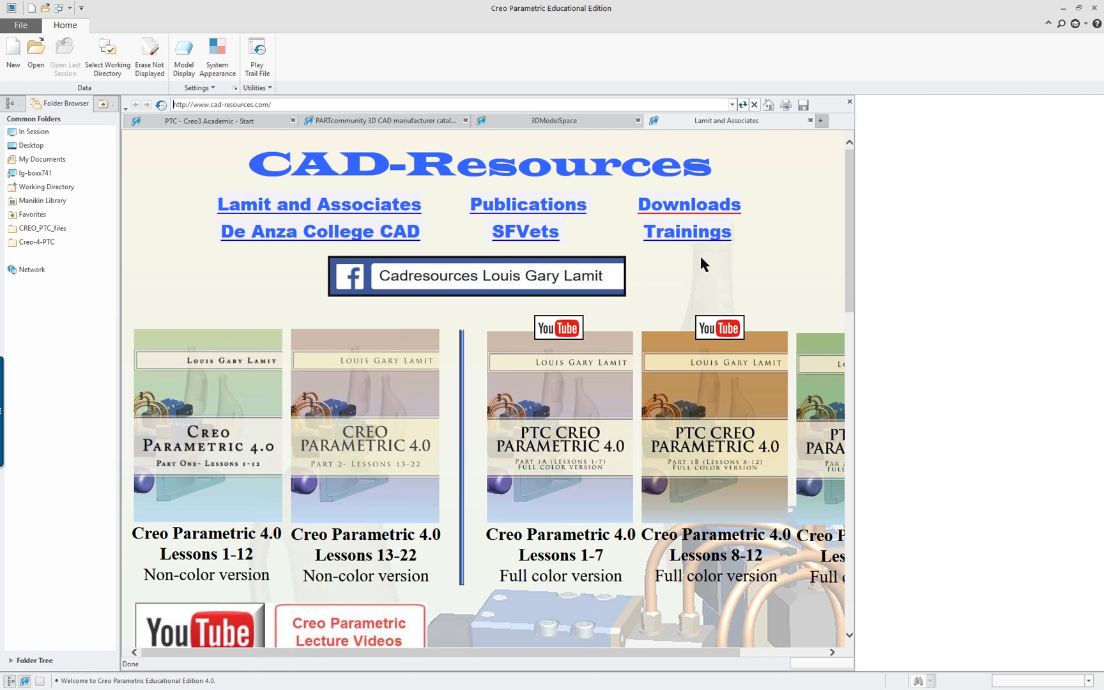
Open the Downloads page of the CAD-Resources site and enlarge its window to show the full list
scroll(604, 382, down, 7)
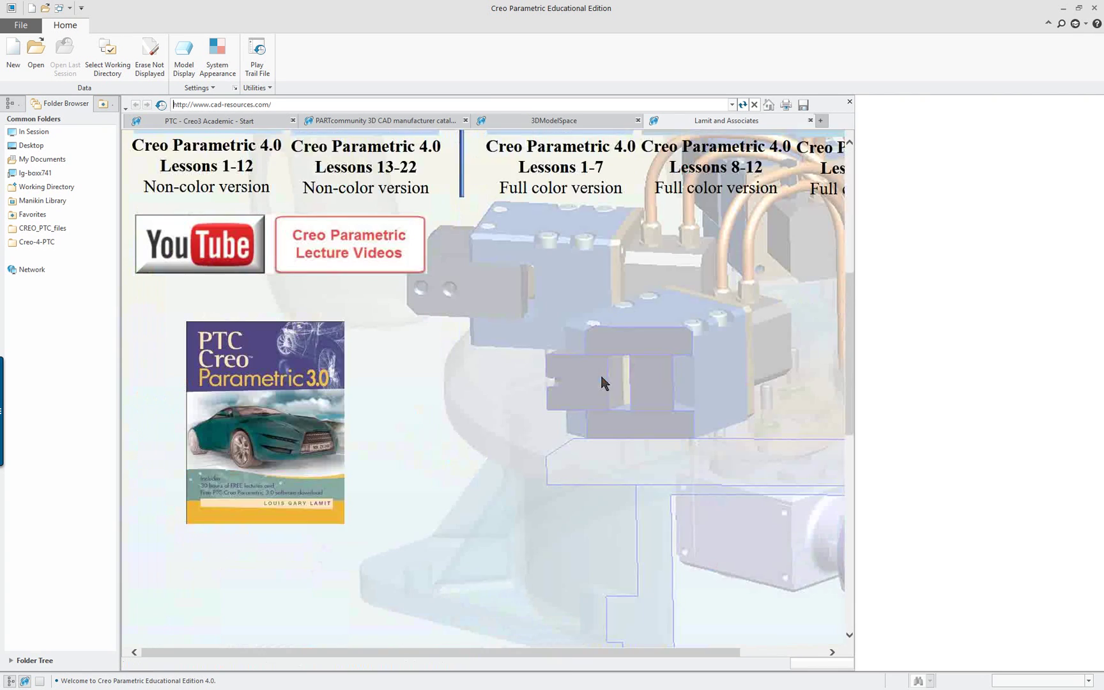
scroll(604, 382, up, 5)
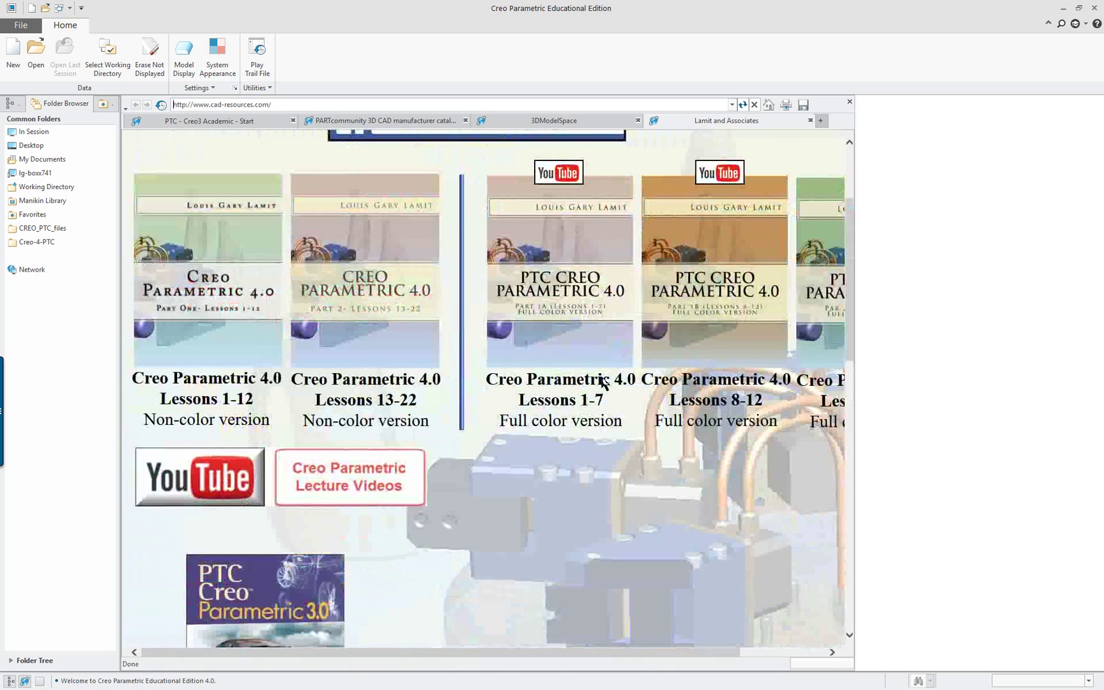
scroll(604, 382, down, 6)
drag(633, 657, 739, 658)
scroll(675, 547, up, 4)
scroll(677, 551, up, 4)
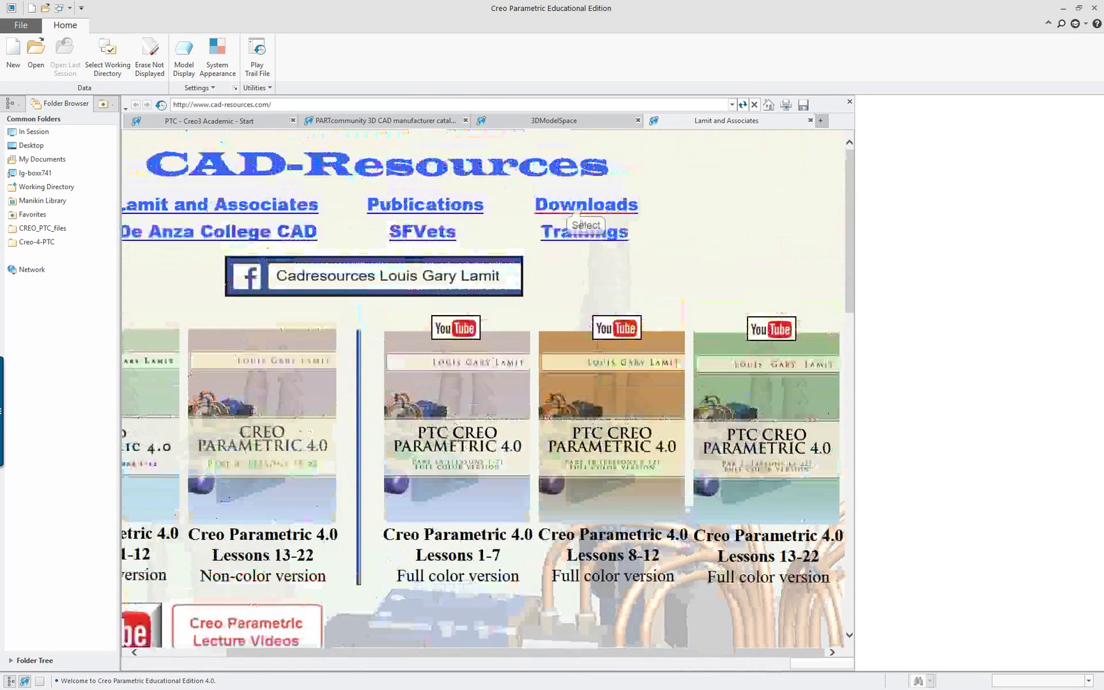
scroll(584, 214, up, 1)
click(586, 209)
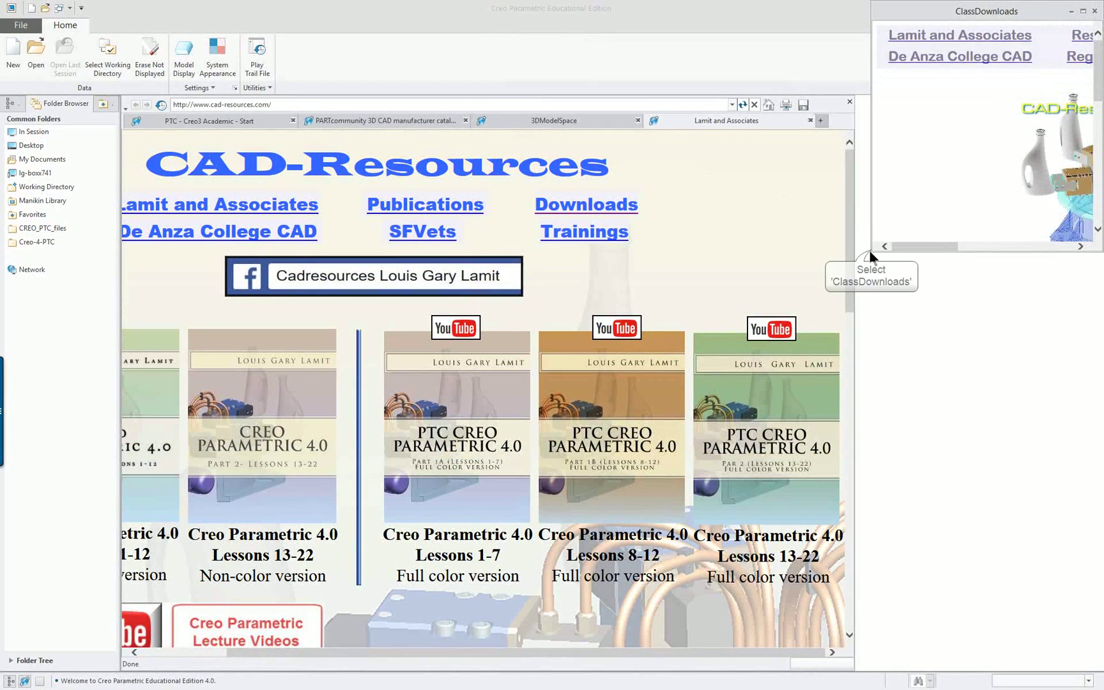
drag(870, 256, 215, 530)
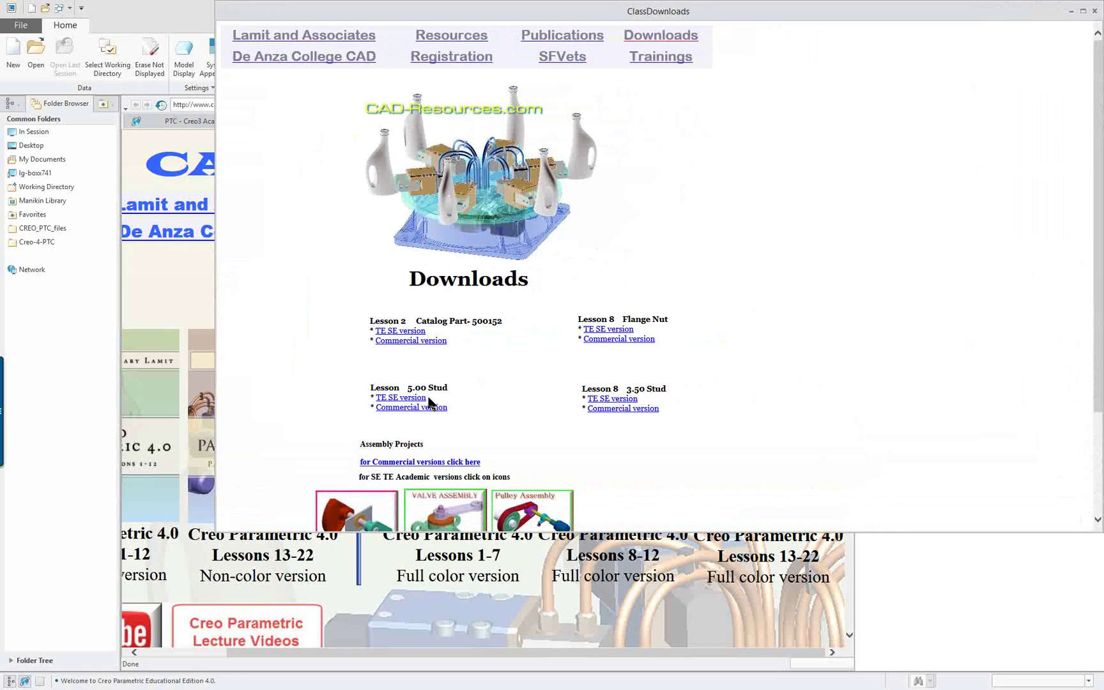
Download the academic Gear Assembly archive, GEAR_Parts.zip, and open it directly instead of saving it
scroll(450, 405, down, 2)
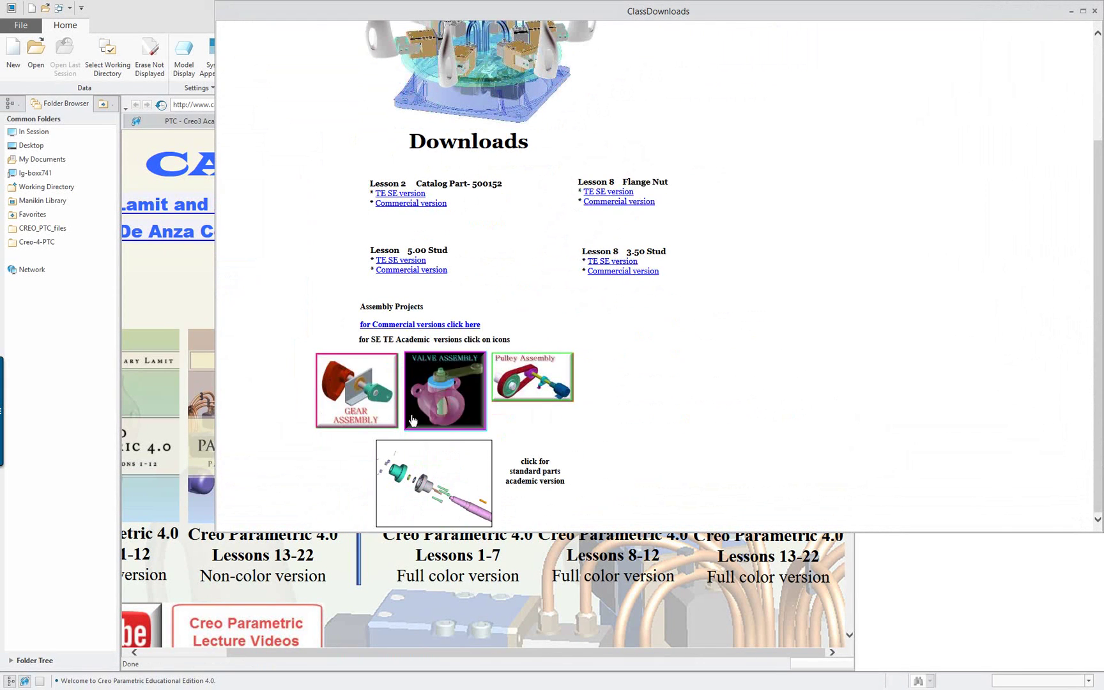
click(359, 391)
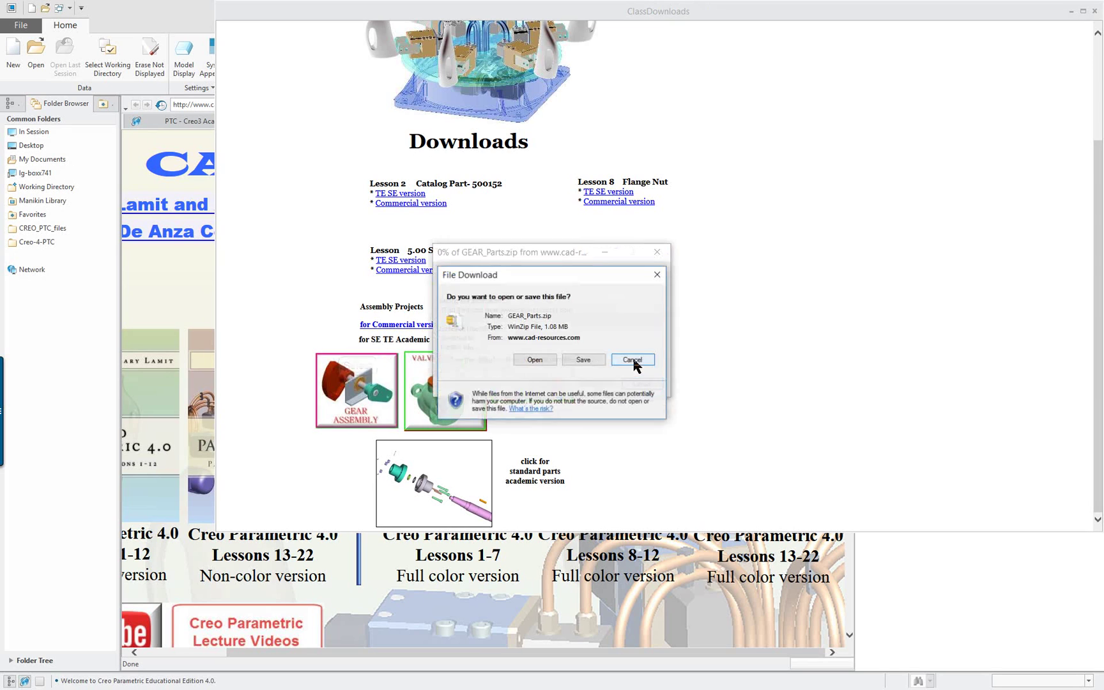
click(545, 360)
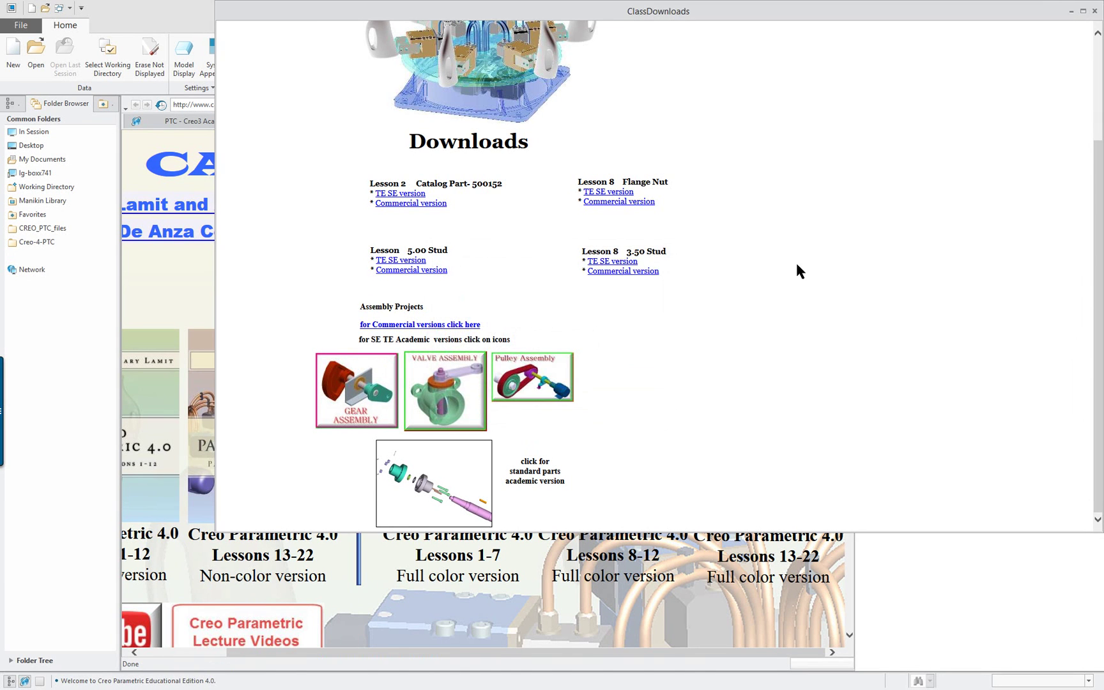
Close the ClassDownloads window and the embedded browser, and minimize the CAD program to expose the desktop
click(1093, 10)
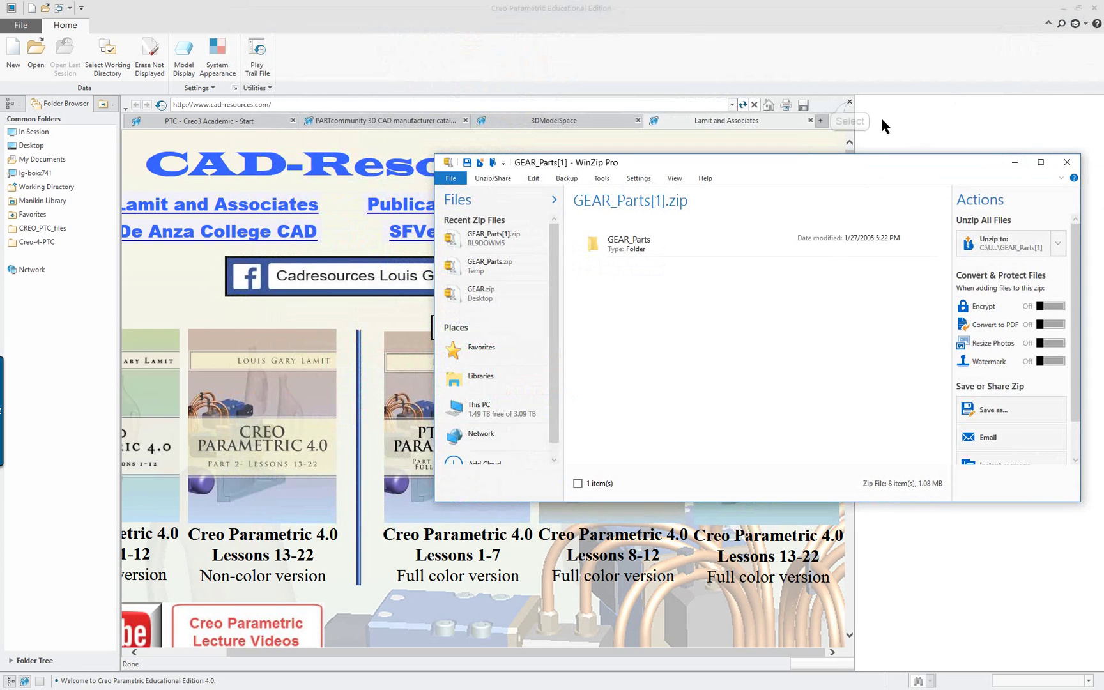
click(849, 104)
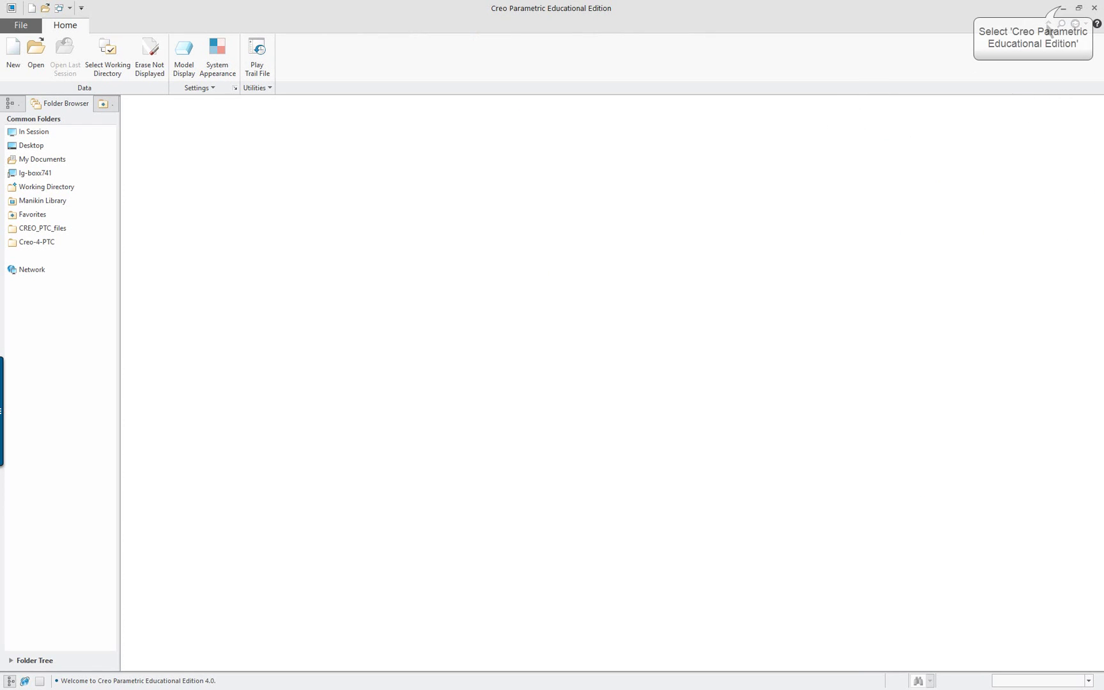
click(1060, 9)
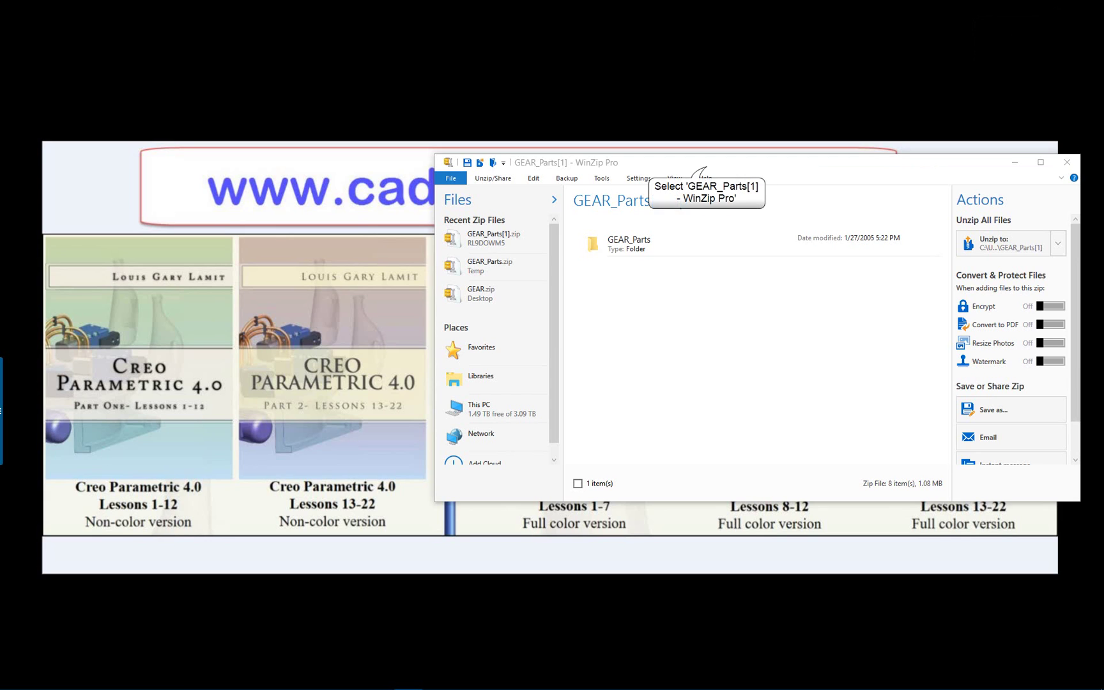
Extract the GEAR_Parts folder from the archive onto the desktop and close WinZip
drag(703, 167, 496, 138)
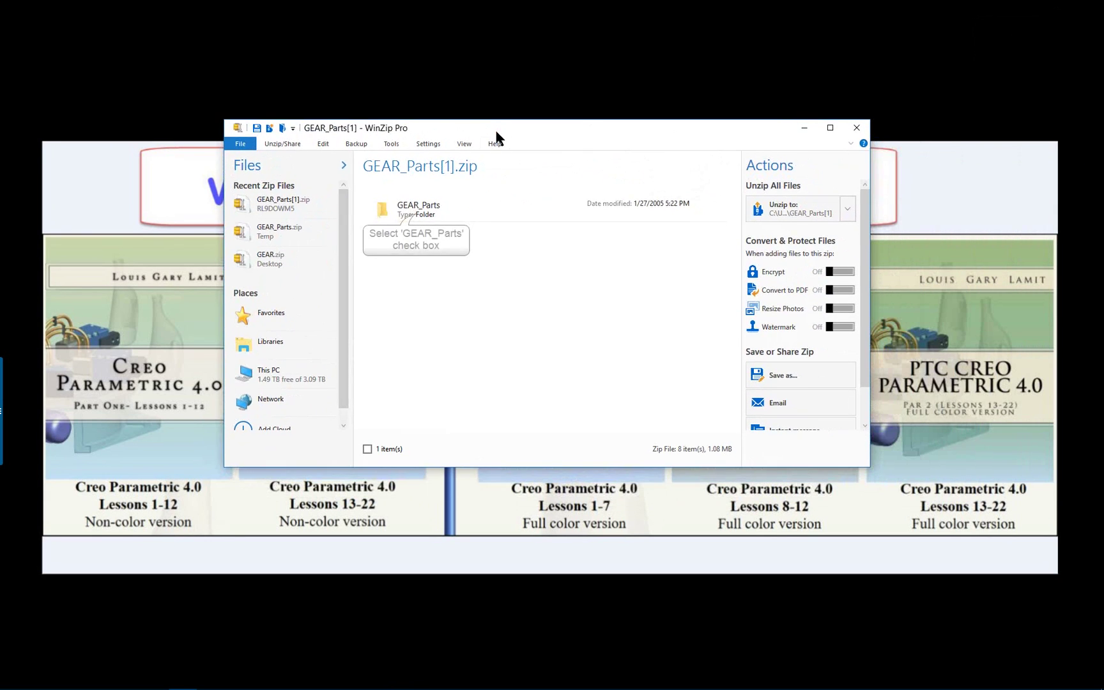
click(412, 216)
drag(412, 216, 497, 83)
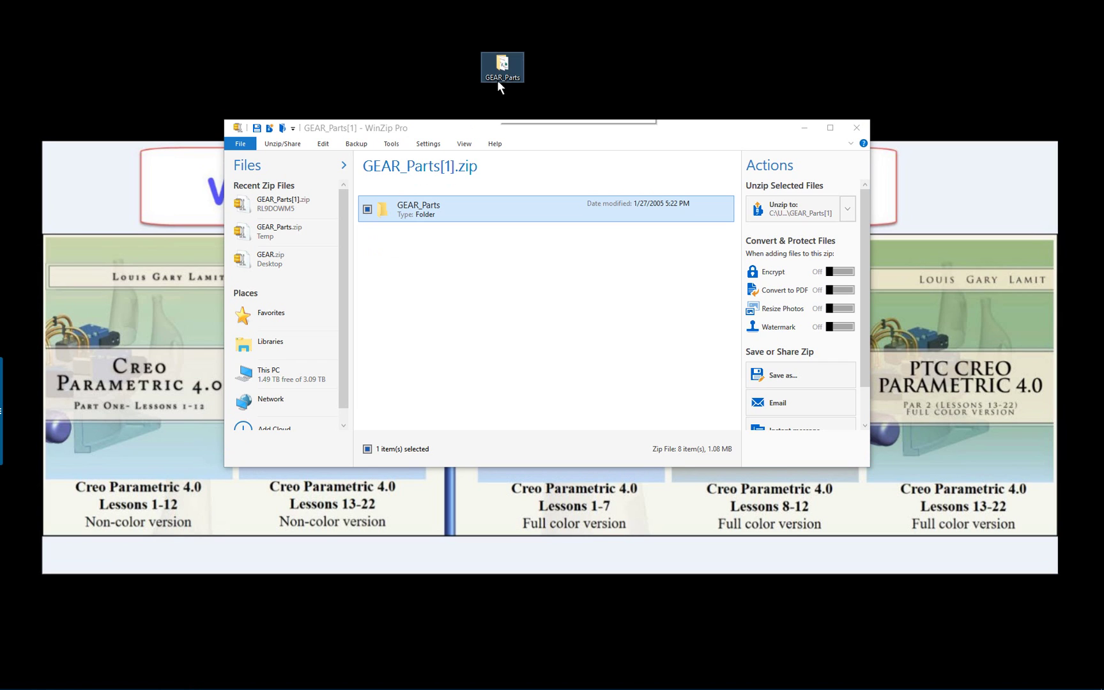
click(628, 100)
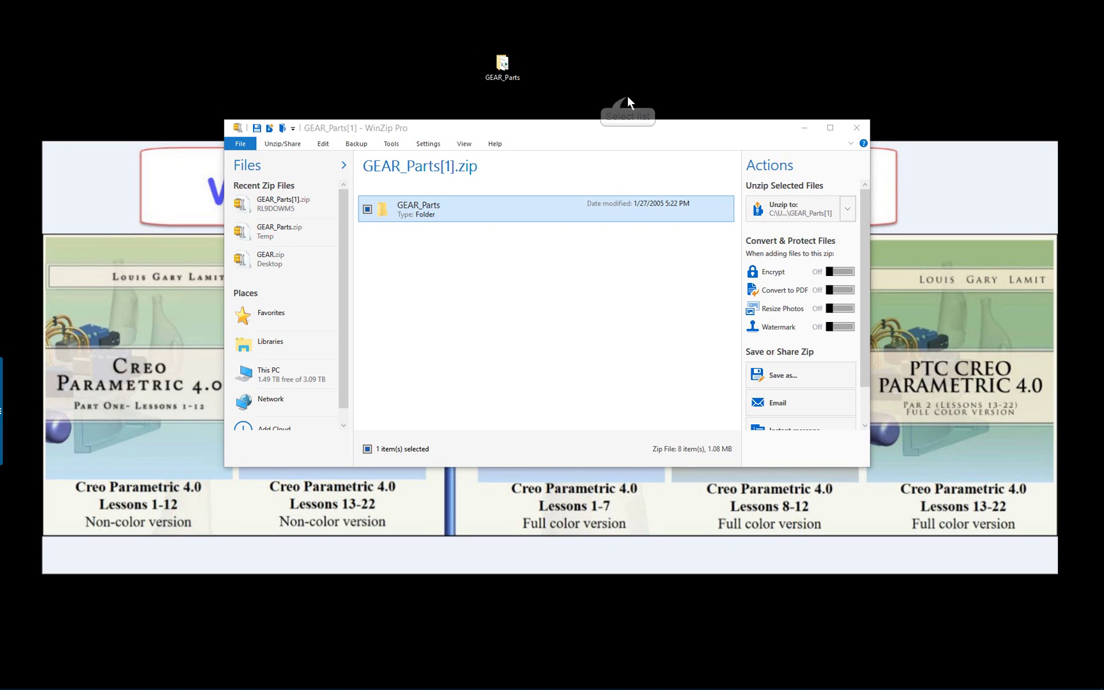
click(857, 129)
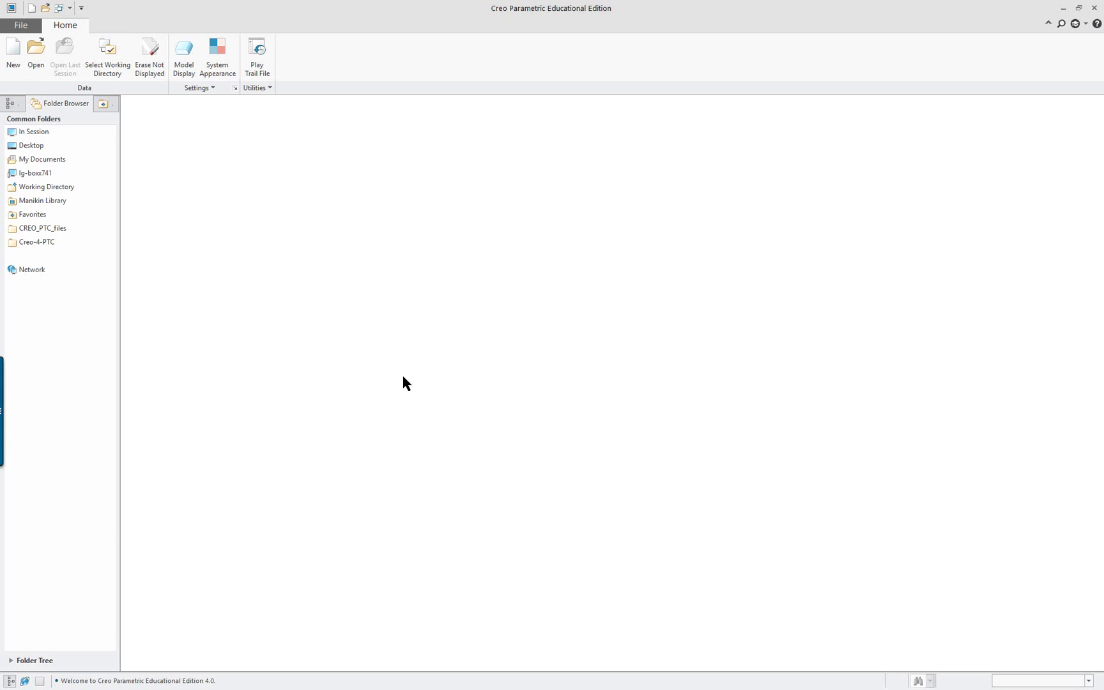
Set the working directory to the GEAR_Parts folder on the desktop in Creo Parametric
click(104, 53)
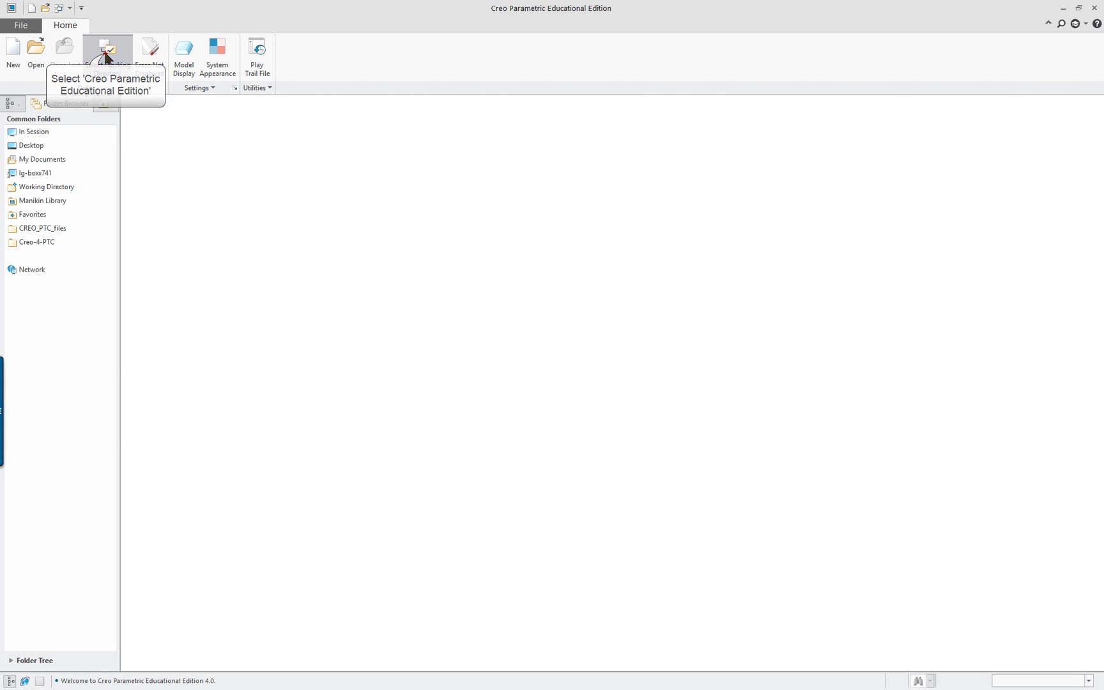
click(373, 290)
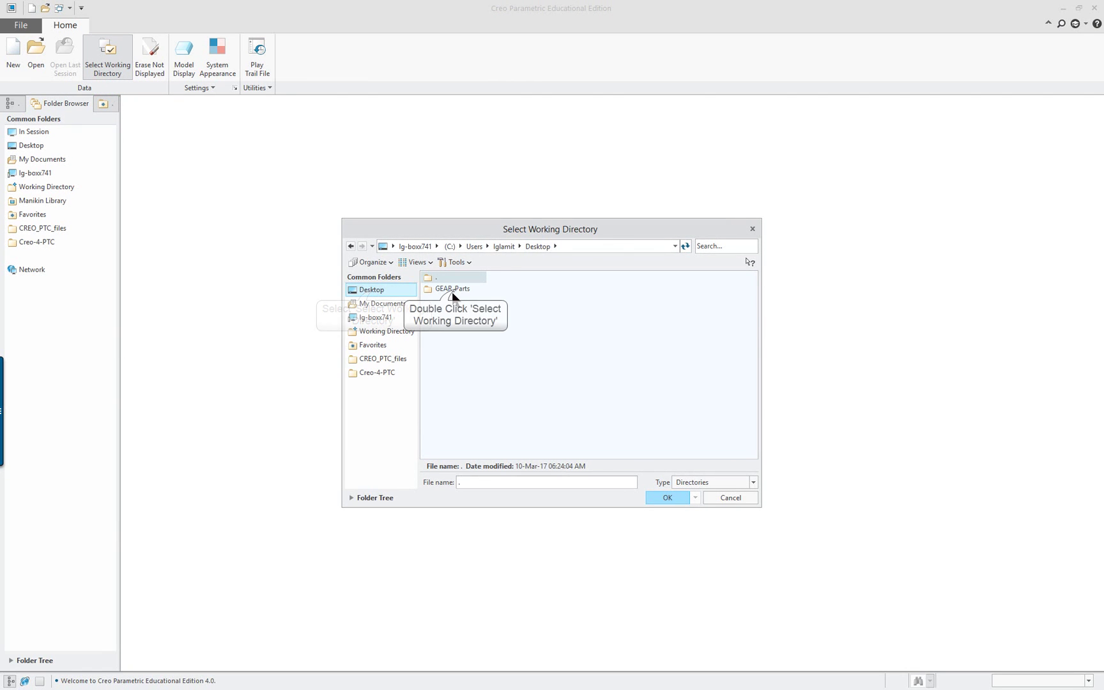
double_click(454, 289)
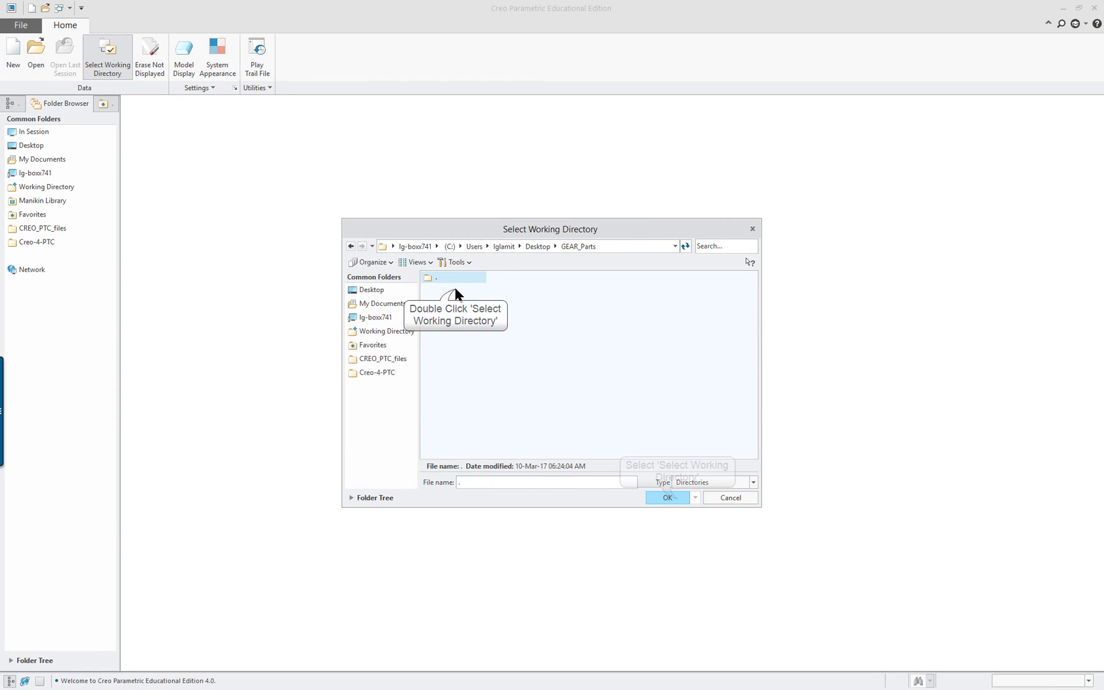
click(666, 498)
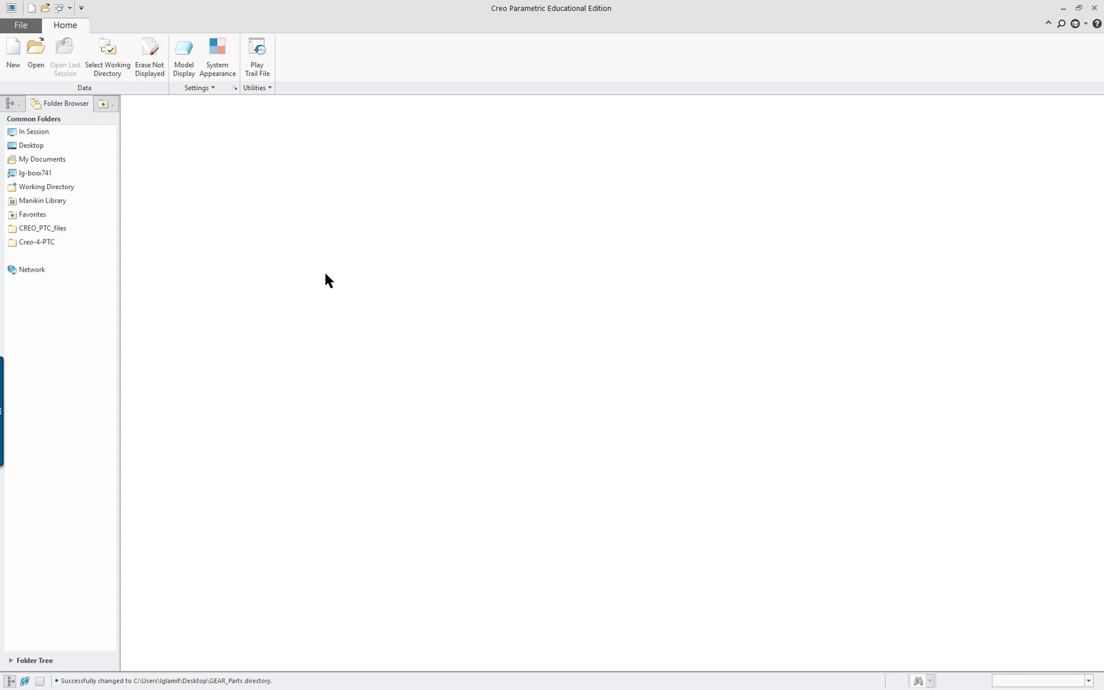
Open bracket_.prt from the working directory, with the file preview turned on and the File Open window resized
click(34, 50)
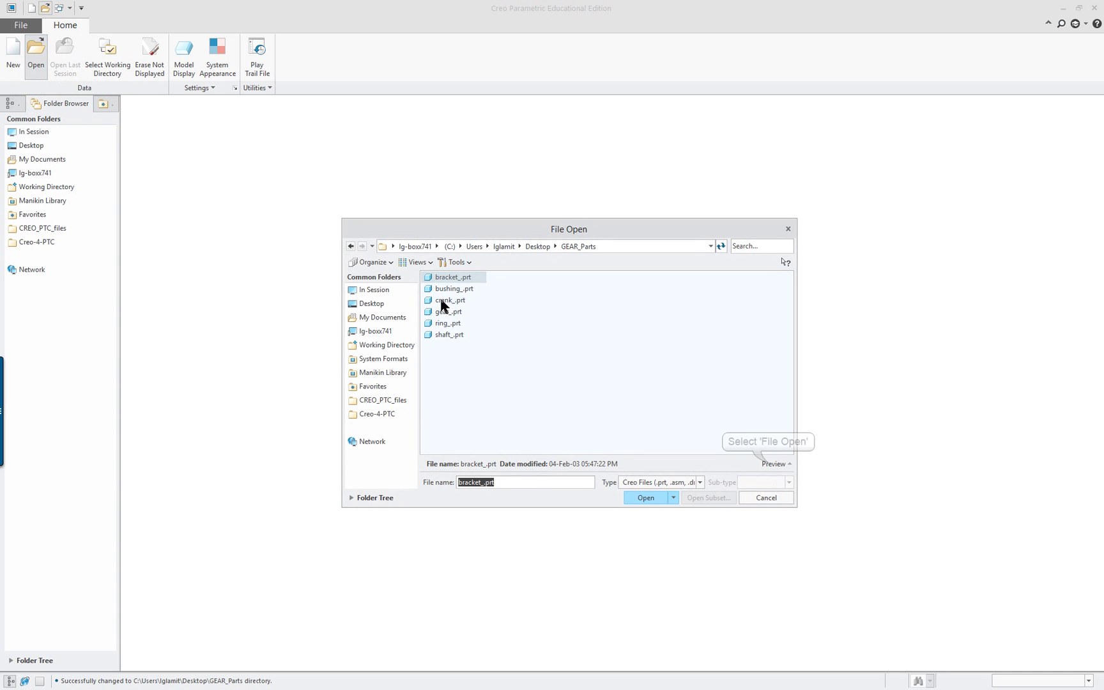
click(772, 463)
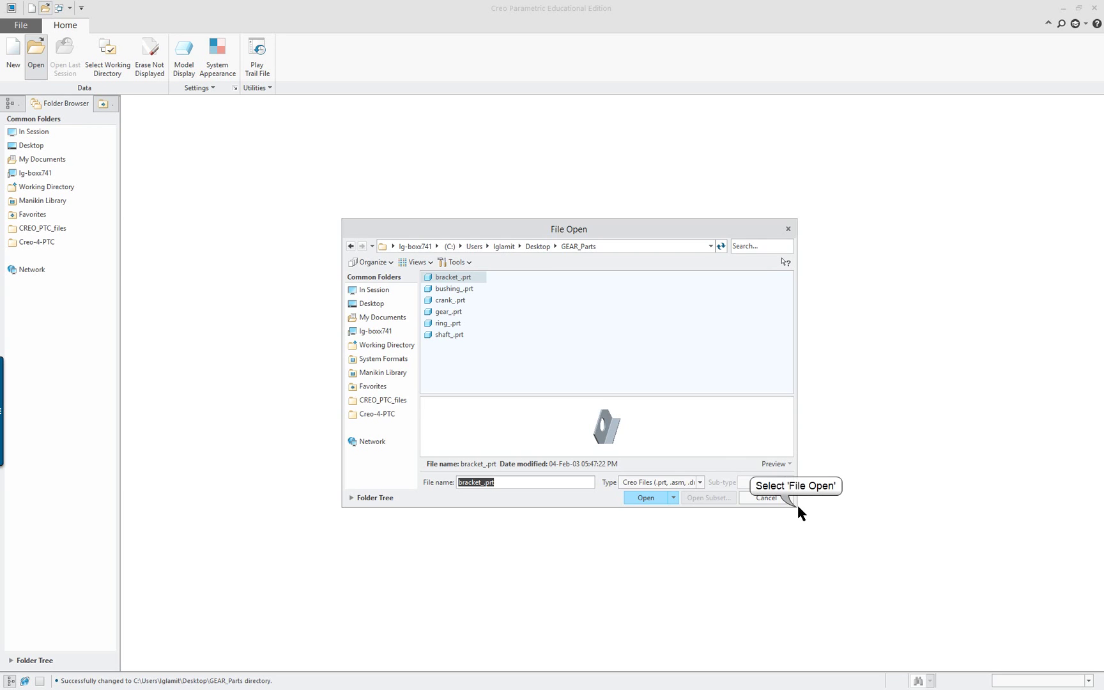
drag(798, 509, 900, 622)
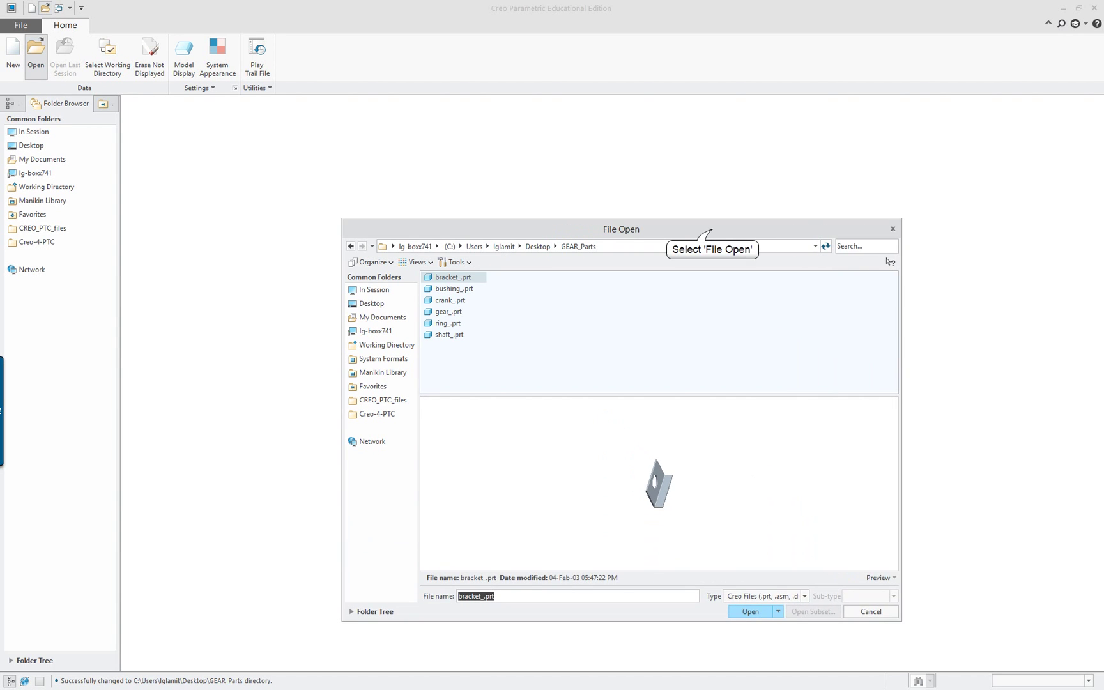
drag(710, 233, 610, 169)
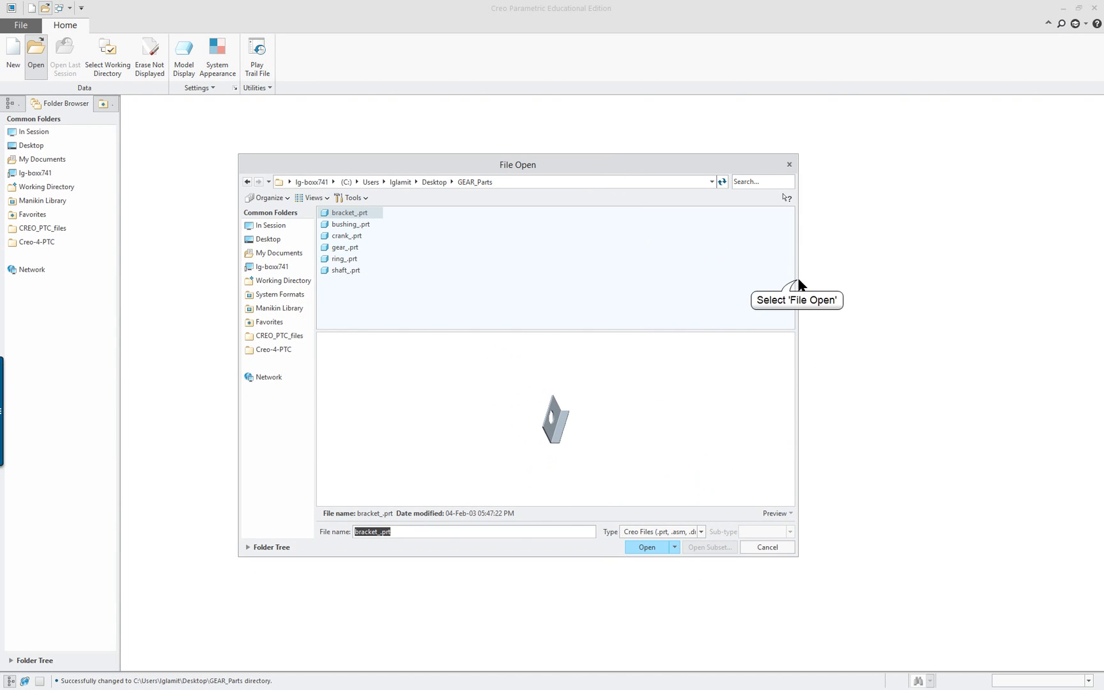
drag(796, 281, 662, 267)
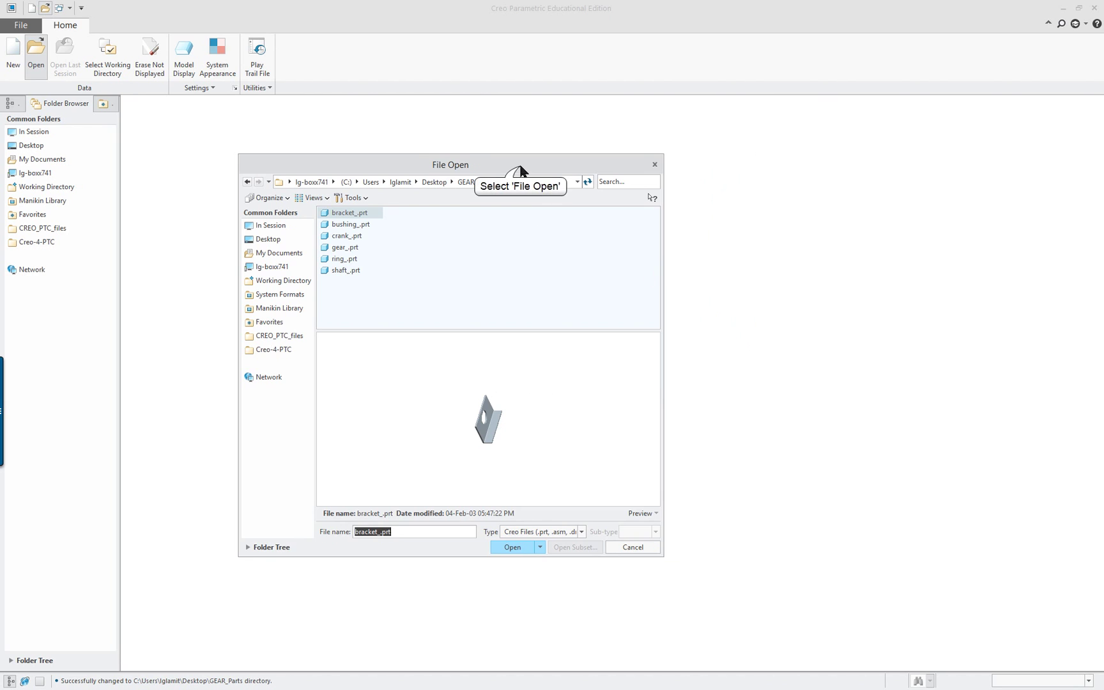
drag(520, 169, 560, 150)
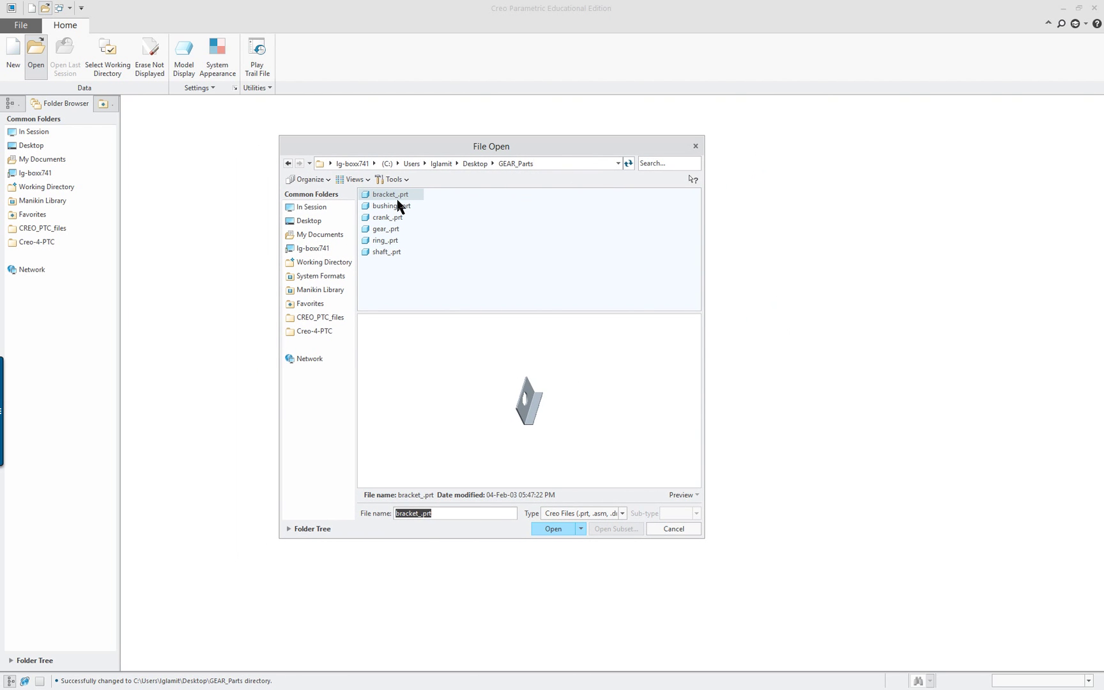
click(561, 533)
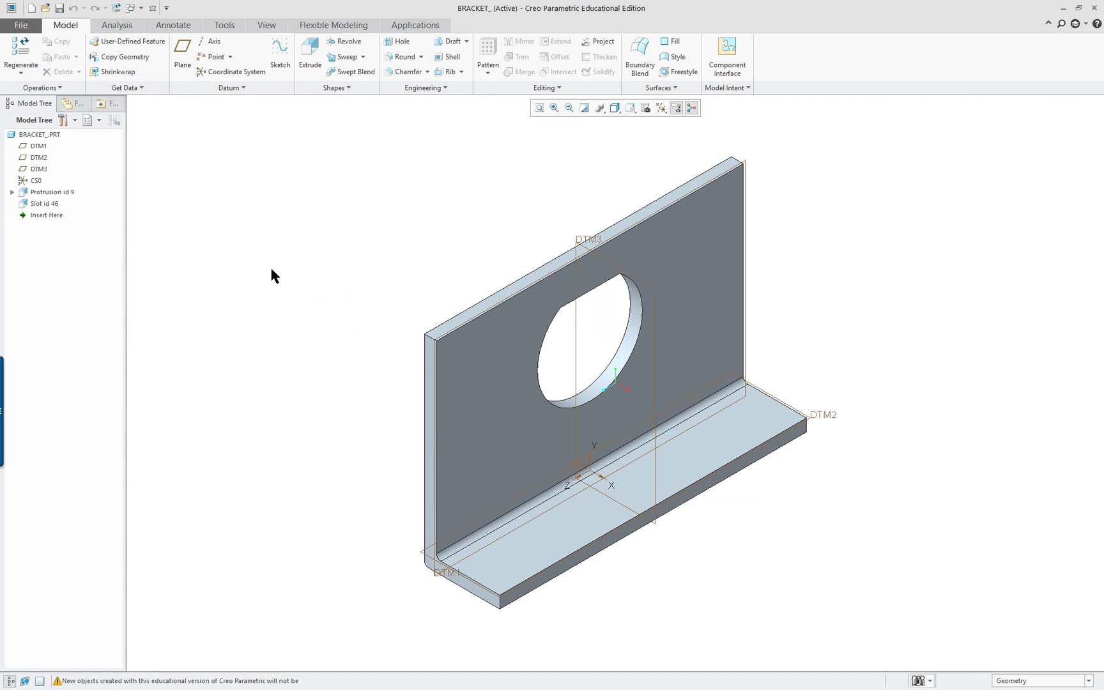
Set the bracket part's units to millimeter Newton Second (mmNs), interpreting the existing dimensions, and close its model properties
click(23, 26)
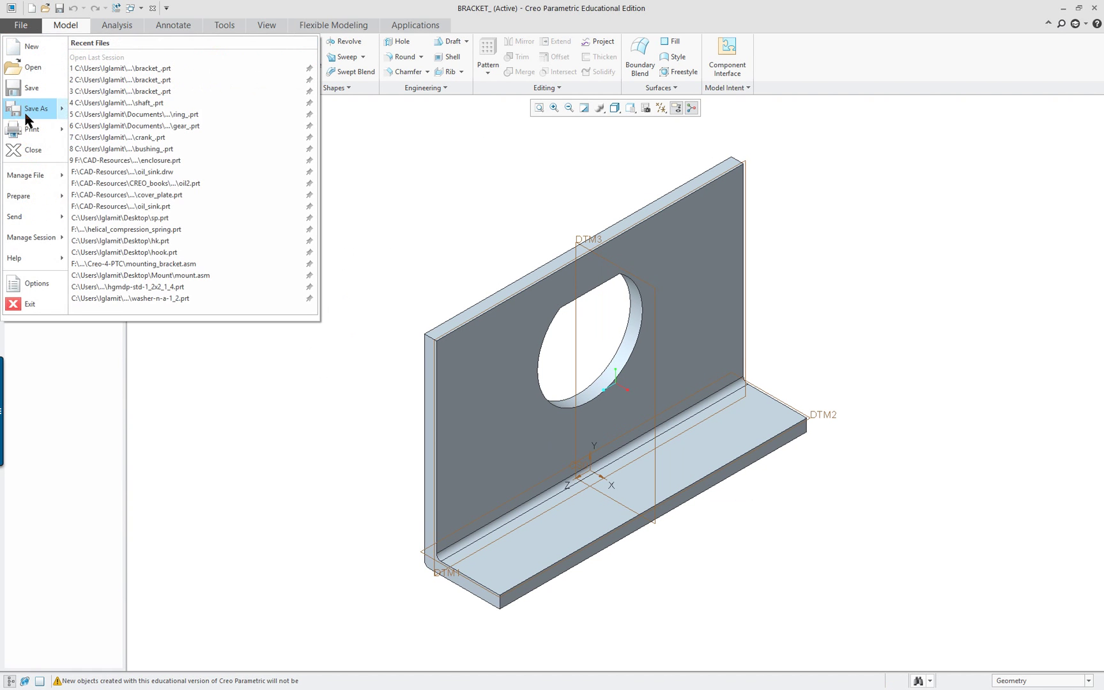
mouse_move(32, 186)
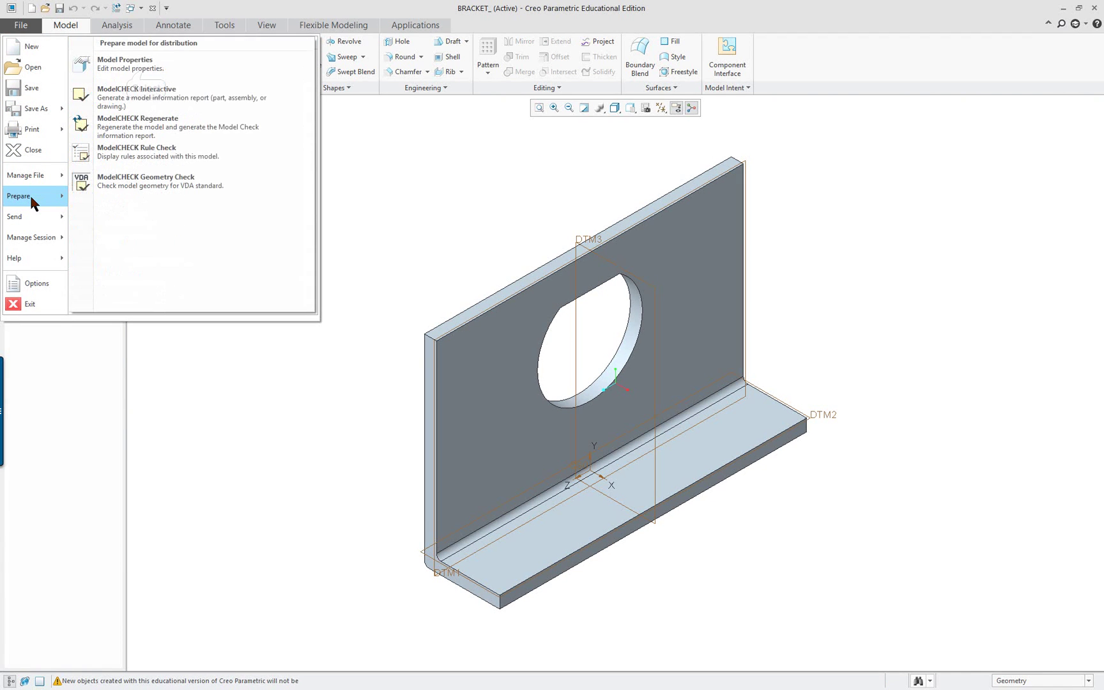
click(144, 66)
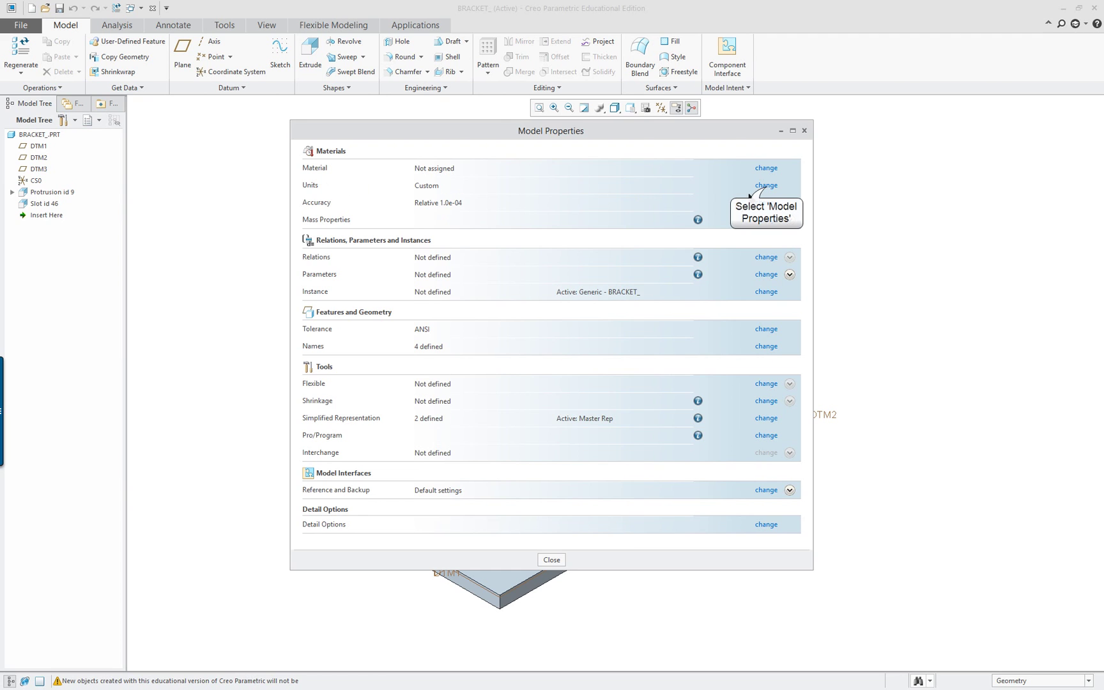
click(765, 185)
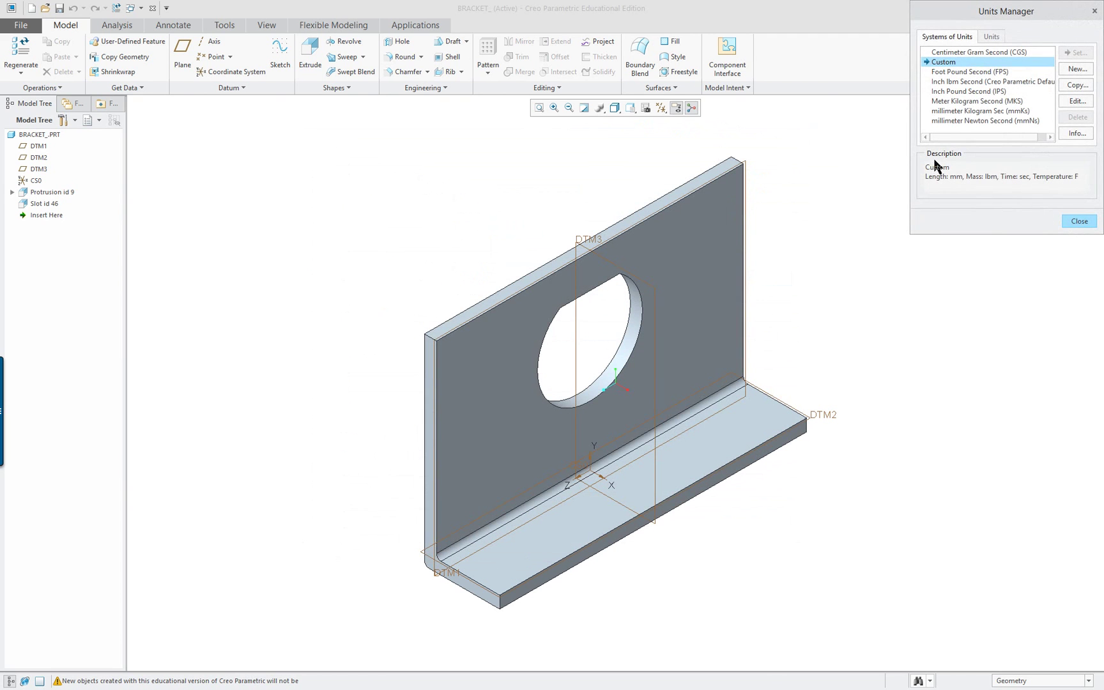
click(925, 121)
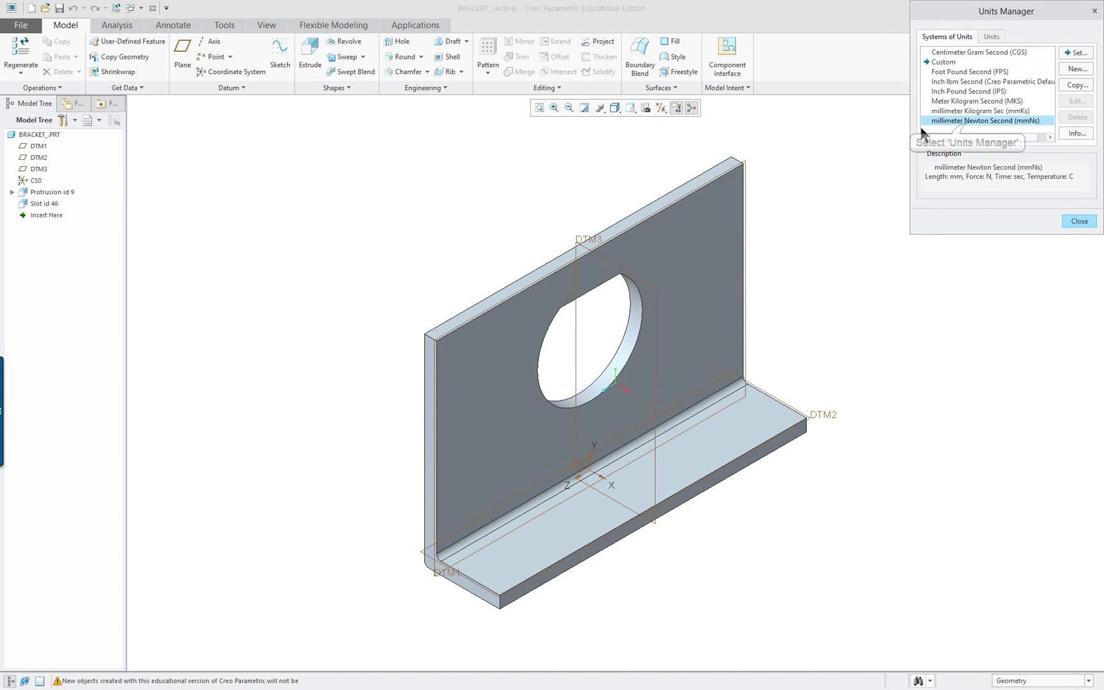
click(1077, 53)
click(961, 326)
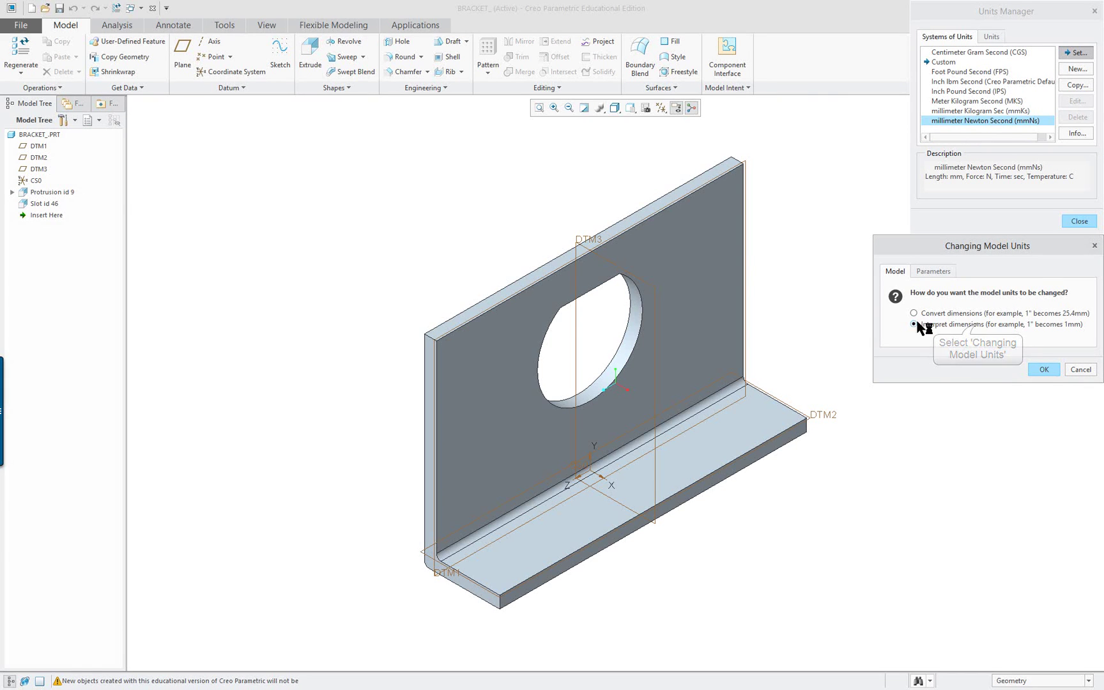
click(1043, 369)
click(1088, 224)
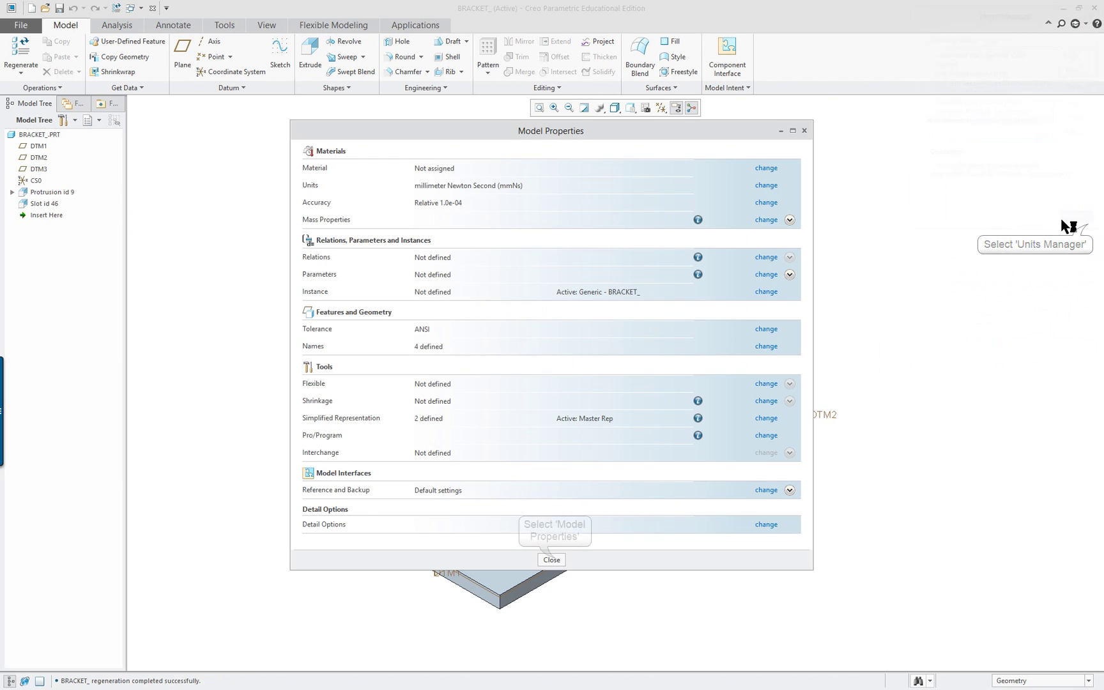
click(553, 560)
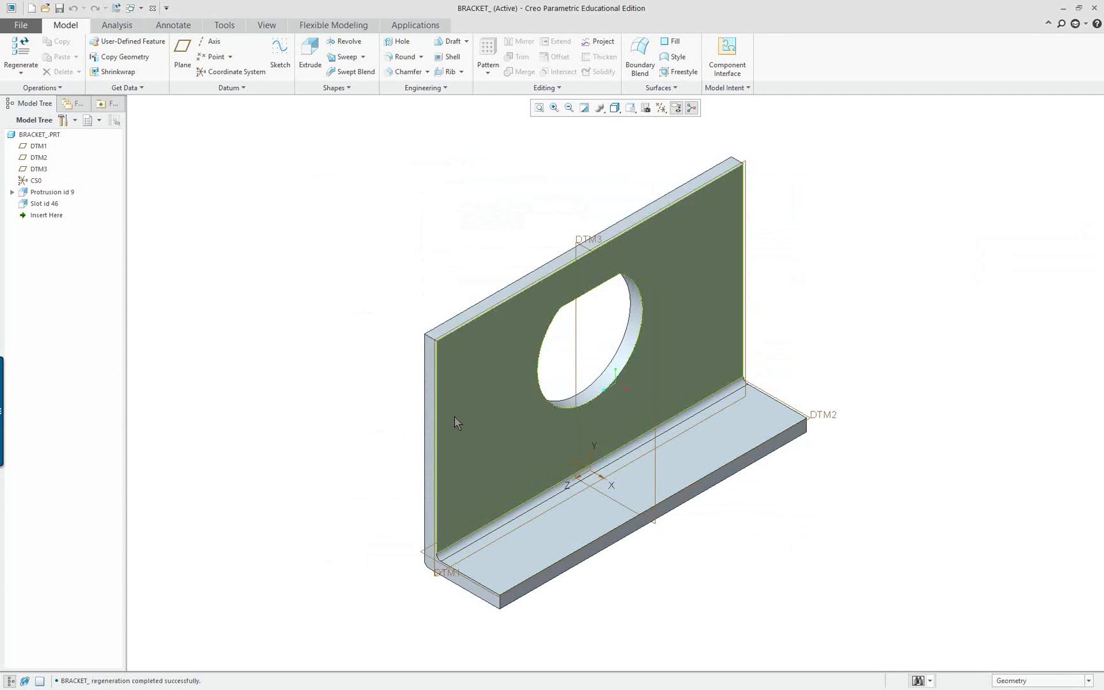
Close the bracket part and open bushing_.prt from the GEAR_Parts folder
click(153, 8)
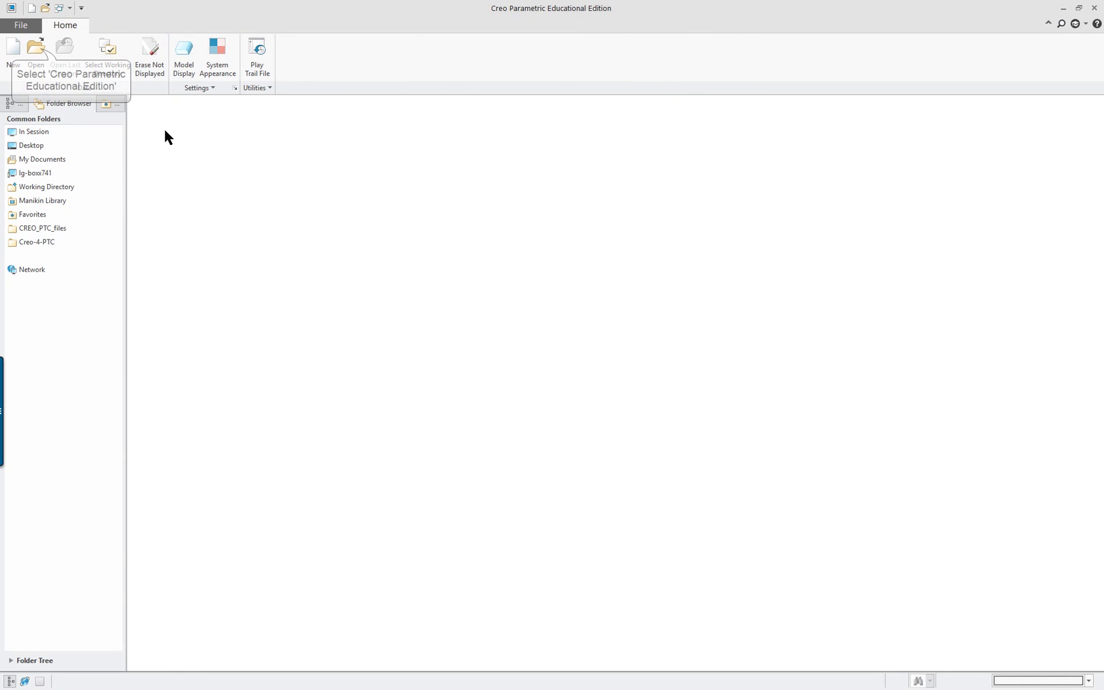
click(35, 48)
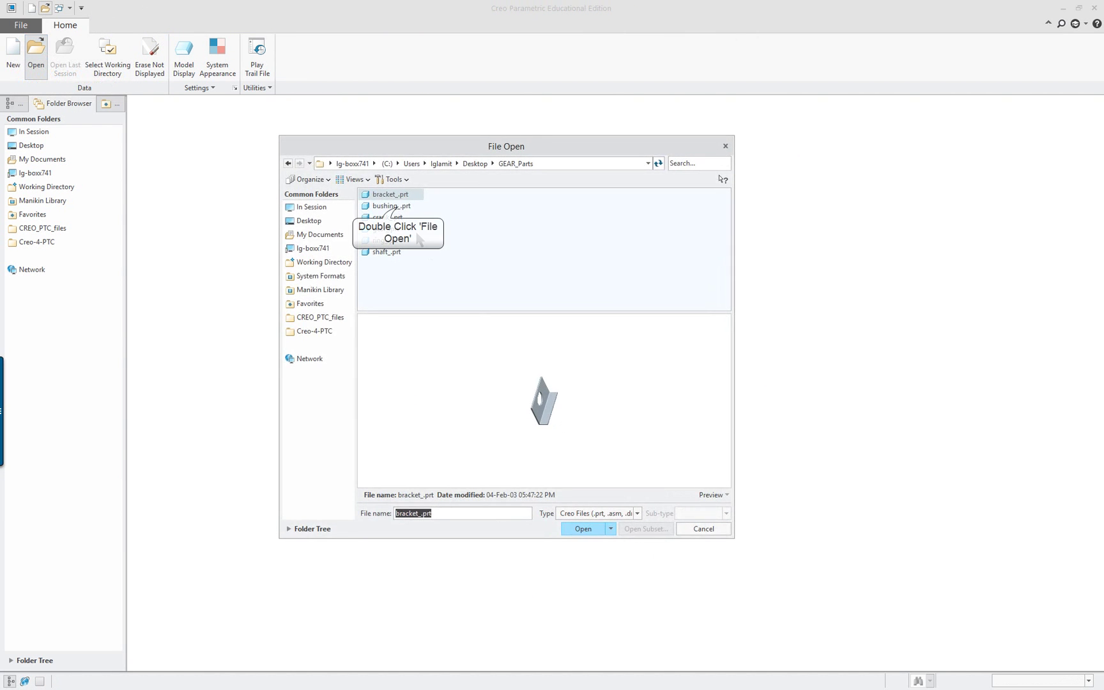
double_click(398, 207)
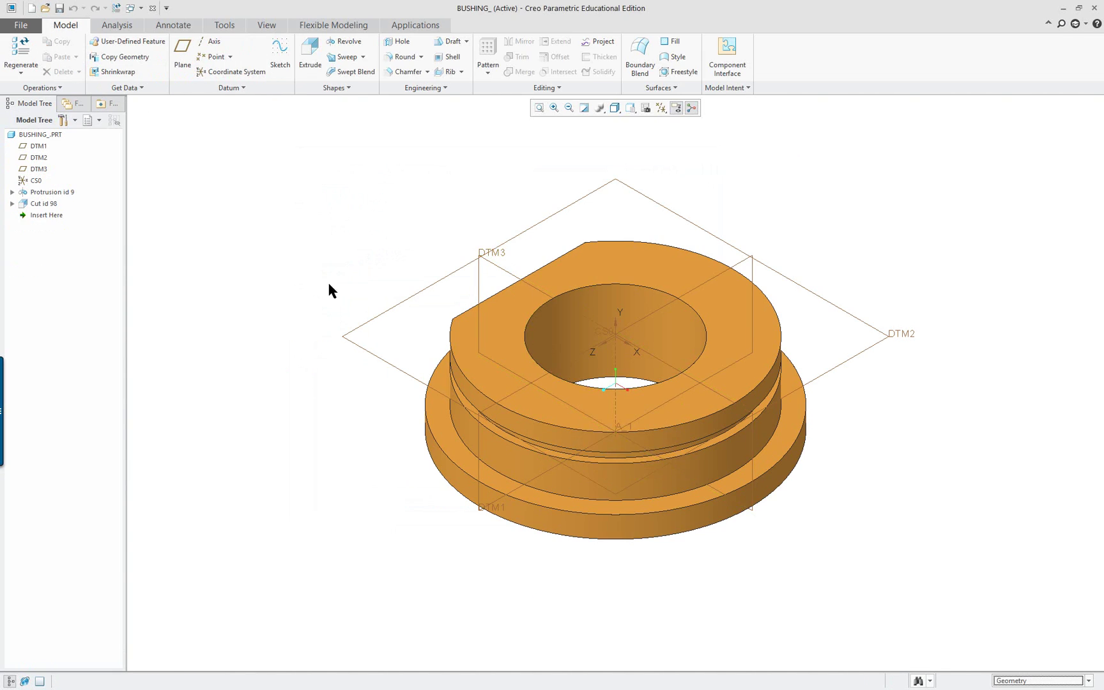
Set the bushing part's units to millimeter Newton Second (mmNs), interpreting the existing dimensions, and close its model properties
click(21, 26)
mouse_move(59, 197)
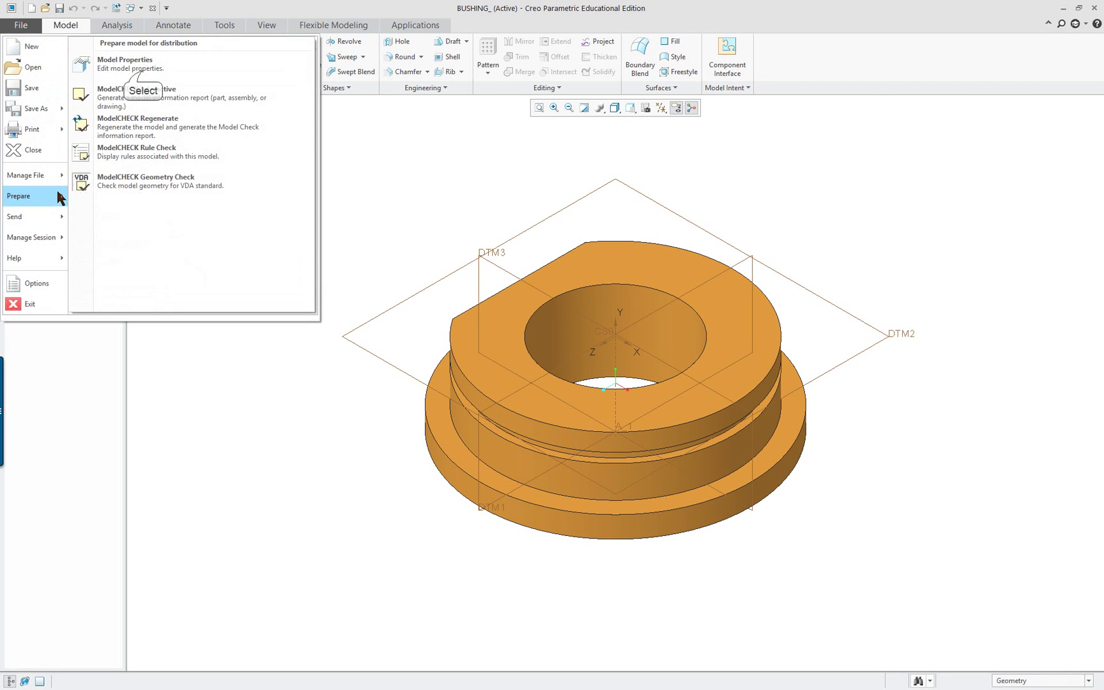
click(142, 71)
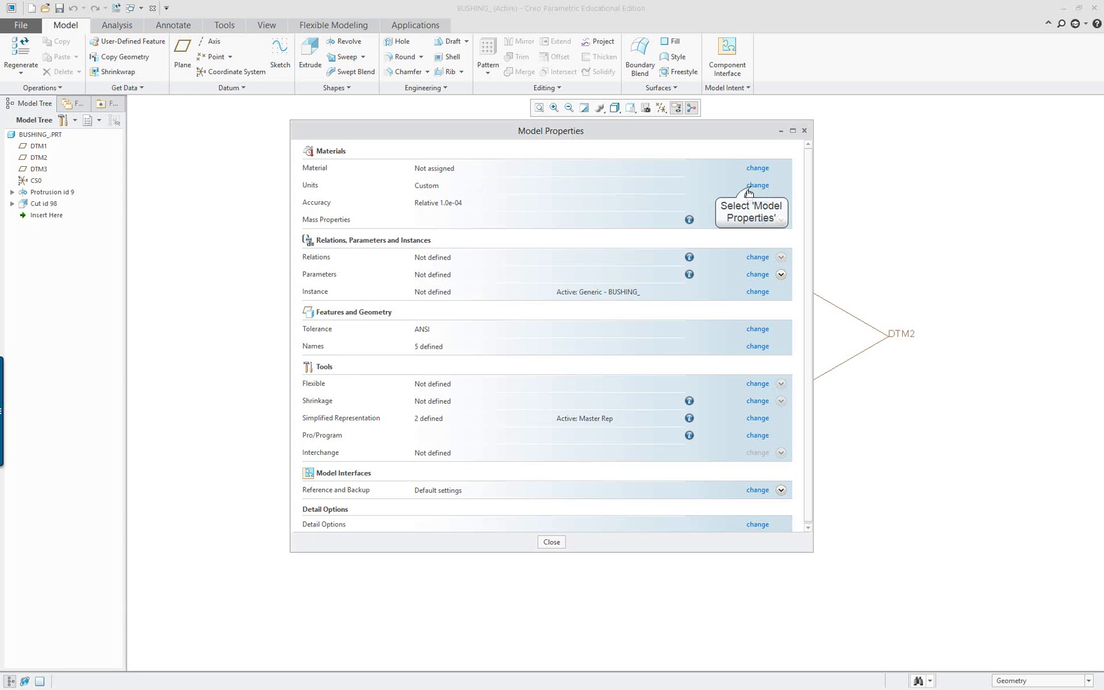
click(757, 185)
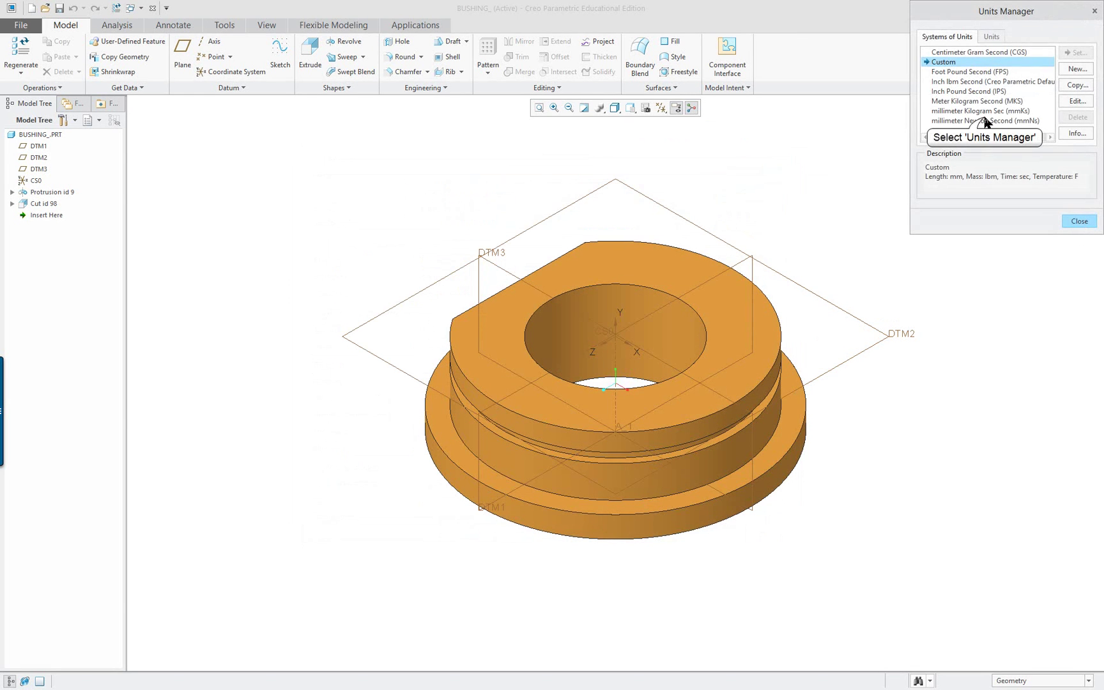
click(985, 121)
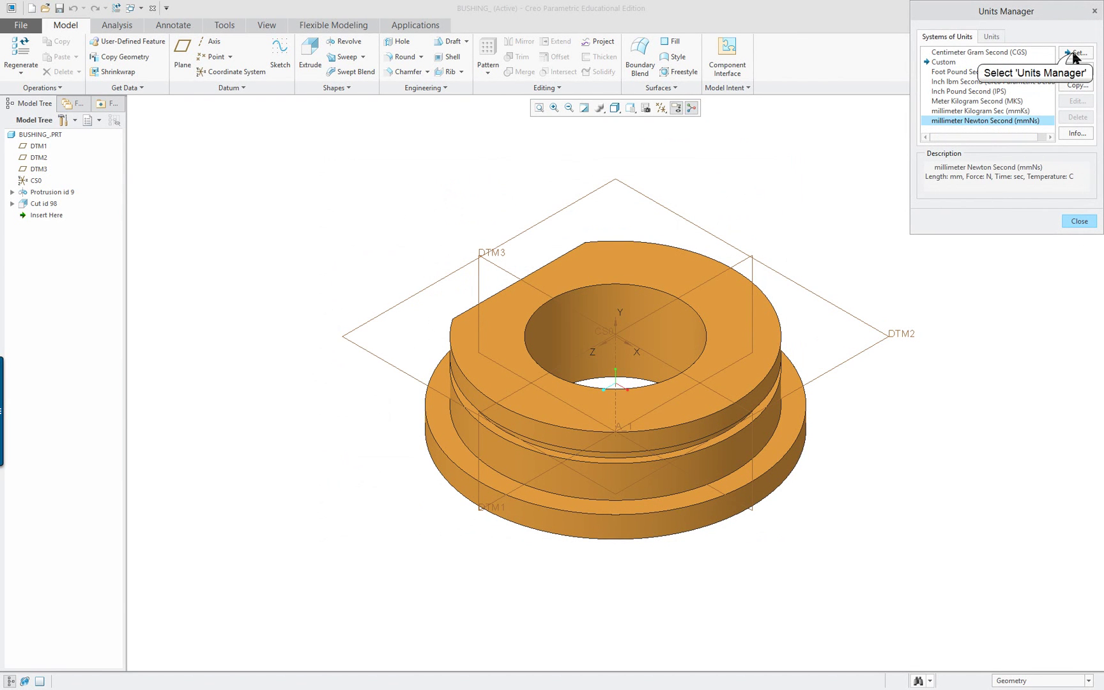
click(1073, 57)
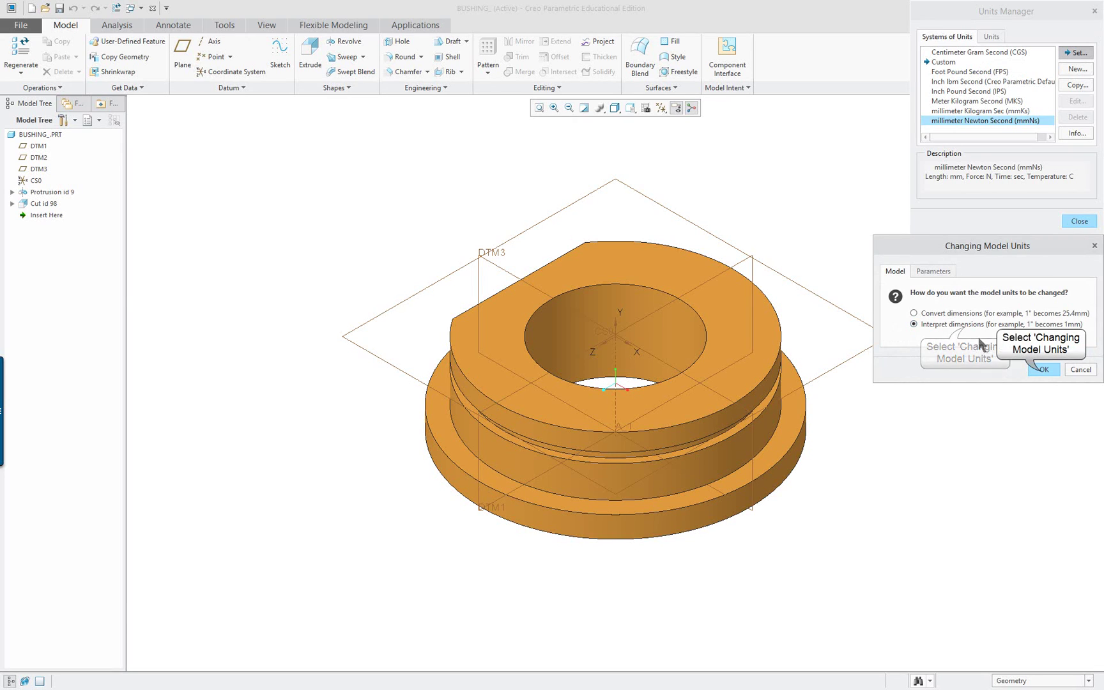
click(1043, 369)
click(1078, 221)
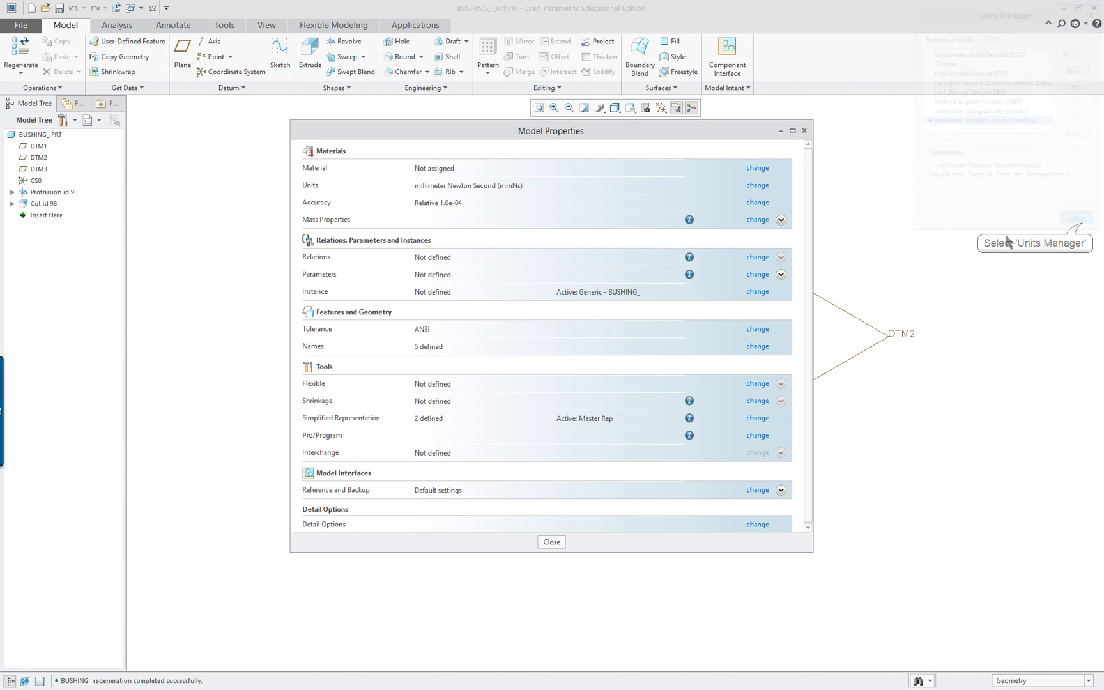
click(804, 131)
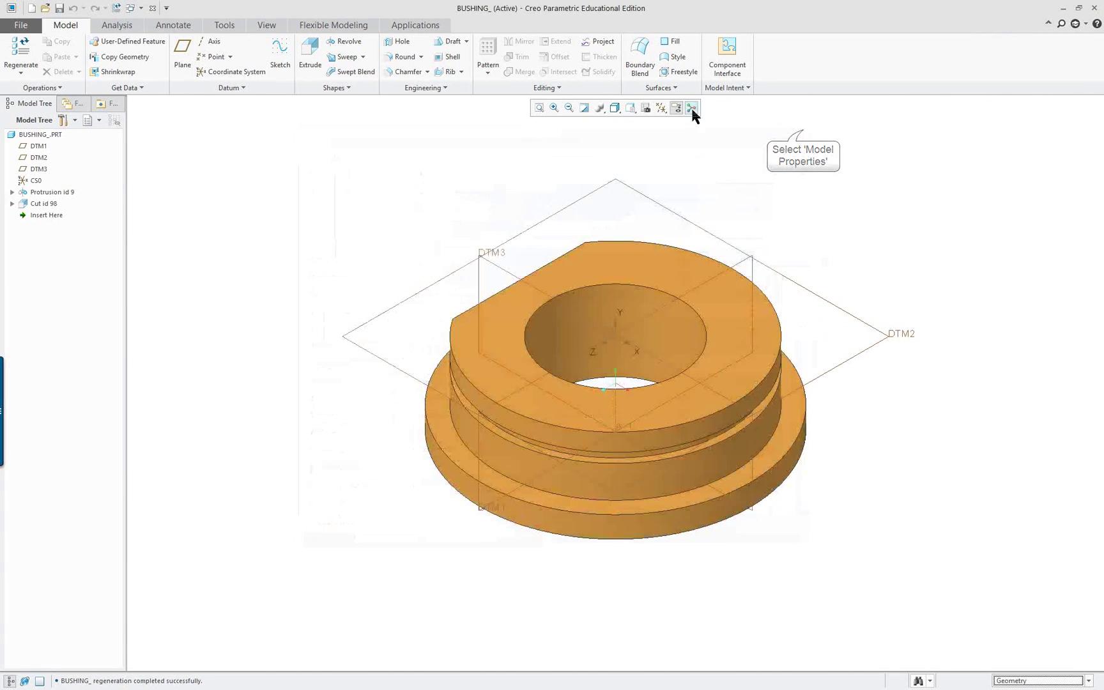
Close the bushing part and open crank_.prt from the GEAR_Parts folder
click(152, 12)
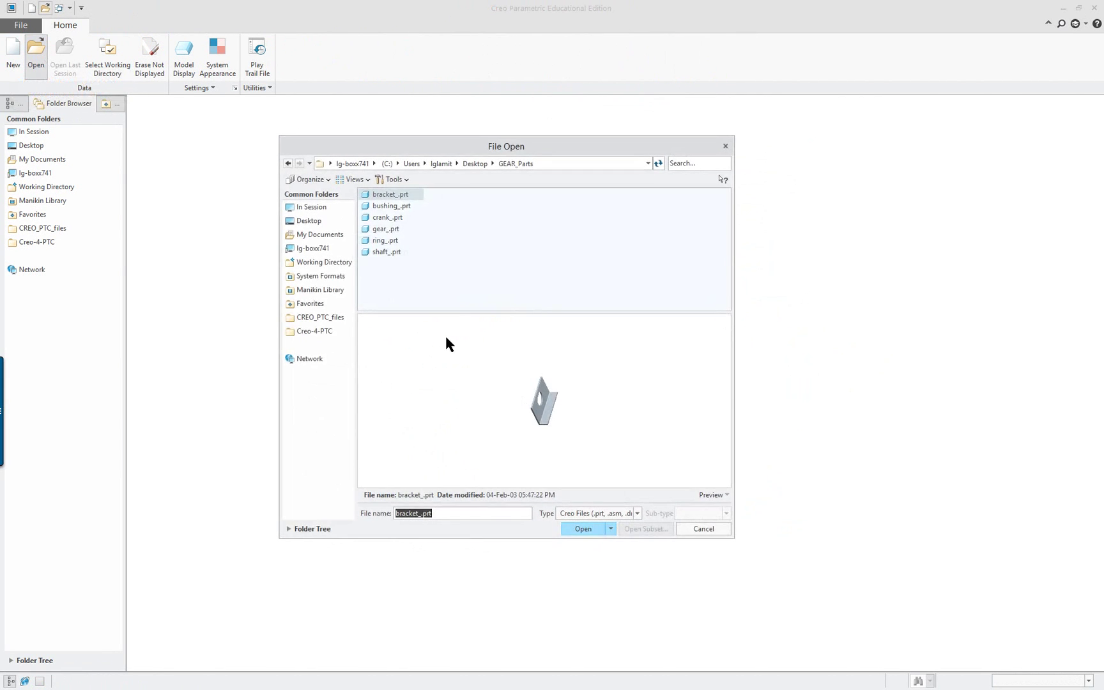
double_click(397, 218)
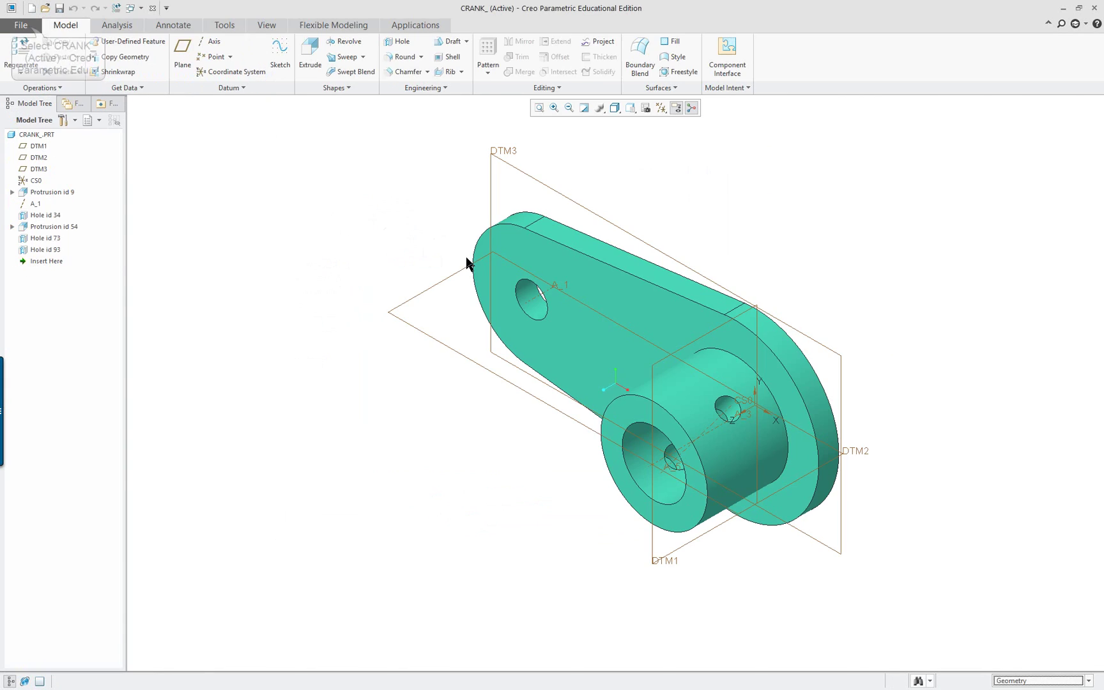
Set the crank part's units to millimeter Newton Second (mmNs), interpreting the existing dimensions, and close its model properties
click(21, 25)
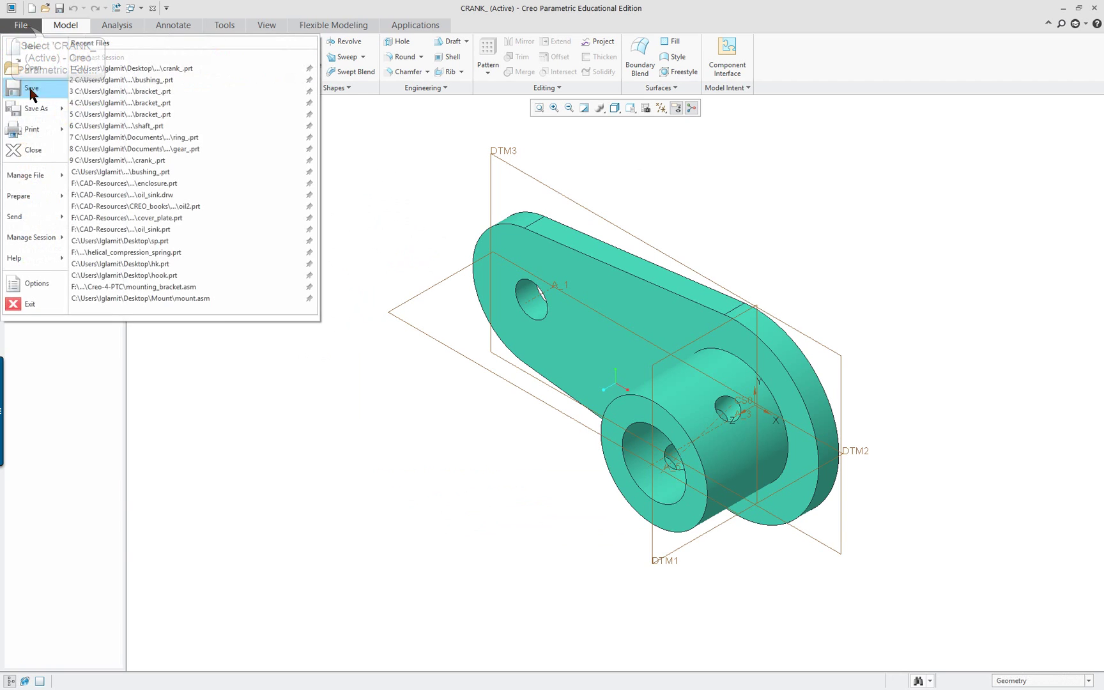
click(32, 237)
click(37, 189)
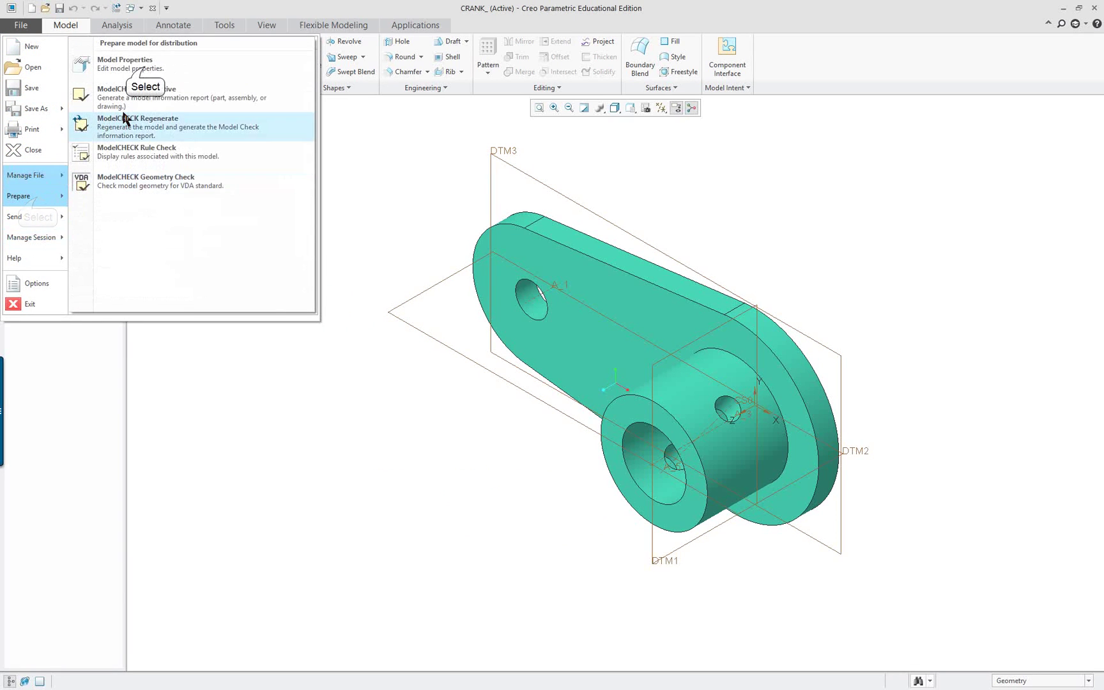
click(128, 64)
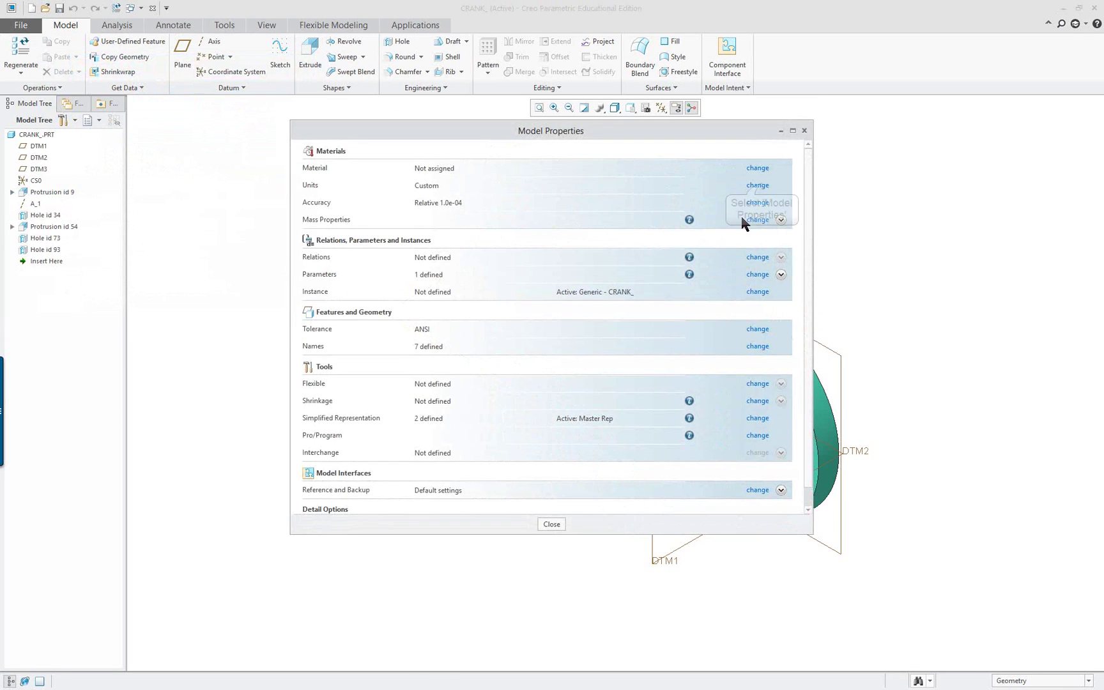
click(757, 185)
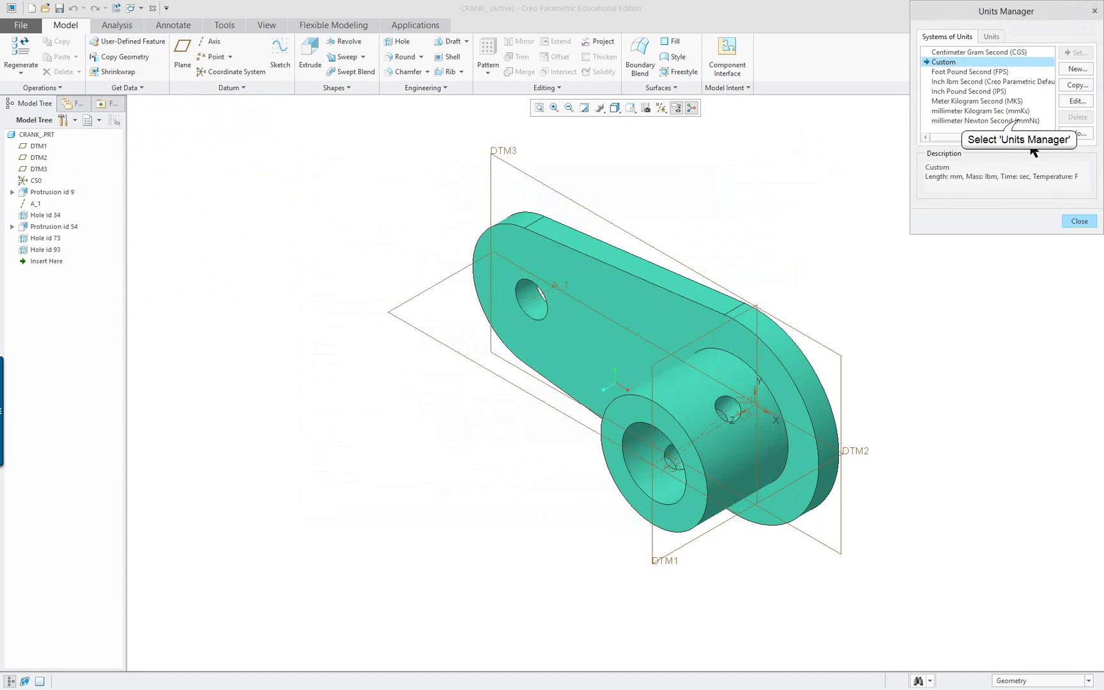
click(1019, 120)
click(1076, 52)
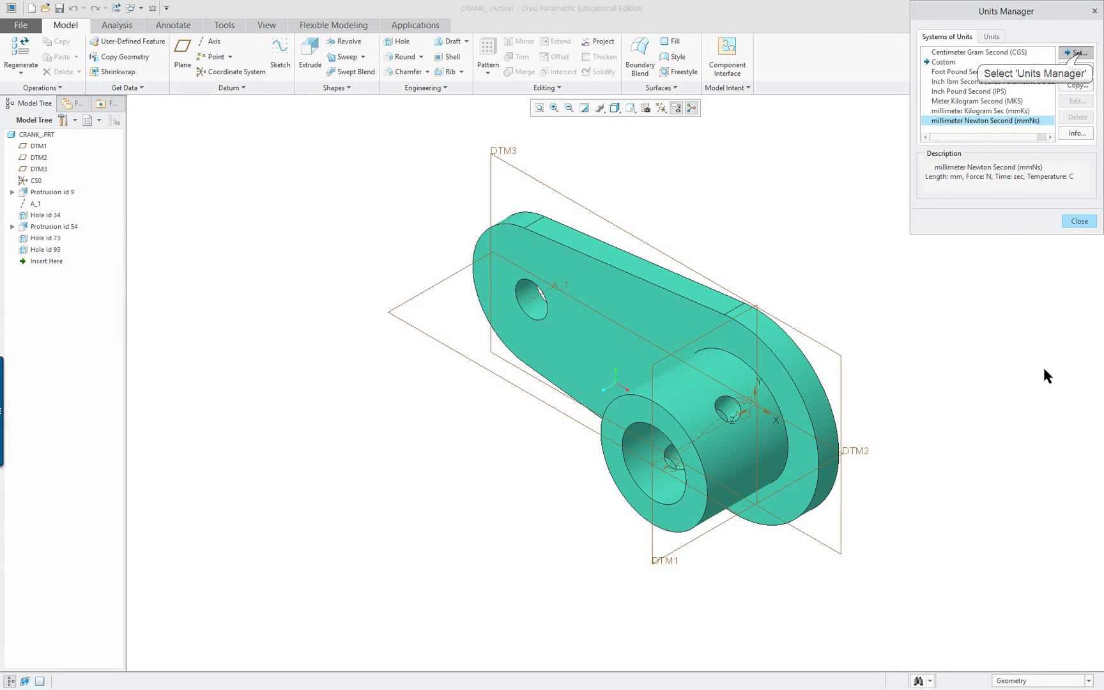
click(914, 324)
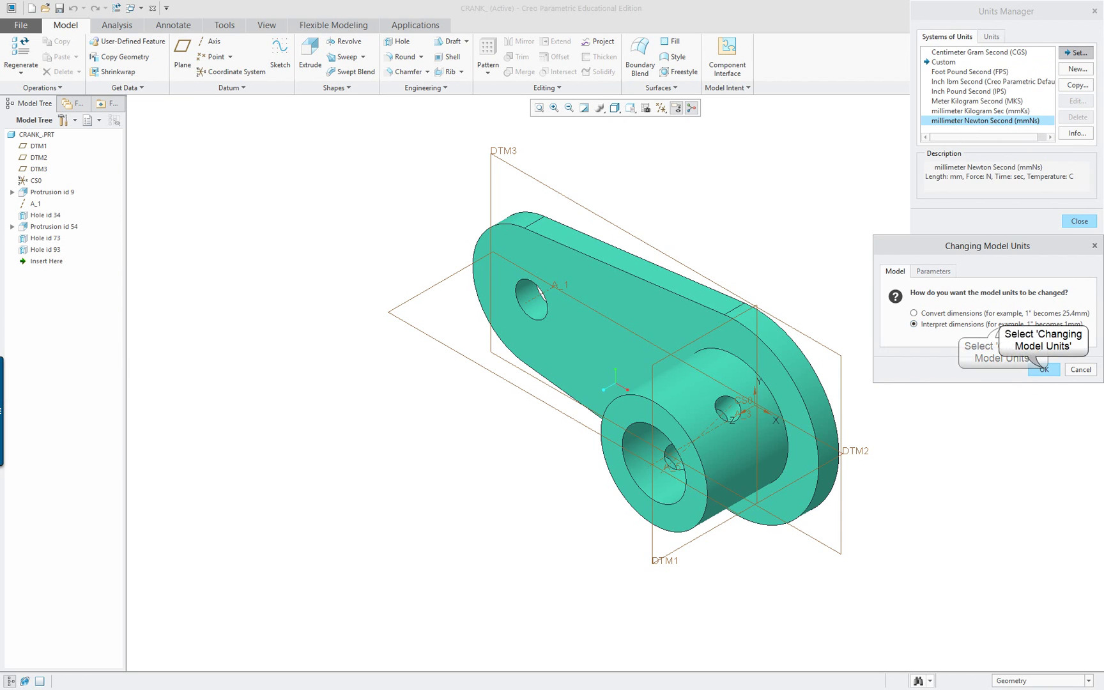
click(1043, 371)
click(1079, 221)
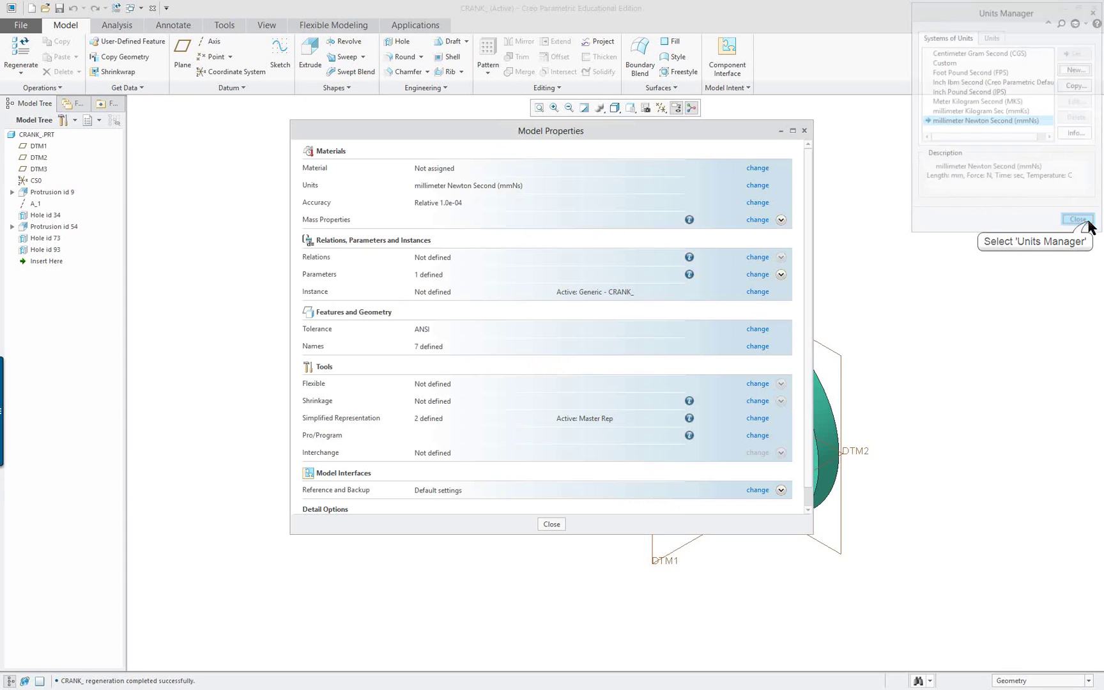
click(551, 525)
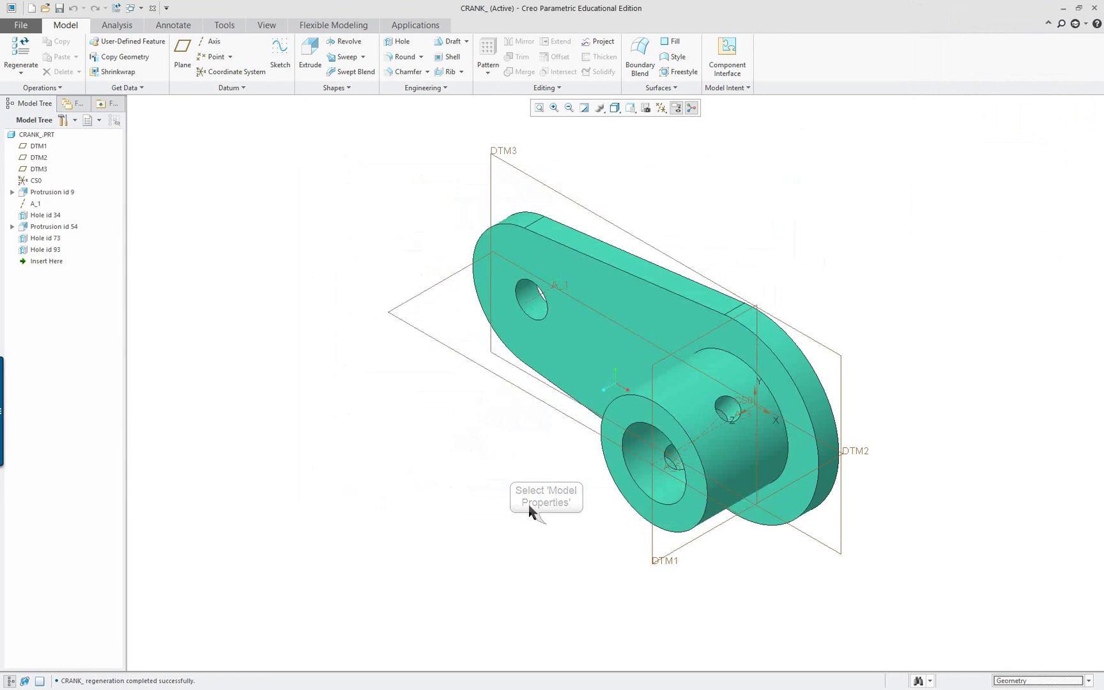
Close the crank part and open gear_.prt from the GEAR_Parts folder
click(153, 9)
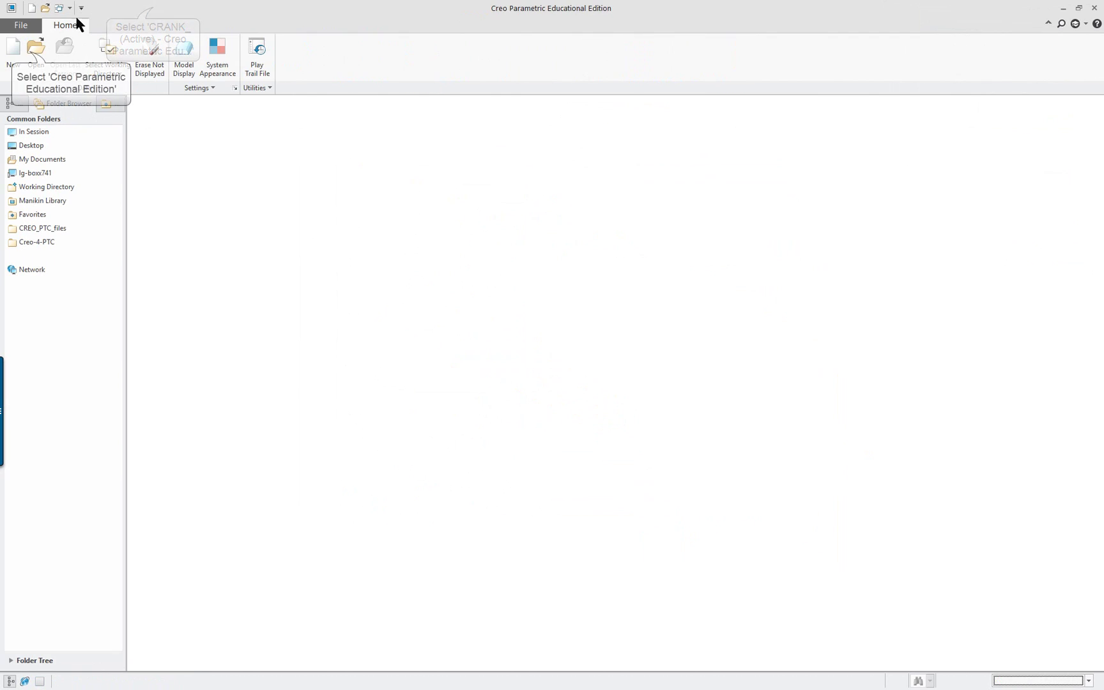
click(36, 51)
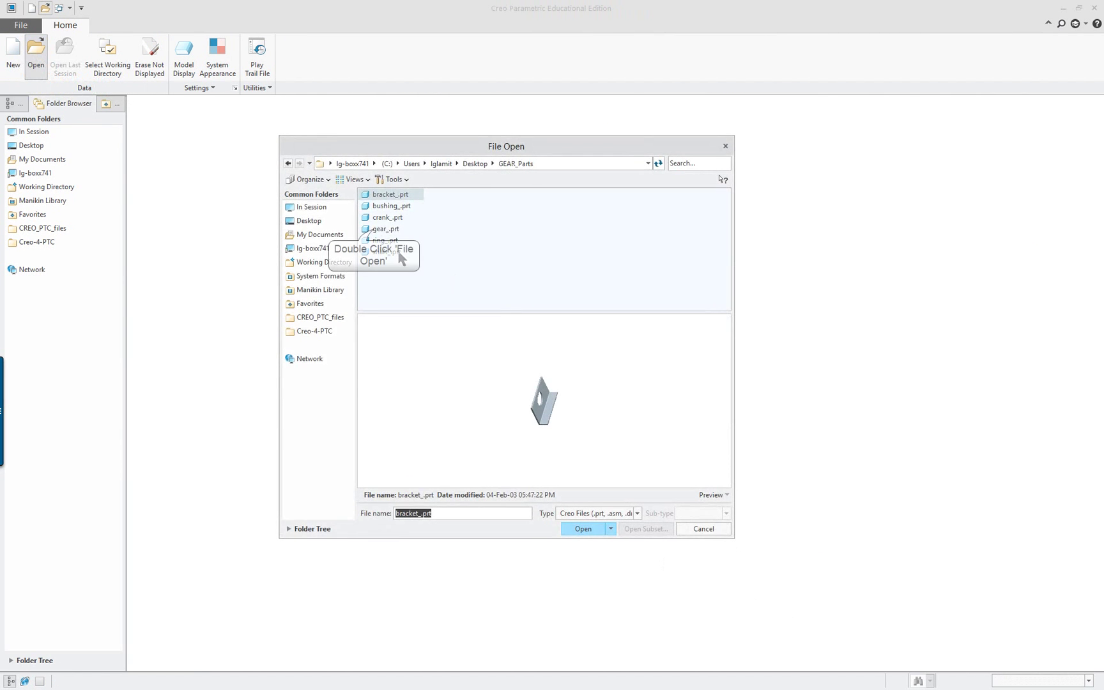
double_click(377, 228)
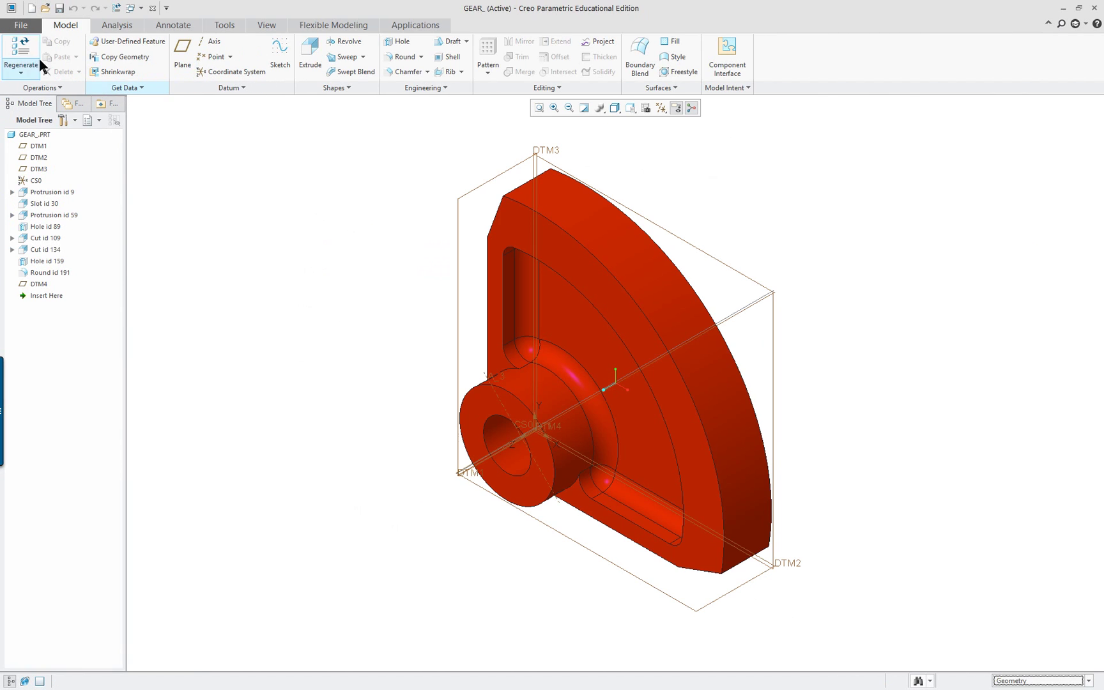
Set the gear part's units to millimeter Newton Second (mmNs), interpreting the existing dimensions, and close its model properties
click(19, 25)
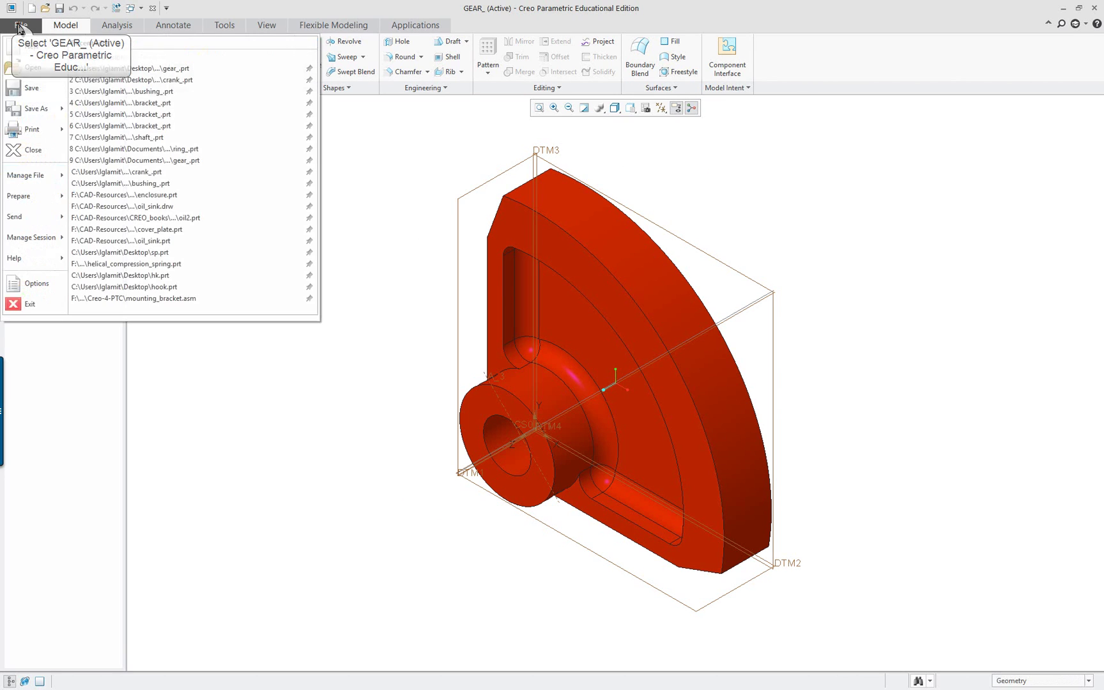
mouse_move(28, 178)
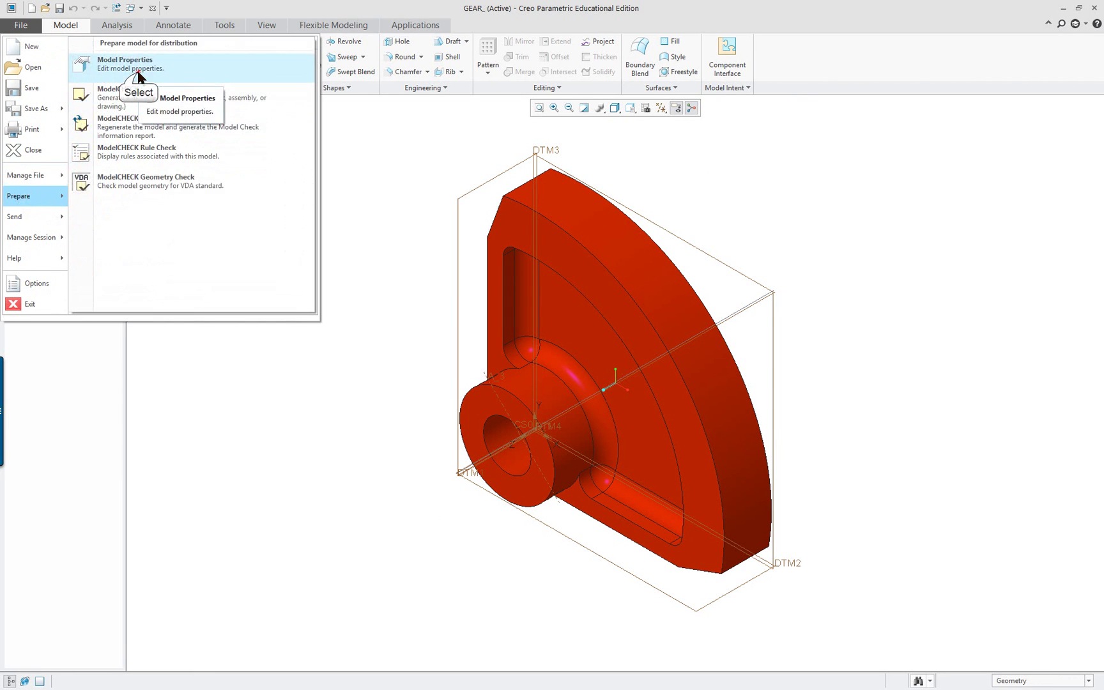
click(148, 65)
click(753, 186)
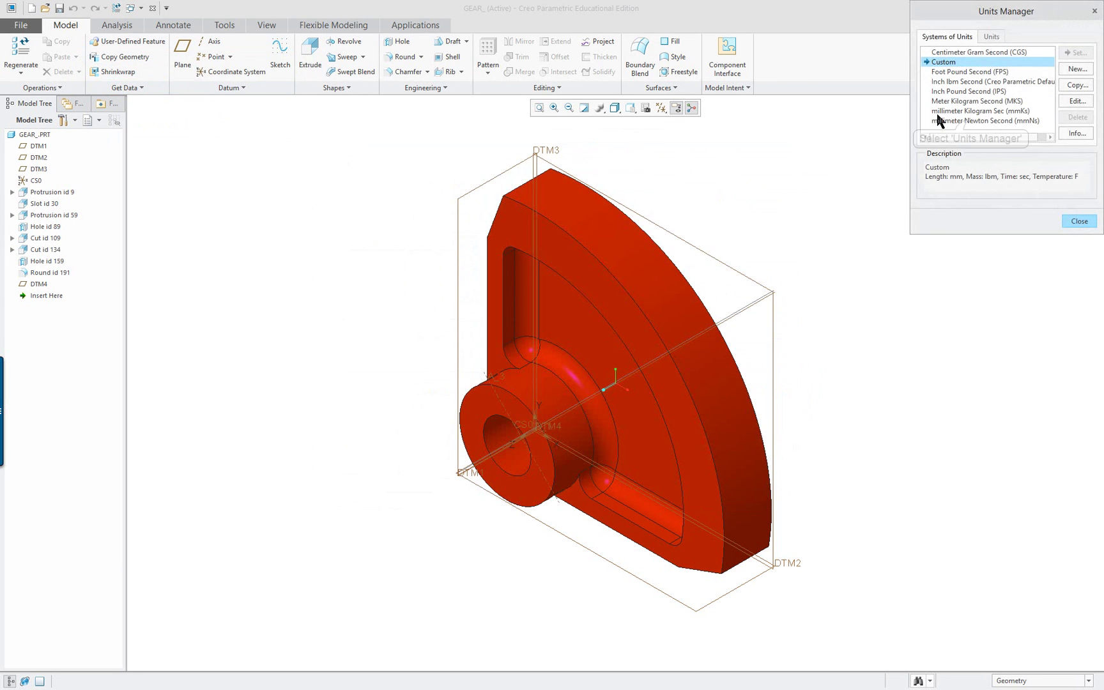
click(971, 122)
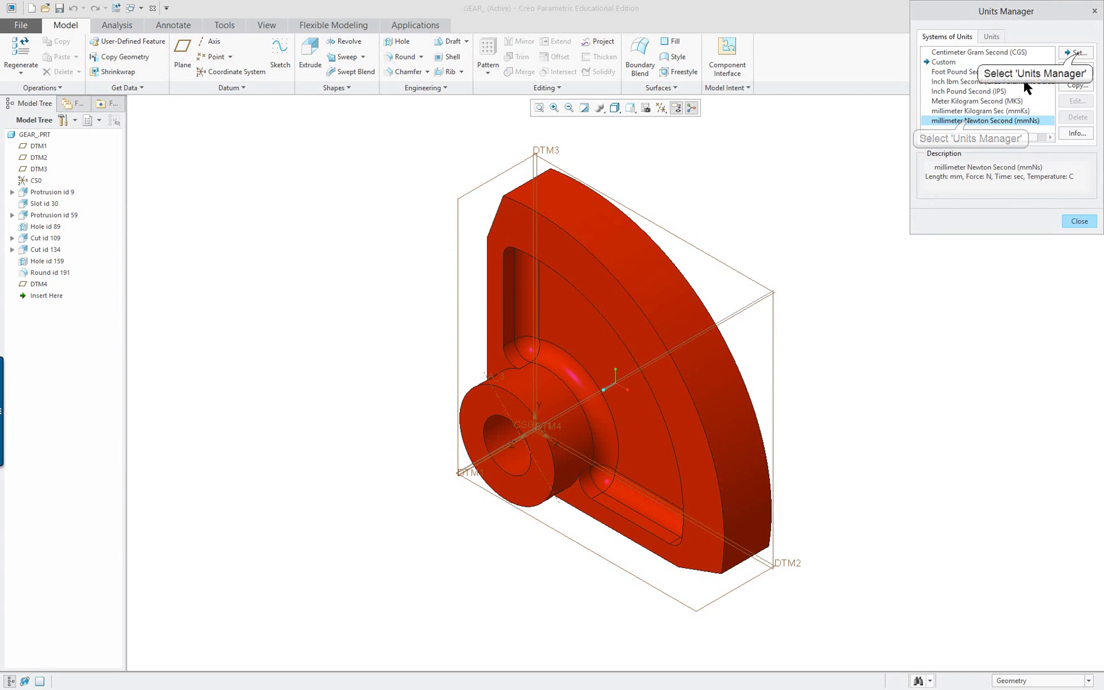
click(1077, 54)
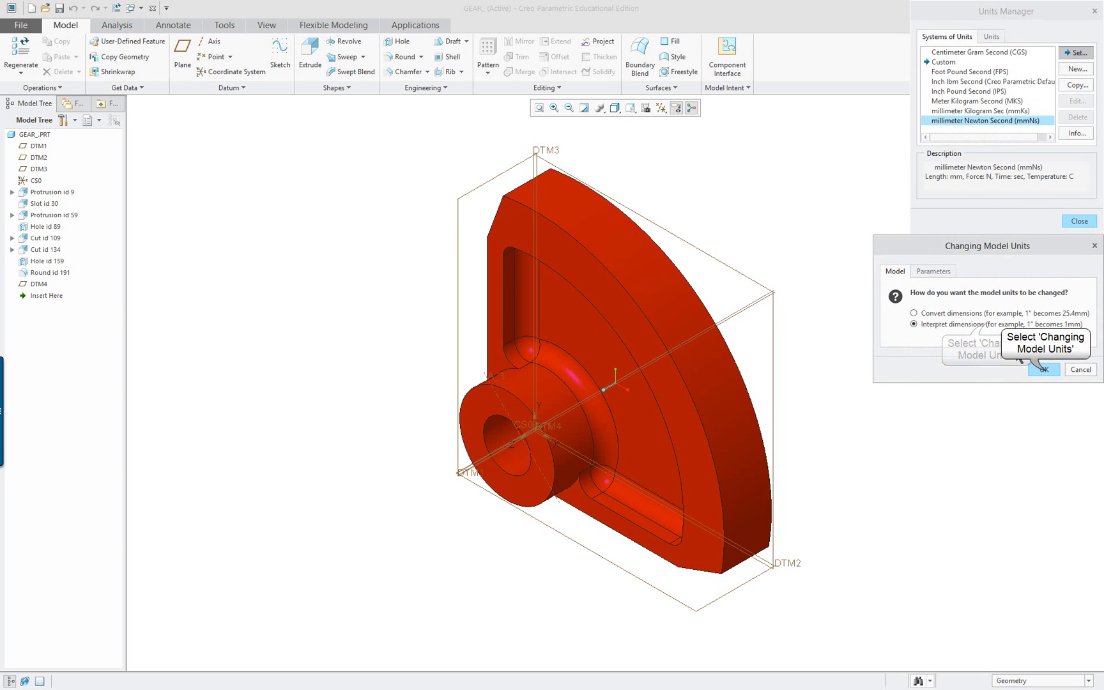
click(1043, 369)
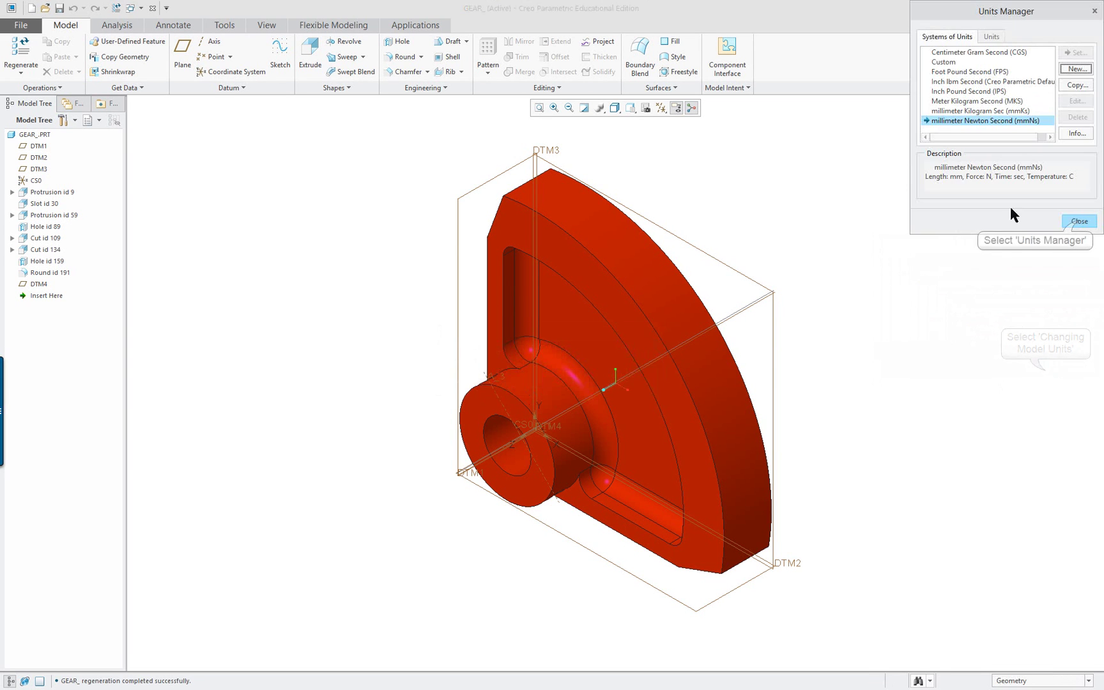
click(1079, 221)
click(552, 506)
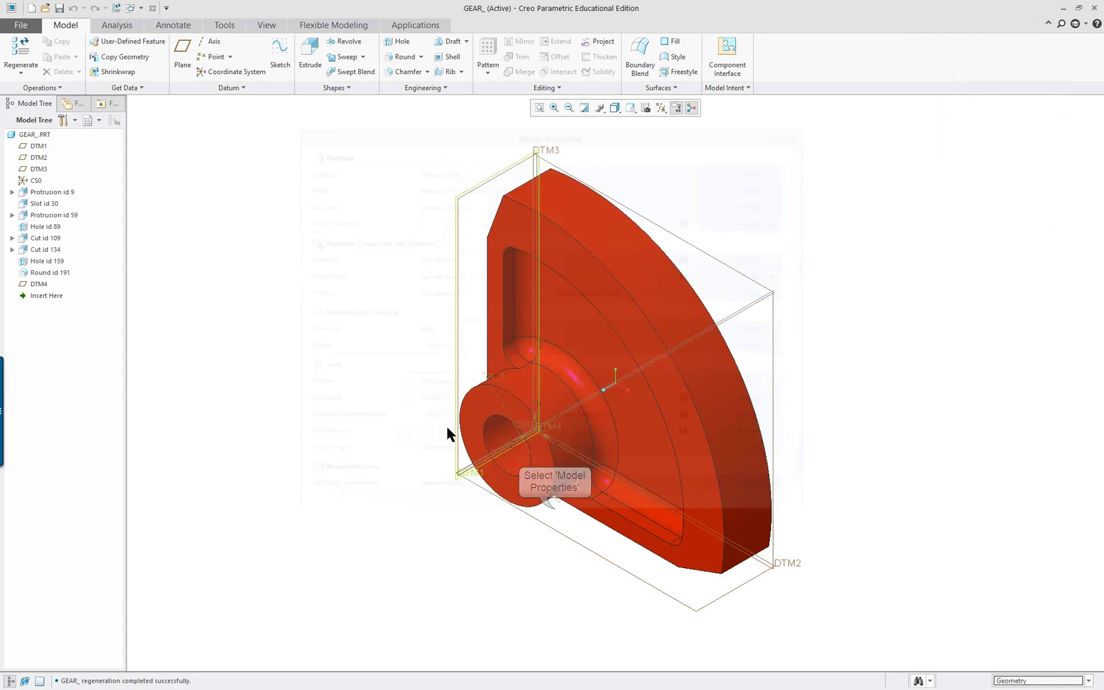
Close the gear part and open ring_.prt from the GEAR_Parts folder
click(152, 8)
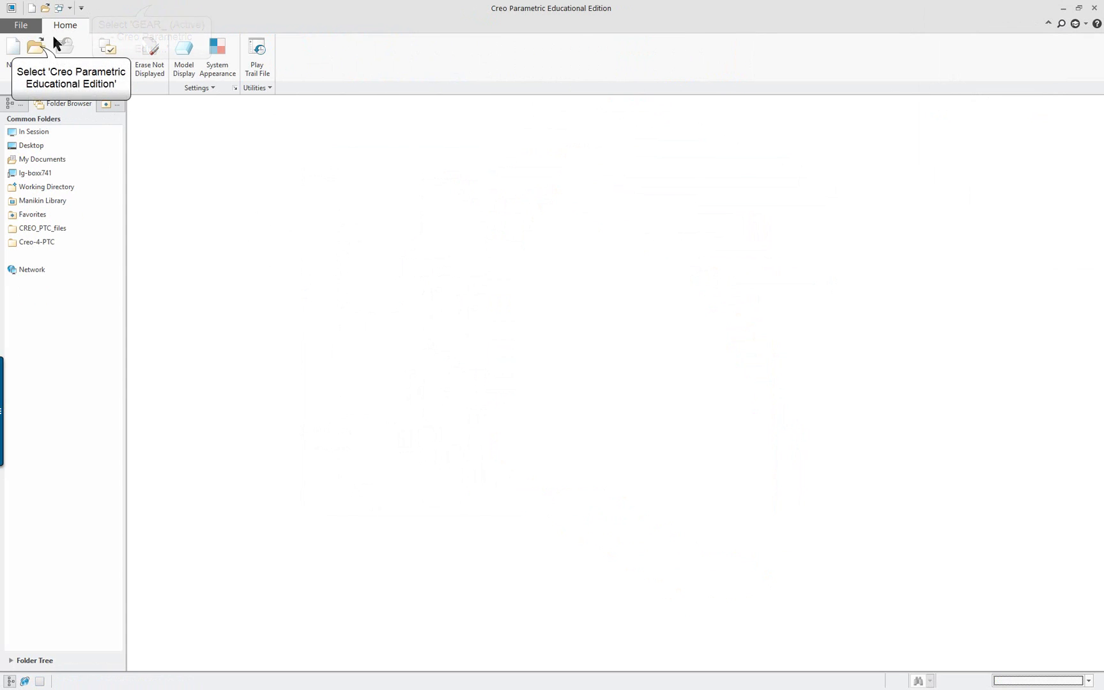
click(36, 48)
double_click(390, 245)
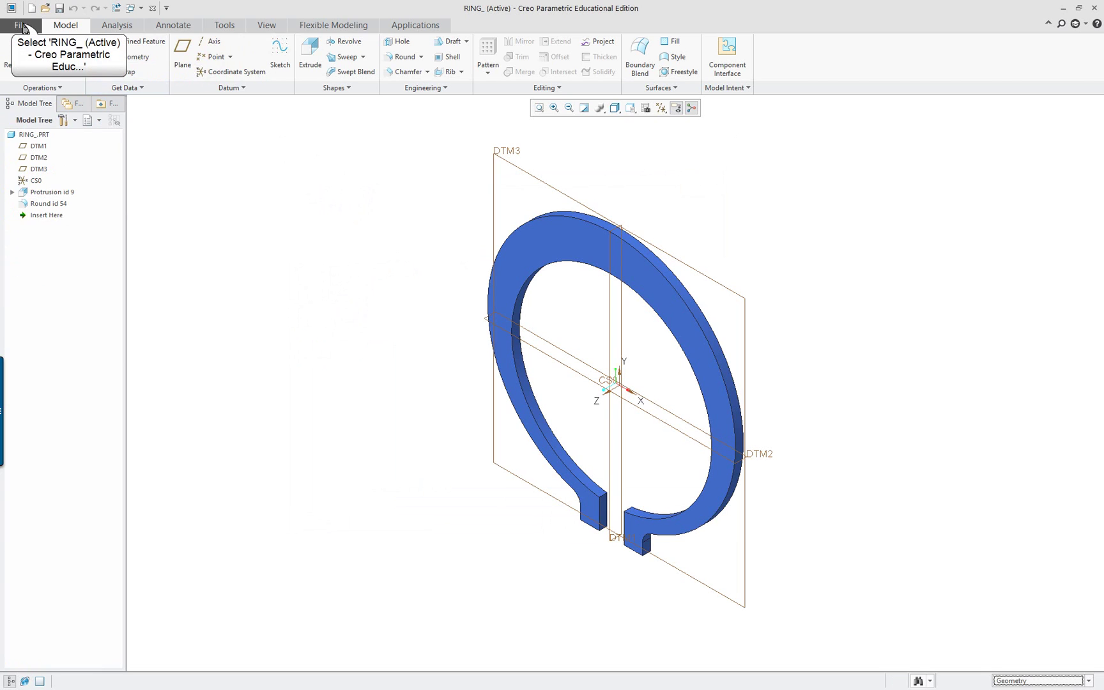
Set the ring part's units to millimeter Newton Second (mmNs), interpreting the existing dimensions, and close its model properties
click(22, 29)
click(26, 195)
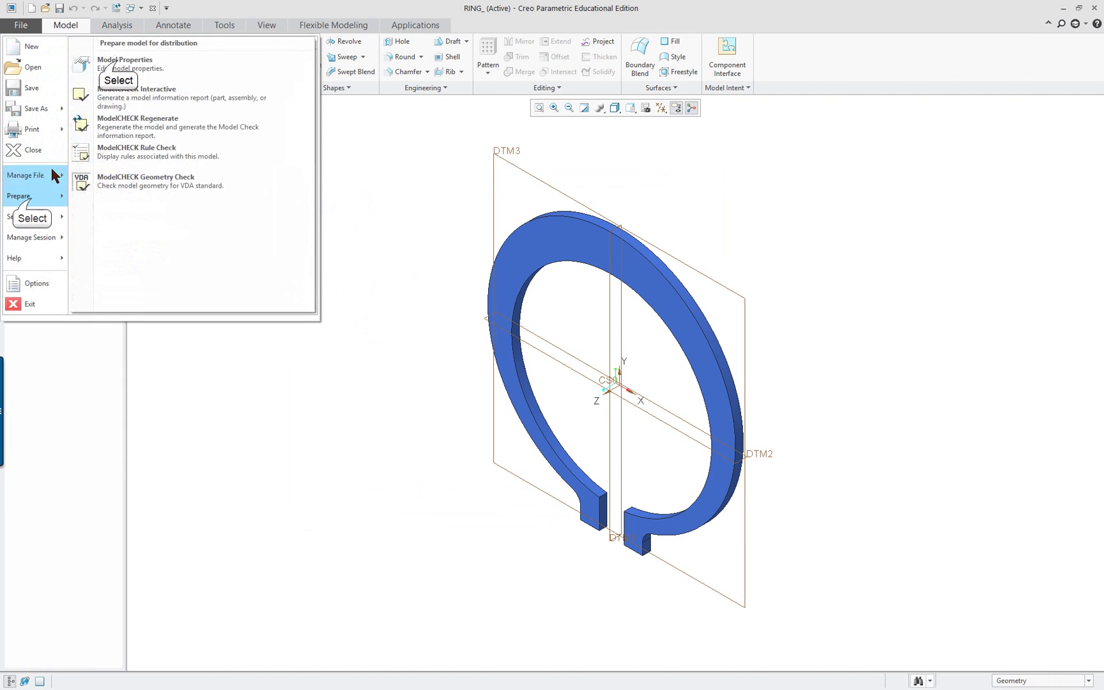
click(118, 63)
click(753, 186)
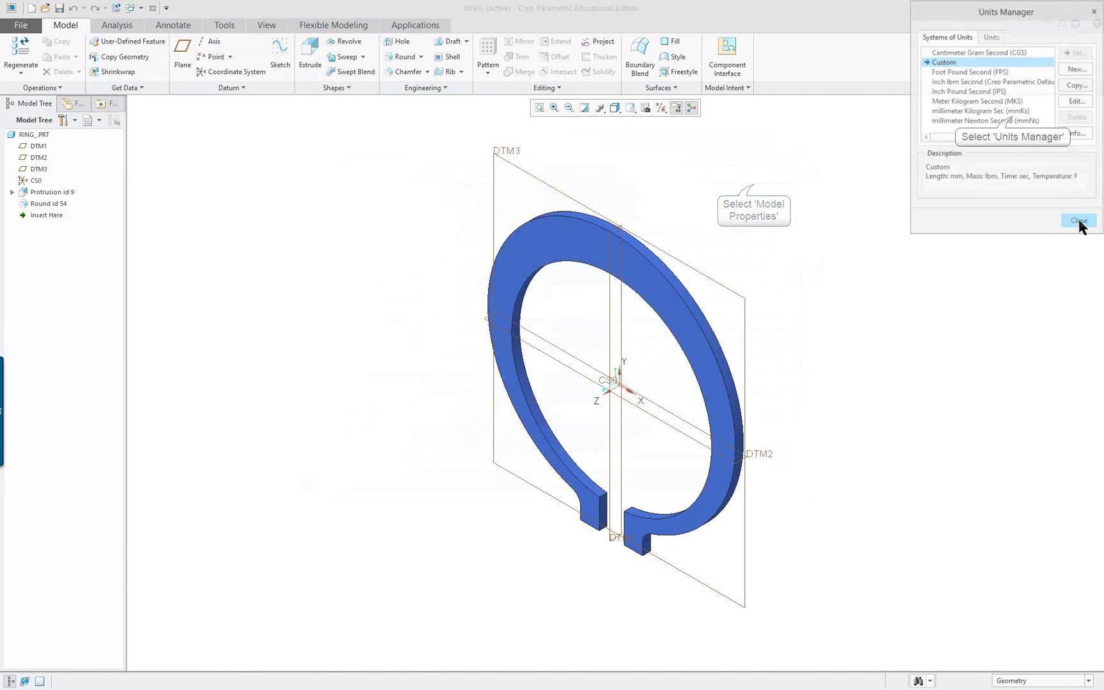
click(1015, 120)
click(1077, 53)
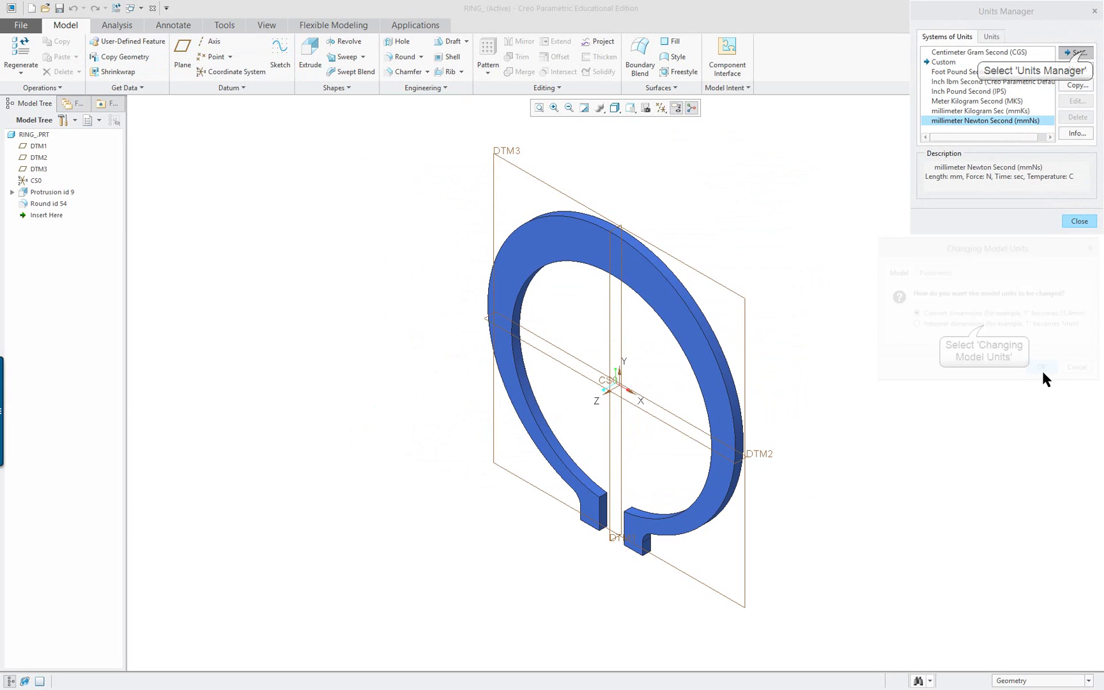
click(1043, 369)
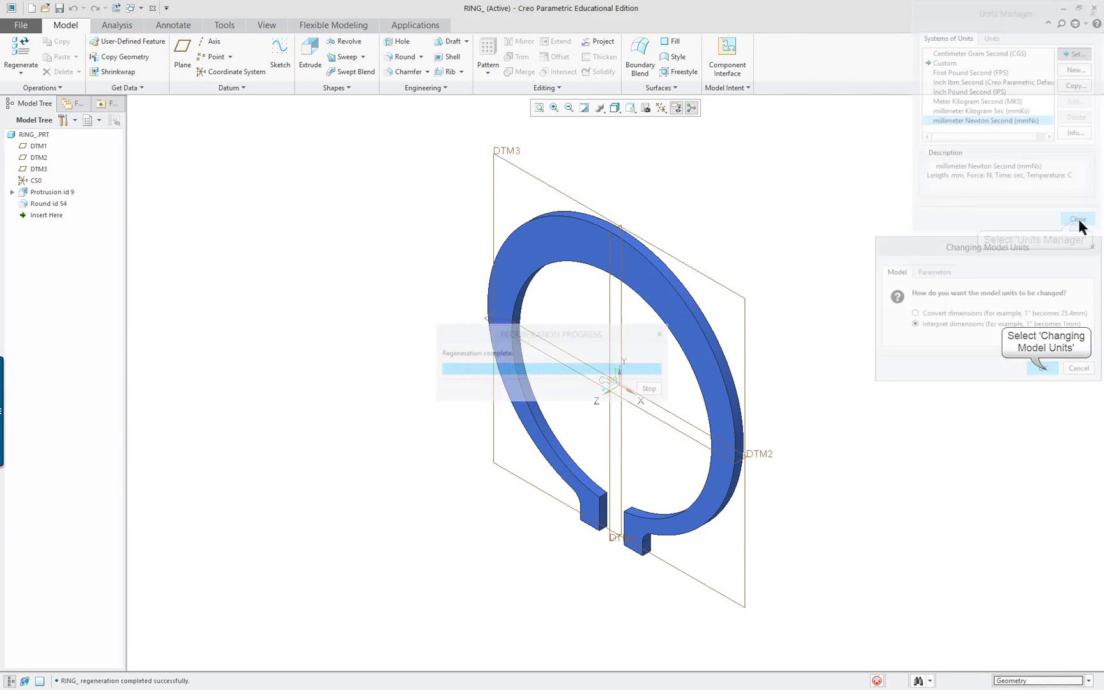
click(1078, 221)
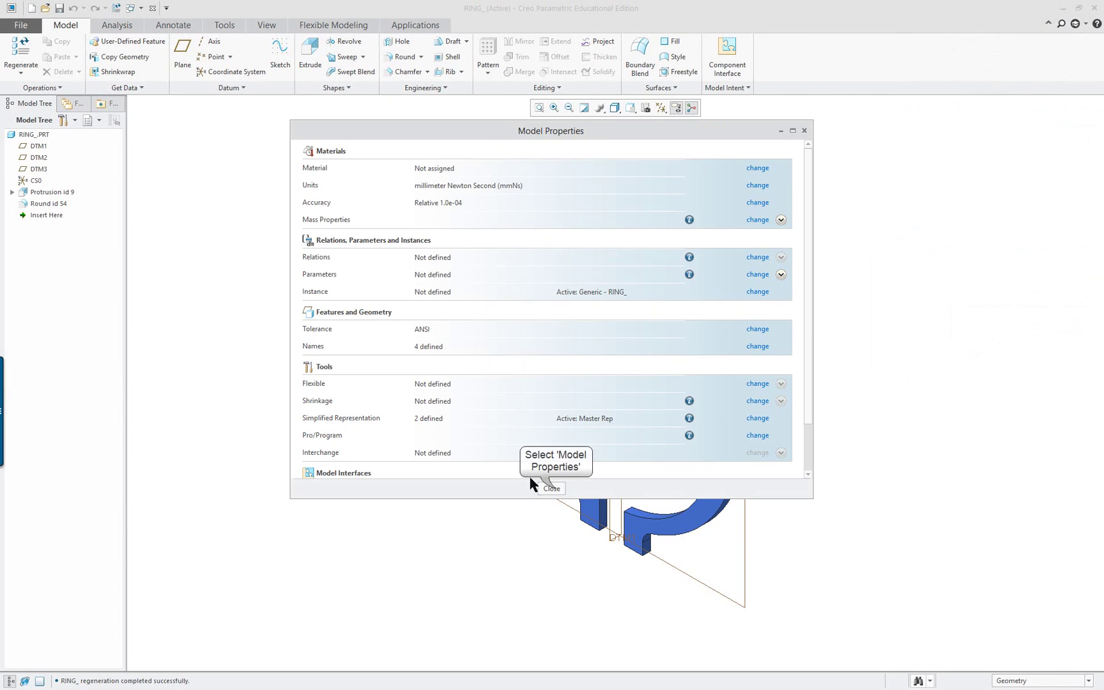
click(553, 487)
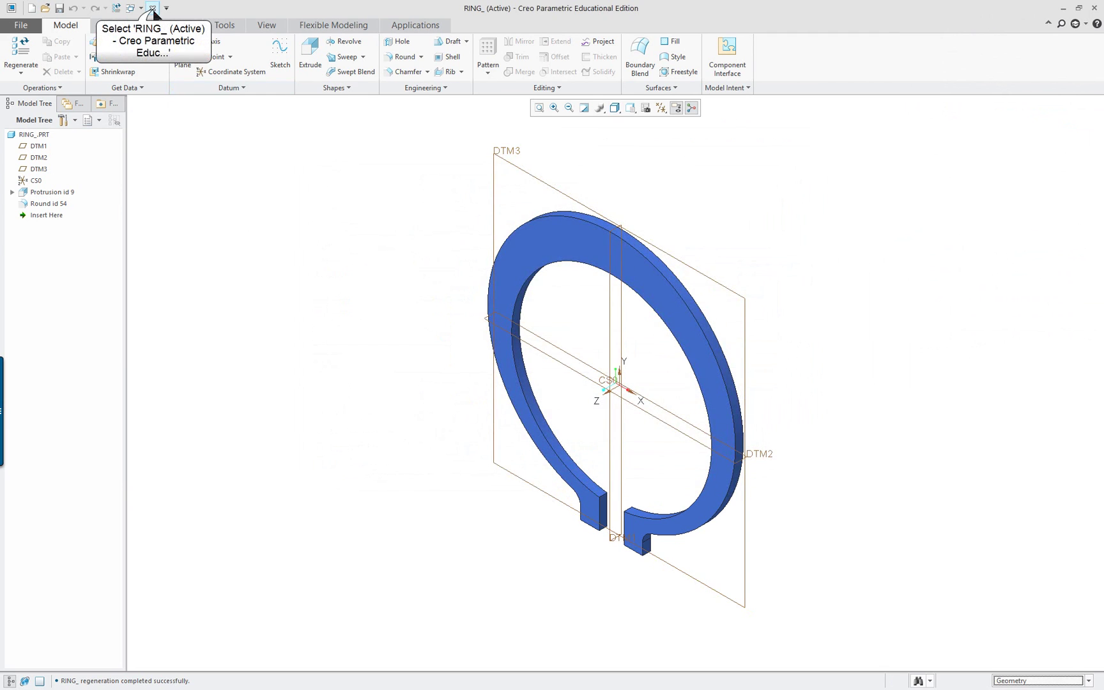
Close the ring part and open shaft_.prt from the GEAR_Parts folder
click(152, 8)
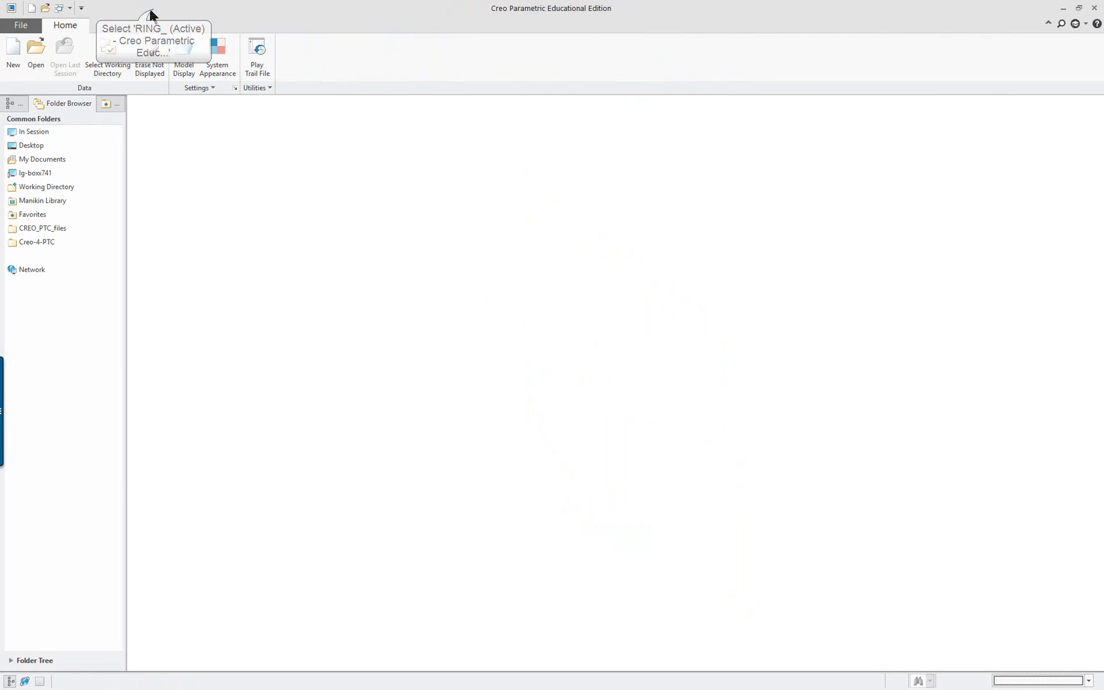
click(30, 53)
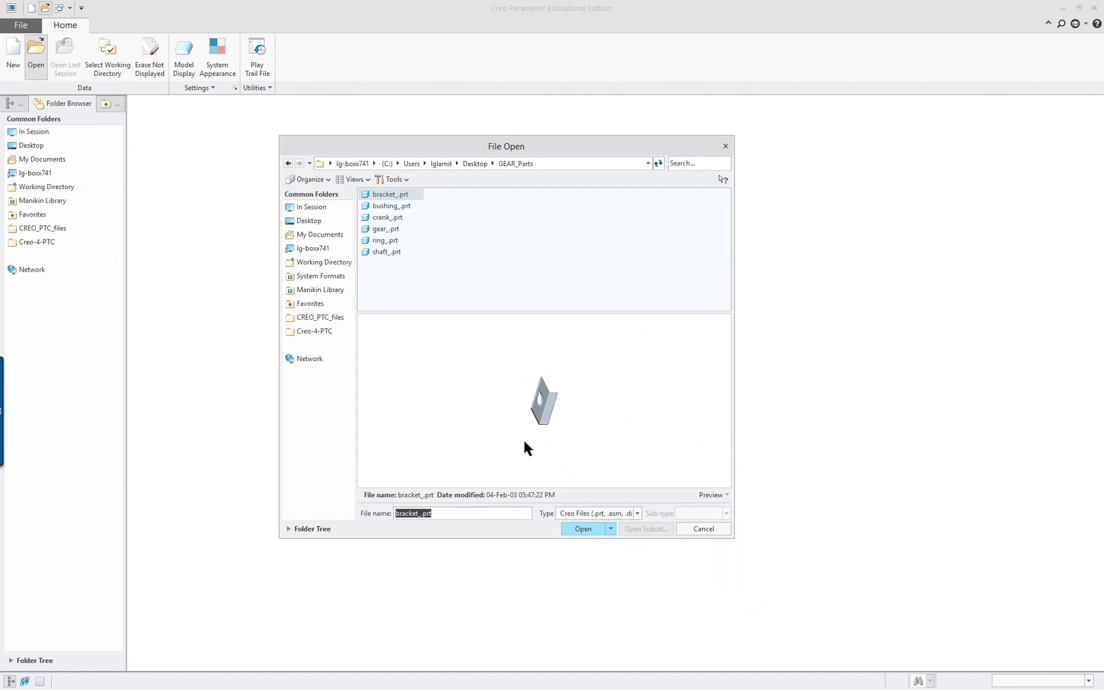
double_click(380, 251)
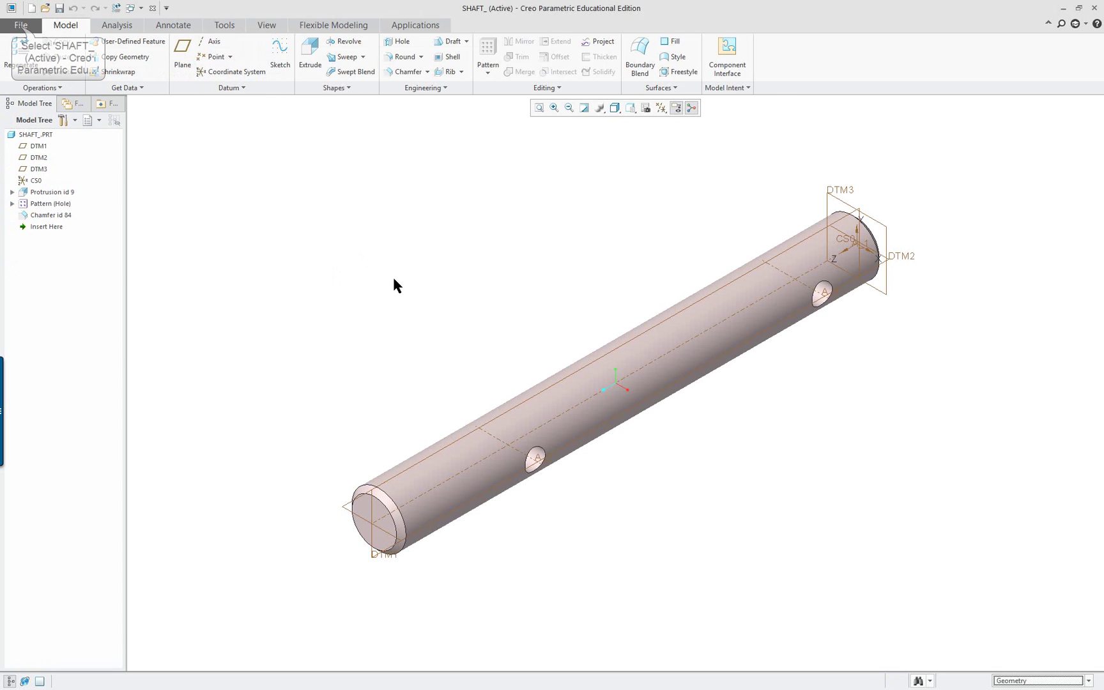
Set the shaft part's units to millimeter Newton Second (mmNs), interpreting the existing dimensions, and close its model properties
click(21, 25)
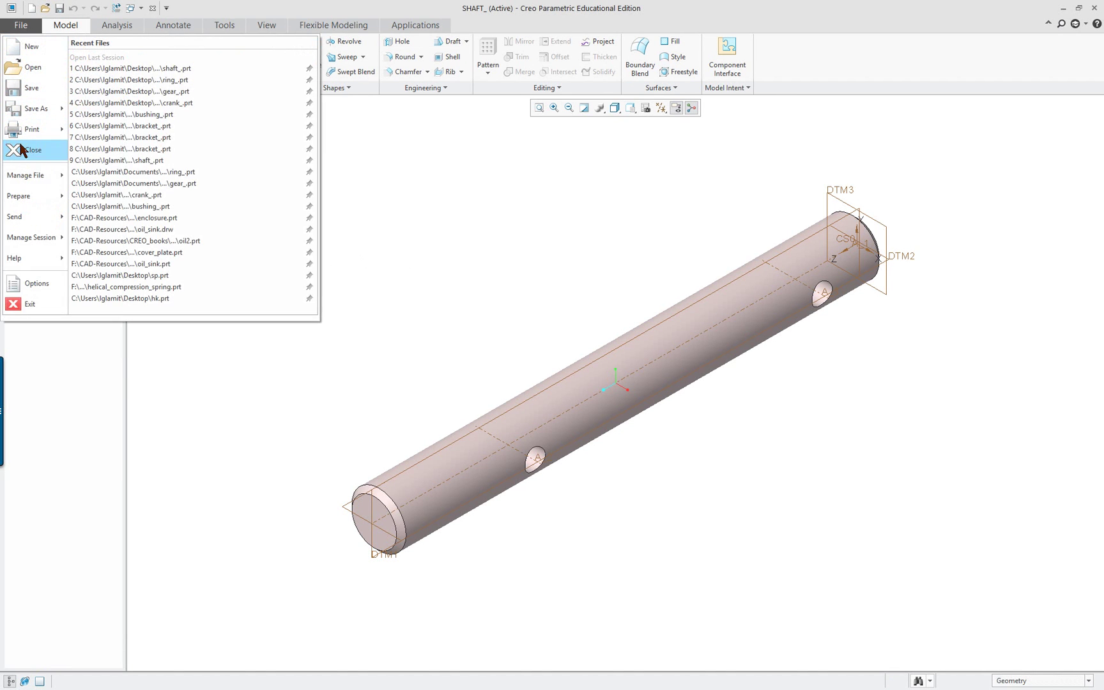
click(26, 175)
mouse_move(25, 197)
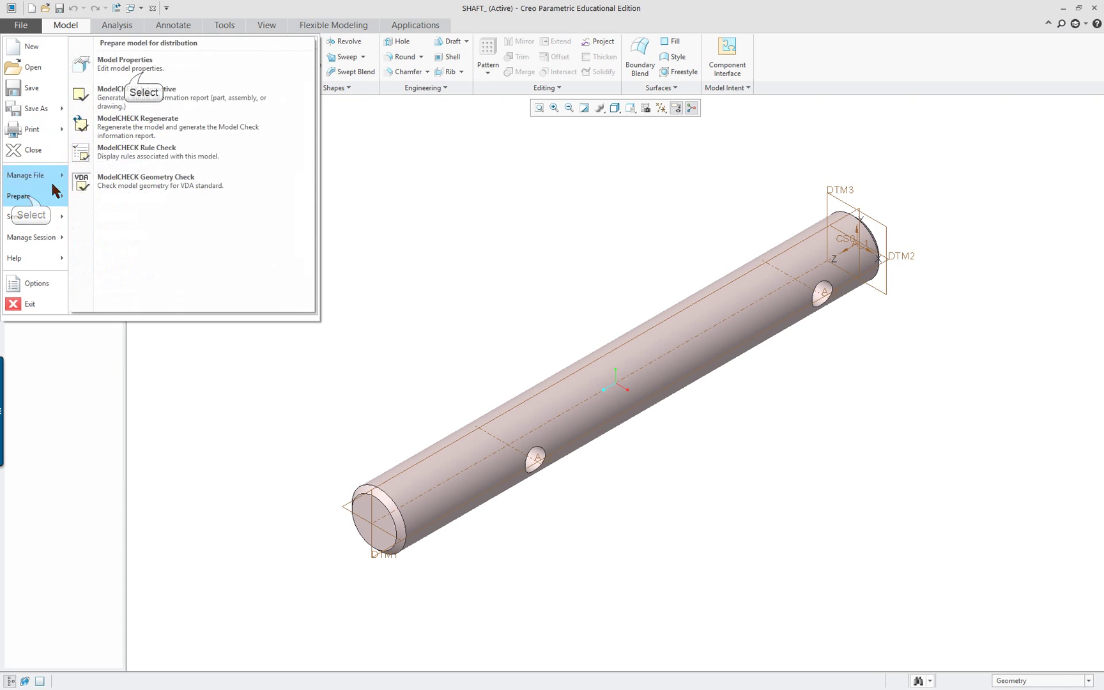
click(140, 73)
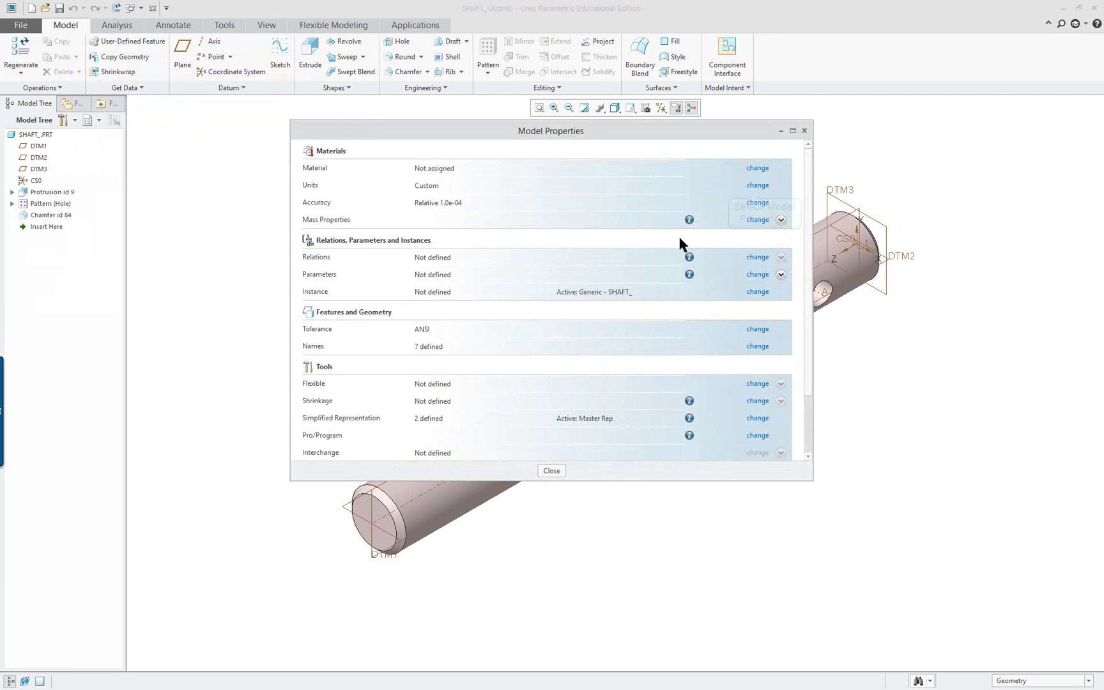
click(757, 186)
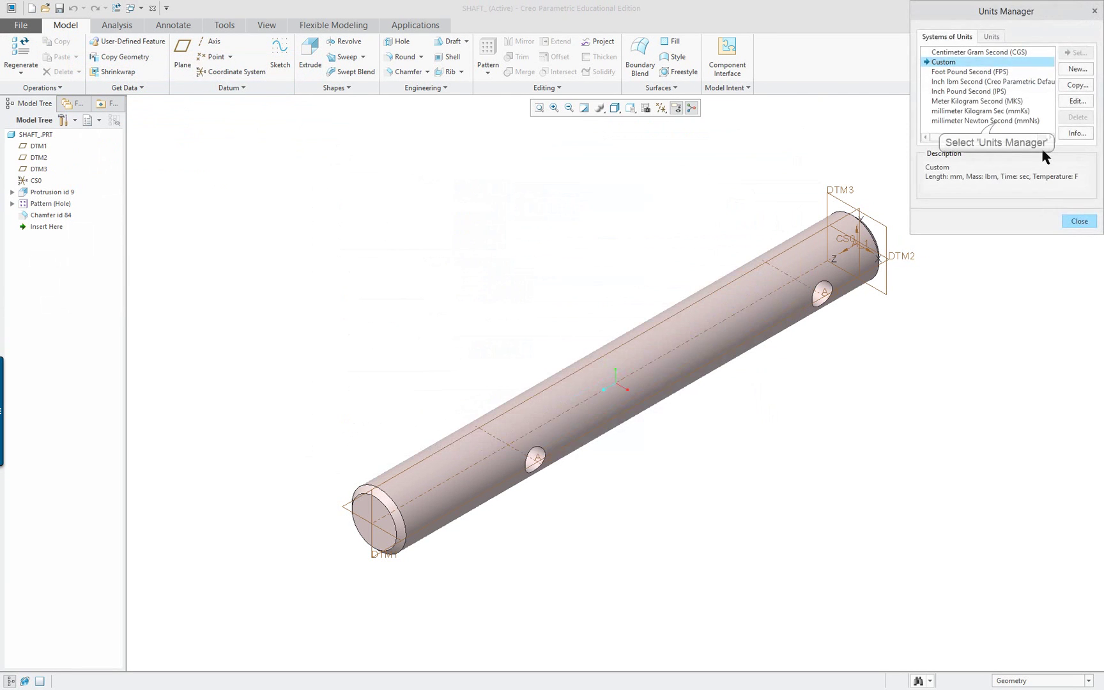
click(998, 121)
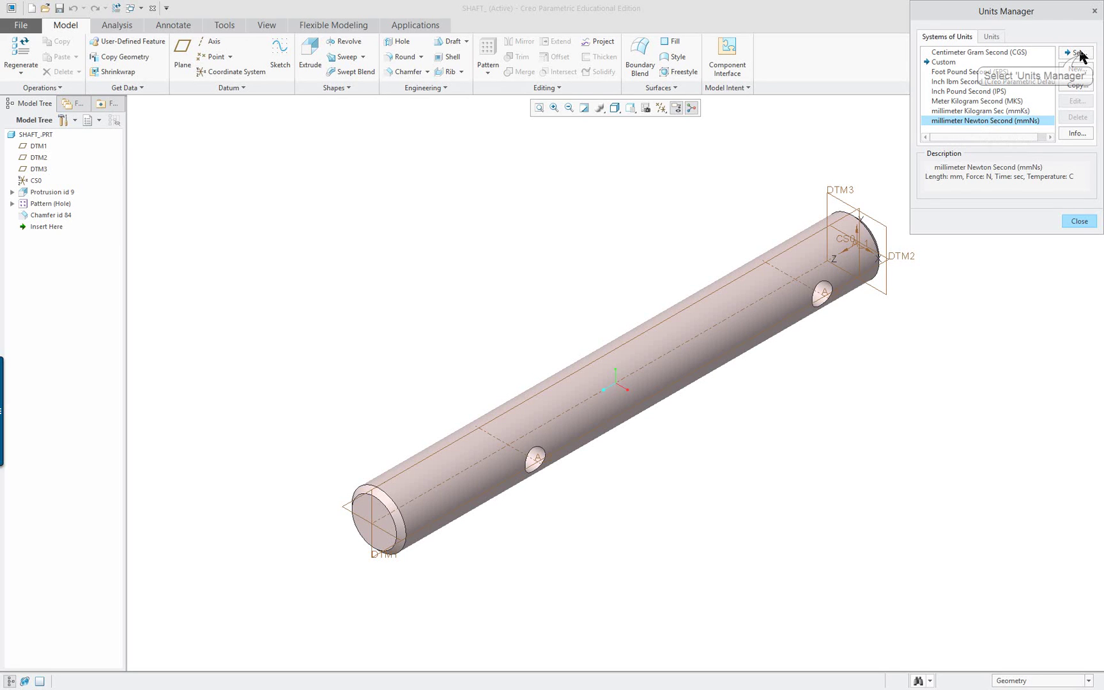
click(1078, 53)
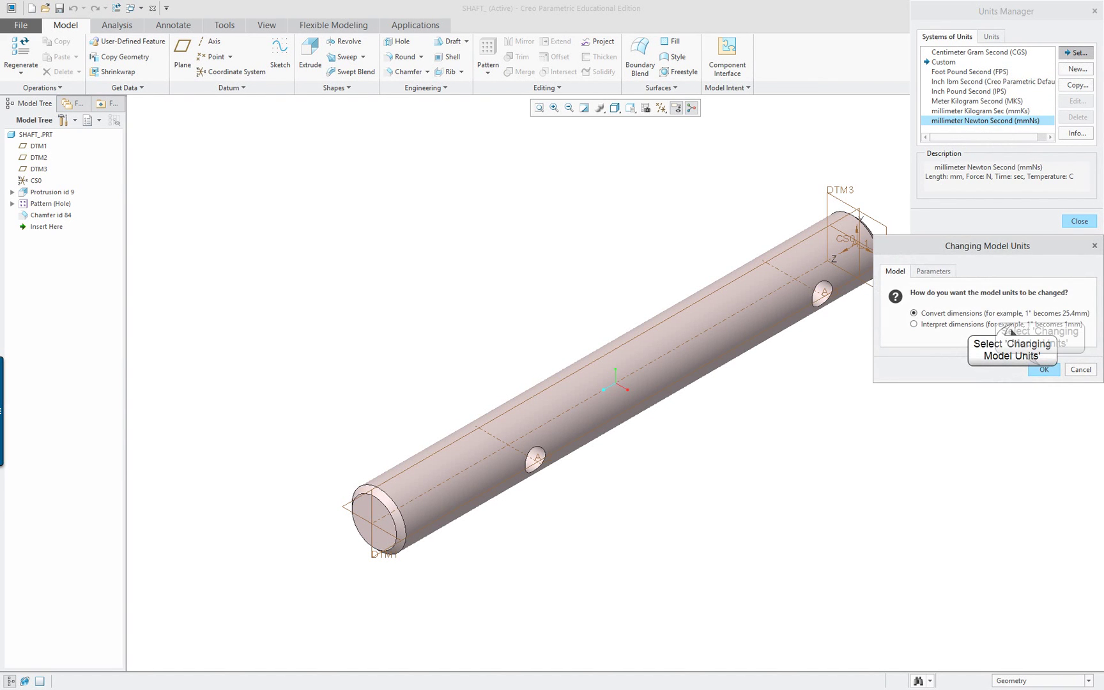
click(913, 323)
click(1043, 369)
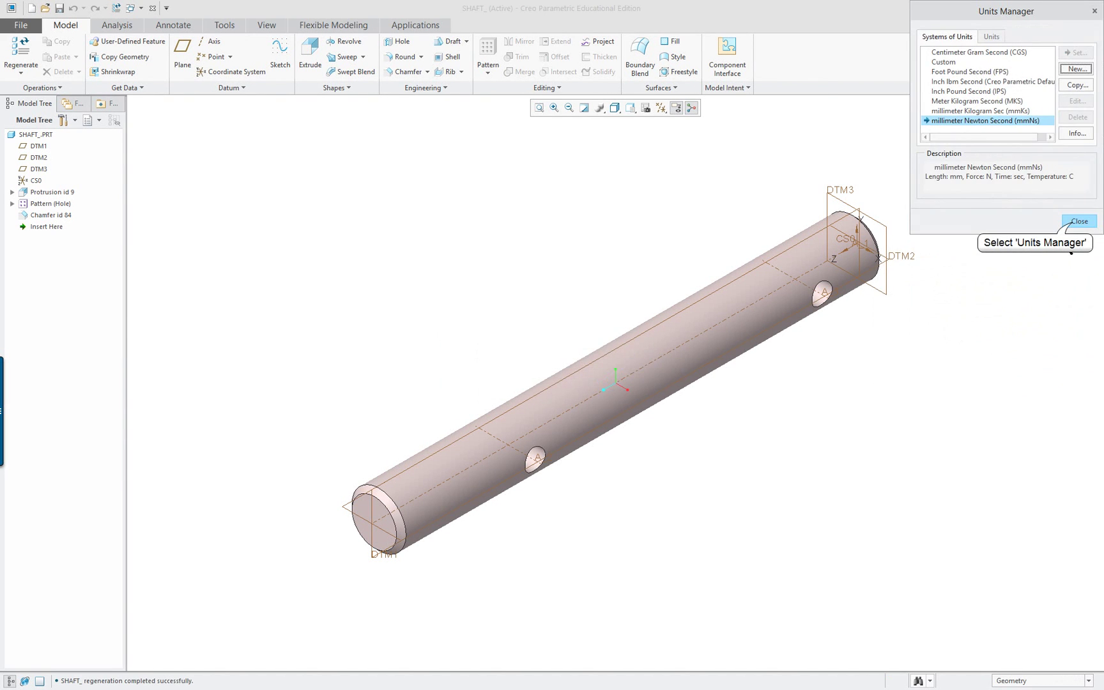
click(1078, 221)
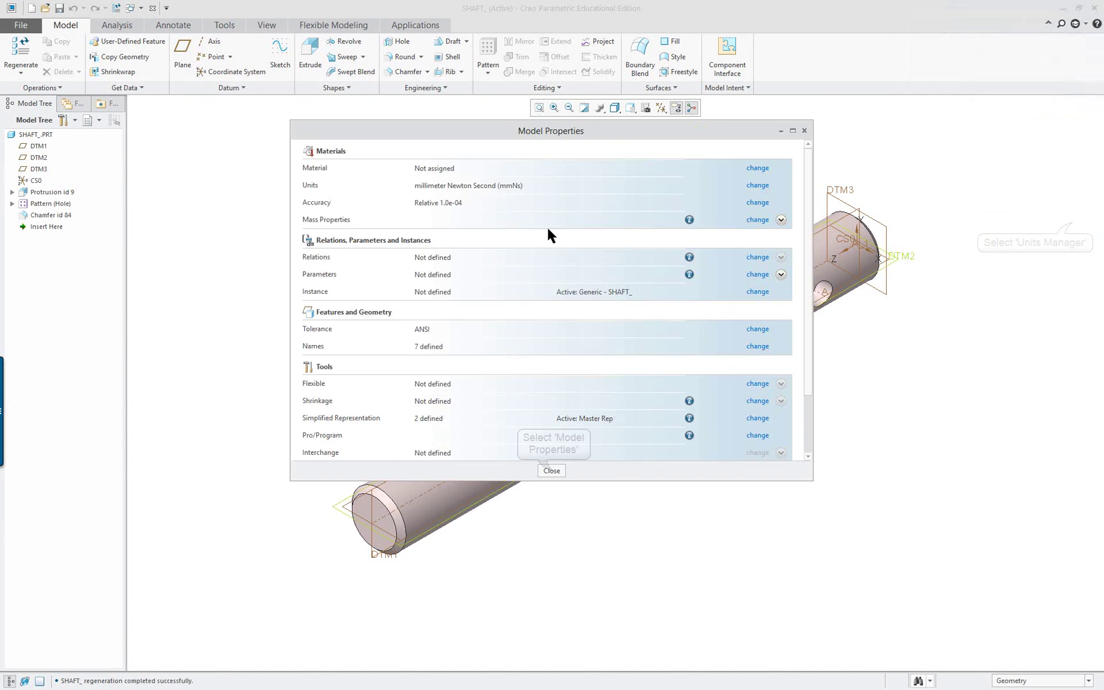
click(552, 471)
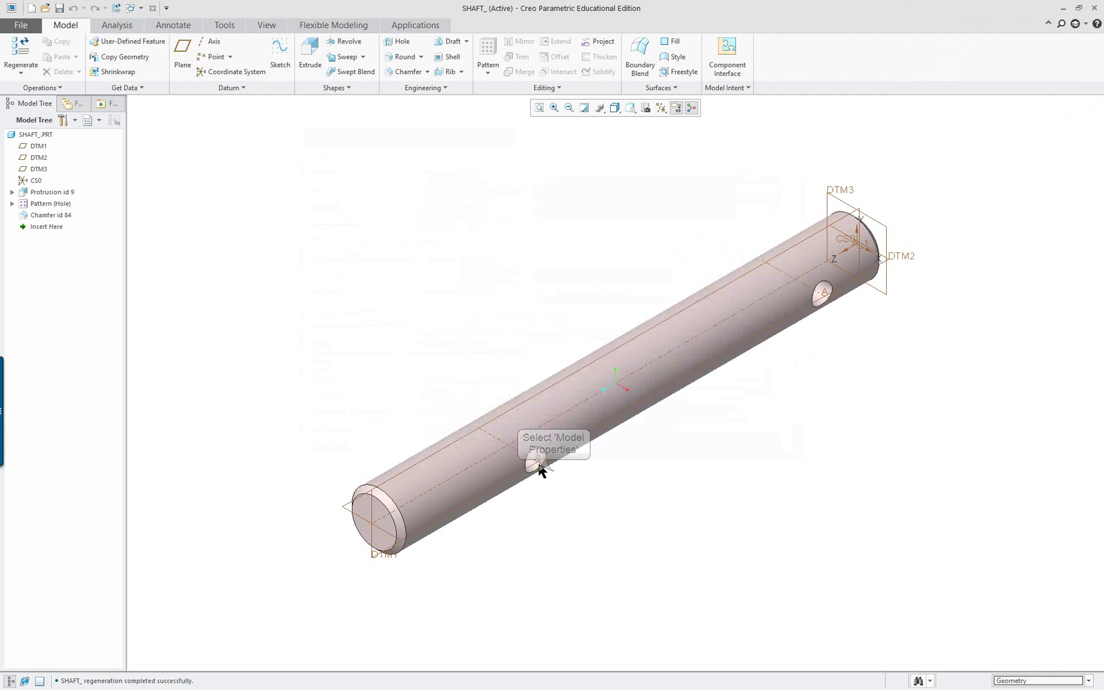
Close the shaft part and create a new Design assembly named gearasm with the default template
click(153, 8)
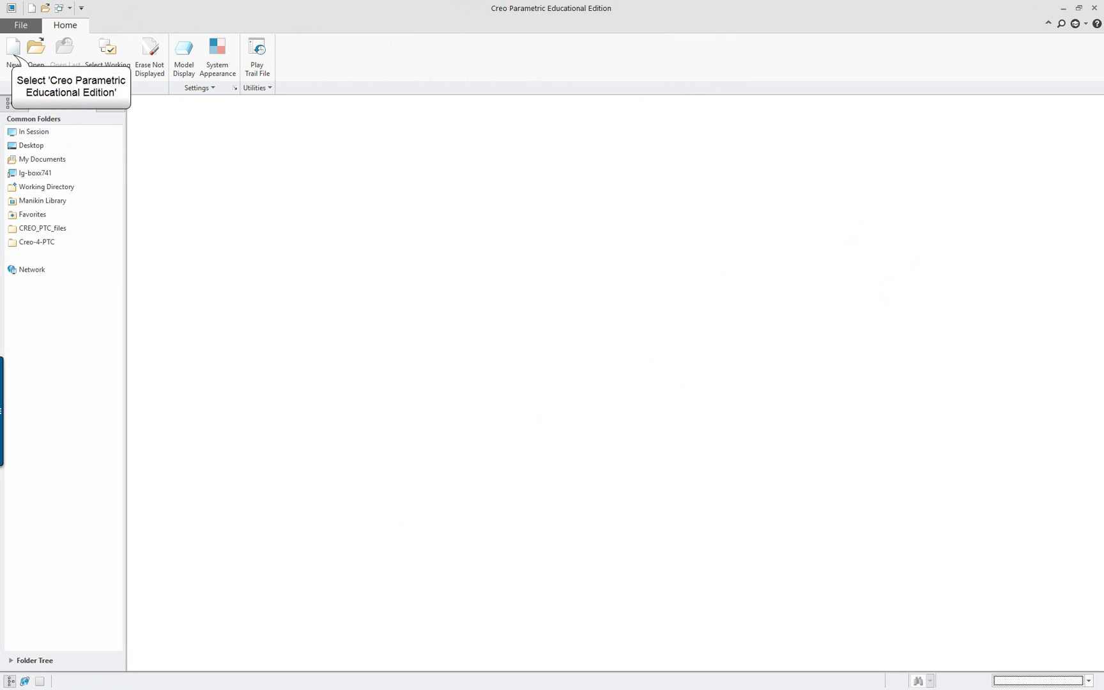
click(13, 52)
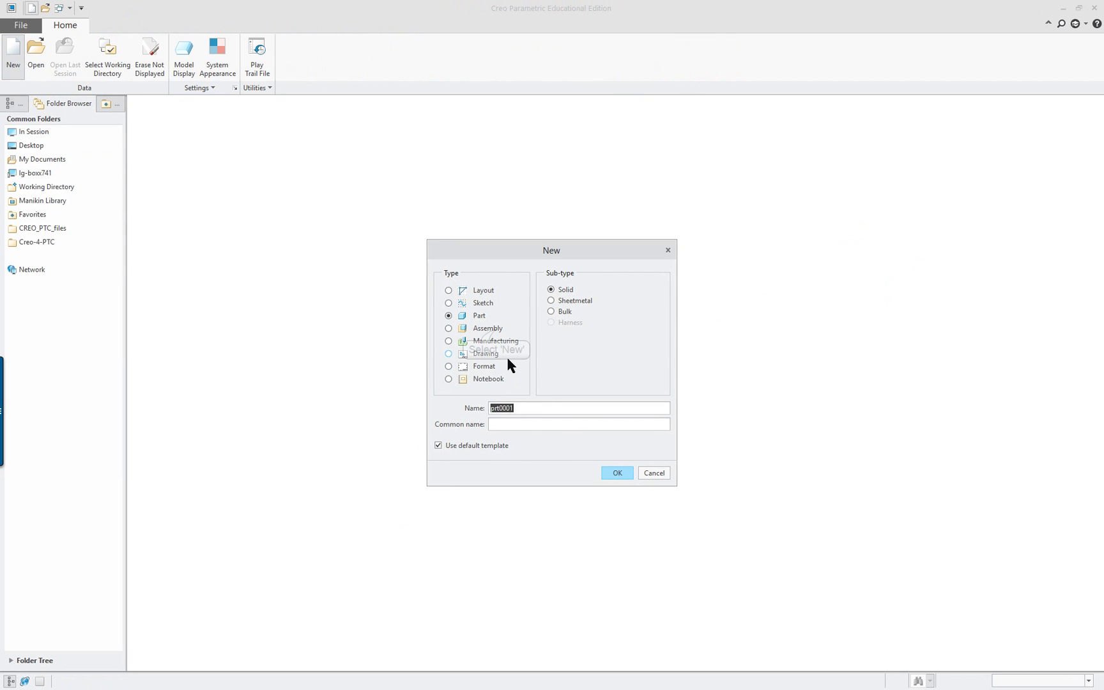
click(496, 329)
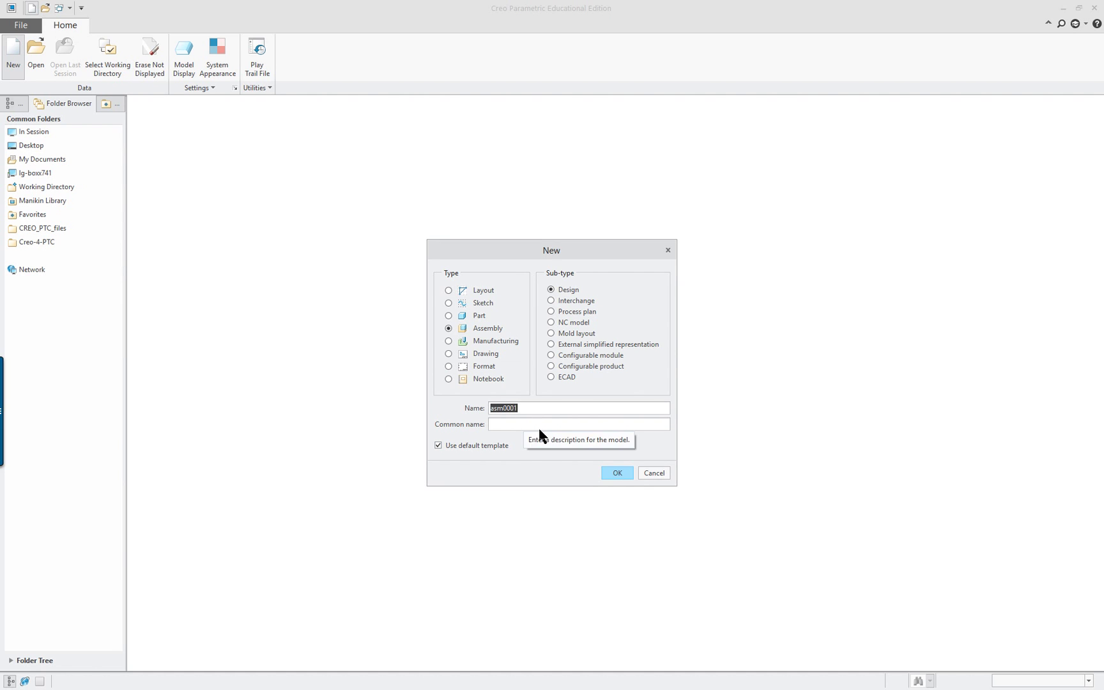
text(gearasm)
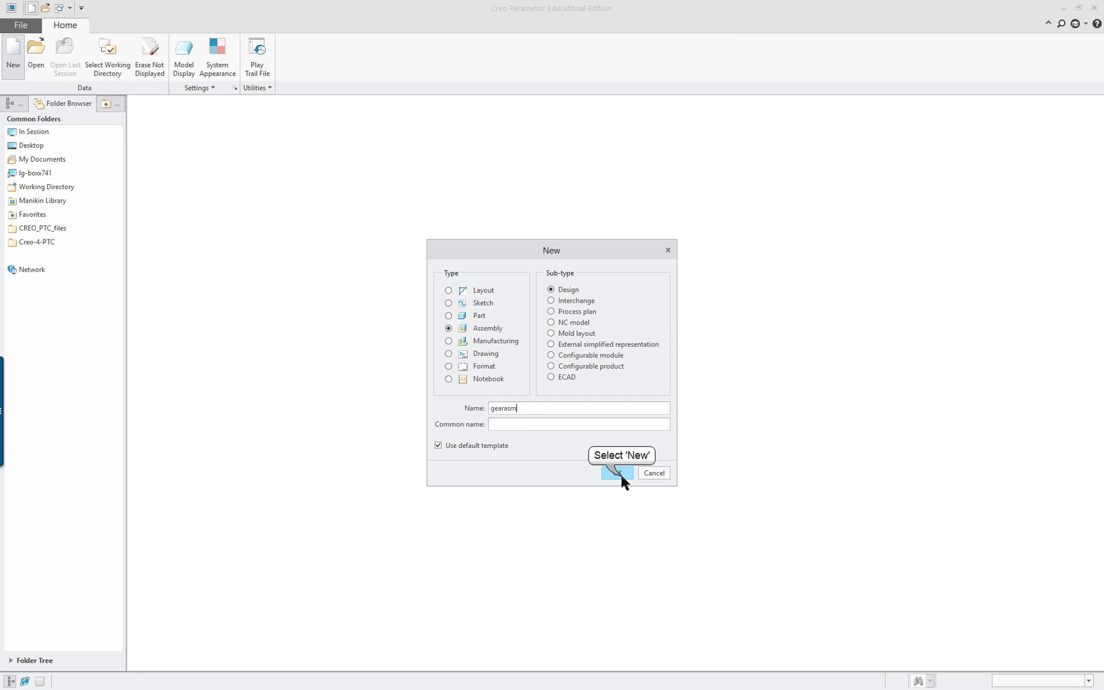
click(621, 475)
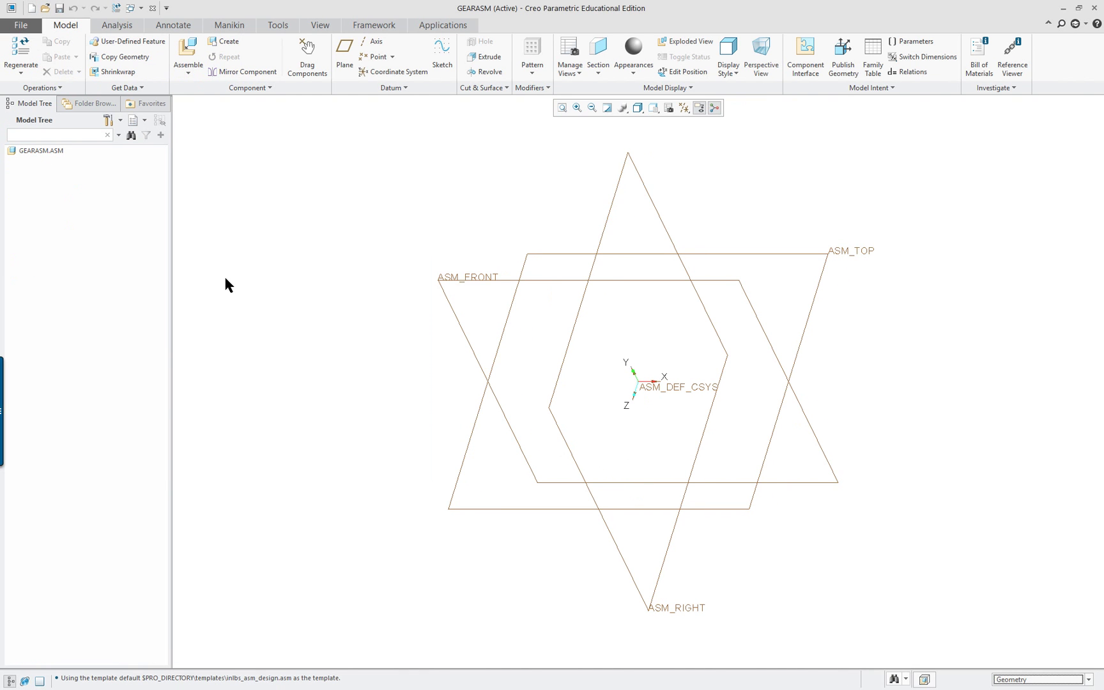
Enable suppressed objects, envelope components, copied references and auto round members, along with features, in the model tree display filters
click(318, 25)
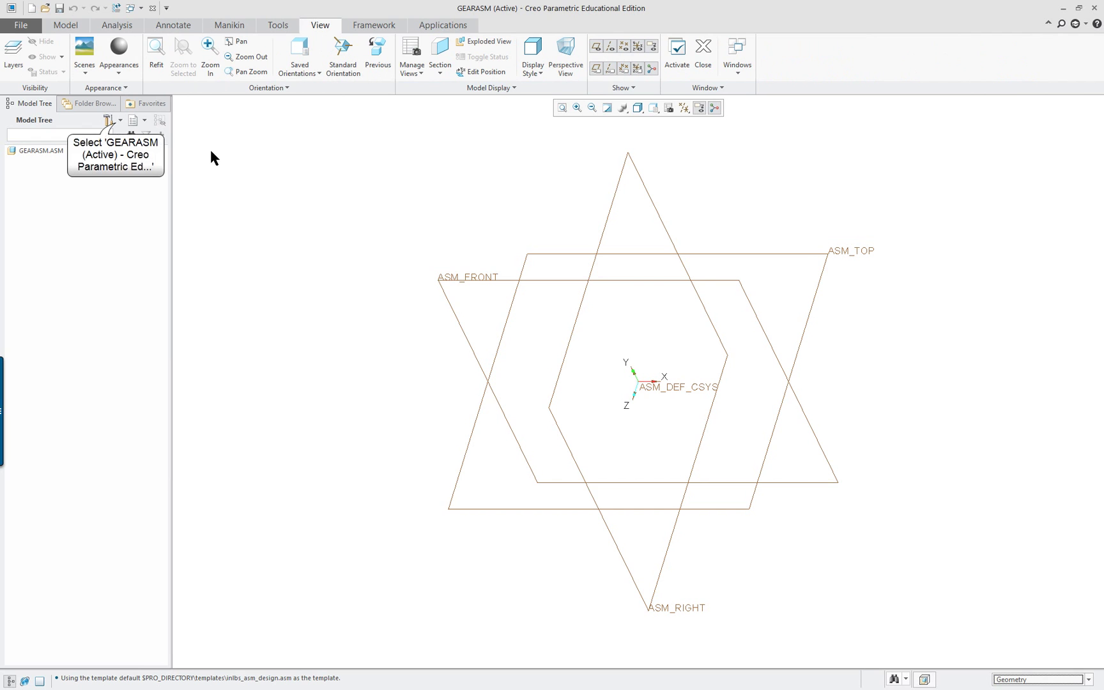
click(116, 127)
click(128, 137)
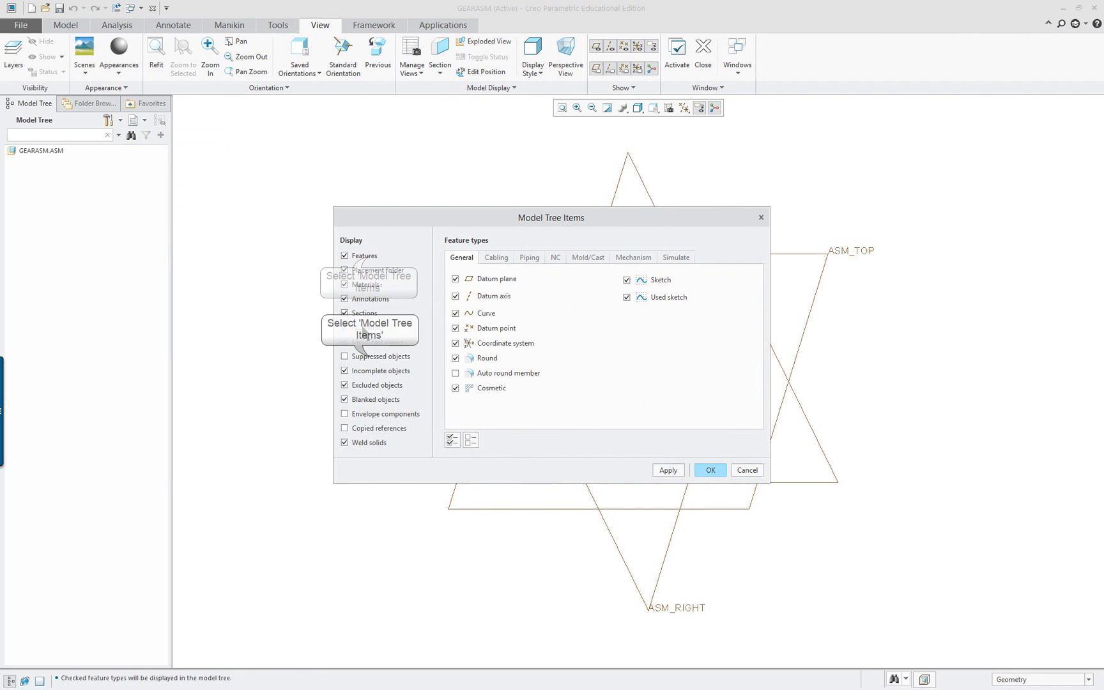
click(370, 356)
click(374, 414)
click(377, 428)
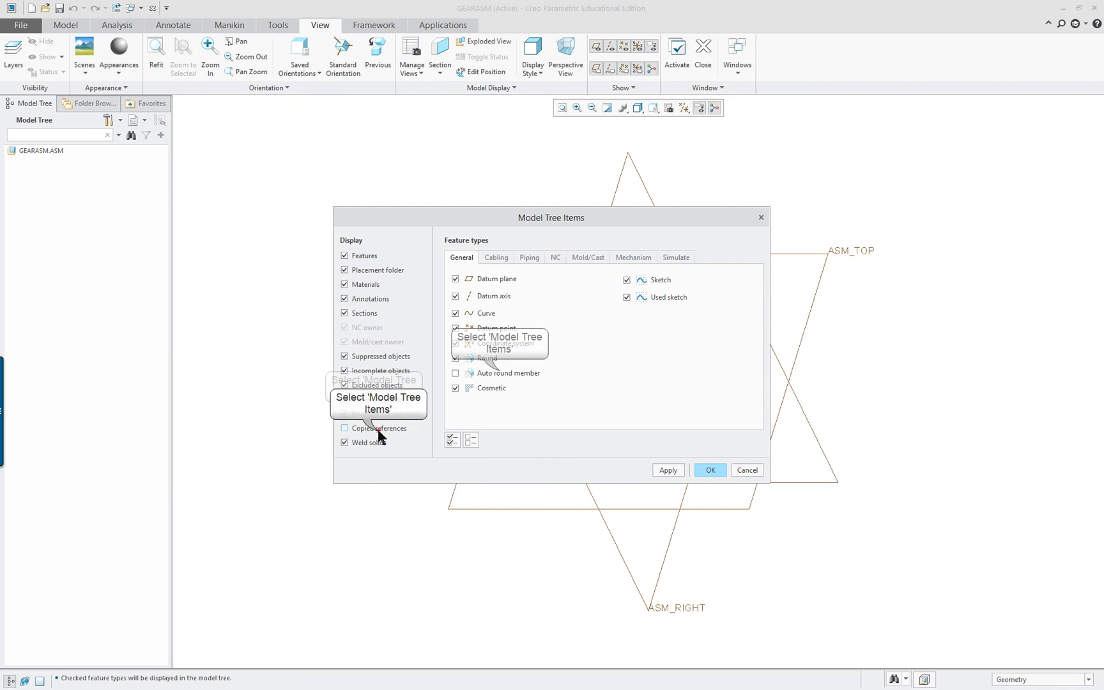
click(518, 373)
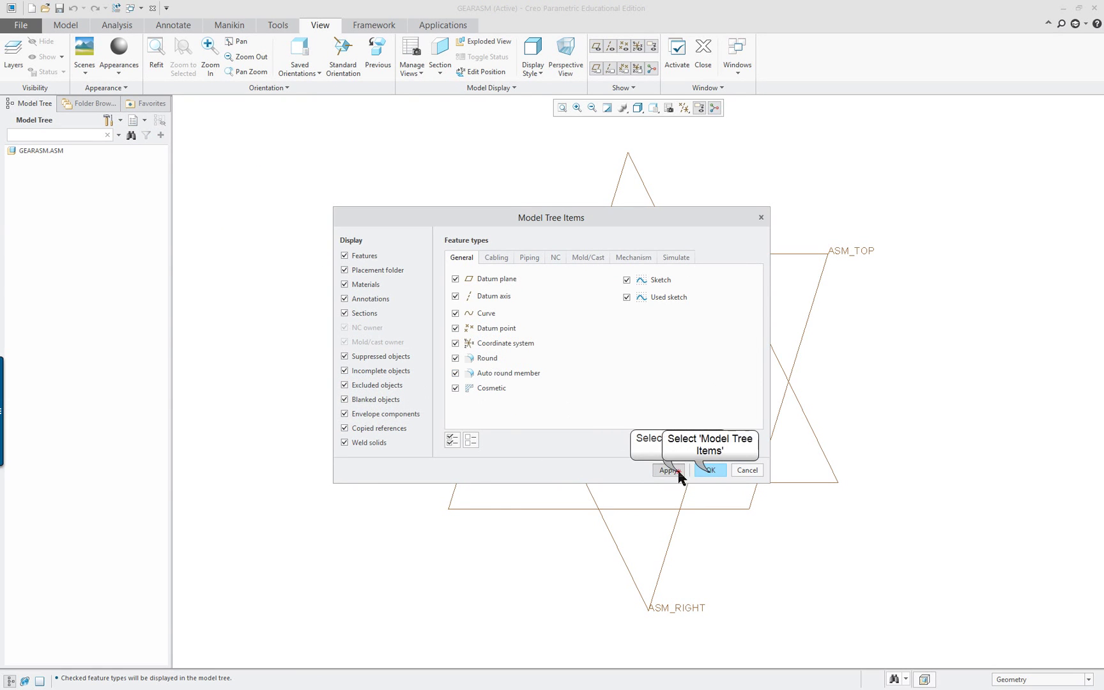
click(710, 470)
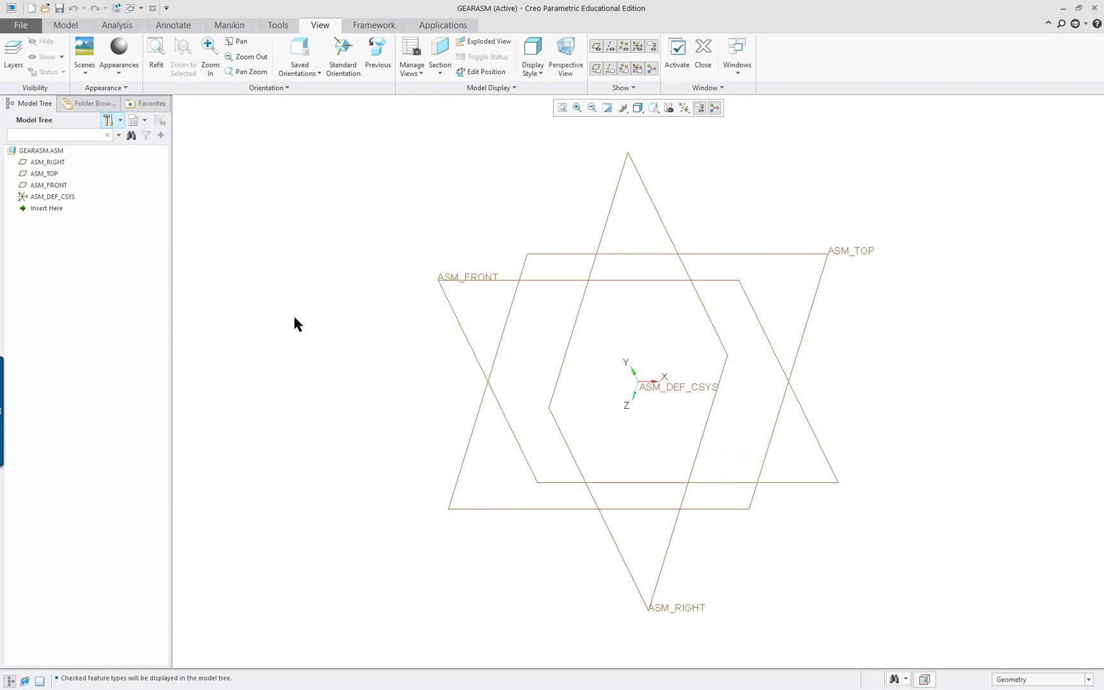
Import the creo_textbook.pro configuration file from the Creo-4-PTC folder, accept the options and turn on the datum plane tags
click(21, 25)
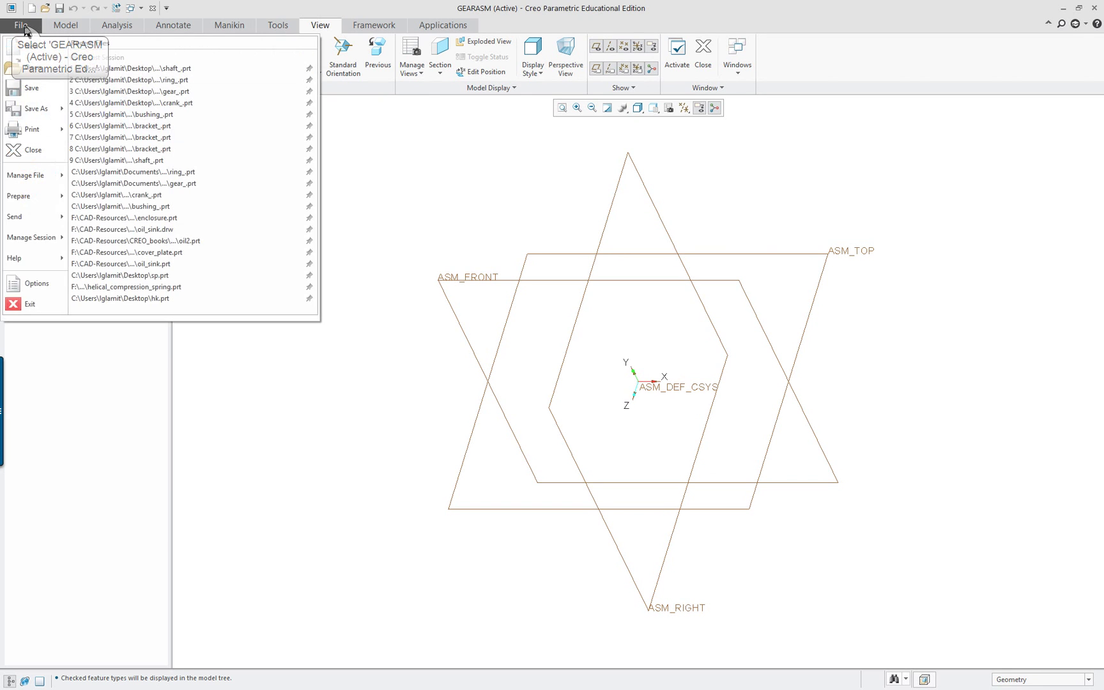
click(39, 283)
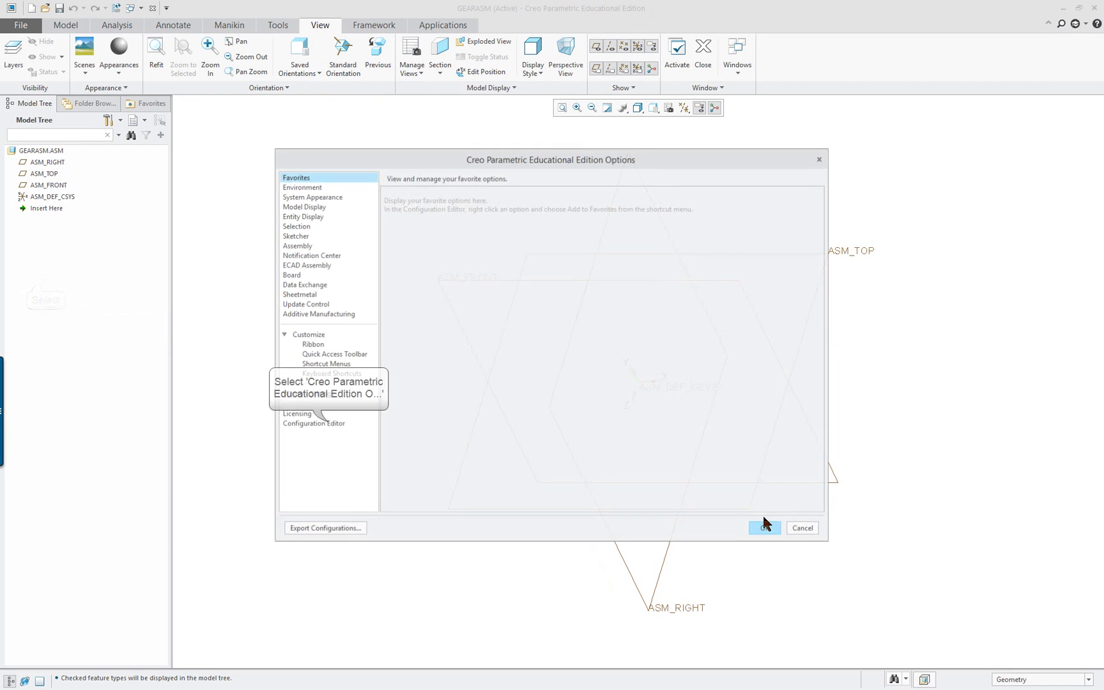
click(354, 425)
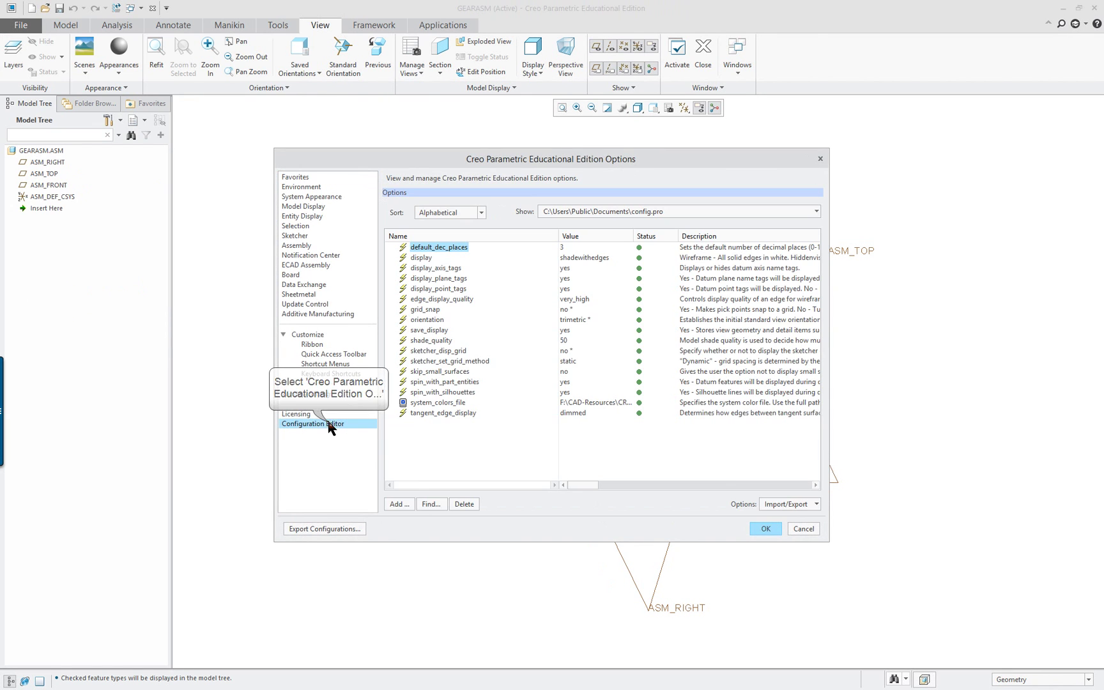
click(795, 506)
click(814, 529)
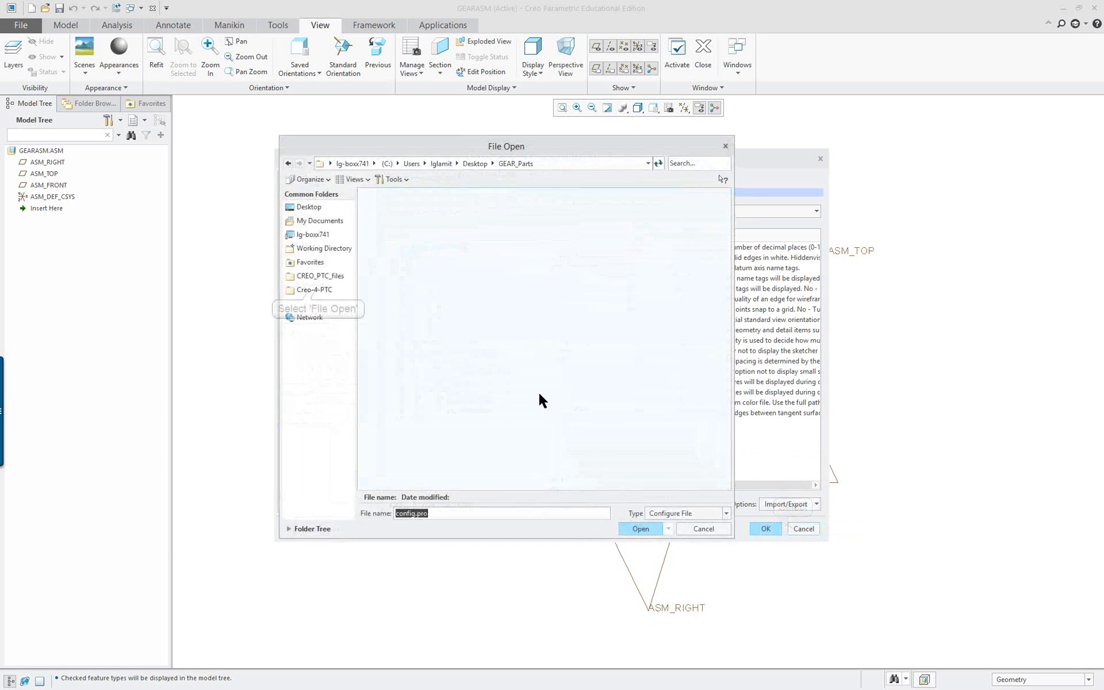
click(314, 290)
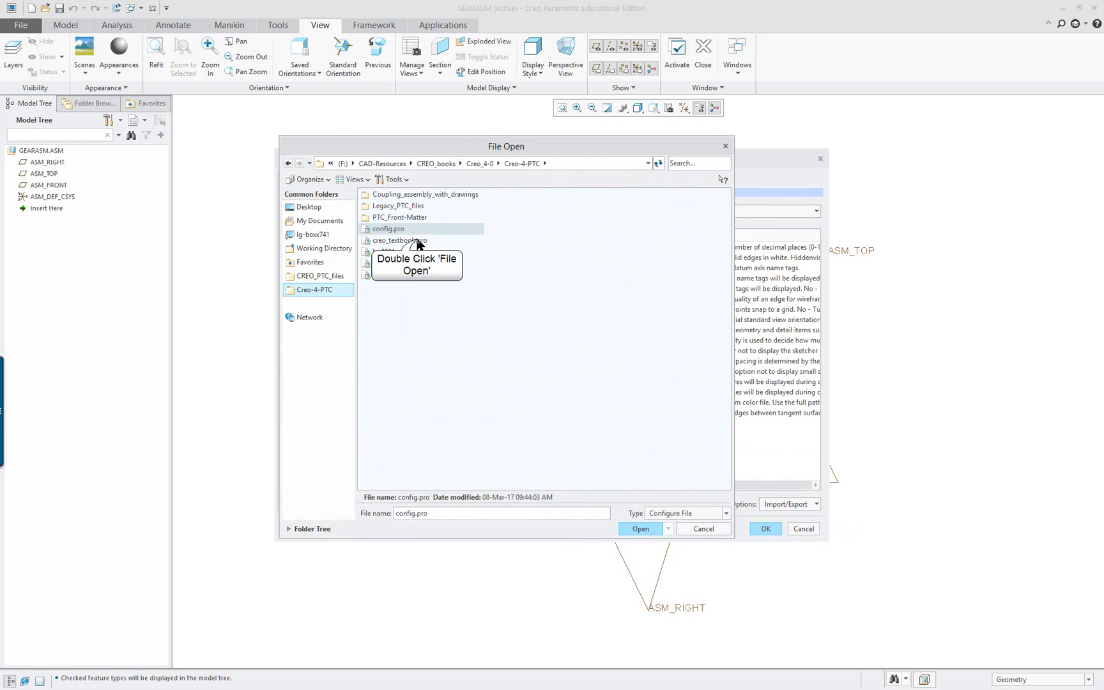
click(400, 240)
double_click(416, 240)
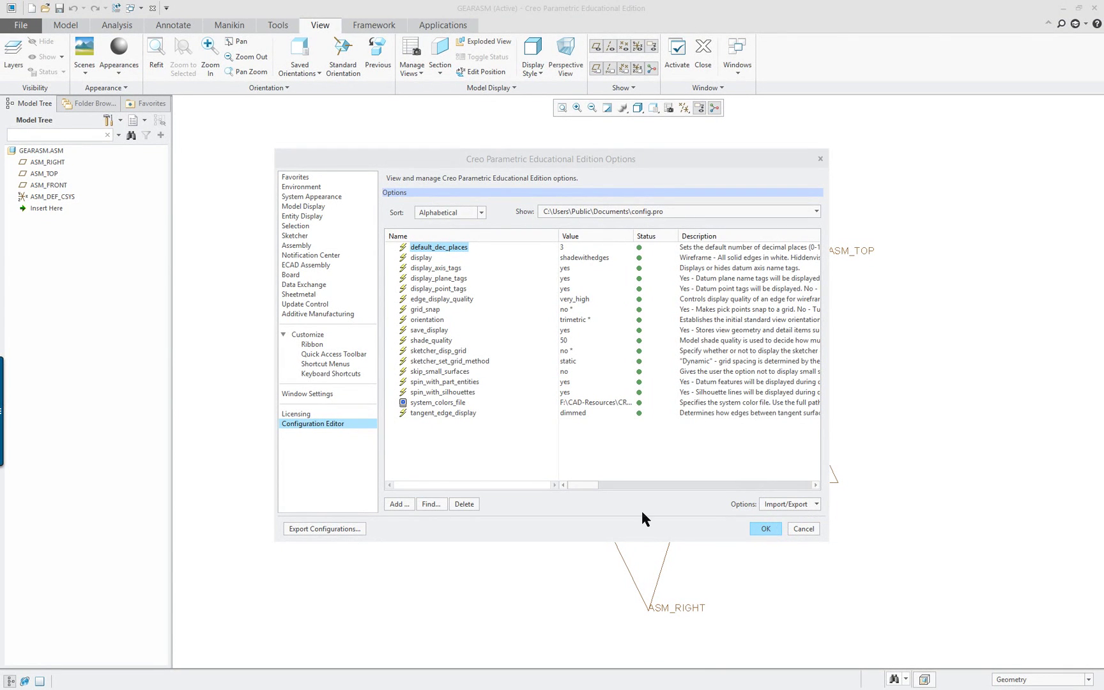
click(765, 528)
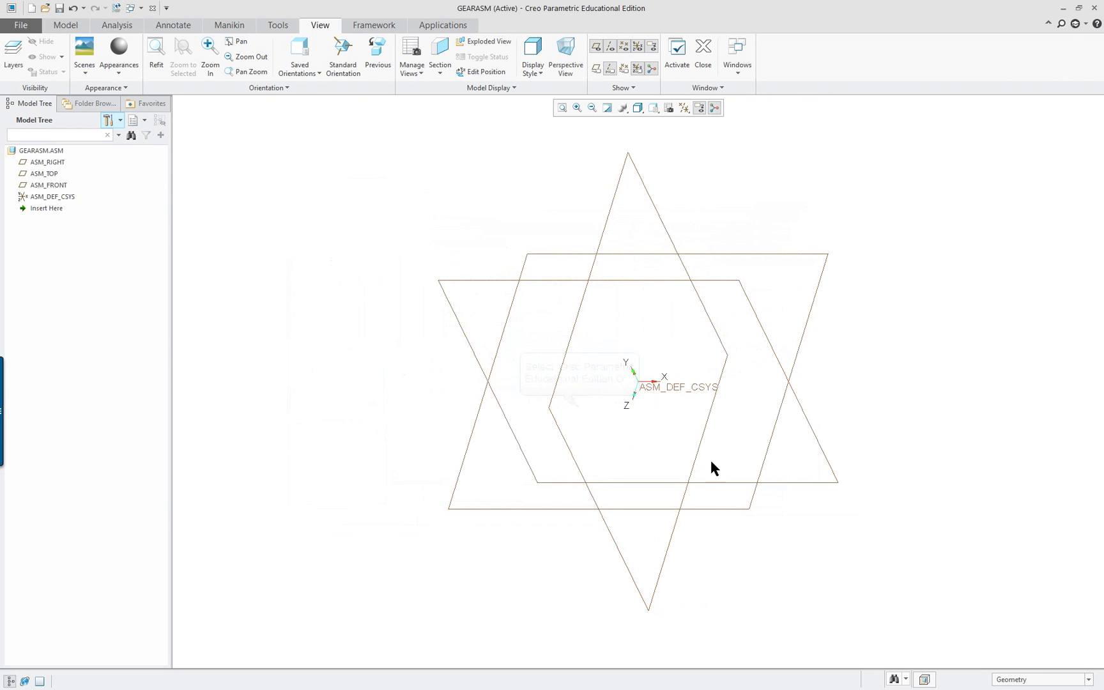
click(603, 70)
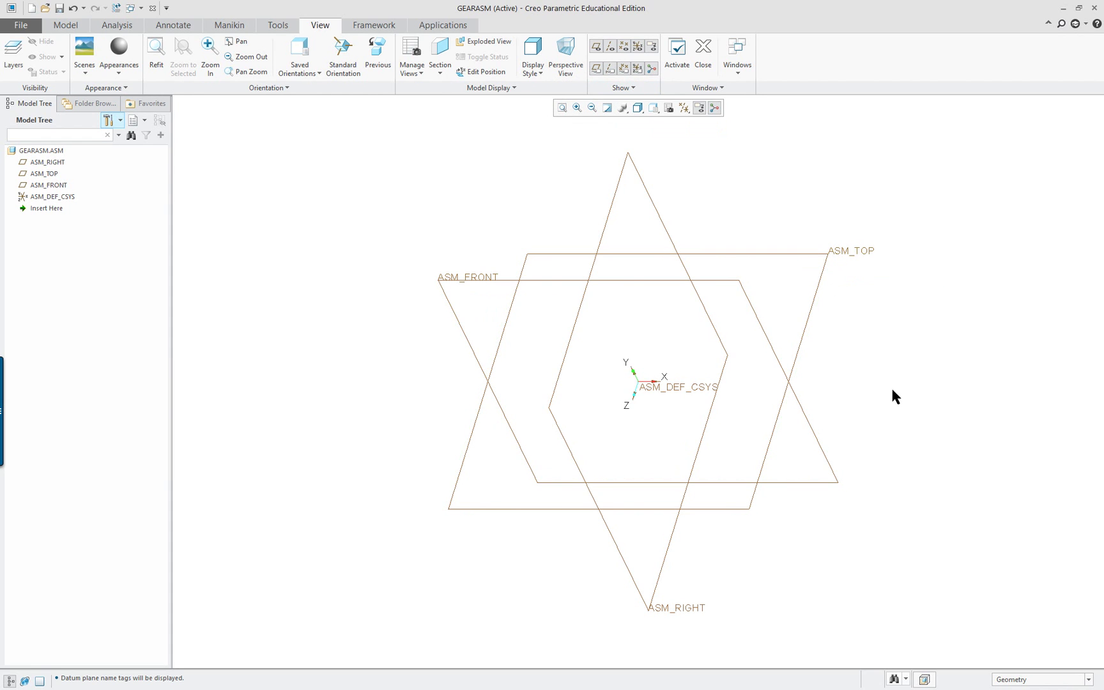
right_click(319, 364)
right_click(311, 275)
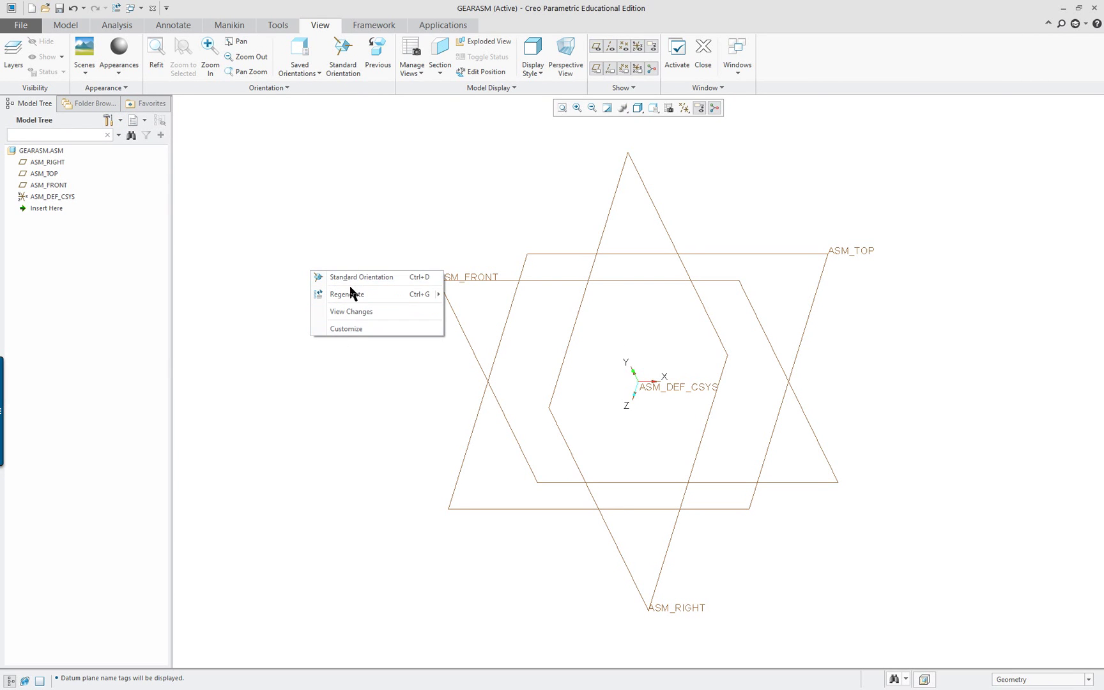
click(287, 248)
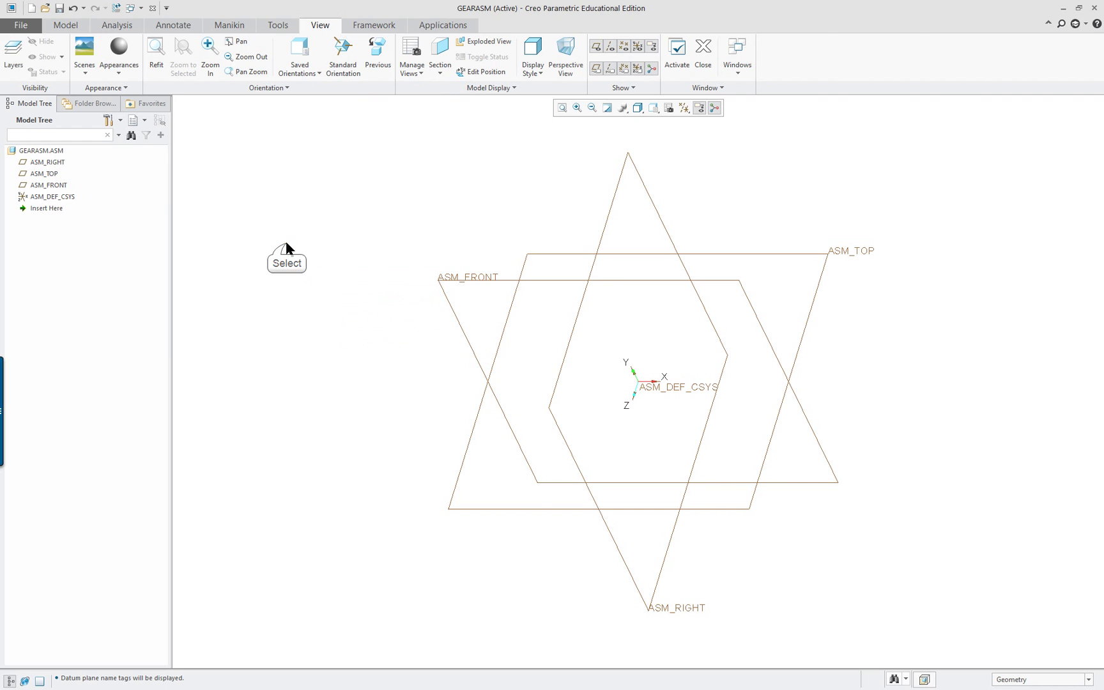
Assemble bracket_.prt from the GEAR_Parts folder as the first component, placing it with a Default constraint
click(68, 25)
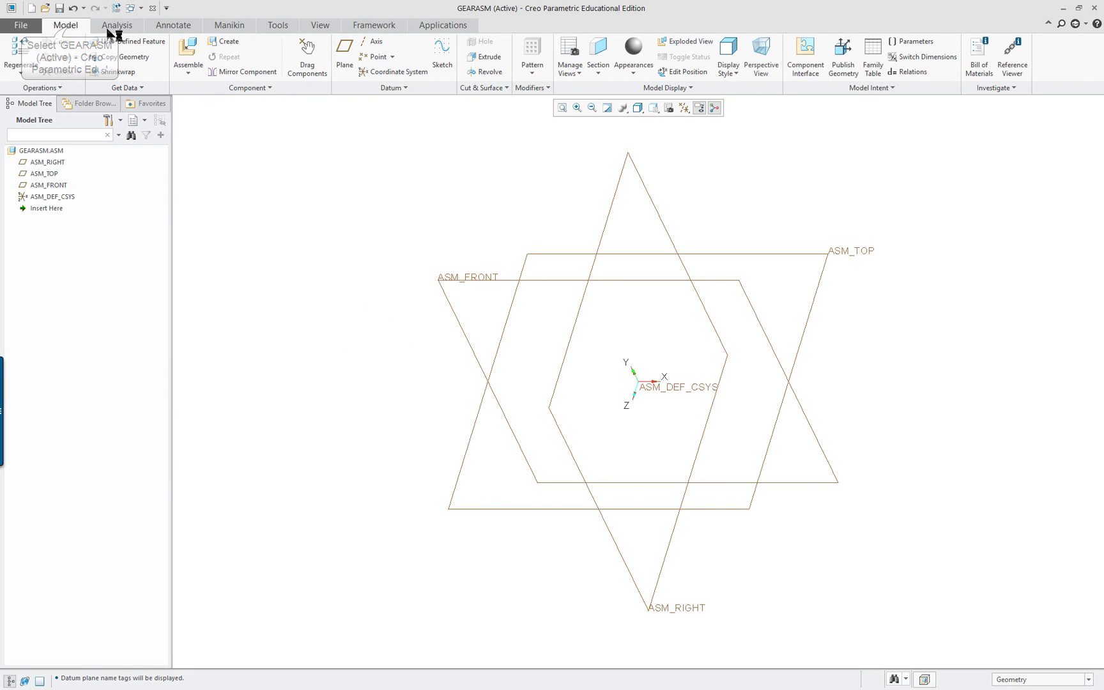
click(188, 54)
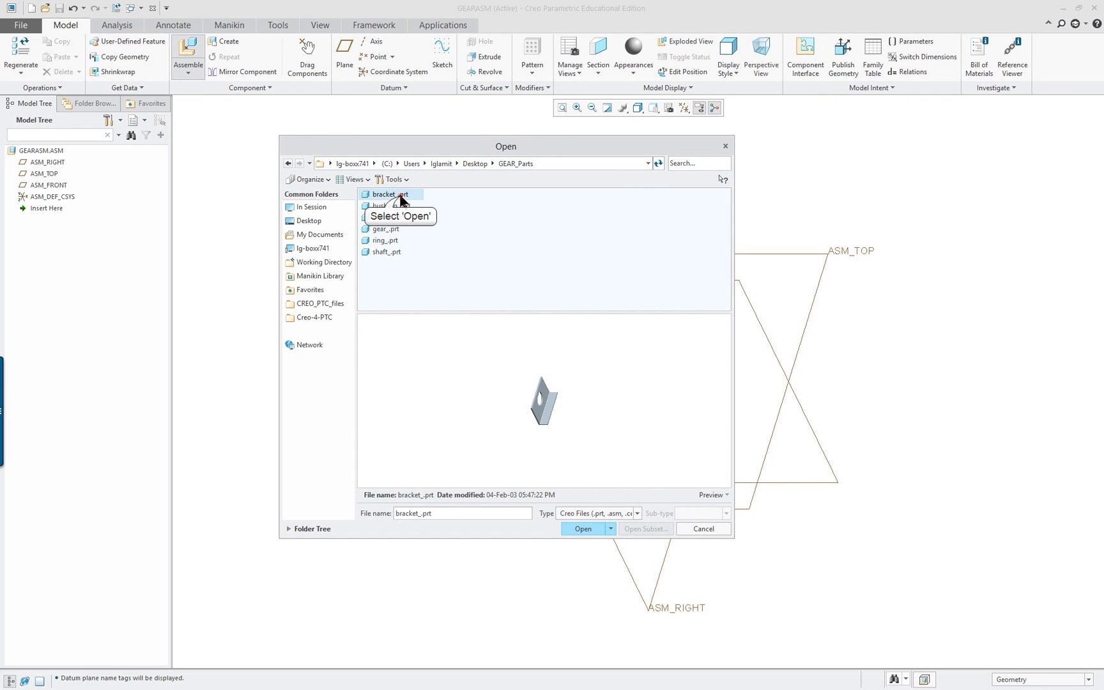
click(581, 529)
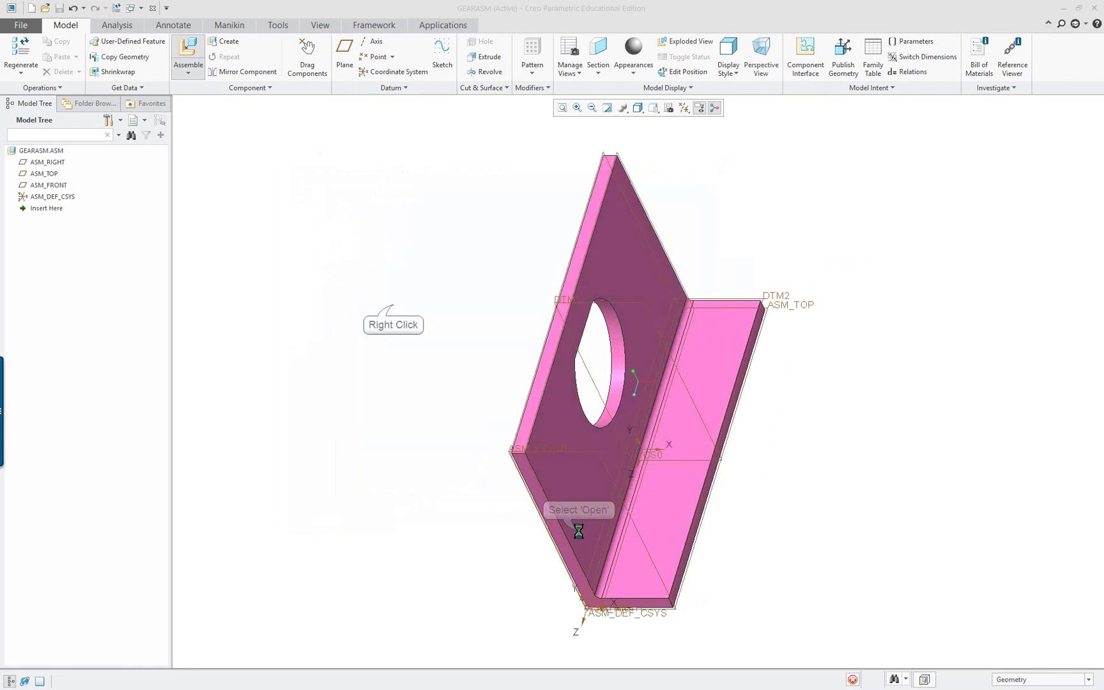
right_click(394, 308)
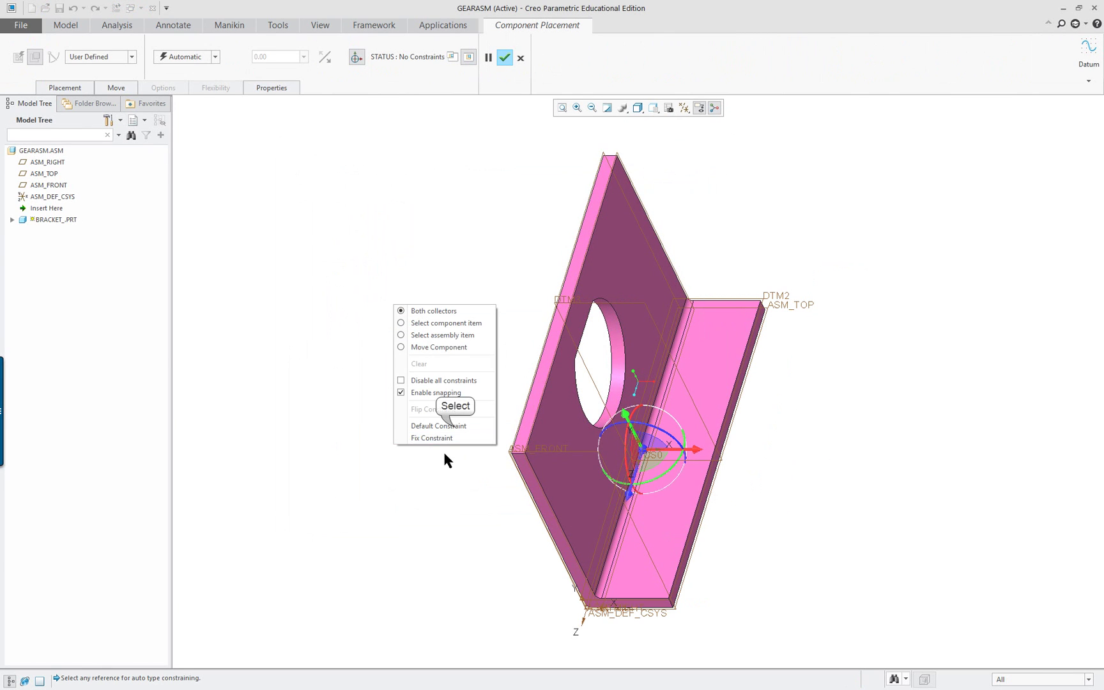
click(456, 431)
middle_click(433, 361)
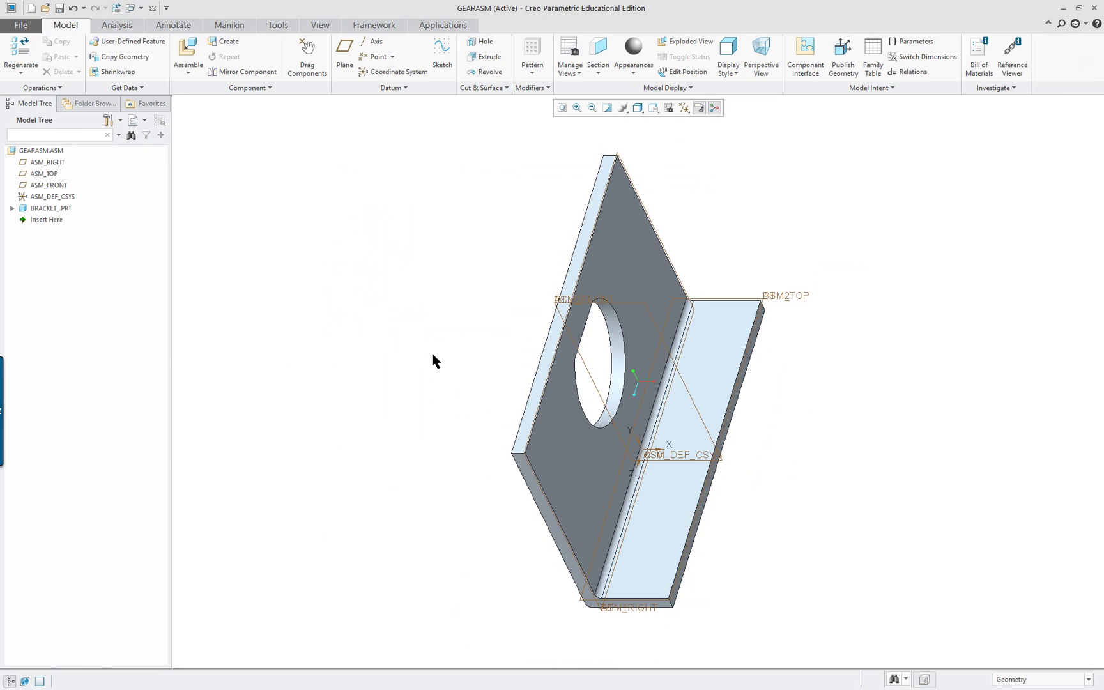
Customize the no-selection shortcut menu by adding the Assemble command between Standard Orientation and Regenerate
middle_drag(403, 417, 376, 370)
right_click(272, 249)
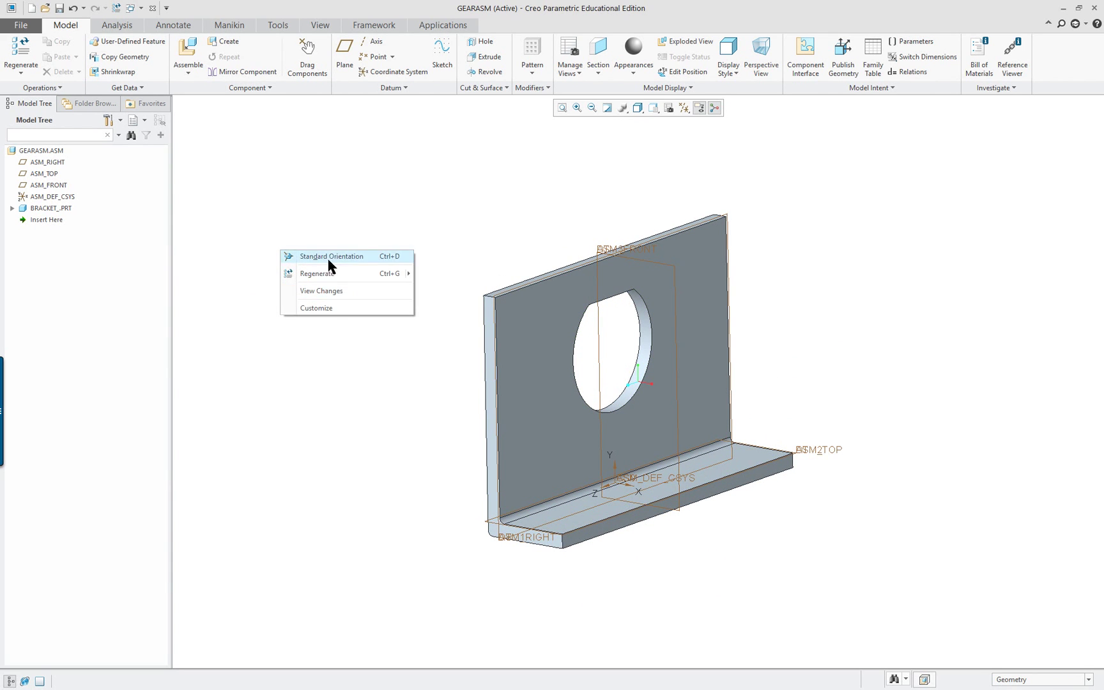
click(322, 311)
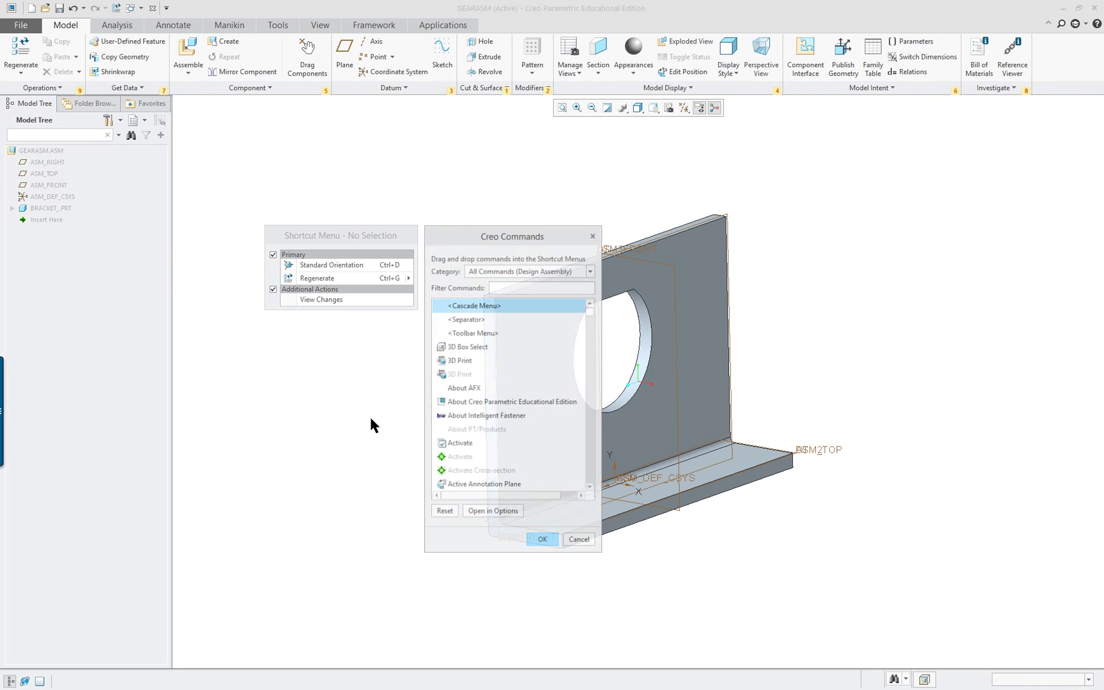
drag(592, 313, 593, 327)
scroll(572, 369, up, 6)
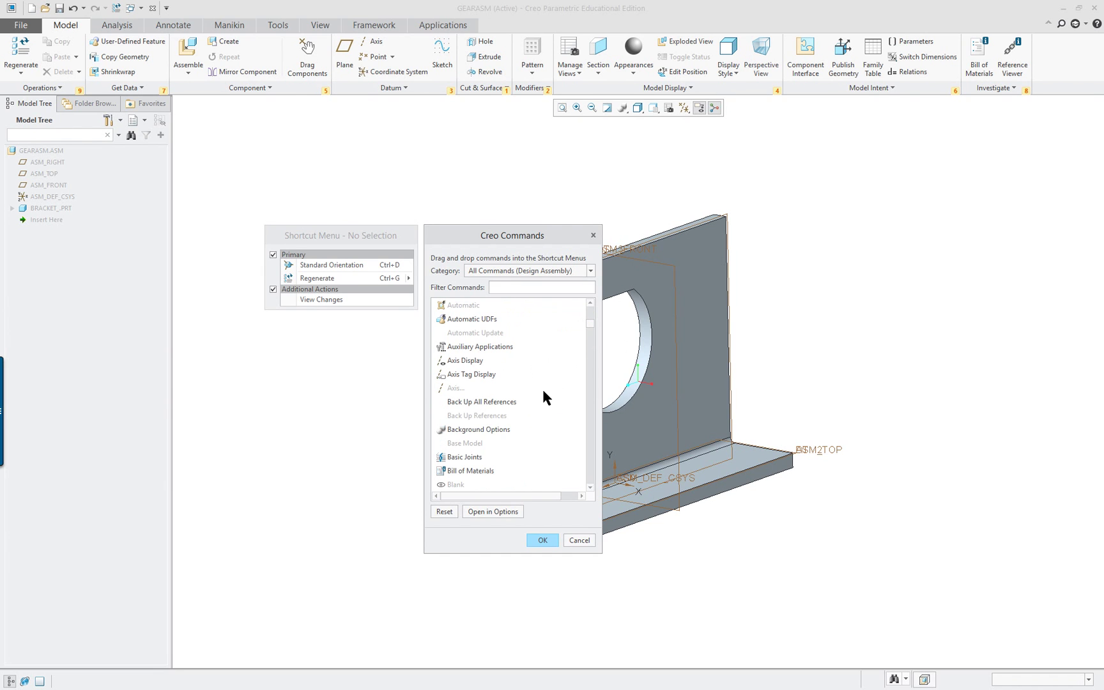
scroll(542, 397, up, 4)
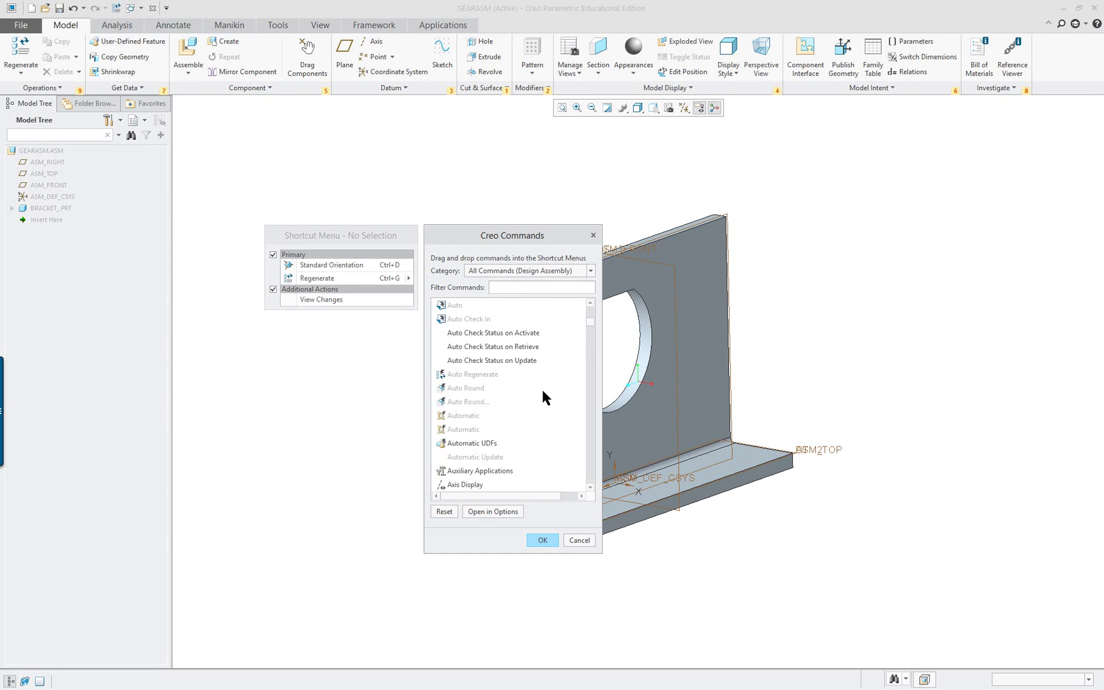
scroll(542, 390, up, 1)
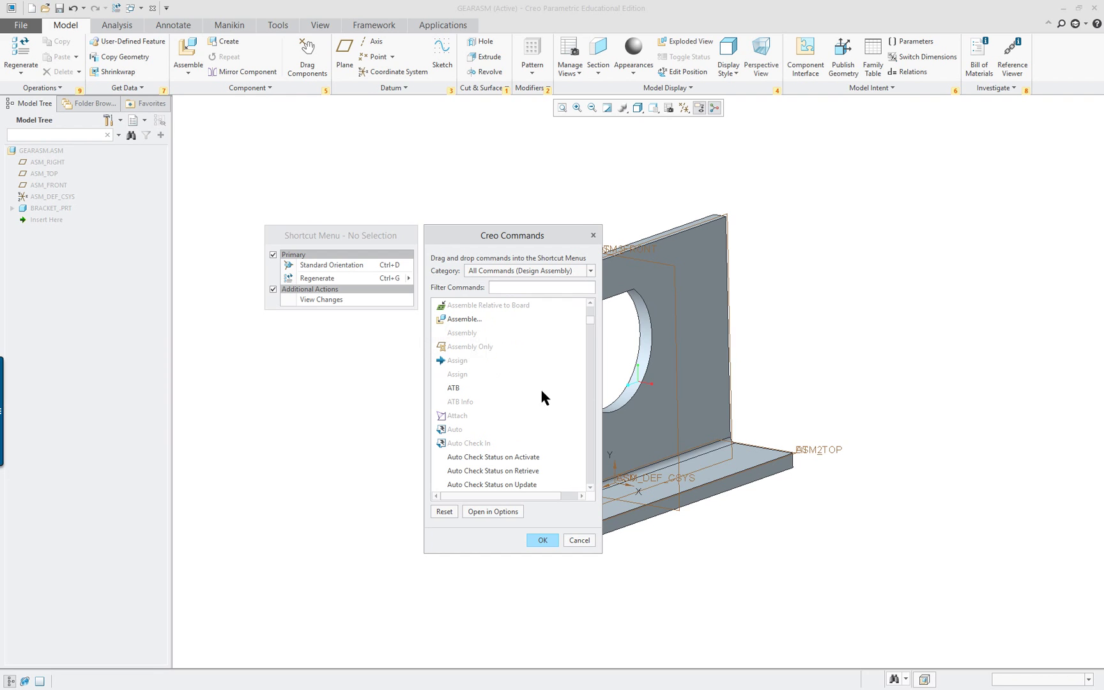
drag(452, 320, 338, 277)
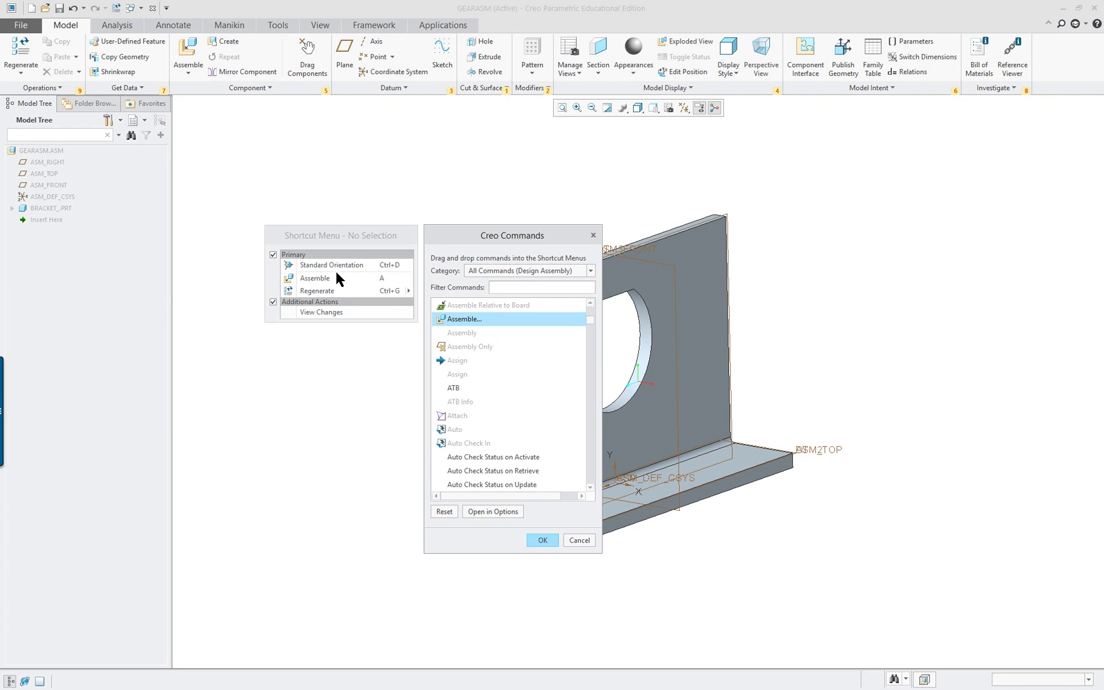
click(542, 540)
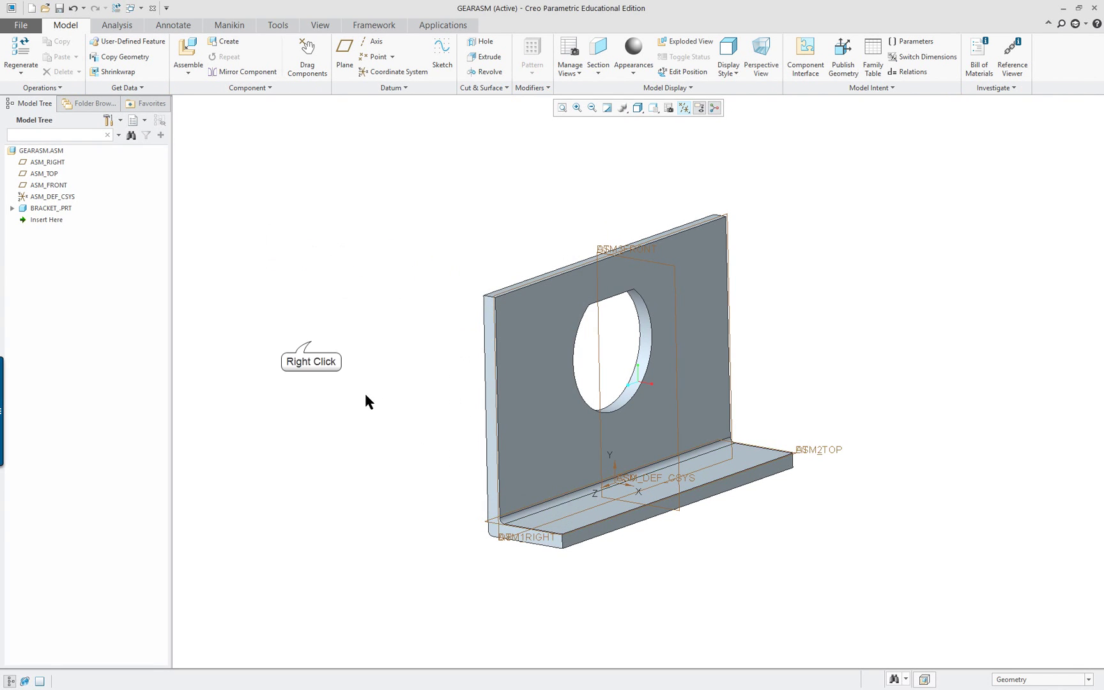
Bring bushing_.prt from the GEAR_Parts folder into the assembly as the second component
right_click(311, 343)
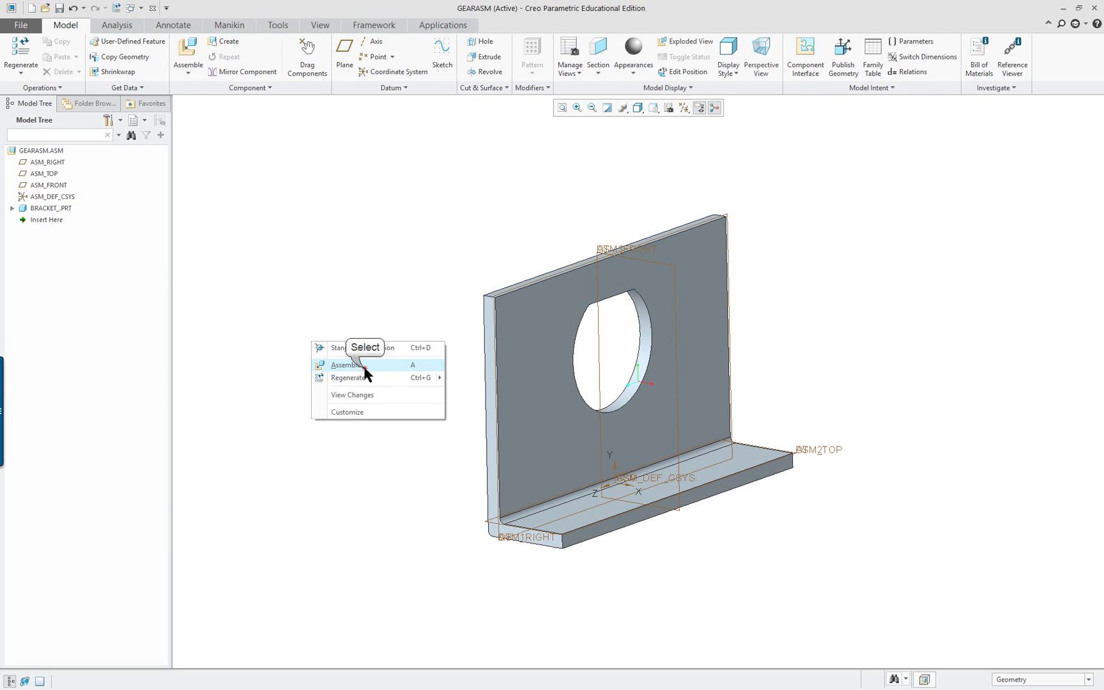
click(349, 365)
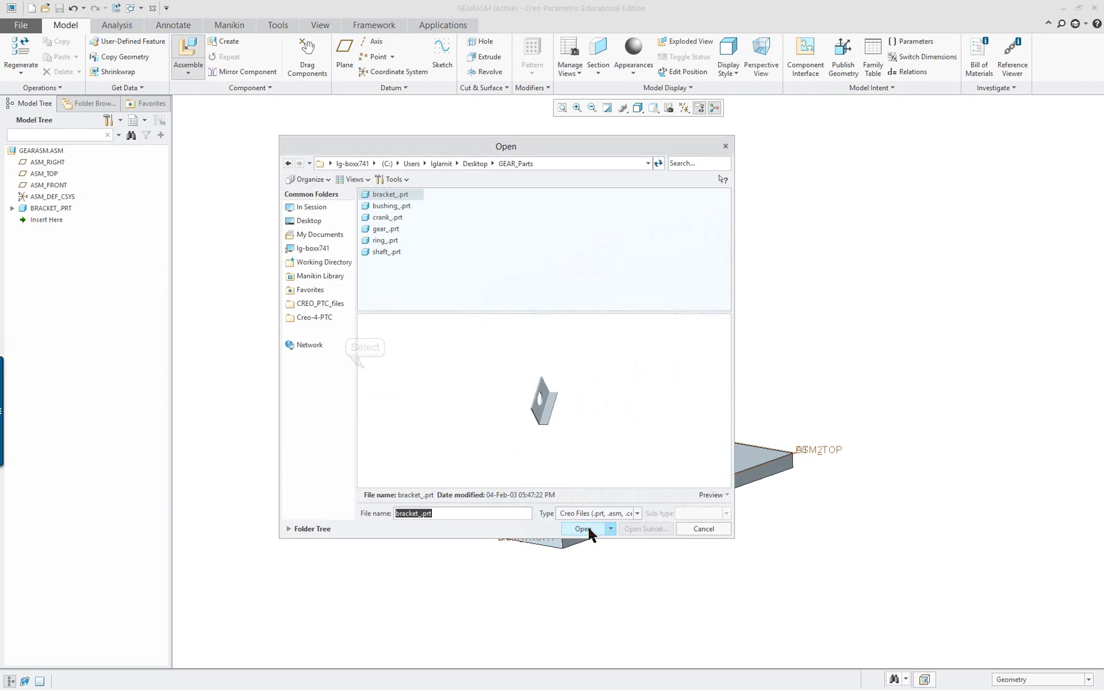
click(395, 207)
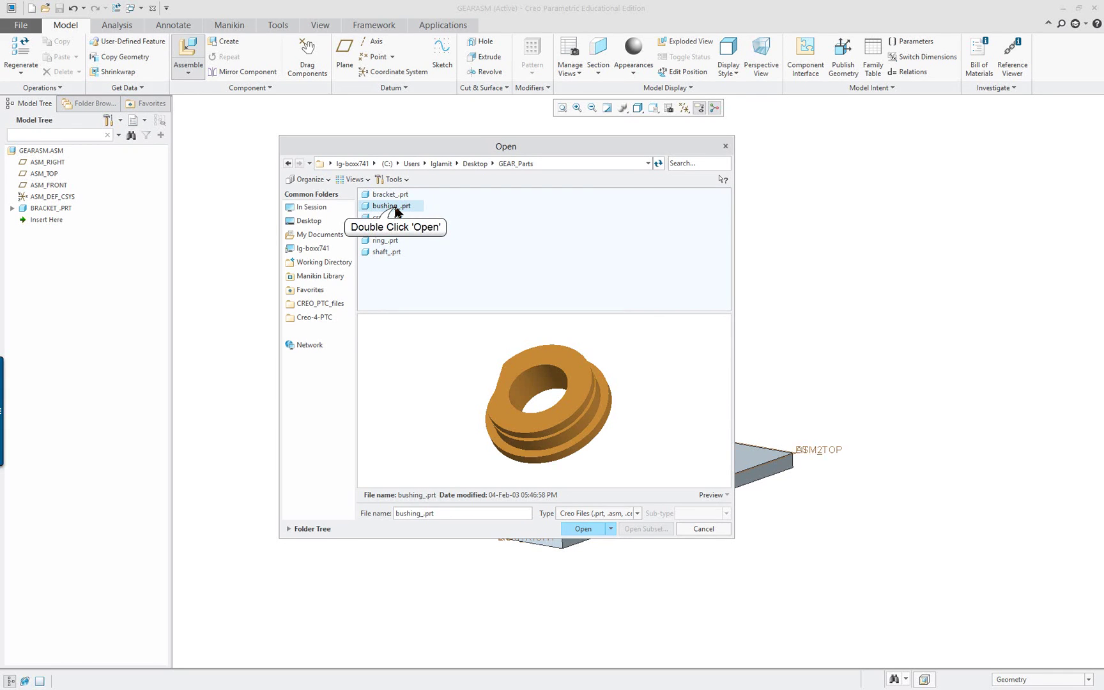
double_click(395, 207)
Hide all datum axes, points, coordinate systems and planes in the graphics area
scroll(732, 539, up, 4)
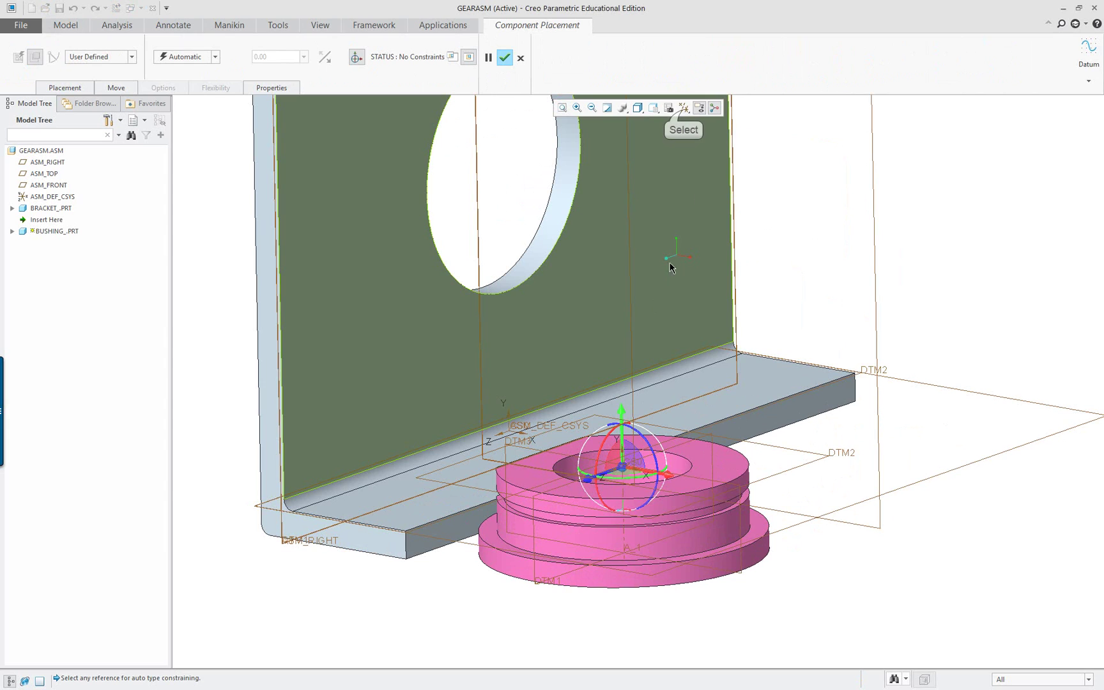
click(684, 107)
click(684, 172)
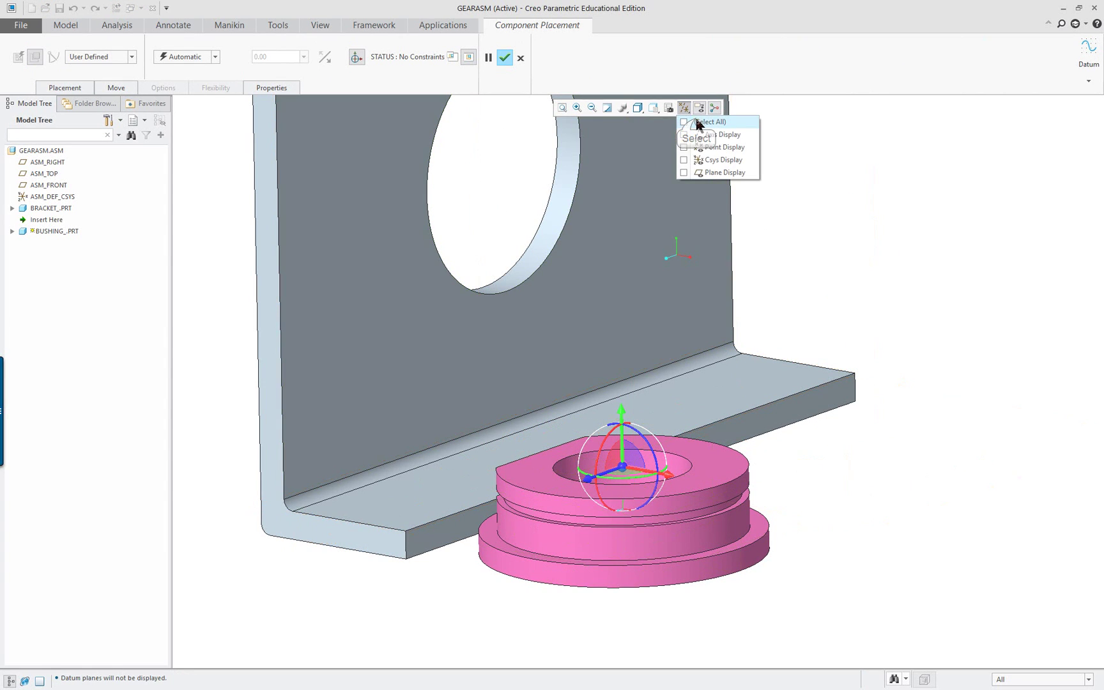
click(776, 224)
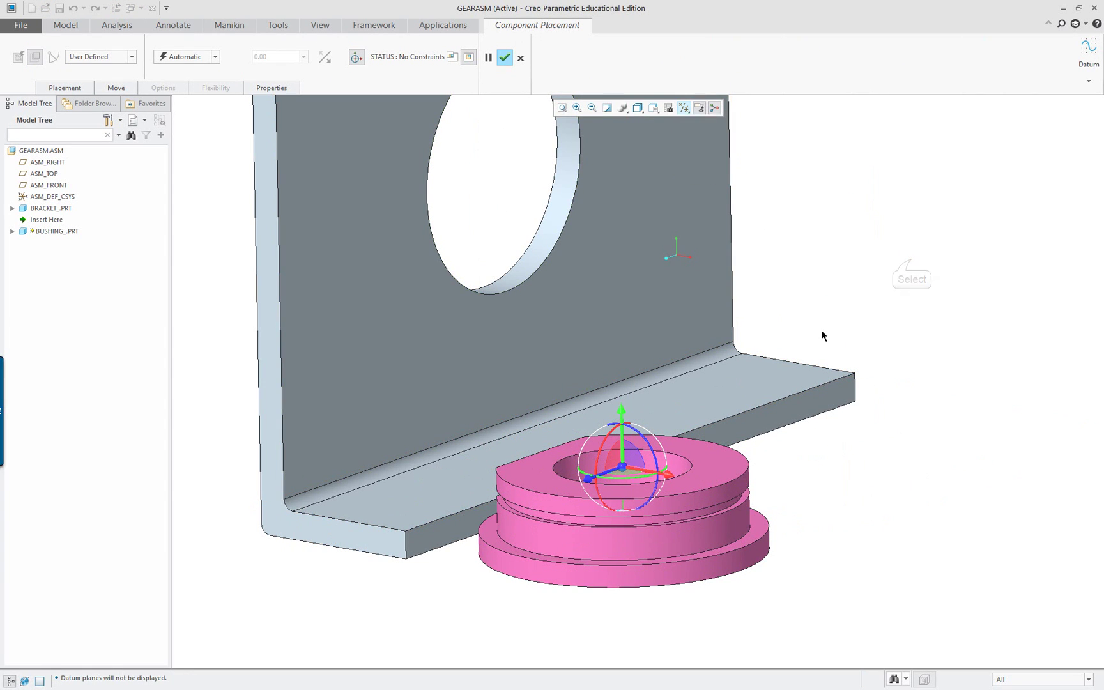
Constrain the bushing's outer cylinder coincident with the bracket hole and its flange face coincident with the bracket's upright face
scroll(824, 320, down, 3)
scroll(828, 300, up, 1)
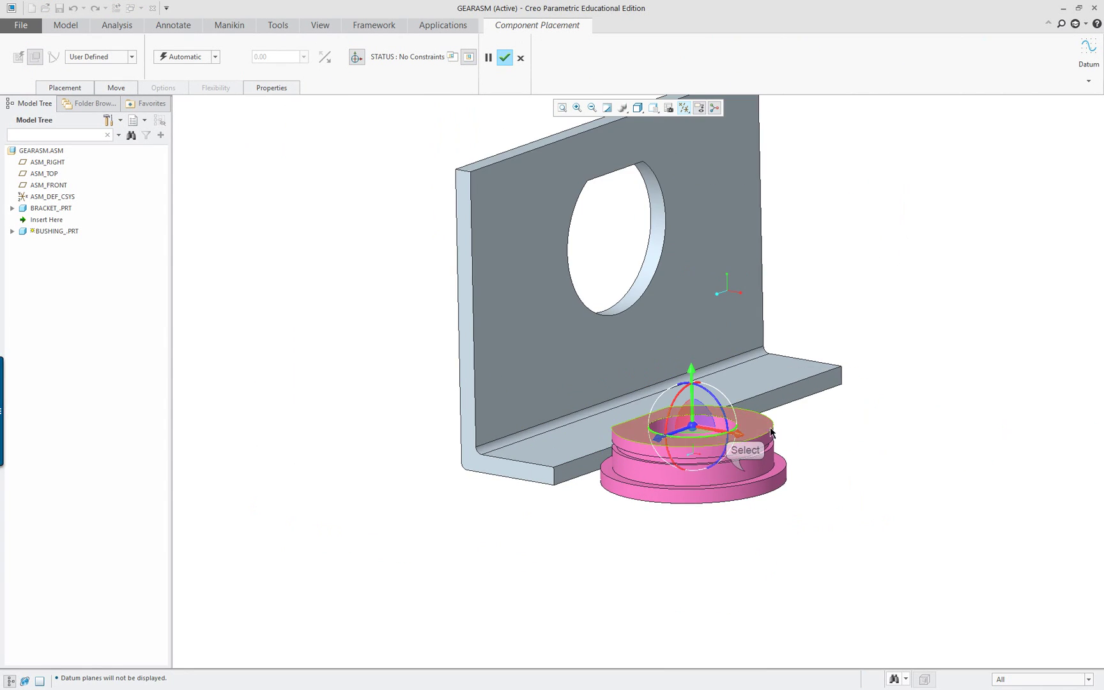
click(744, 469)
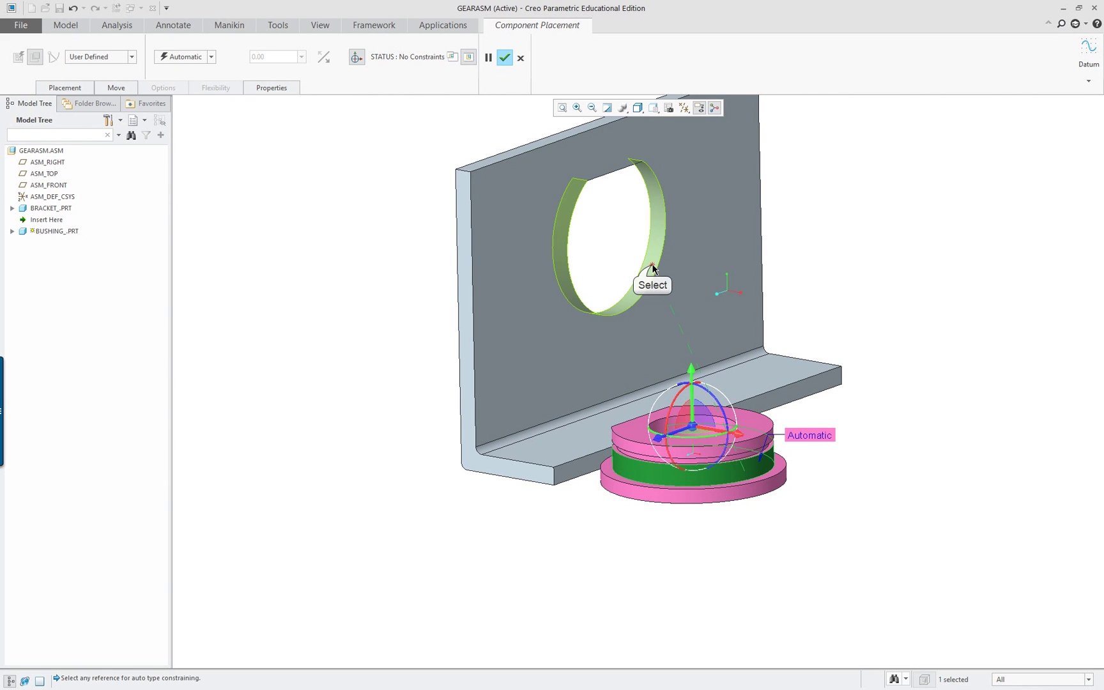
click(652, 265)
scroll(652, 263, up, 1)
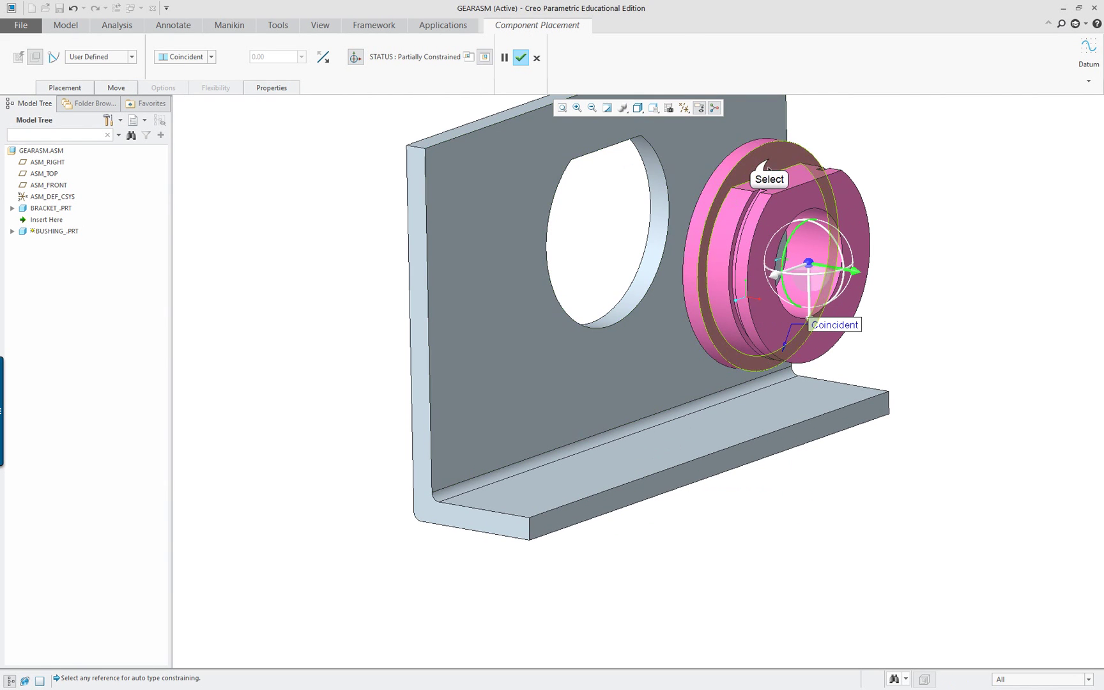
click(709, 145)
click(709, 146)
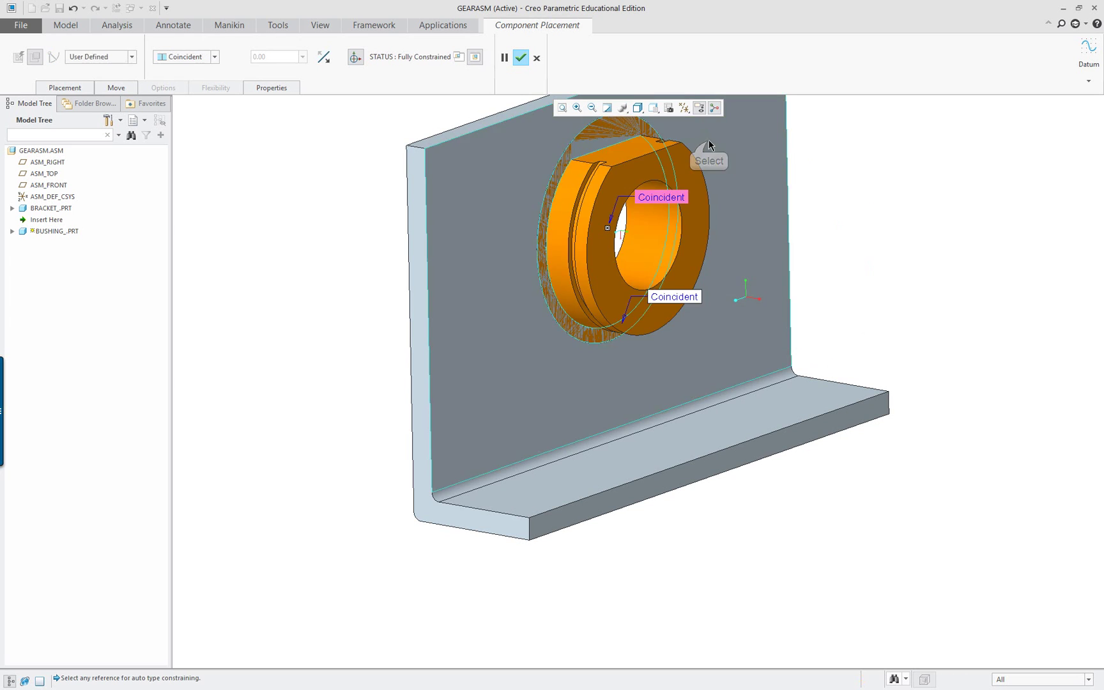
right_click(388, 149)
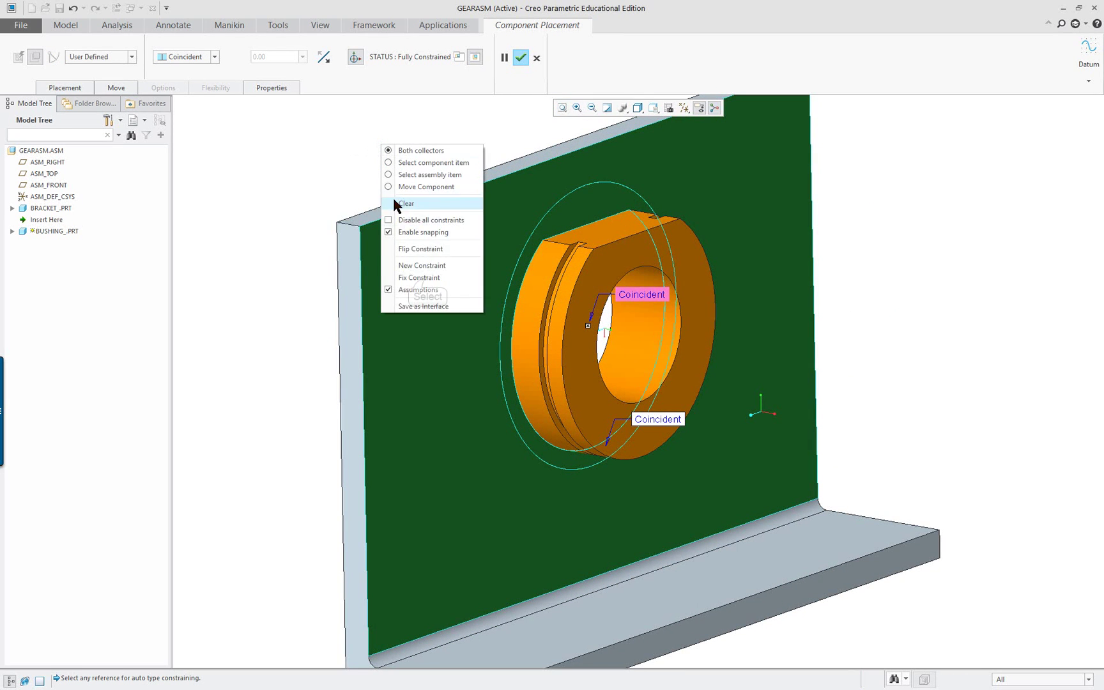
click(424, 277)
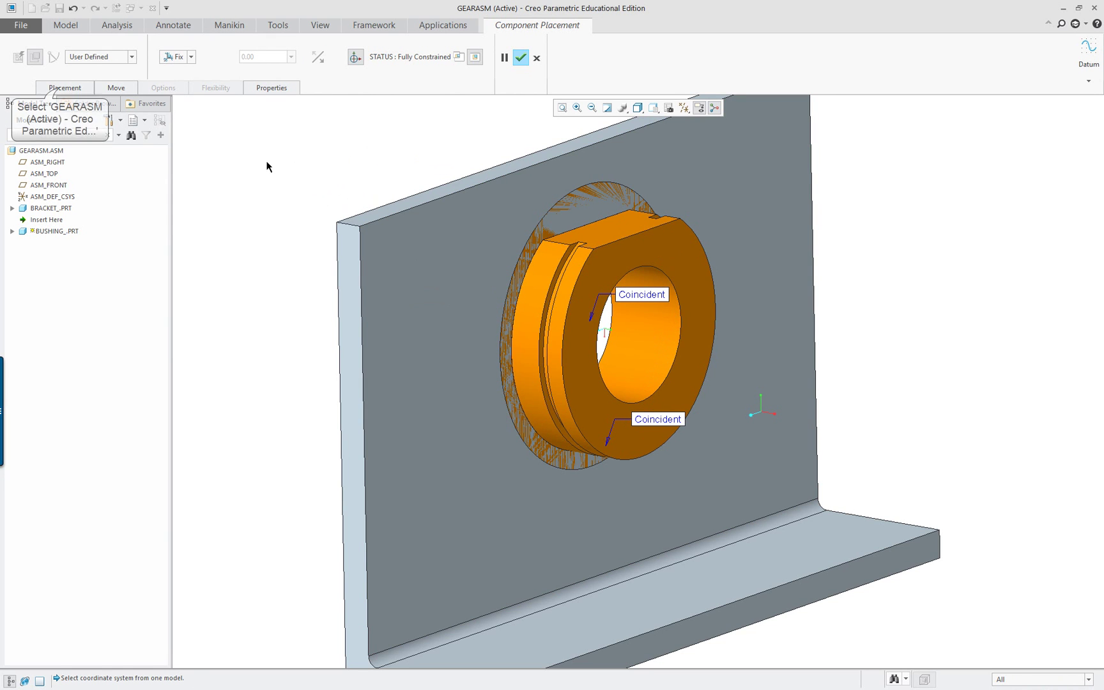
click(62, 89)
right_click(125, 169)
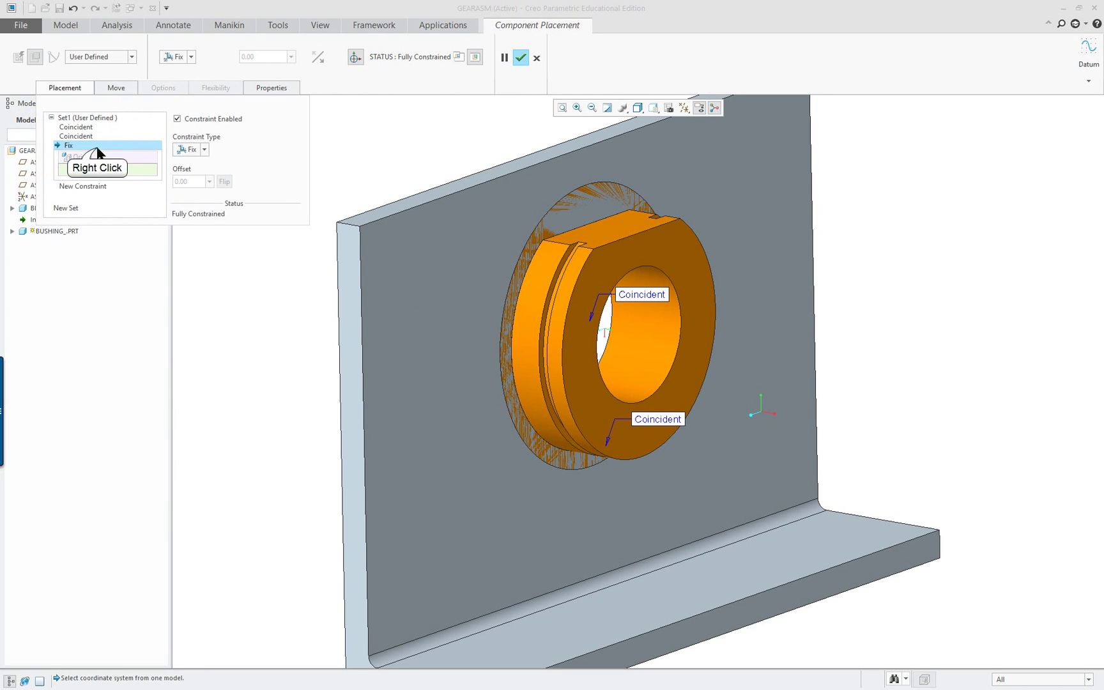
click(99, 148)
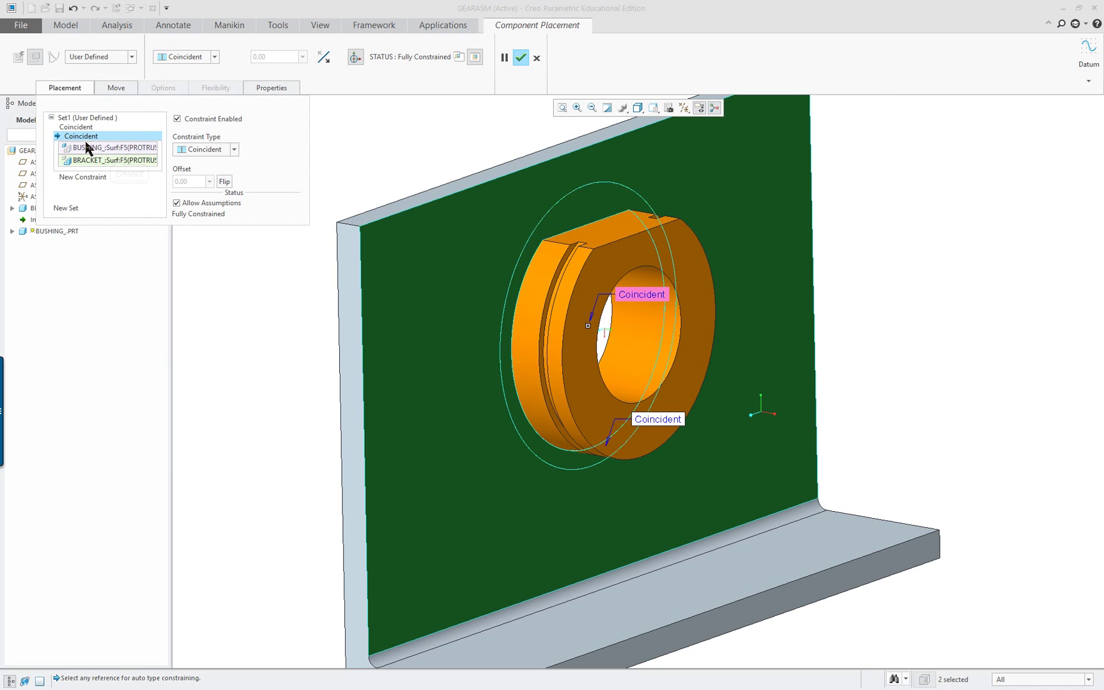
Flip the coincident constraint between the bushing flange and bracket face, and turn off Allow Assumptions
click(224, 183)
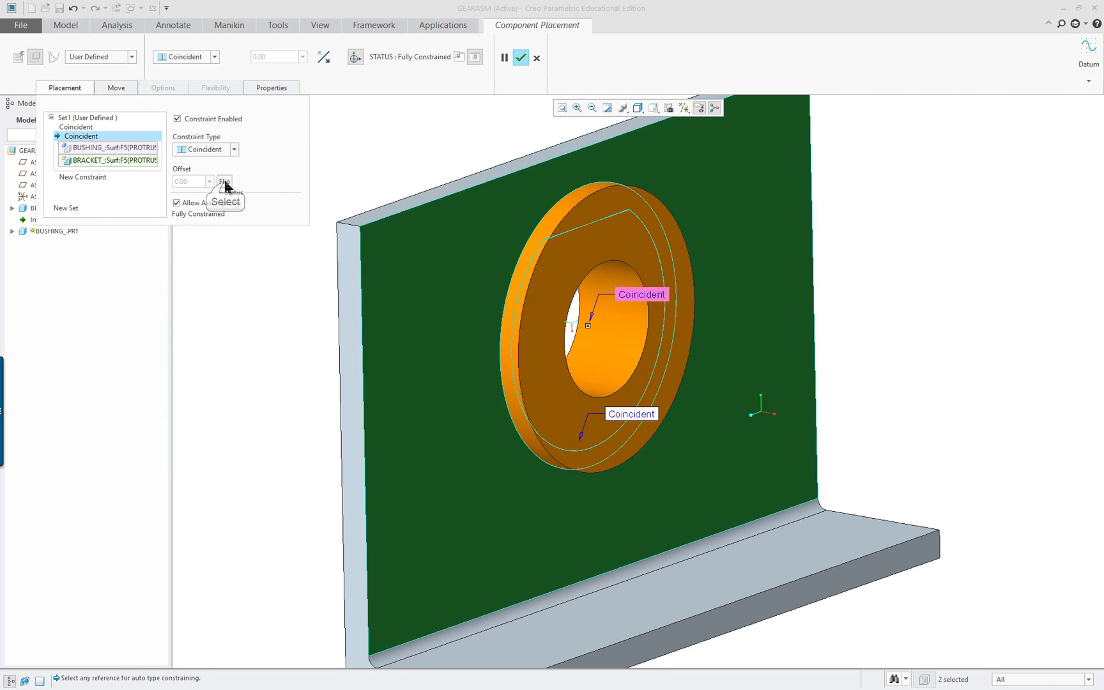
mouse_move(471, 278)
middle_down()
mouse_move(548, 304)
mouse_move(447, 275)
middle_up()
click(235, 209)
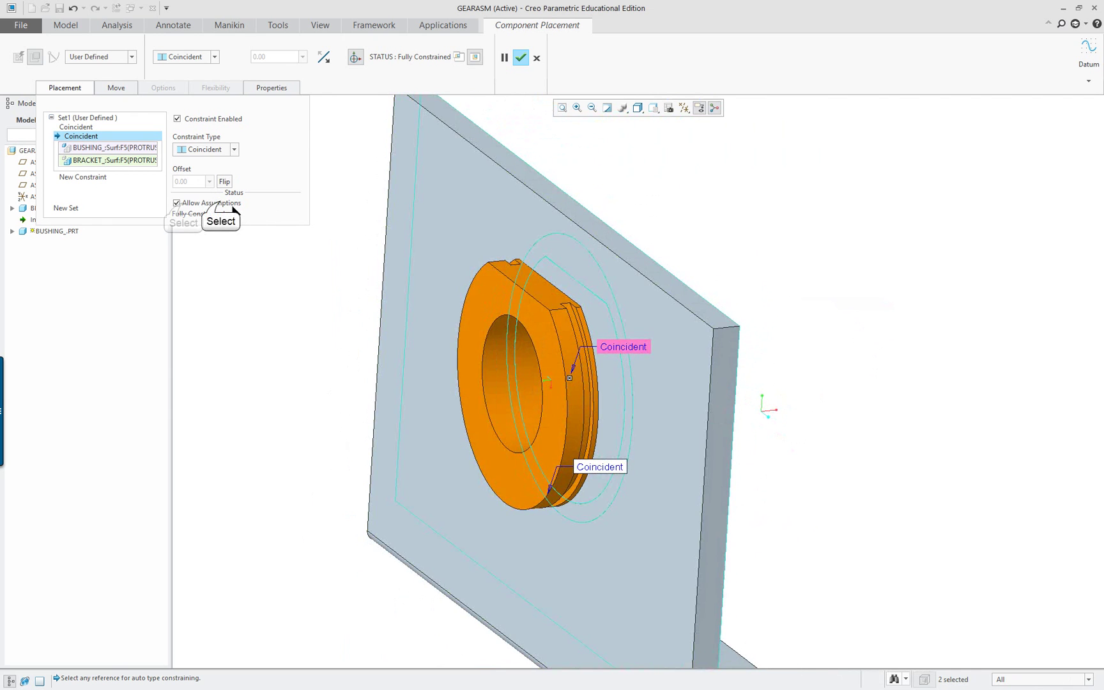
click(200, 207)
click(183, 208)
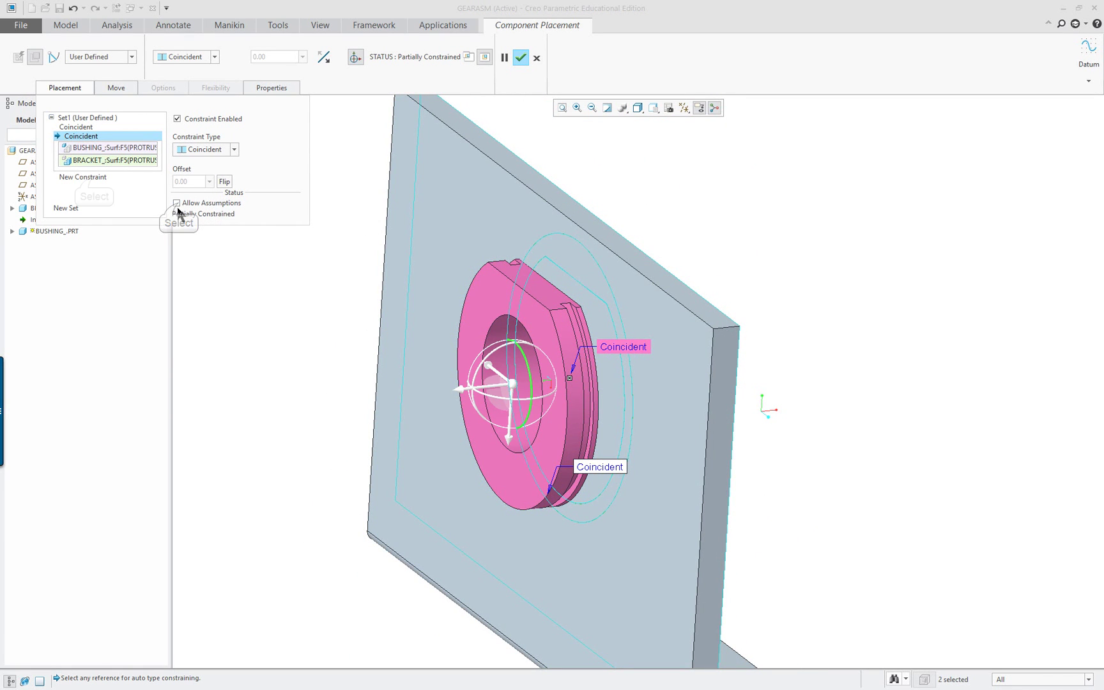
Add a Parallel constraint between the bushing's flat cut and the flat of the bracket hole, and complete the bushing placement
click(90, 180)
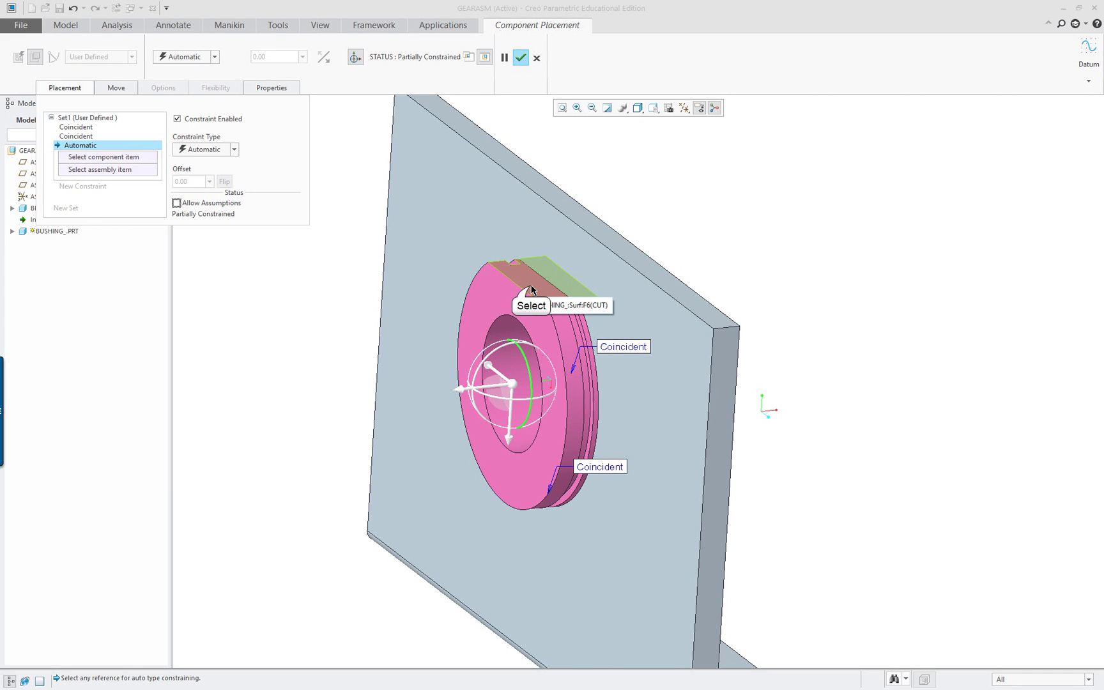
click(531, 290)
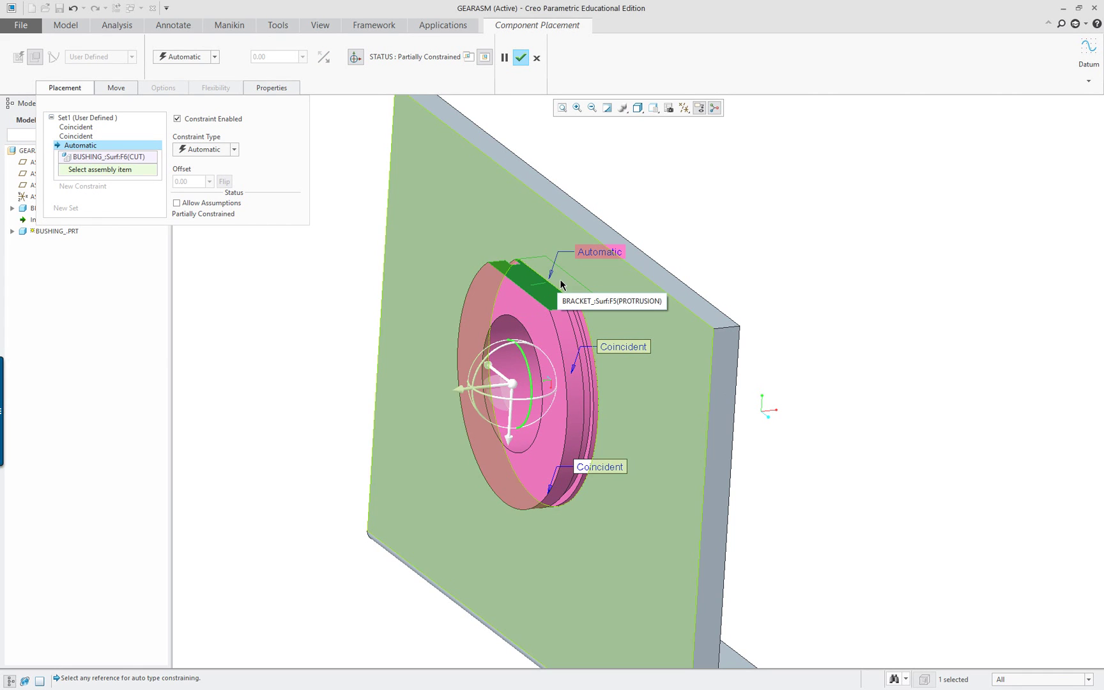
right_click(560, 281)
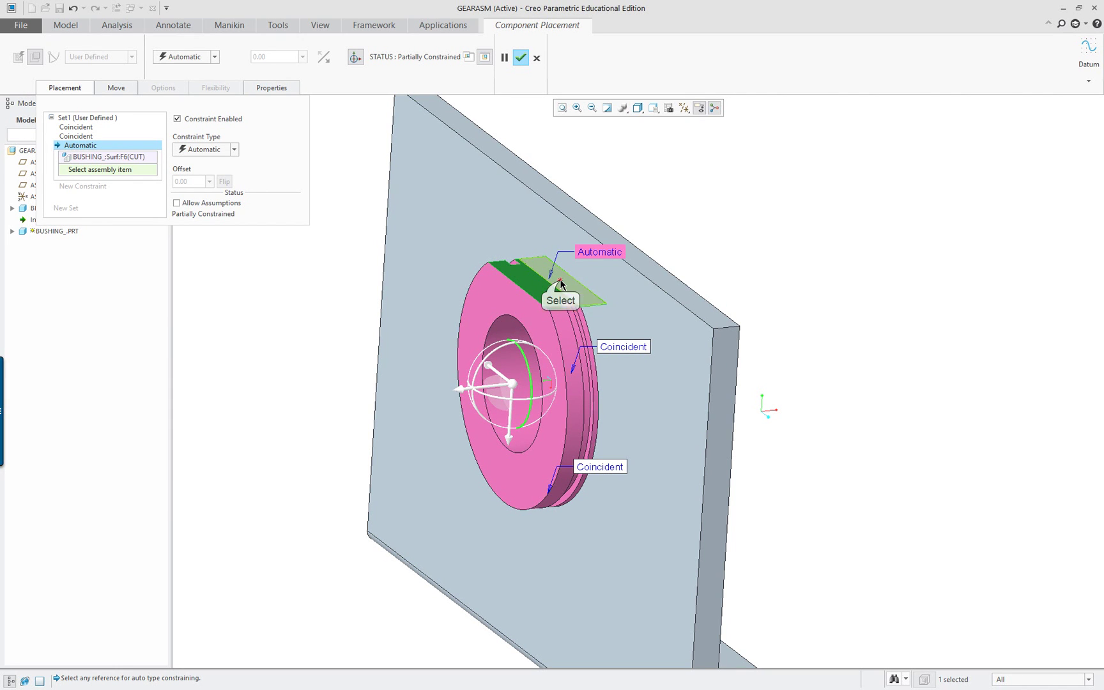
click(561, 284)
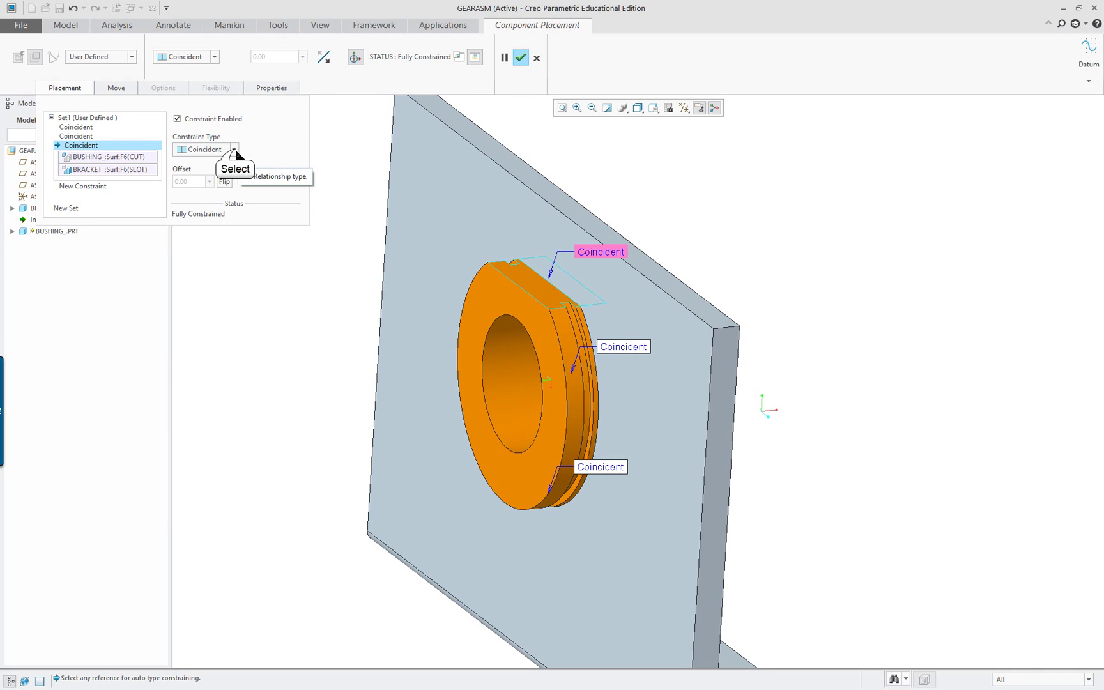
click(233, 150)
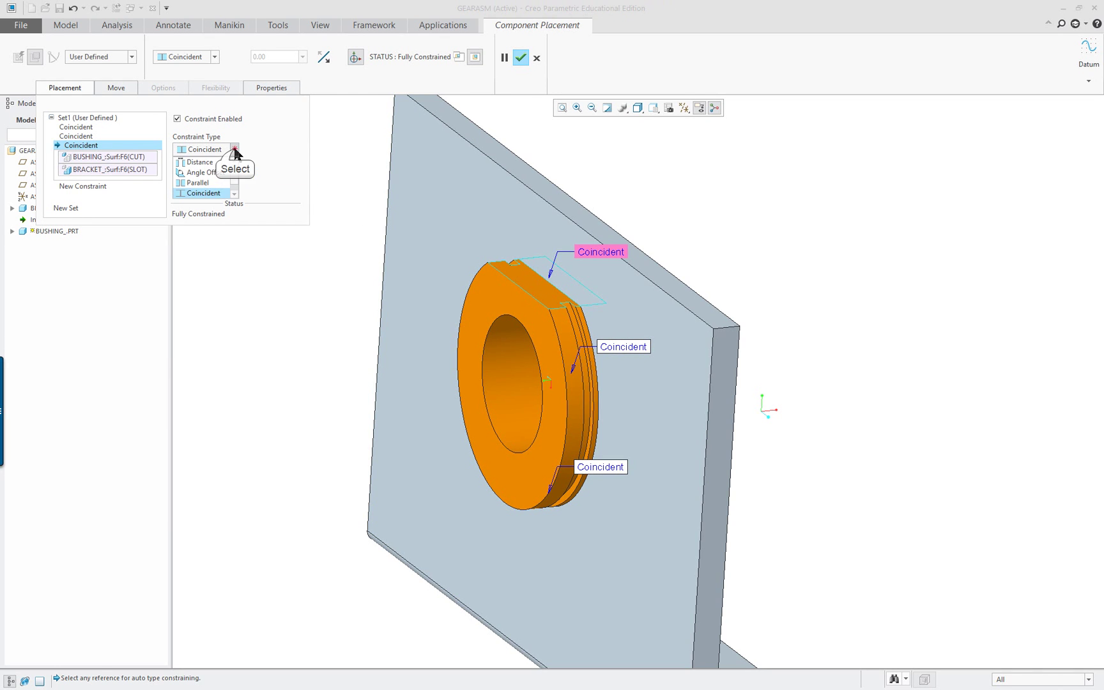
click(210, 185)
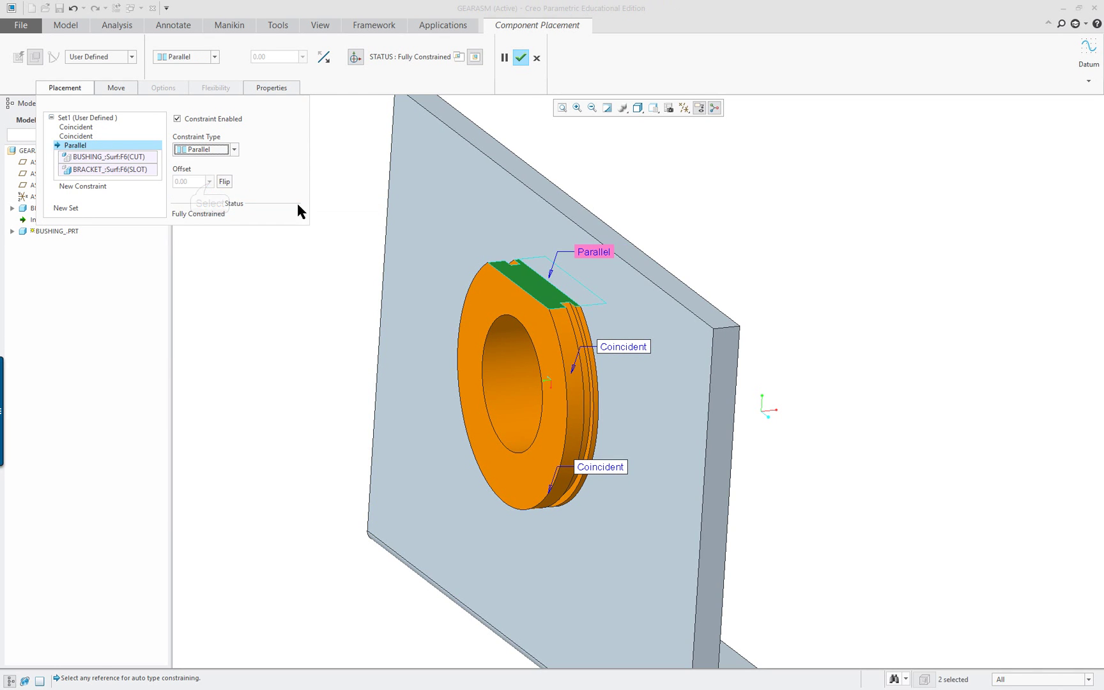
middle_drag(728, 351, 680, 365)
middle_click(343, 315)
key(ctrl+d)
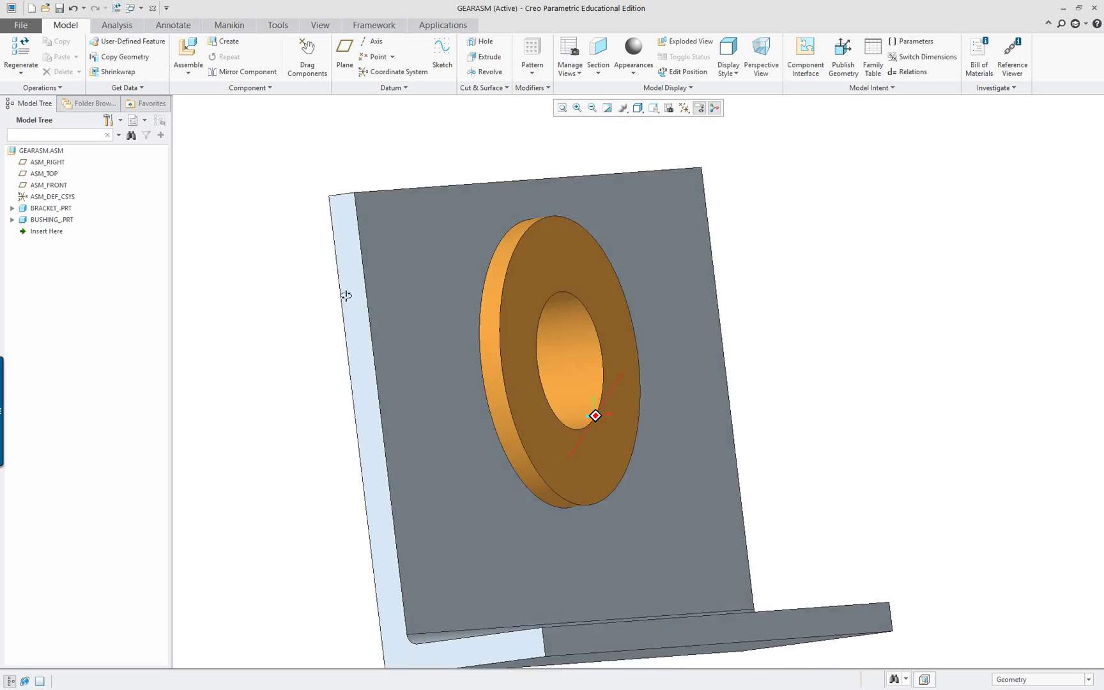
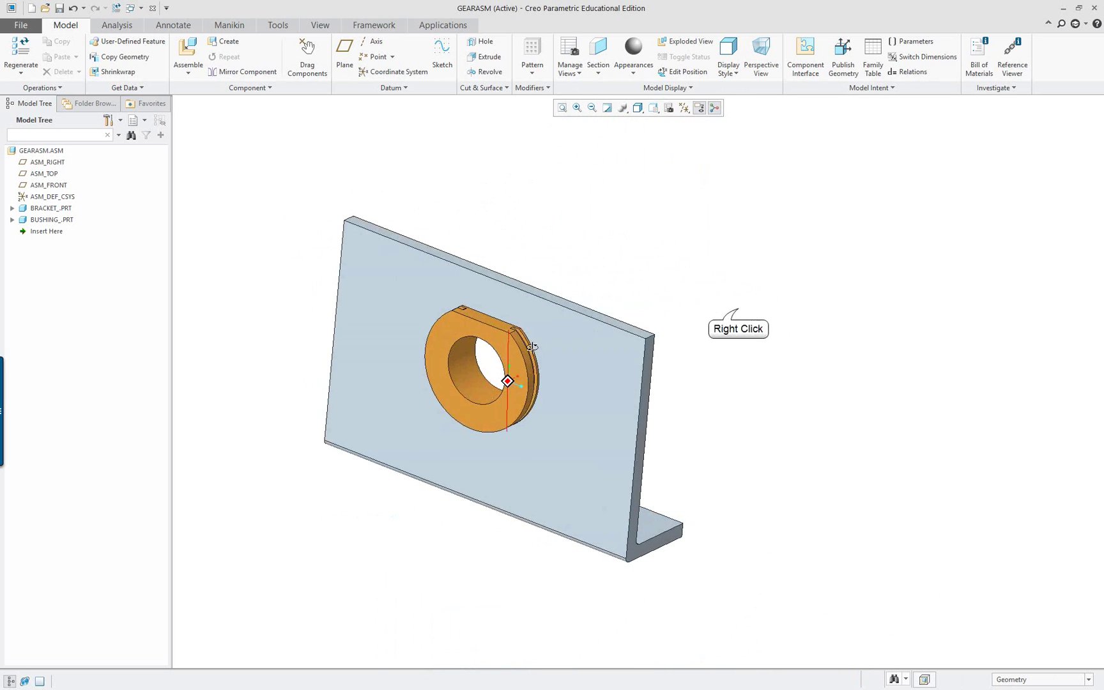
Bring ring_.prt from the GEAR_Parts folder into the assembly as the third component
right_click(733, 314)
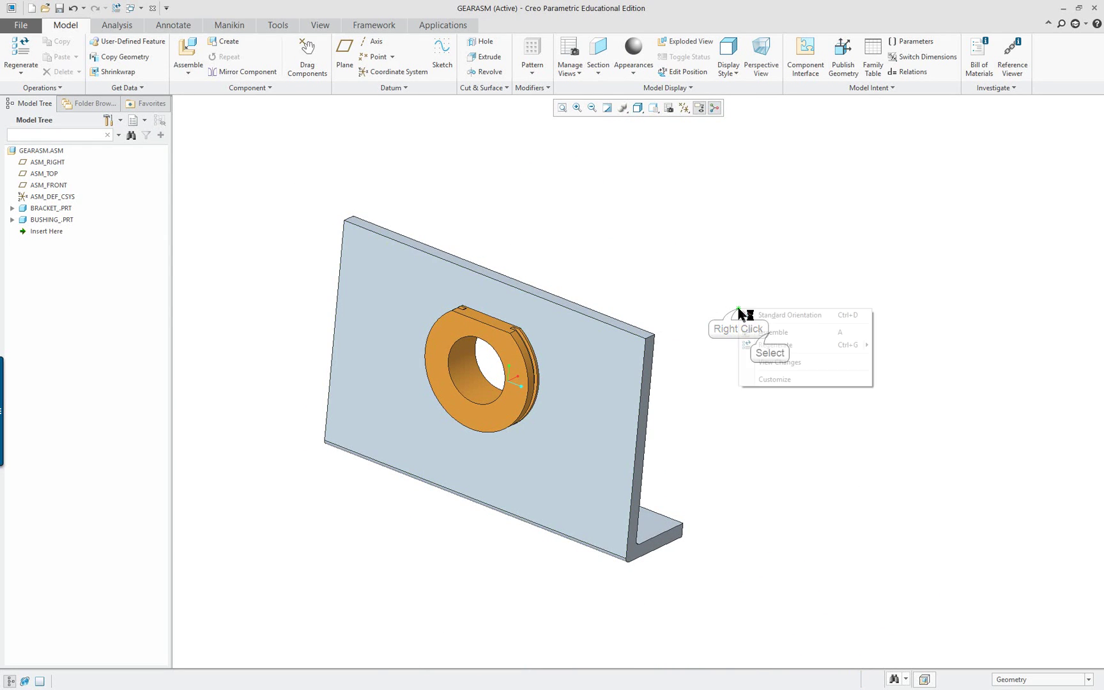
click(769, 332)
double_click(384, 240)
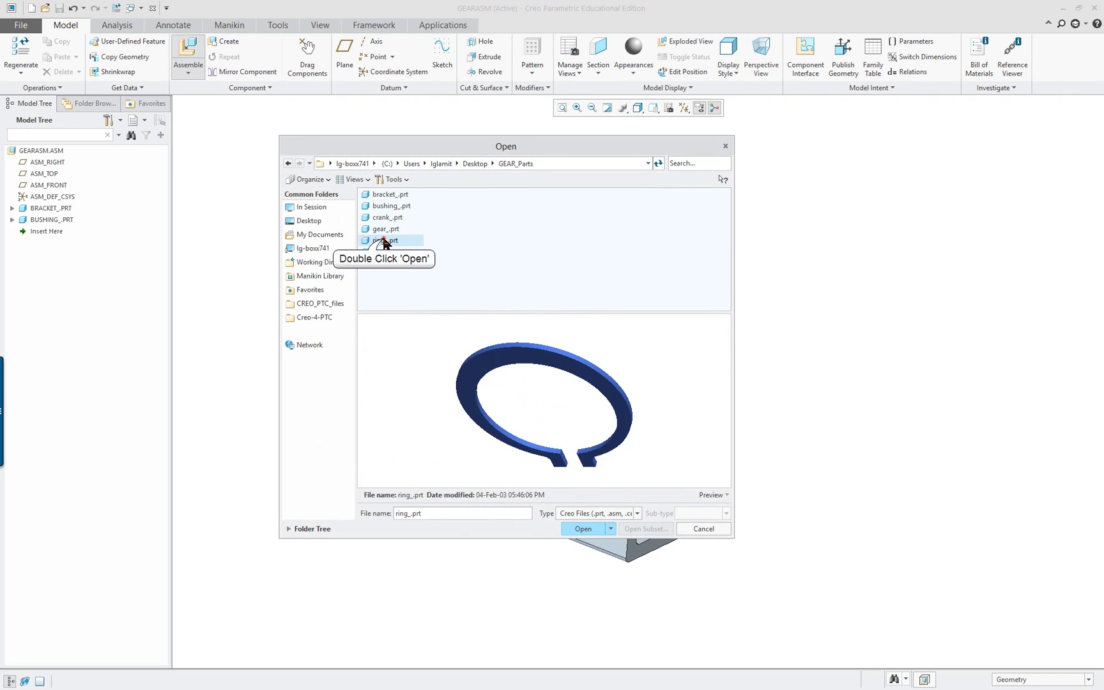
Constrain the ring's inner cylindrical surface coincident with the bottom surface of the bushing's groove
scroll(760, 409, up, 3)
scroll(761, 412, up, 2)
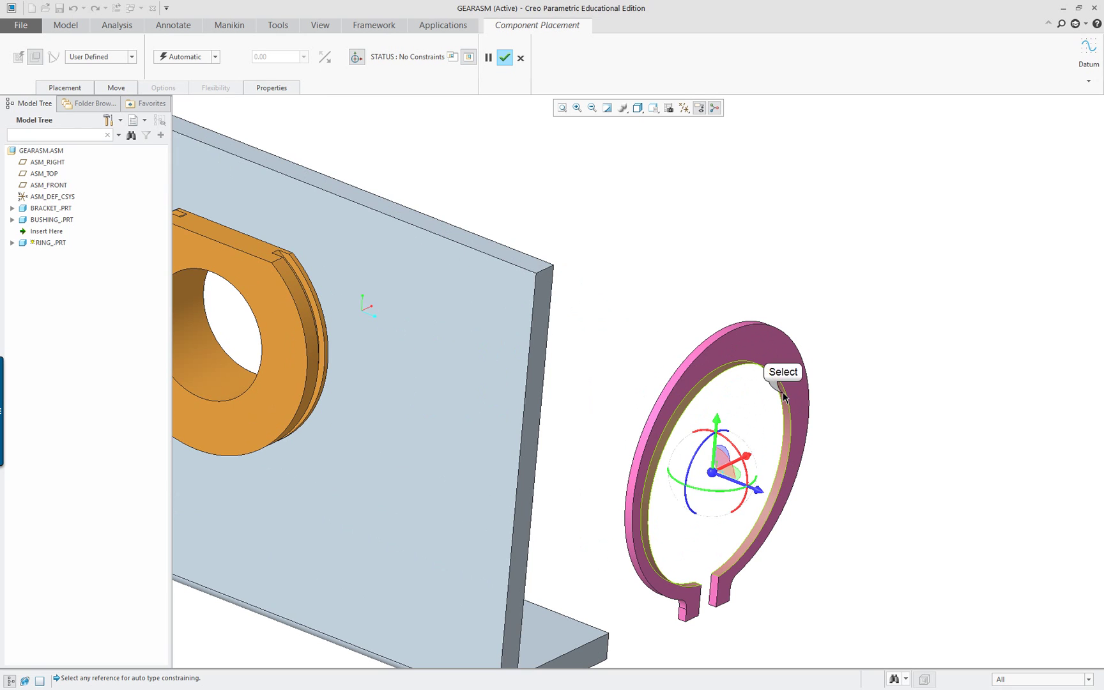
click(785, 397)
scroll(345, 359, down, 2)
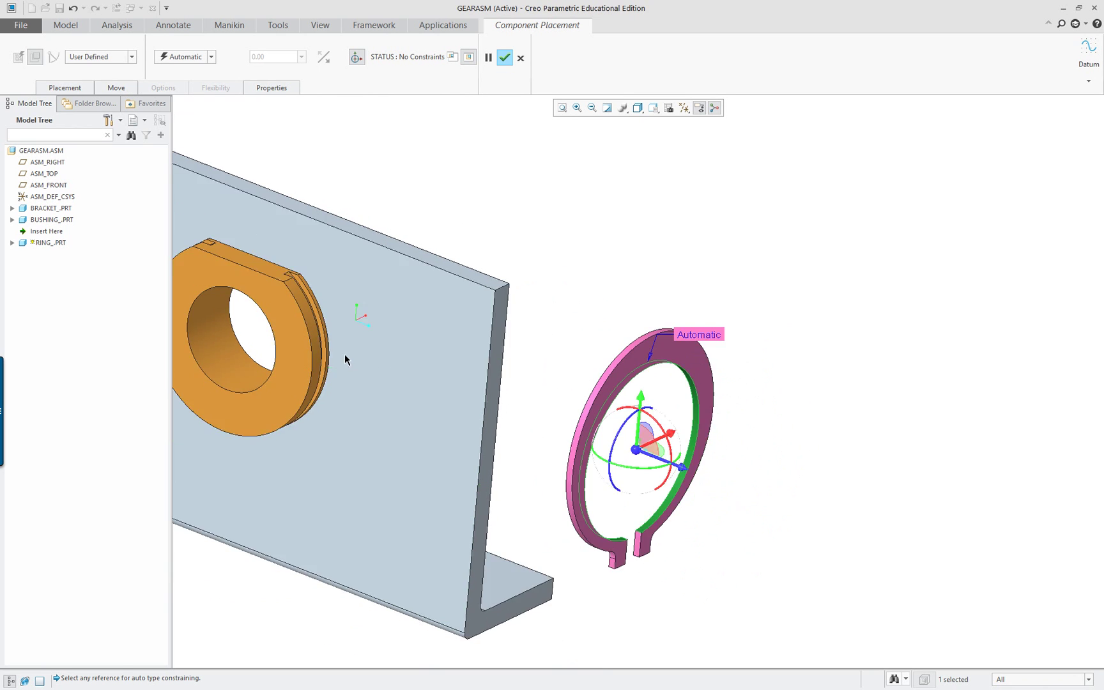
scroll(218, 303, up, 5)
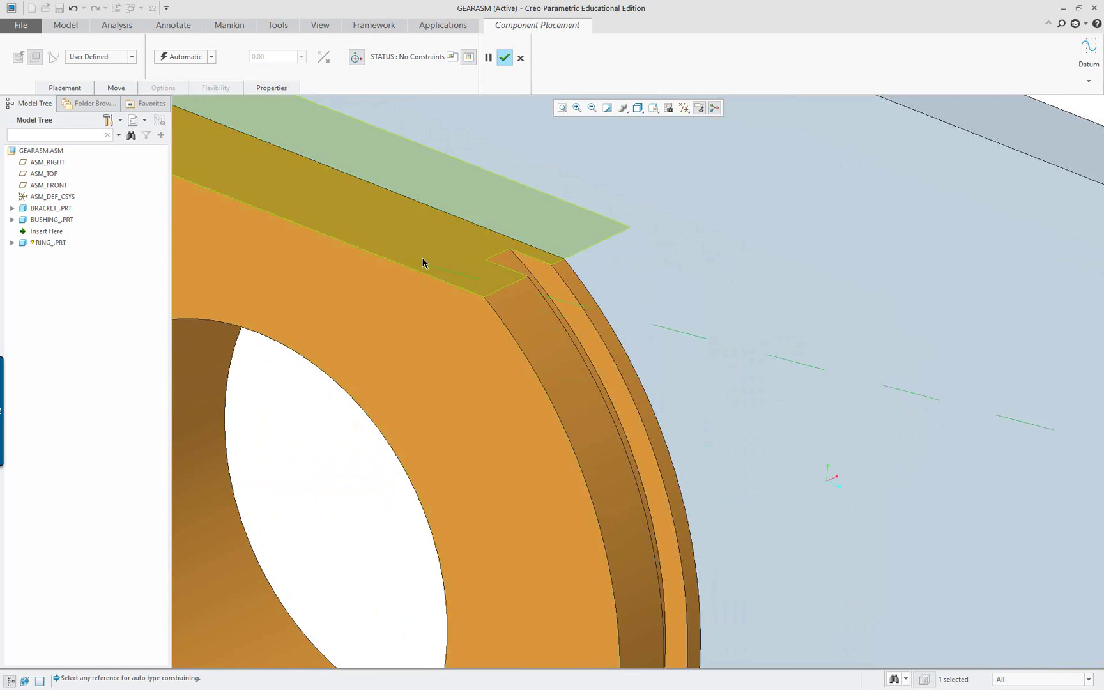
scroll(427, 263, up, 1)
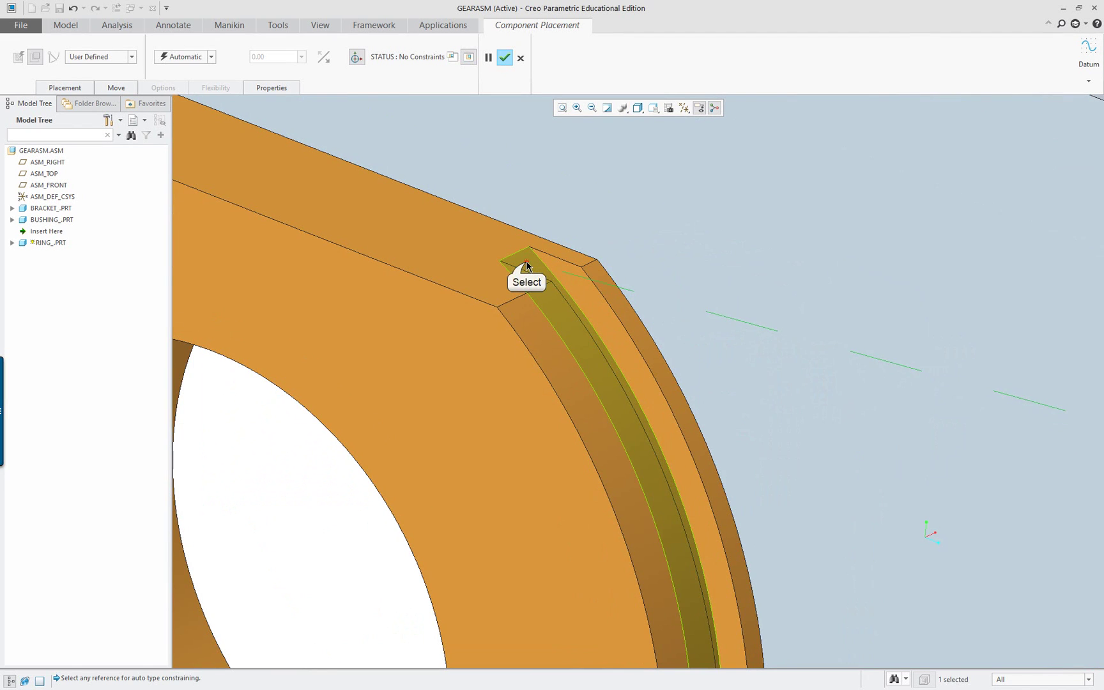
click(527, 265)
Constrain the ring's flat face coincident with the side wall of the bushing's groove and flip the constraint
scroll(556, 363, down, 3)
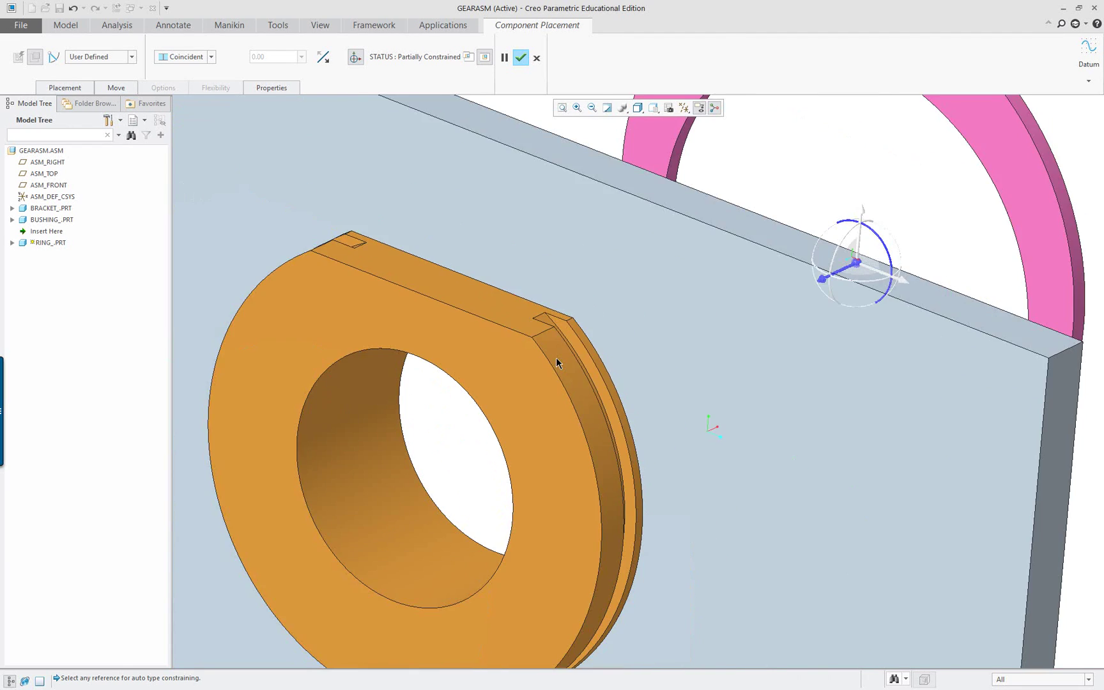
scroll(556, 362, down, 3)
scroll(670, 313, up, 2)
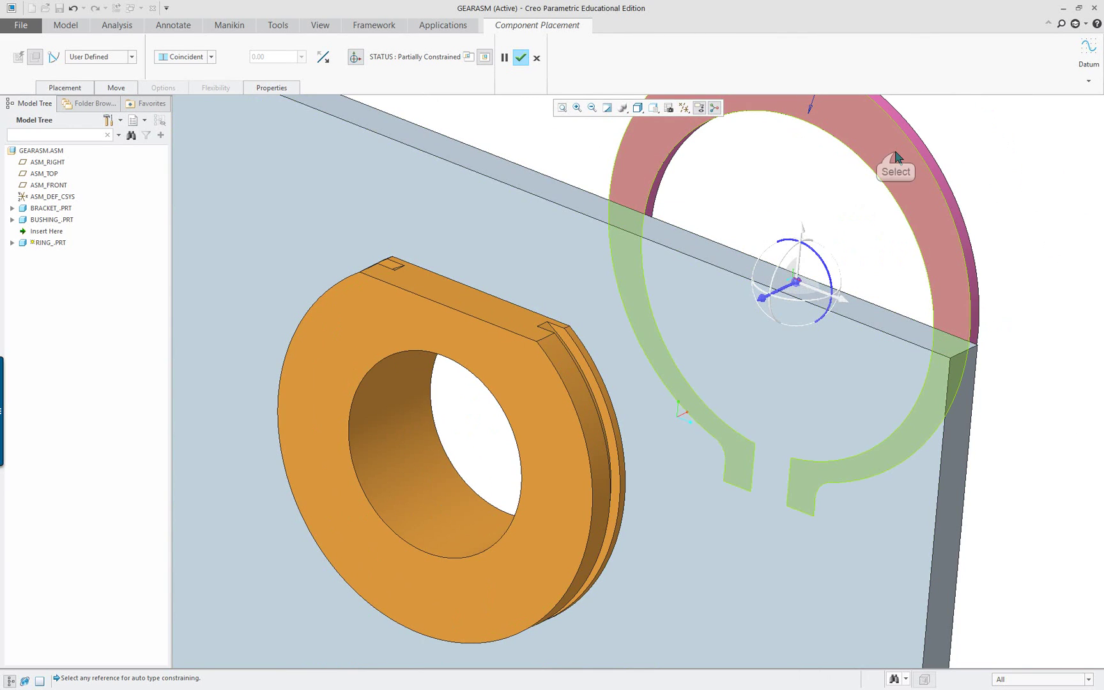
click(894, 156)
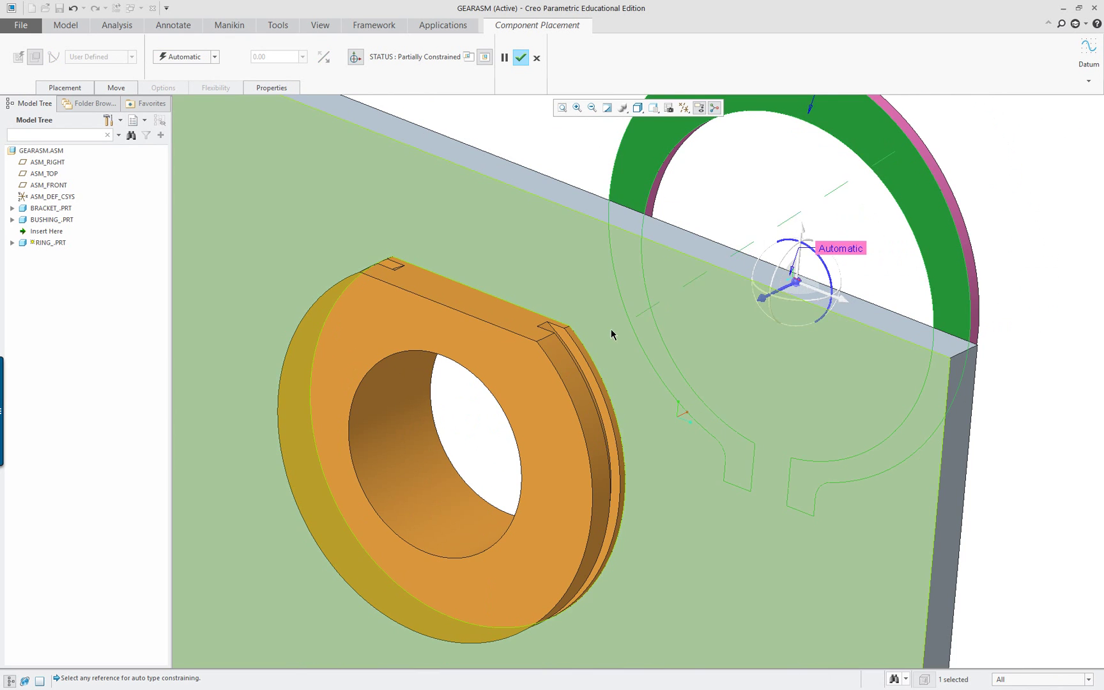
scroll(611, 332, up, 3)
click(513, 348)
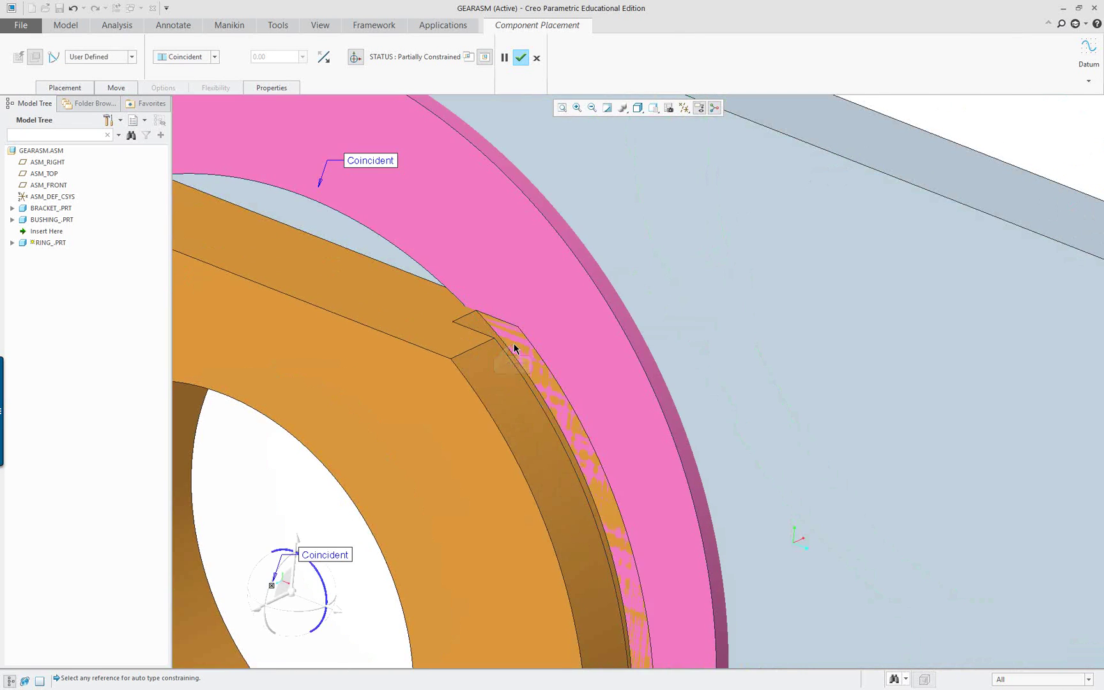
scroll(515, 352, down, 3)
right_click(742, 181)
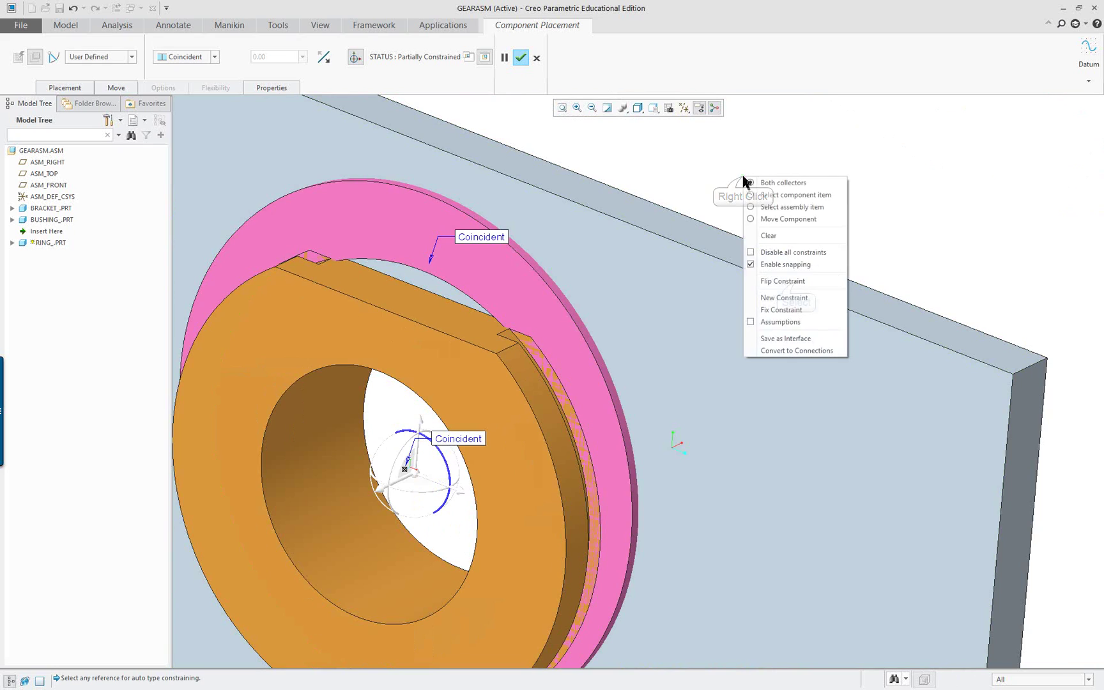
click(795, 284)
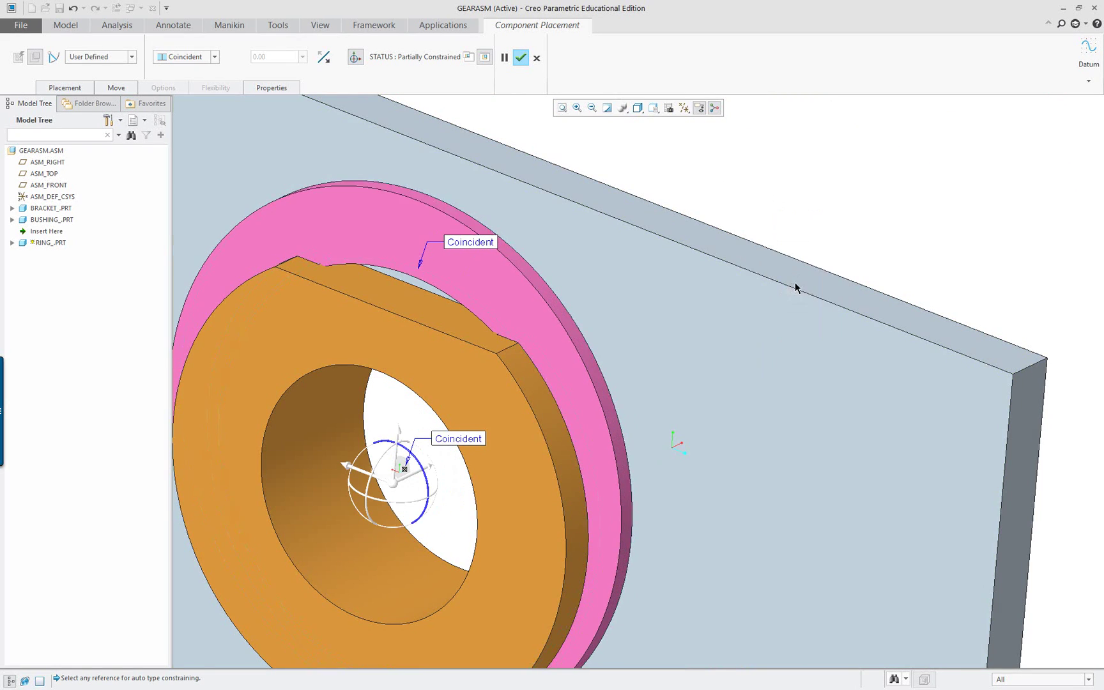
Add a new constraint between the end face of the ring's tab and the narrow side face of the bracket's upright plate
middle_drag(584, 365, 604, 302)
right_click(604, 302)
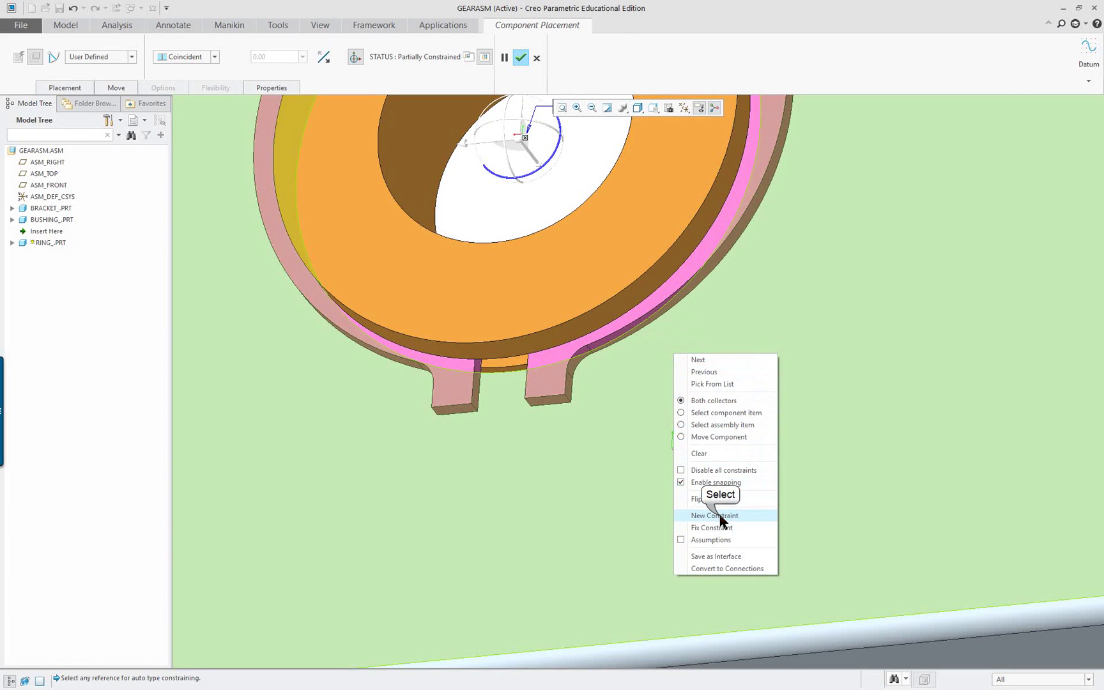
click(721, 505)
scroll(593, 431, up, 2)
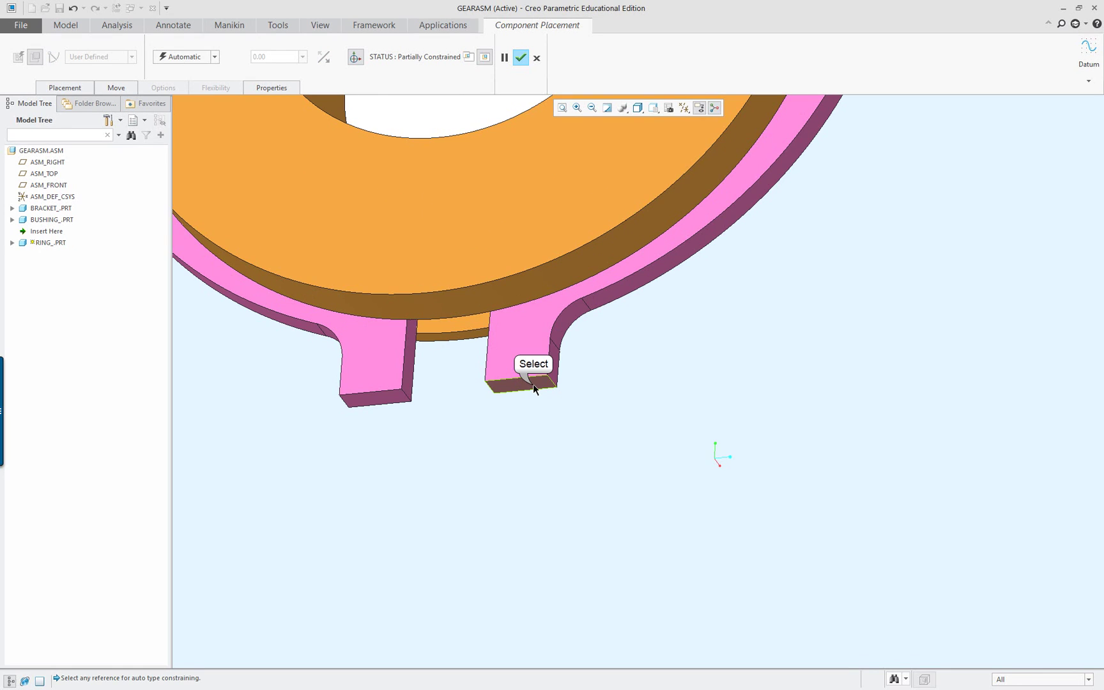
click(534, 386)
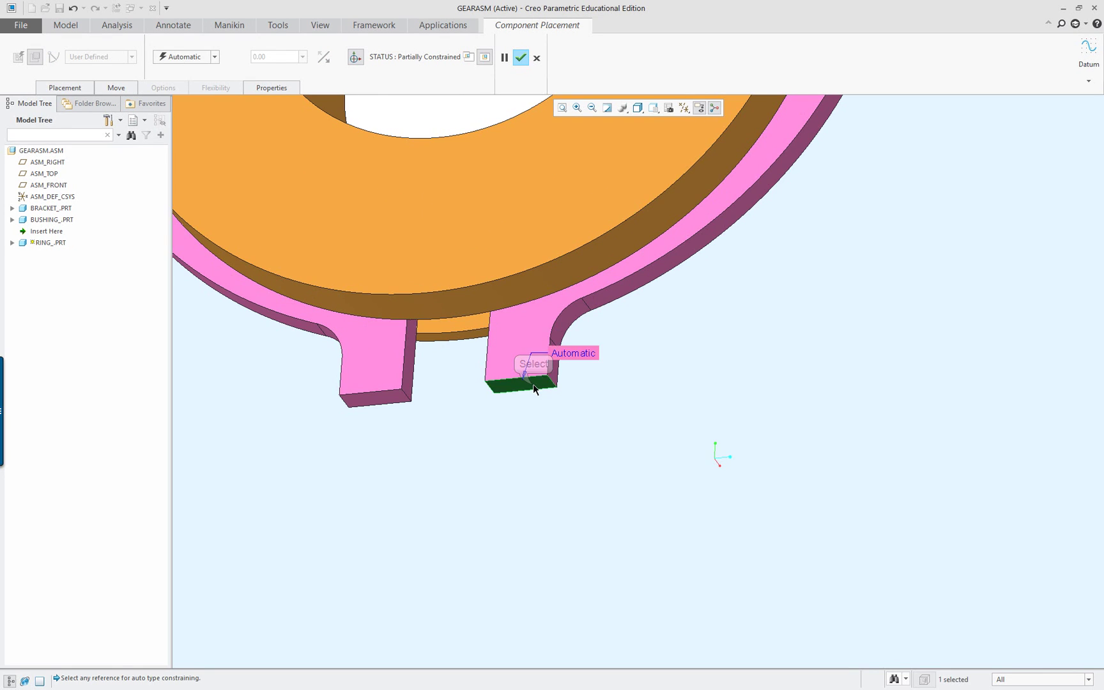
scroll(661, 413, down, 4)
scroll(824, 385, up, 5)
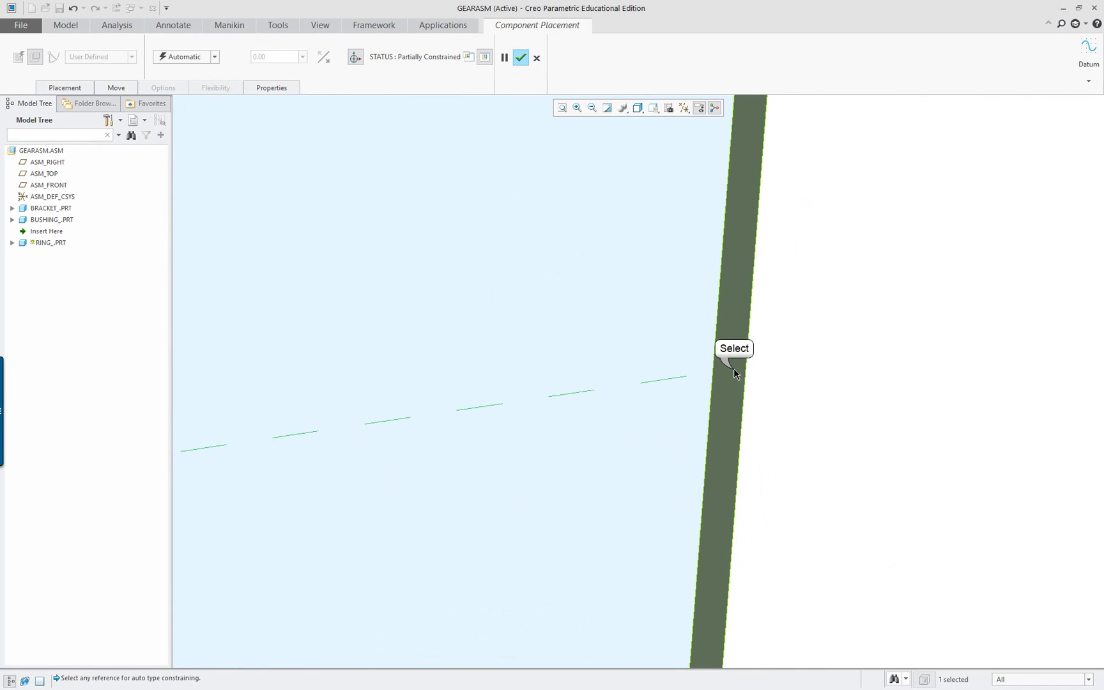
click(733, 368)
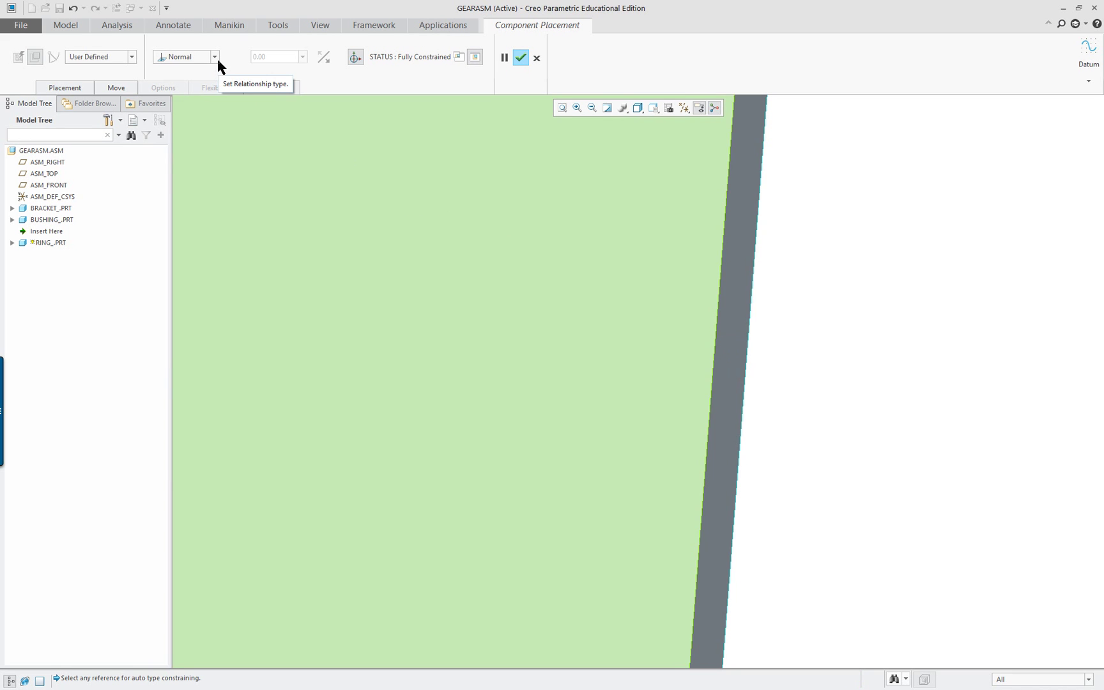
Change the ring's third constraint to Angle Offset, adjust the ring's angle about its axis and complete the placement
scroll(462, 395, down, 5)
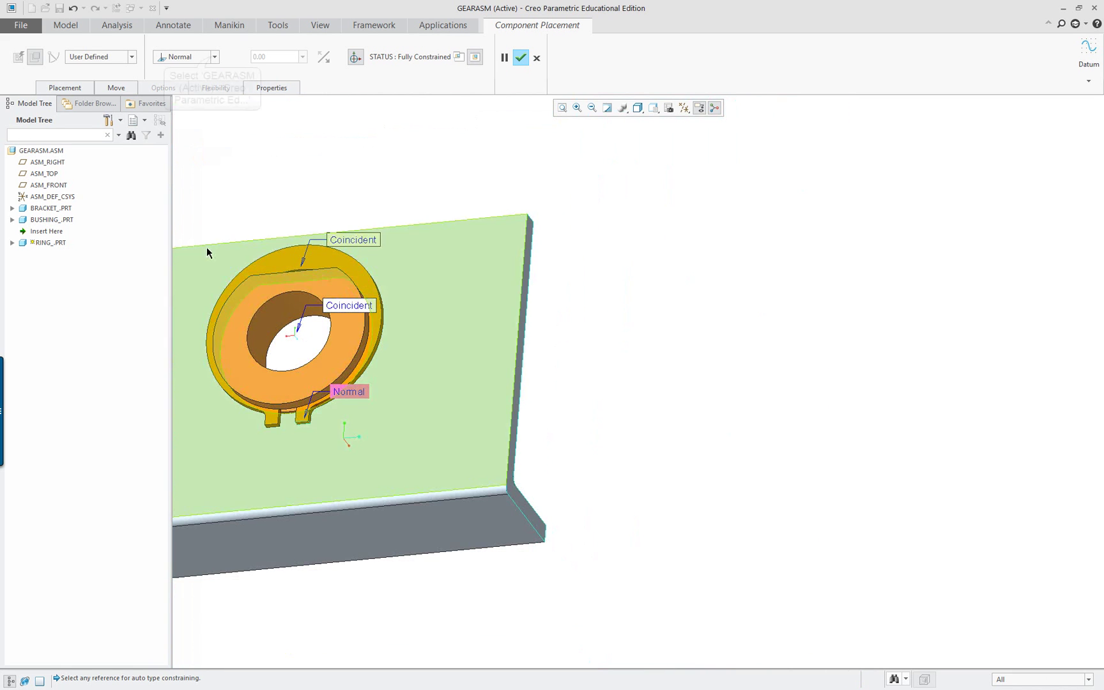
click(214, 57)
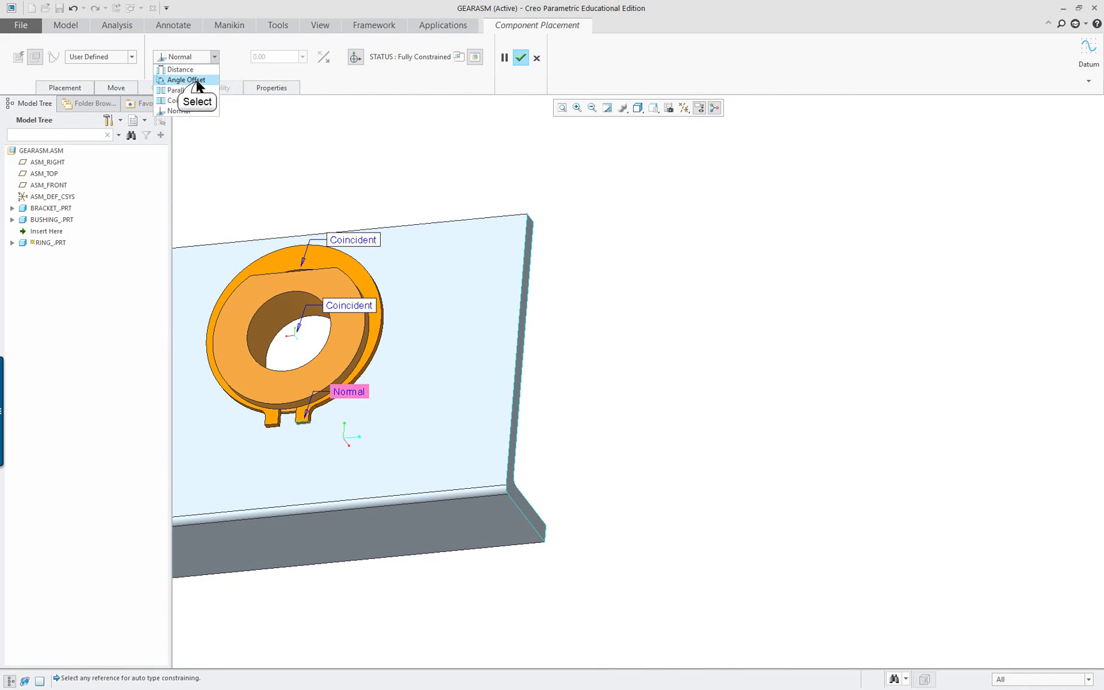
click(197, 79)
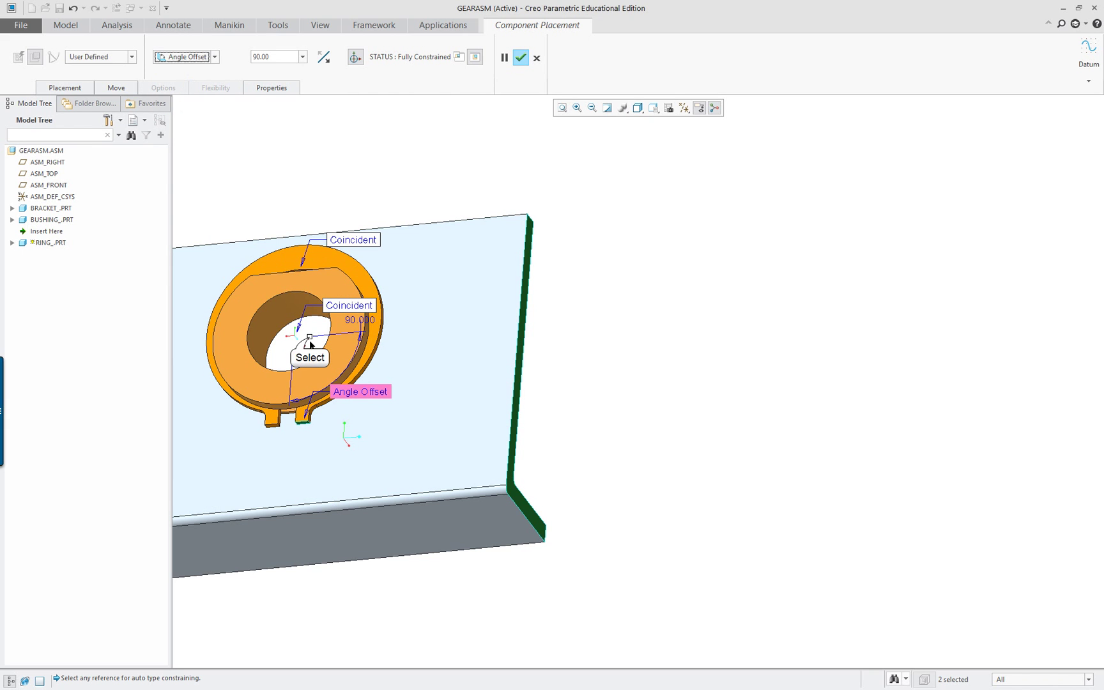
drag(309, 342, 403, 339)
scroll(403, 339, down, 3)
scroll(364, 307, up, 5)
middle_drag(364, 307, 330, 305)
middle_click(374, 271)
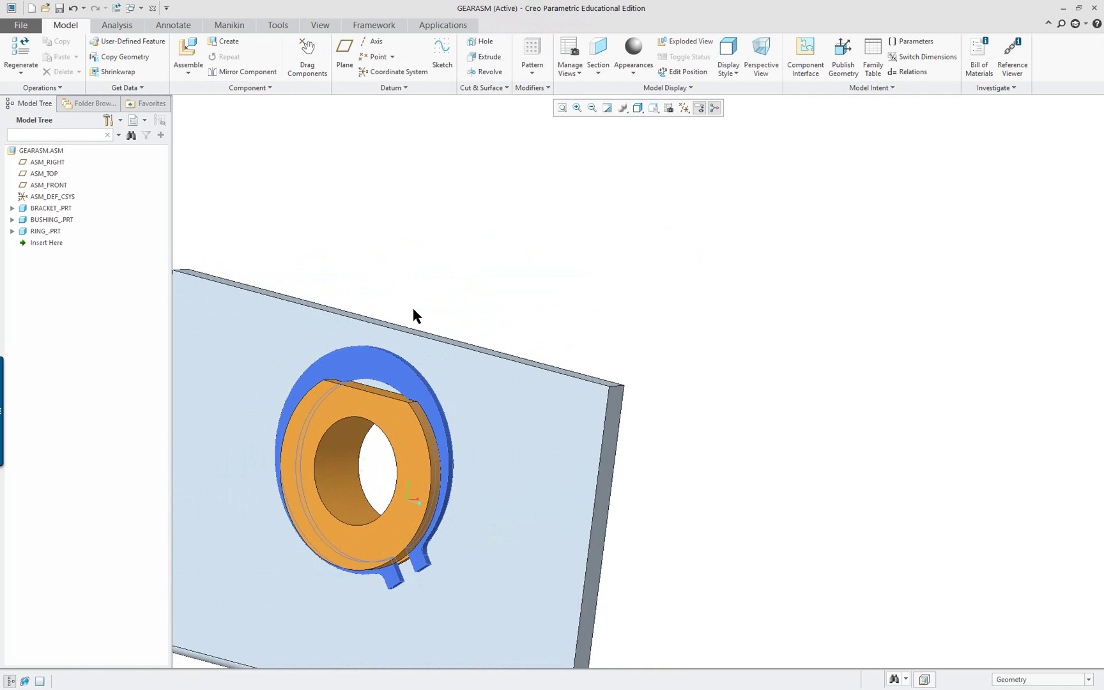
Bring shaft_.prt from the GEAR_Parts folder into the assembly as the fourth component
middle_drag(413, 313, 369, 368)
scroll(523, 308, down, 4)
middle_drag(523, 309, 456, 389)
right_click(459, 396)
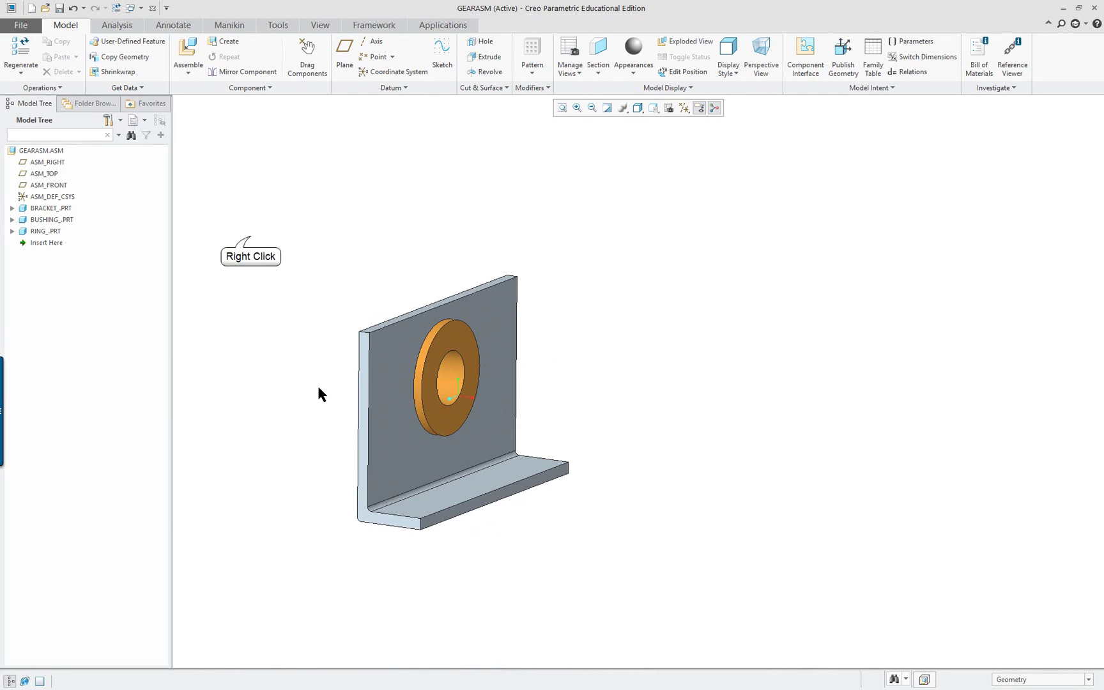
right_click(249, 235)
click(283, 259)
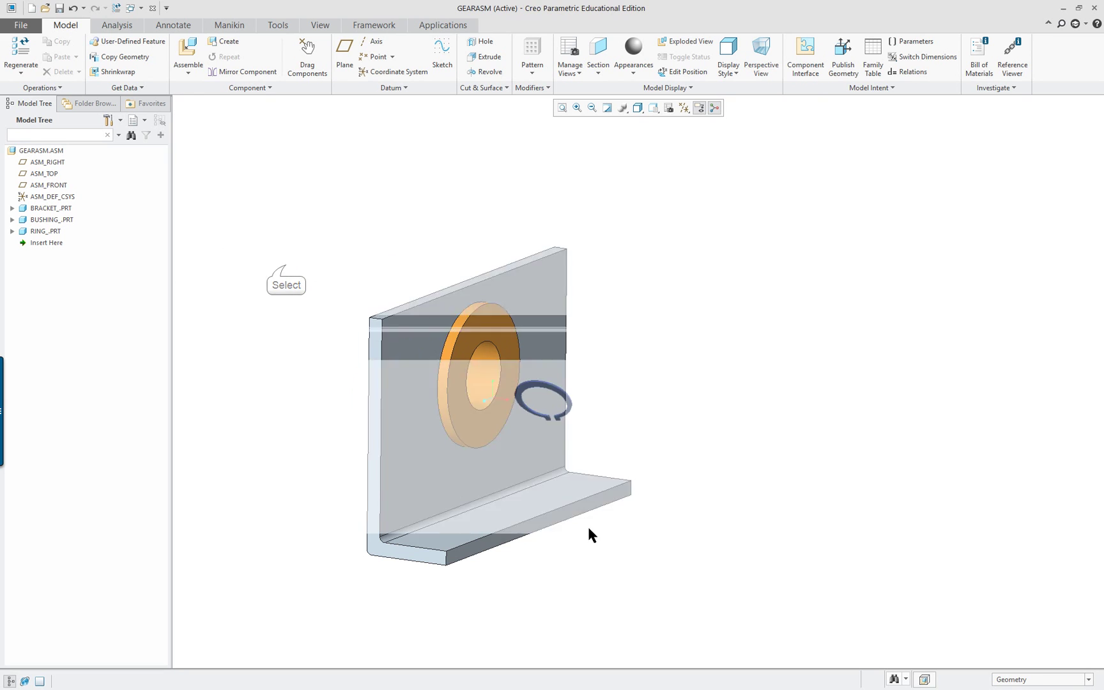
click(188, 55)
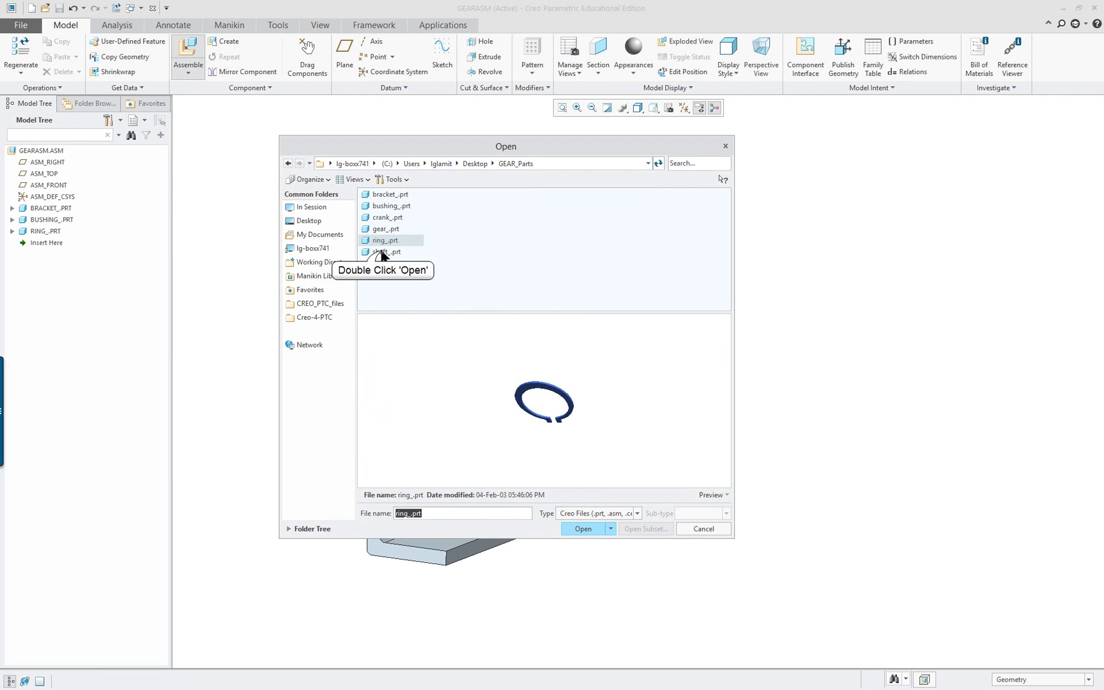
double_click(382, 252)
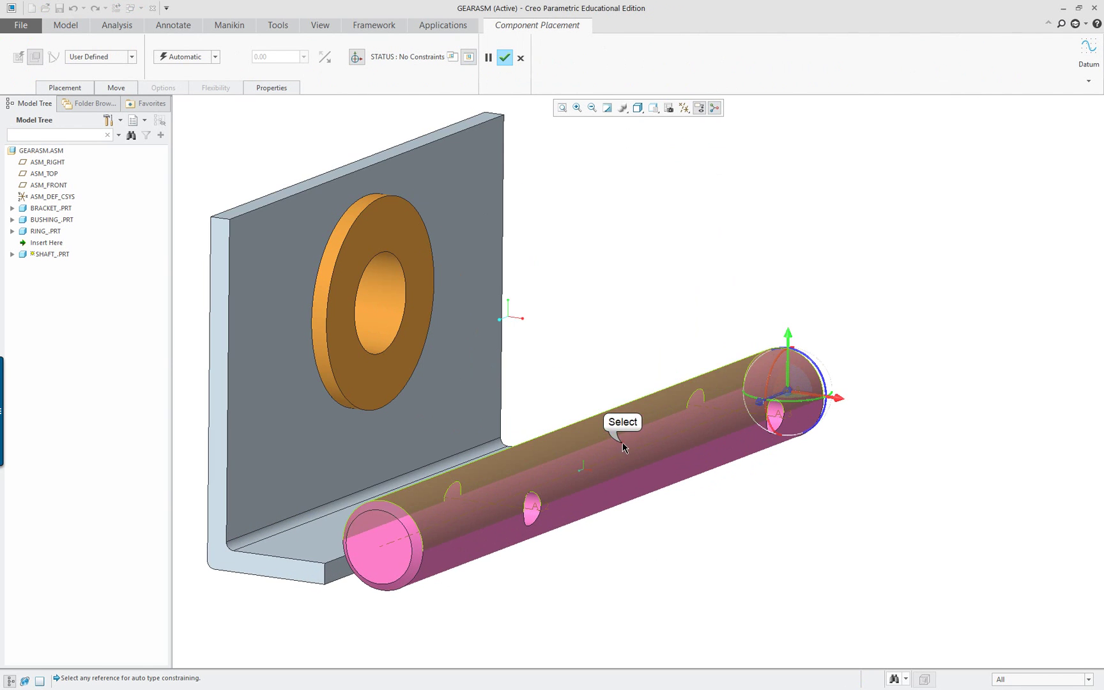
Constrain the shaft's outer cylindrical surface coincident with the inner surface of the bushing's bore
click(607, 471)
scroll(608, 468, up, 3)
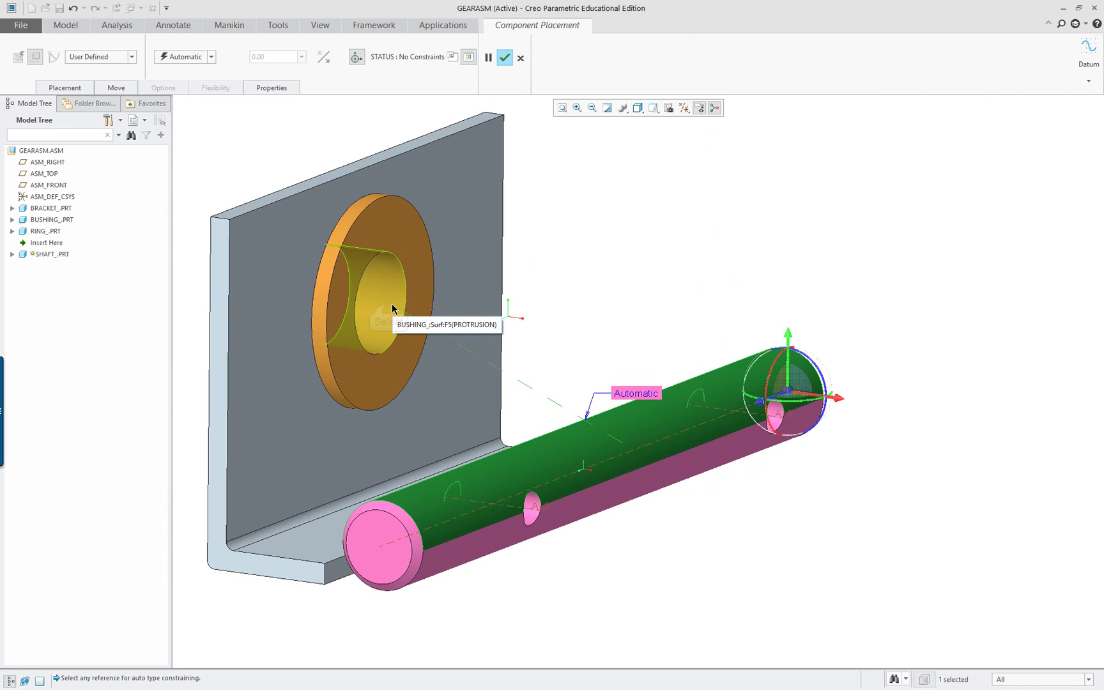
click(388, 305)
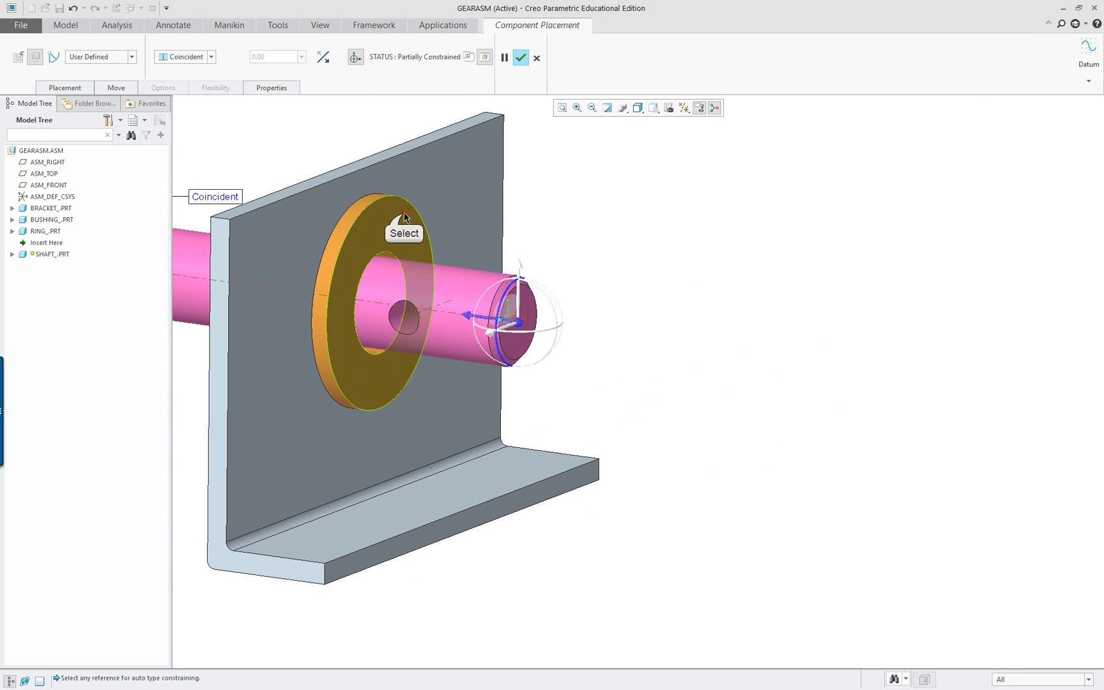
Add a Distance constraint of 1.5 between the bushing's outer flange face and the shaft's end face, and complete the shaft placement
click(381, 224)
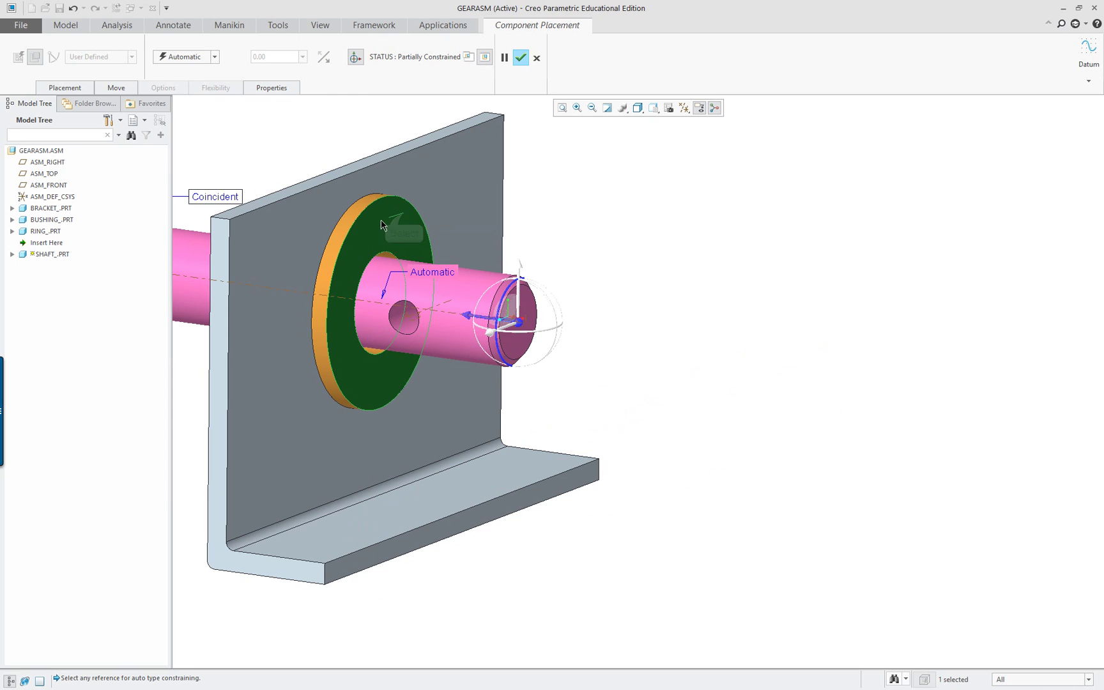
click(529, 306)
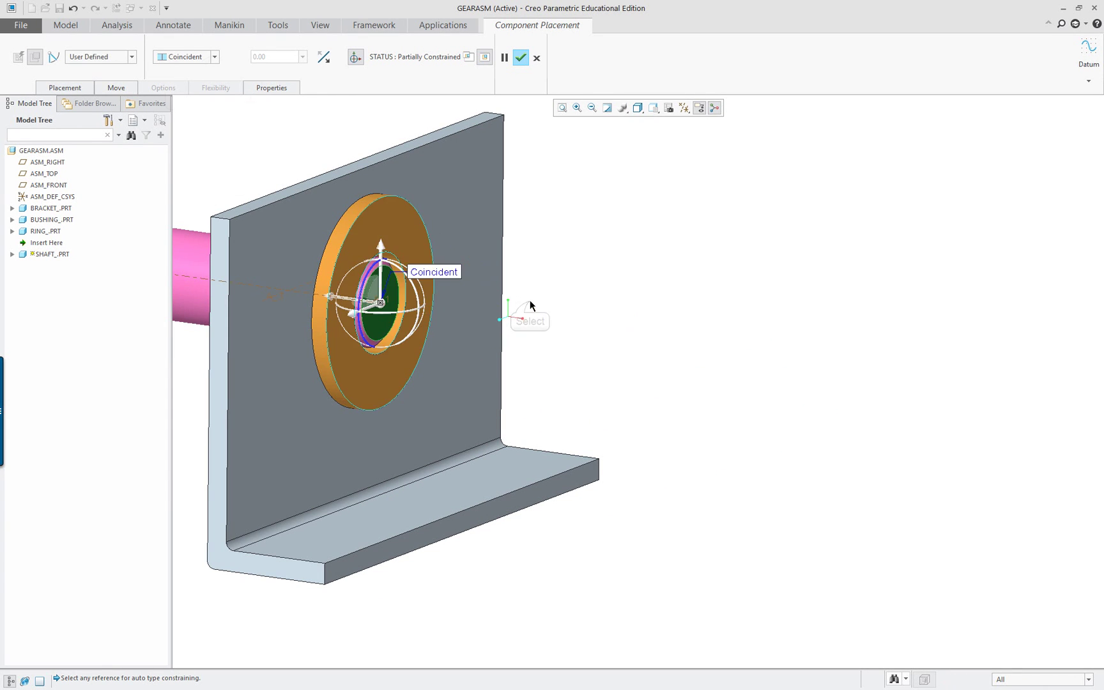
click(214, 57)
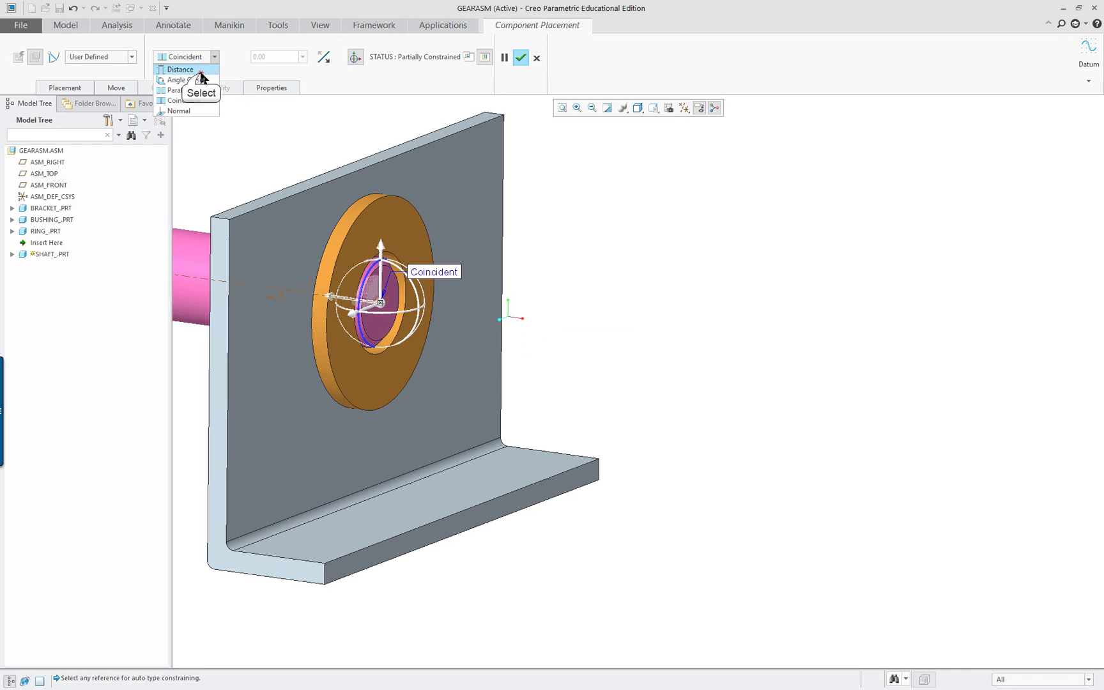
click(203, 69)
drag(382, 306, 501, 332)
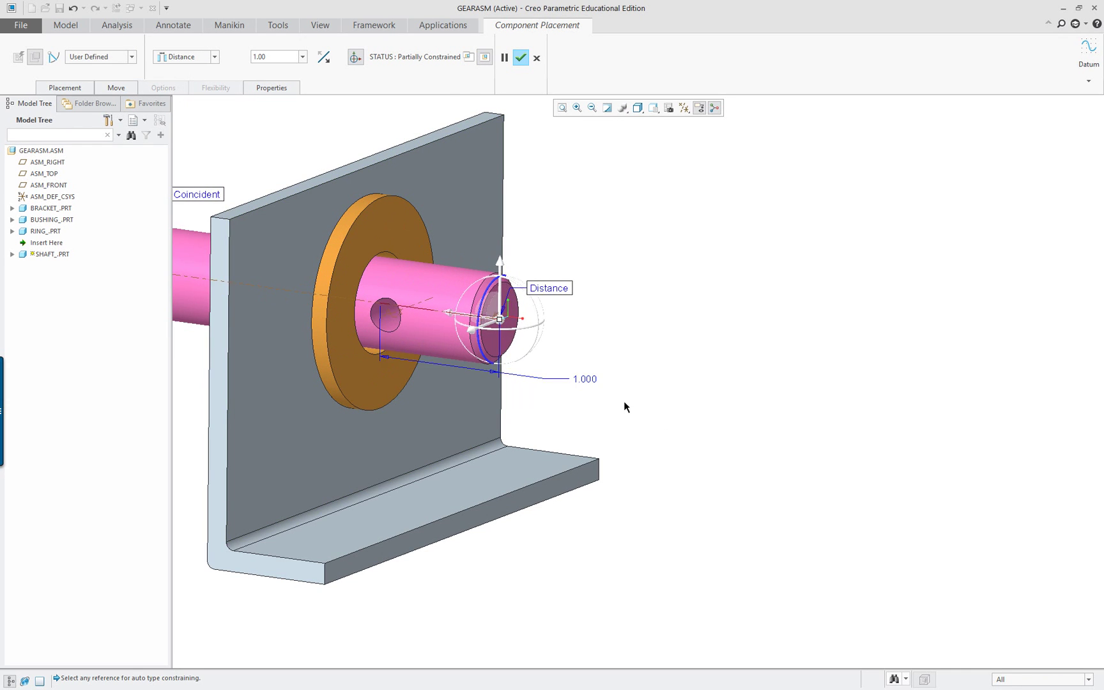
scroll(670, 417, down, 3)
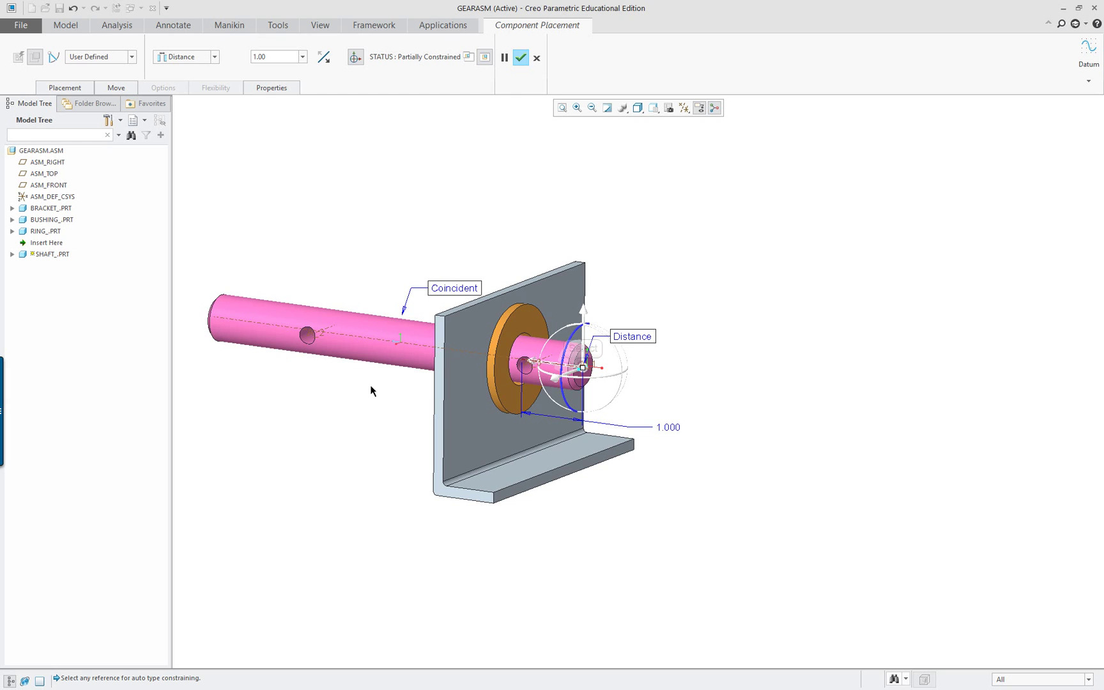
drag(583, 369, 615, 372)
middle_click(696, 503)
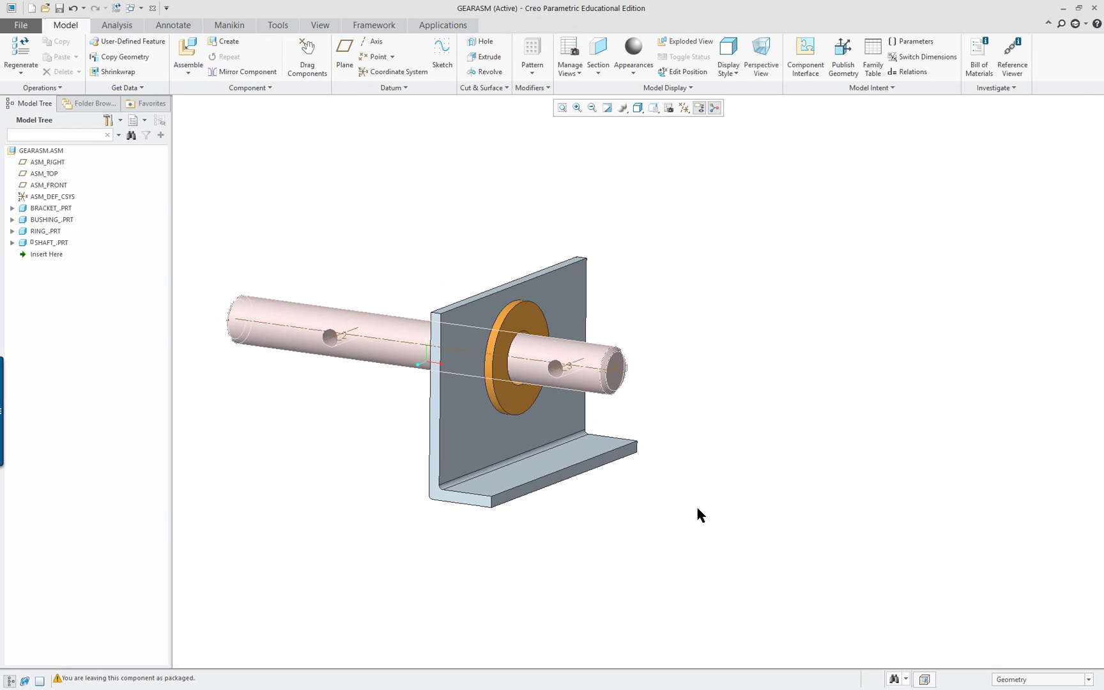
Edit the shaft's placement definition, turn the shaft slightly about its axis so its cross holes face further down, and accept it
mouse_move(695, 503)
middle_down()
mouse_move(665, 544)
mouse_move(695, 516)
middle_up()
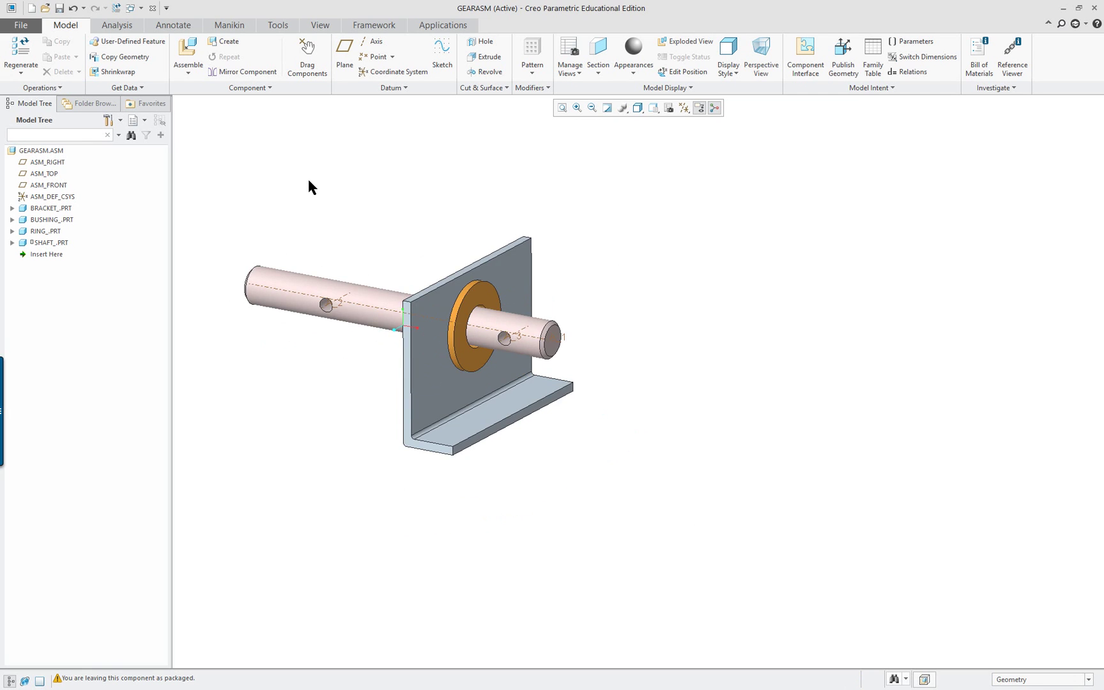
double_click(594, 381)
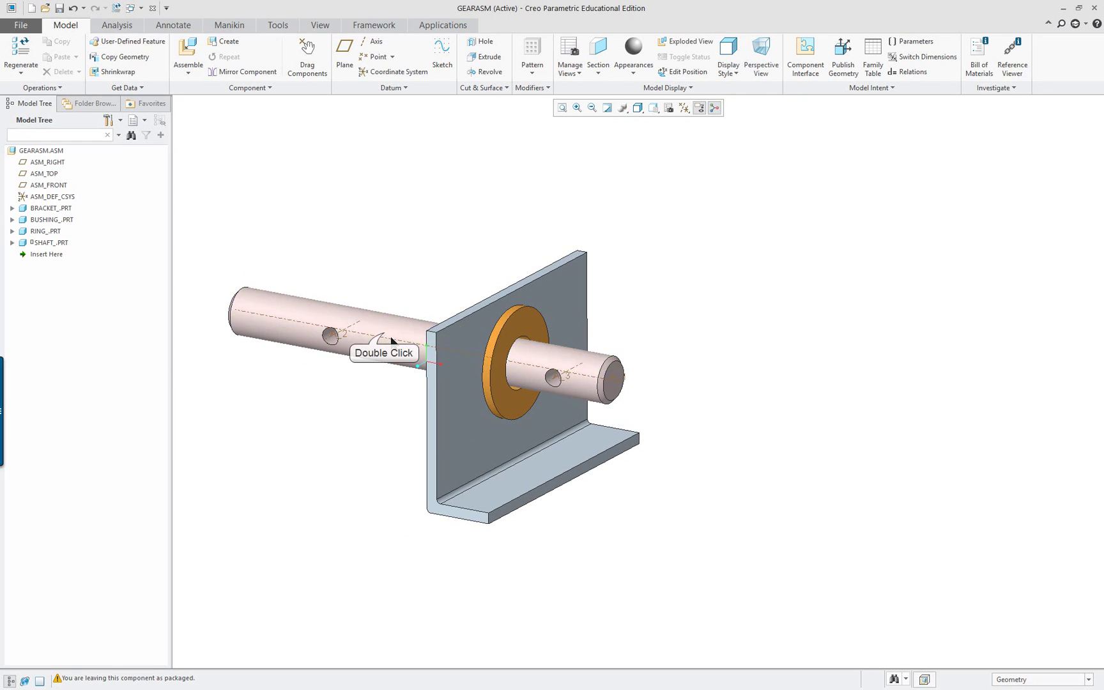
click(384, 238)
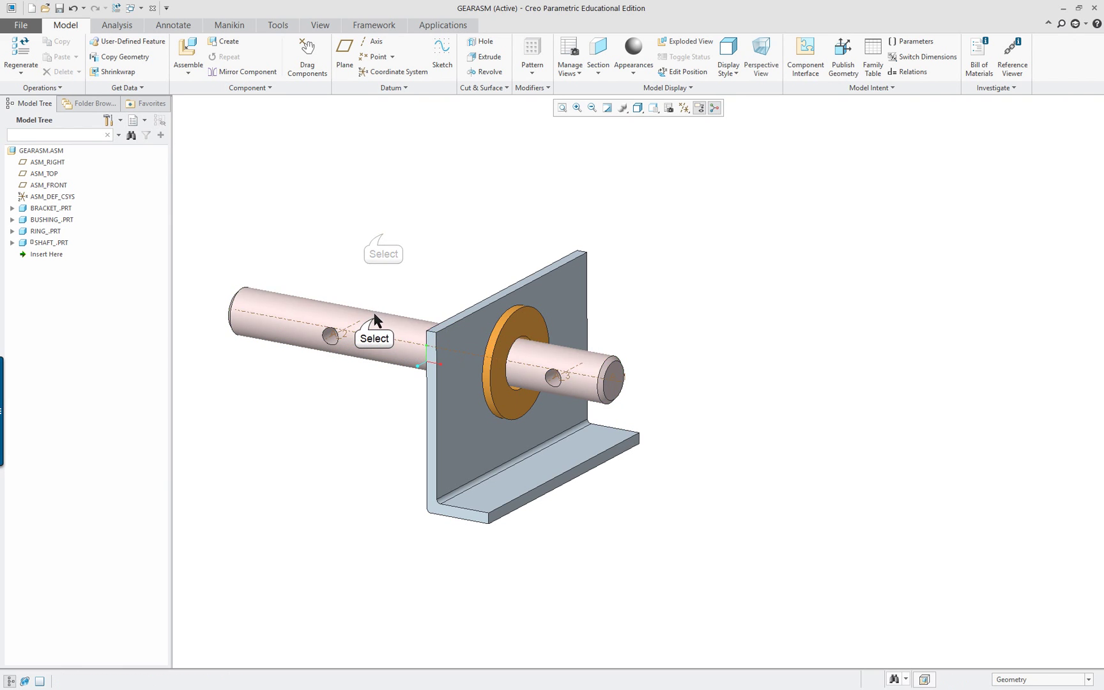
click(375, 322)
click(395, 249)
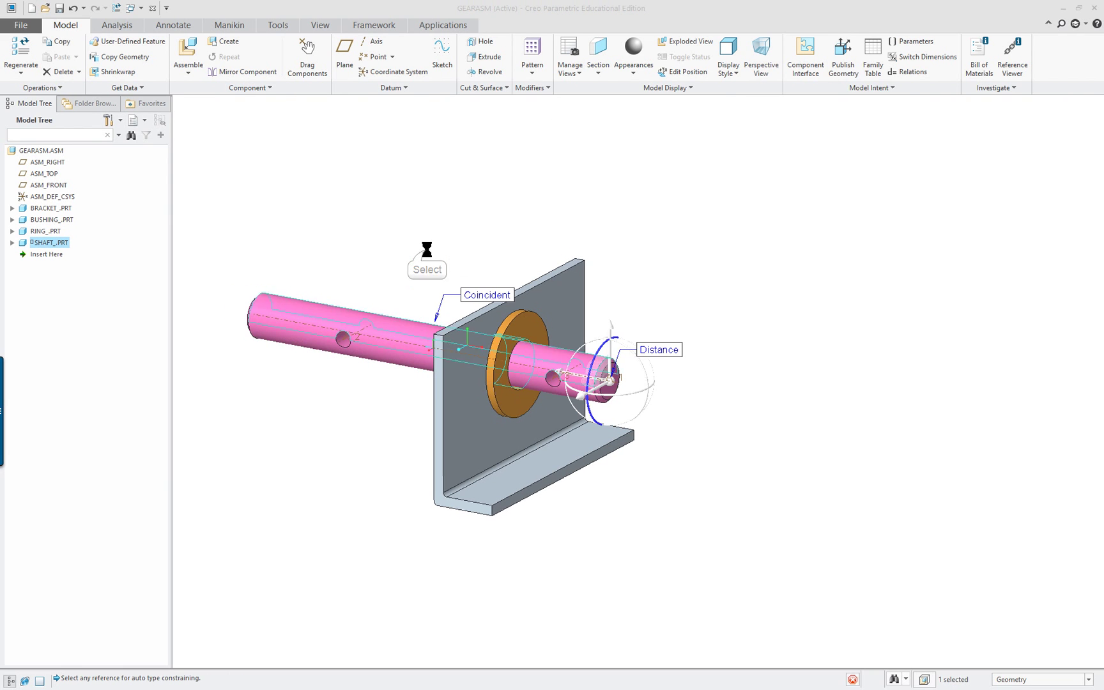
mouse_move(594, 370)
mouse_down()
mouse_move(599, 361)
mouse_move(590, 376)
mouse_up()
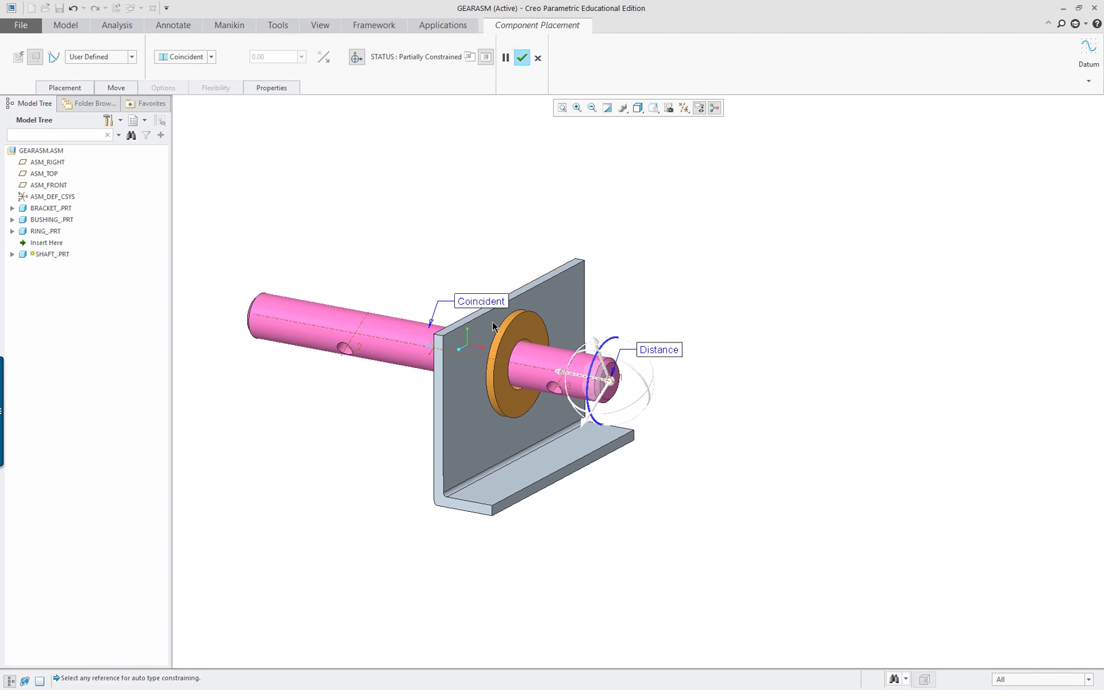
mouse_move(337, 227)
middle_down()
mouse_move(347, 229)
mouse_move(382, 175)
mouse_move(340, 230)
mouse_move(325, 224)
mouse_move(336, 241)
middle_up()
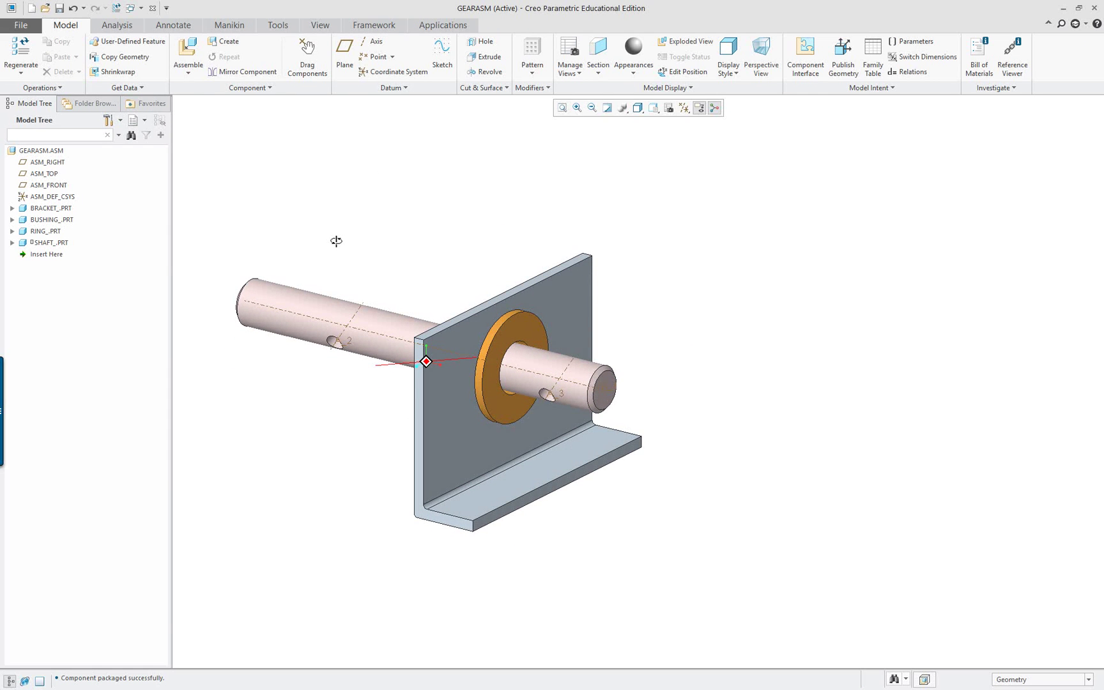
Set the shaft's offset distance from the bushing face to 2.000 and regenerate the assembly
click(376, 326)
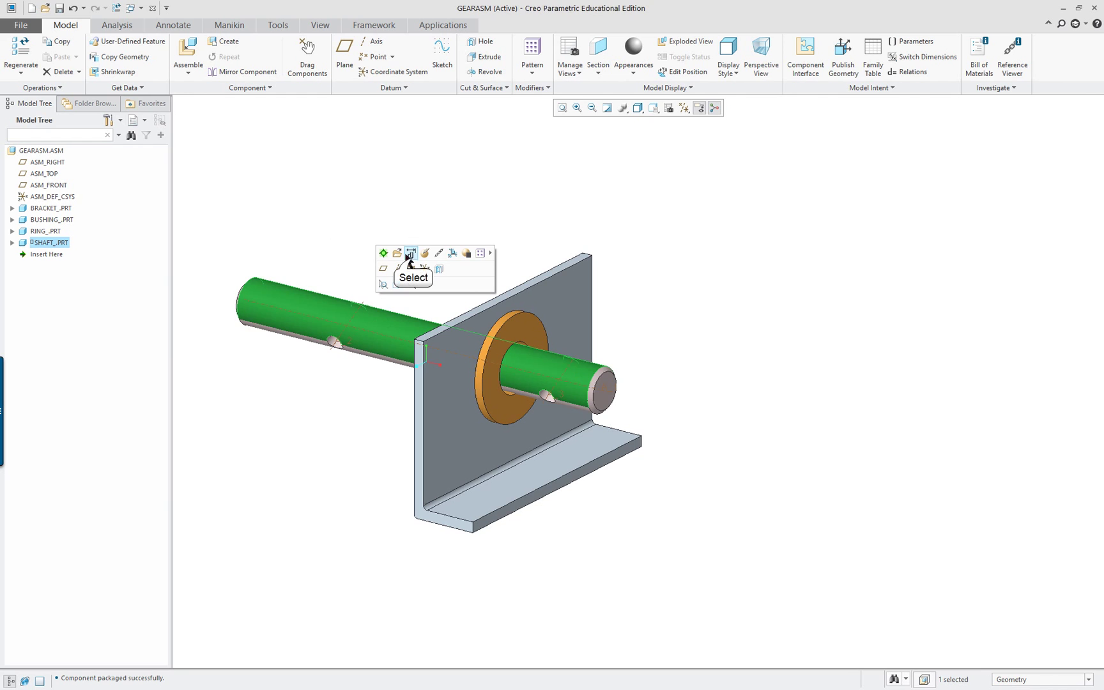
double_click(565, 383)
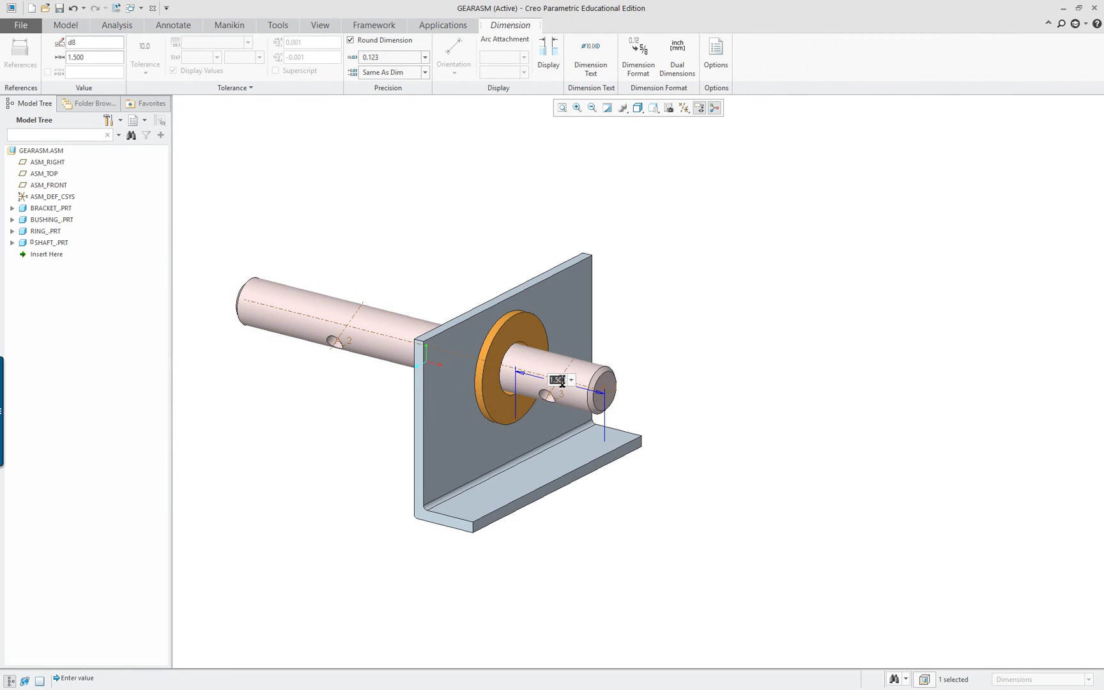
click(399, 158)
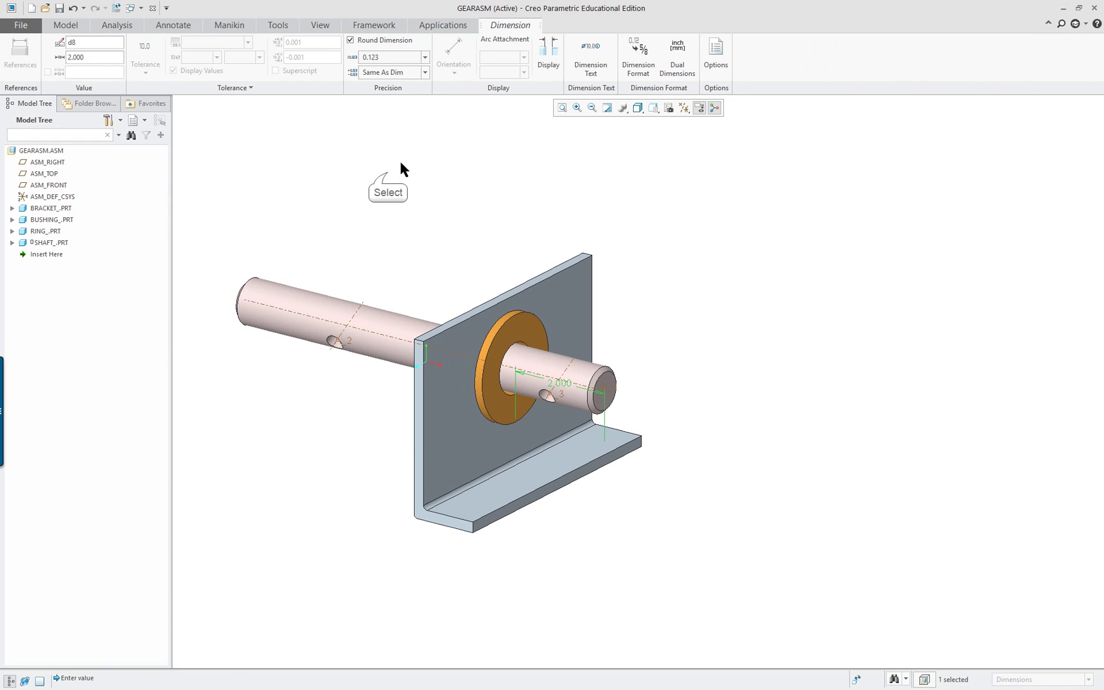
double_click(388, 178)
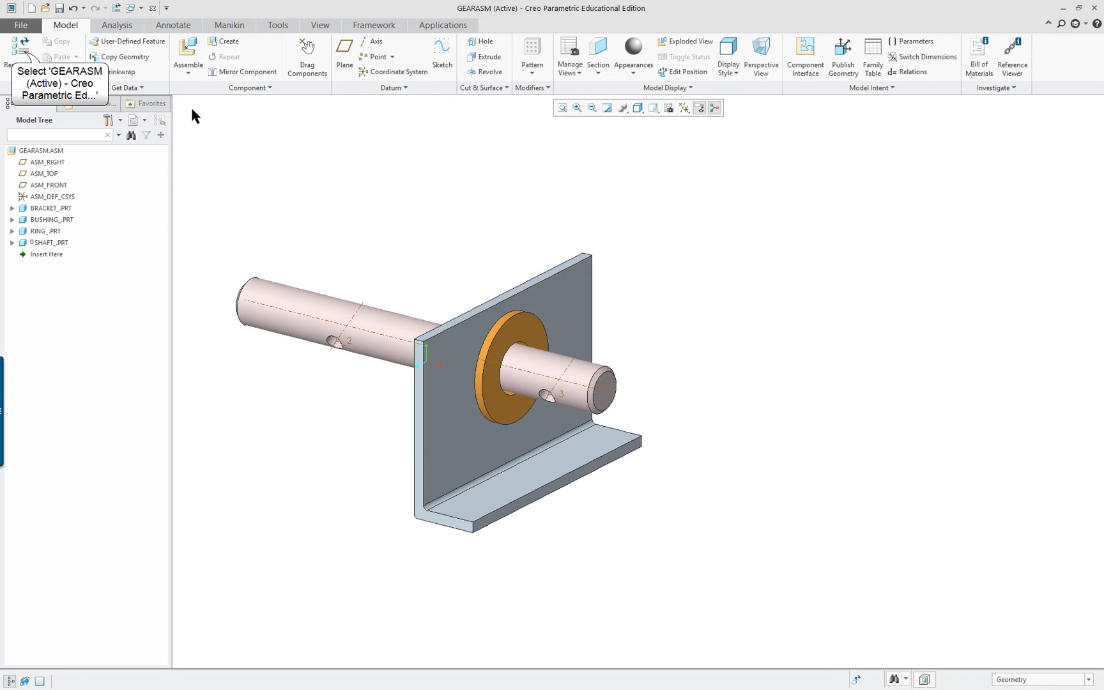
click(23, 57)
Bring crank_.prt from the GEAR_Parts folder into the assembly as the fifth component
mouse_move(357, 303)
middle_down()
mouse_move(394, 299)
mouse_move(414, 266)
mouse_move(385, 345)
middle_up()
scroll(396, 359, down, 2)
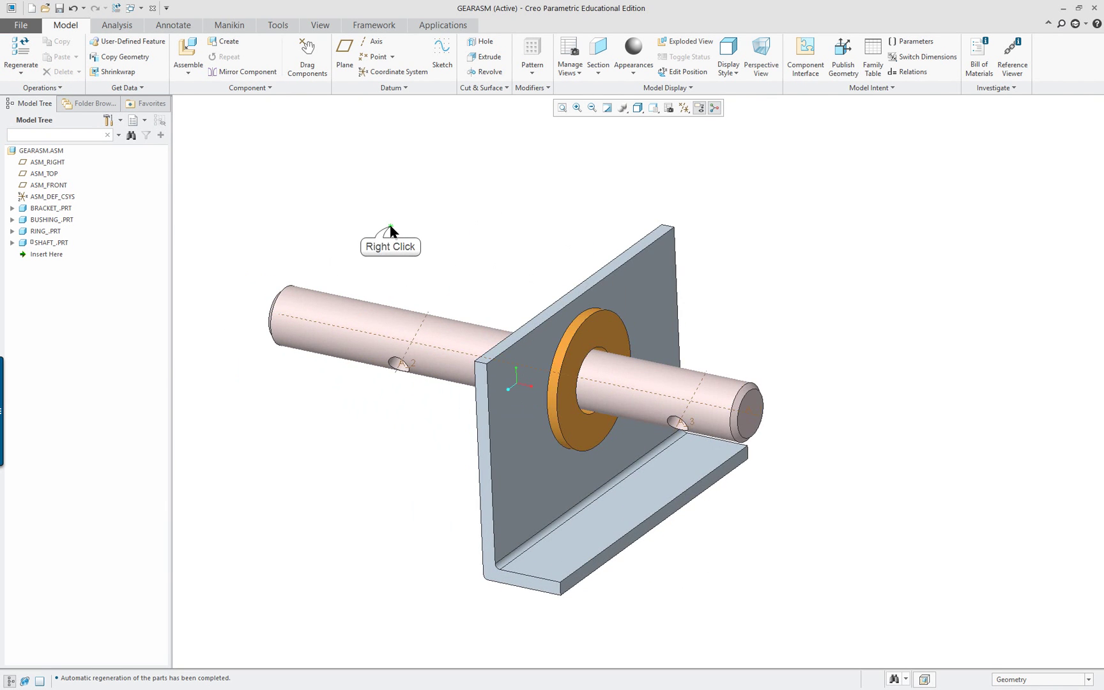
right_click(391, 230)
click(465, 238)
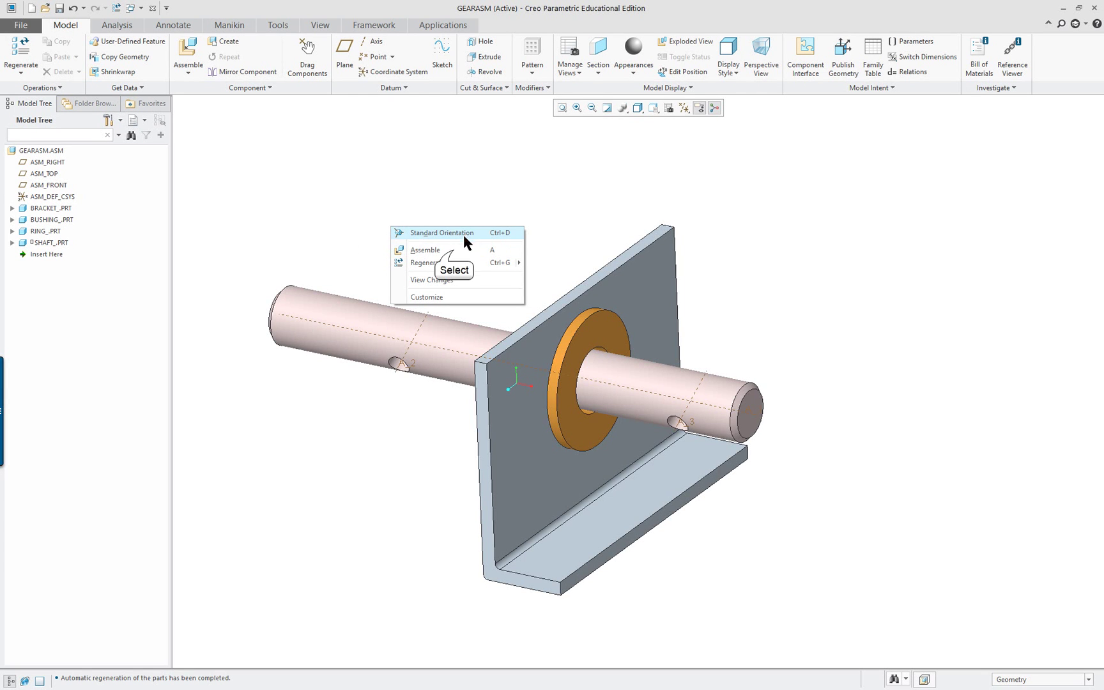
click(453, 251)
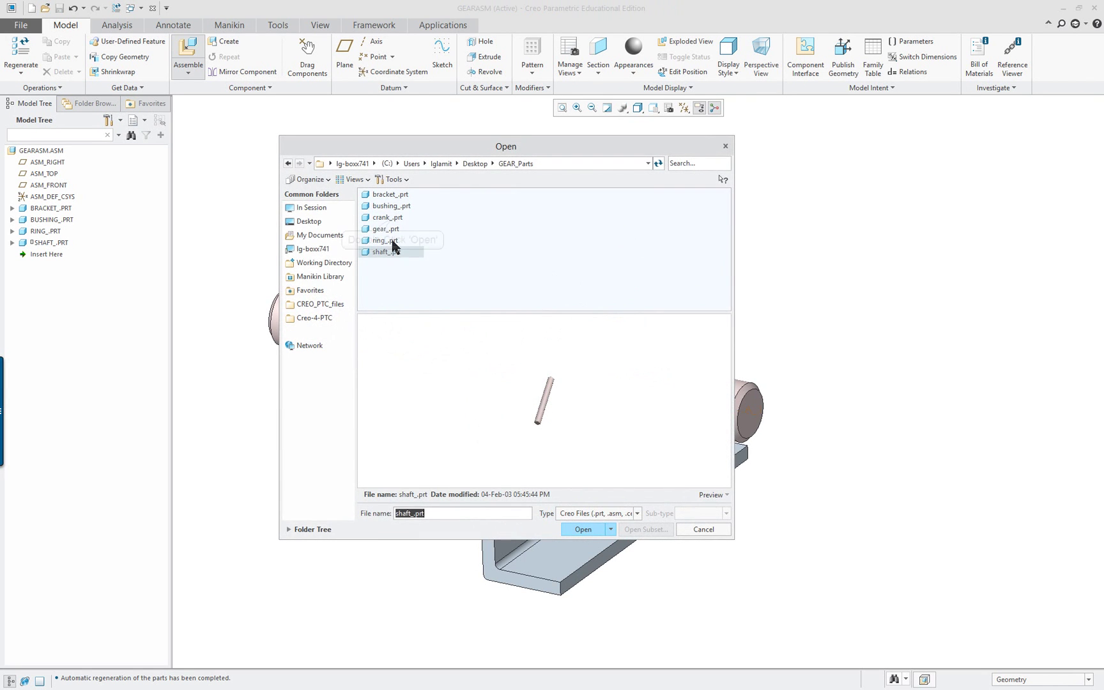
double_click(392, 218)
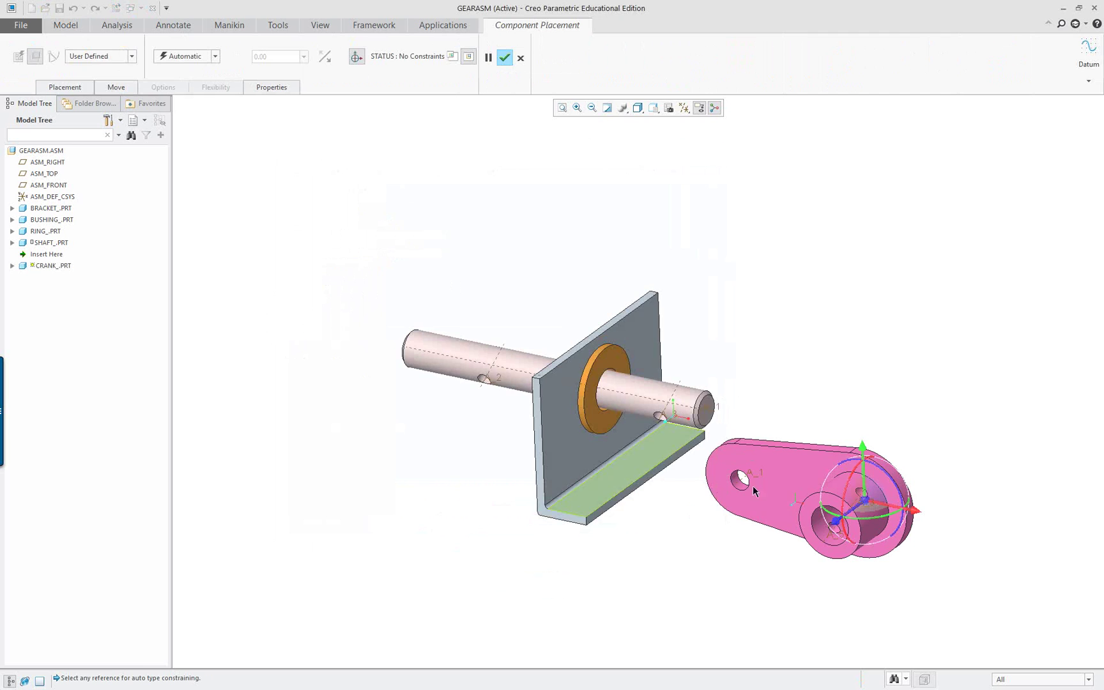
Constrain the crank's hub bore Coincident with the shaft's cylindrical surface
scroll(945, 596, up, 4)
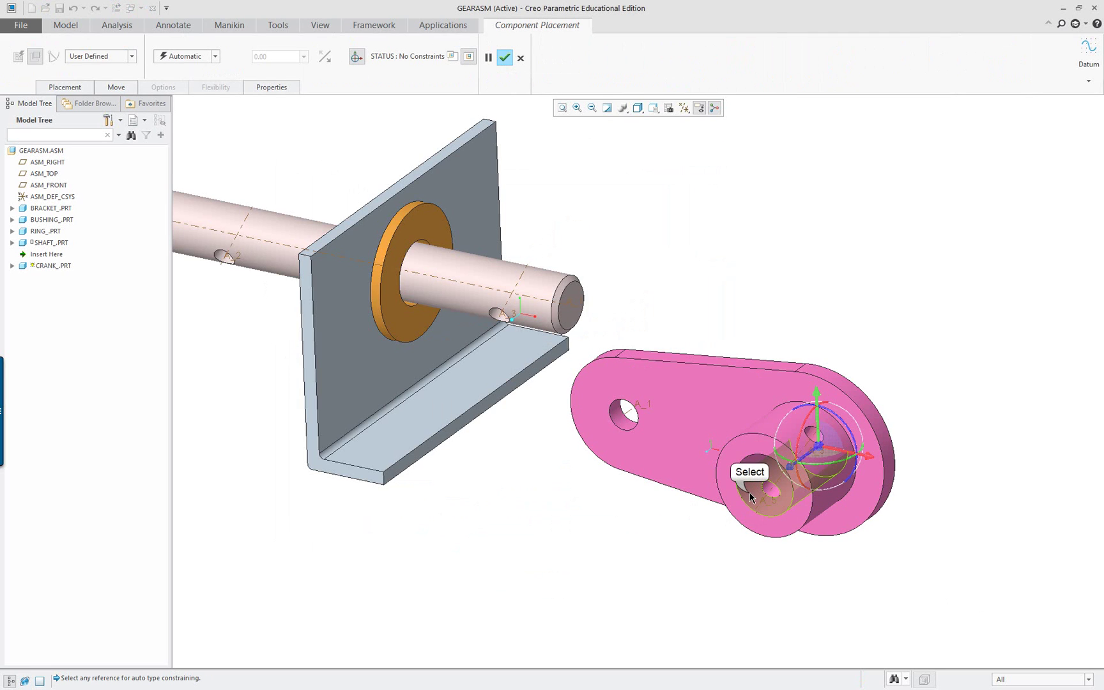
click(751, 498)
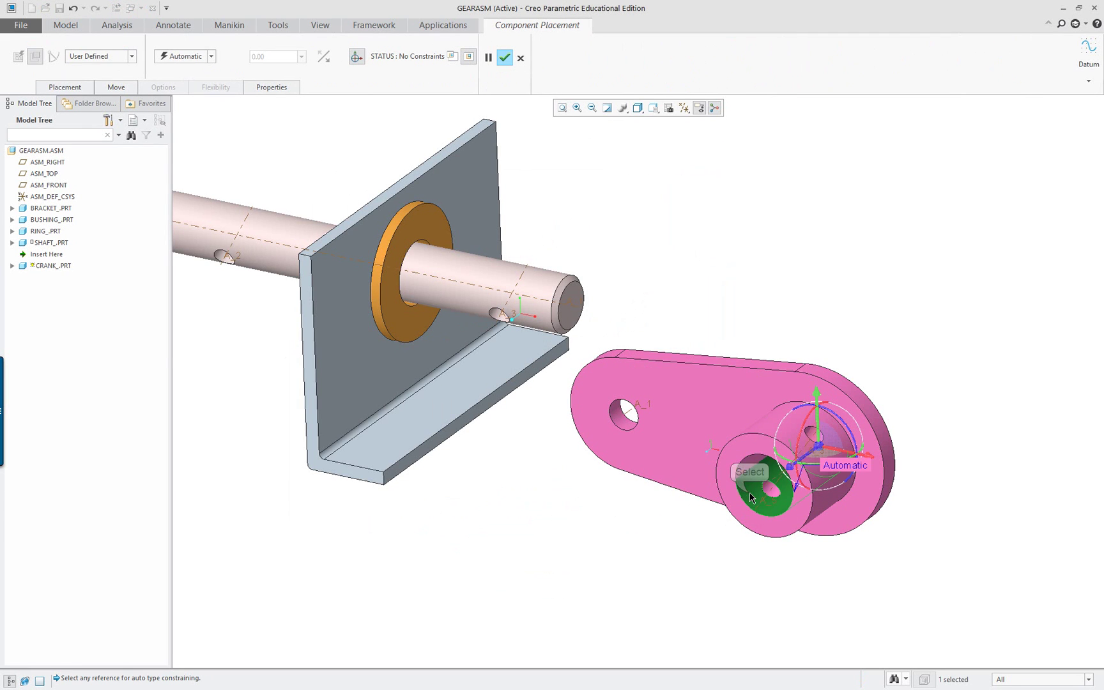
click(535, 282)
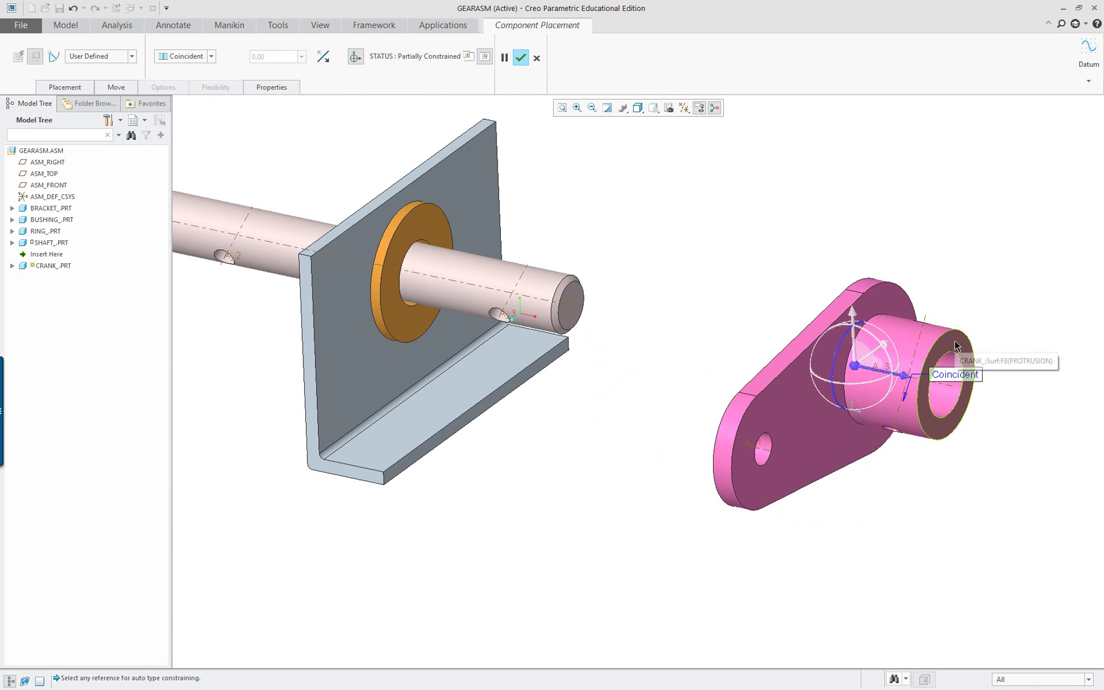
Constrain the crank hub's cross hole to the shaft's cross hole on the bushing flange side and set the constraint type to Coincident
middle_drag(885, 447, 900, 297)
scroll(900, 297, up, 5)
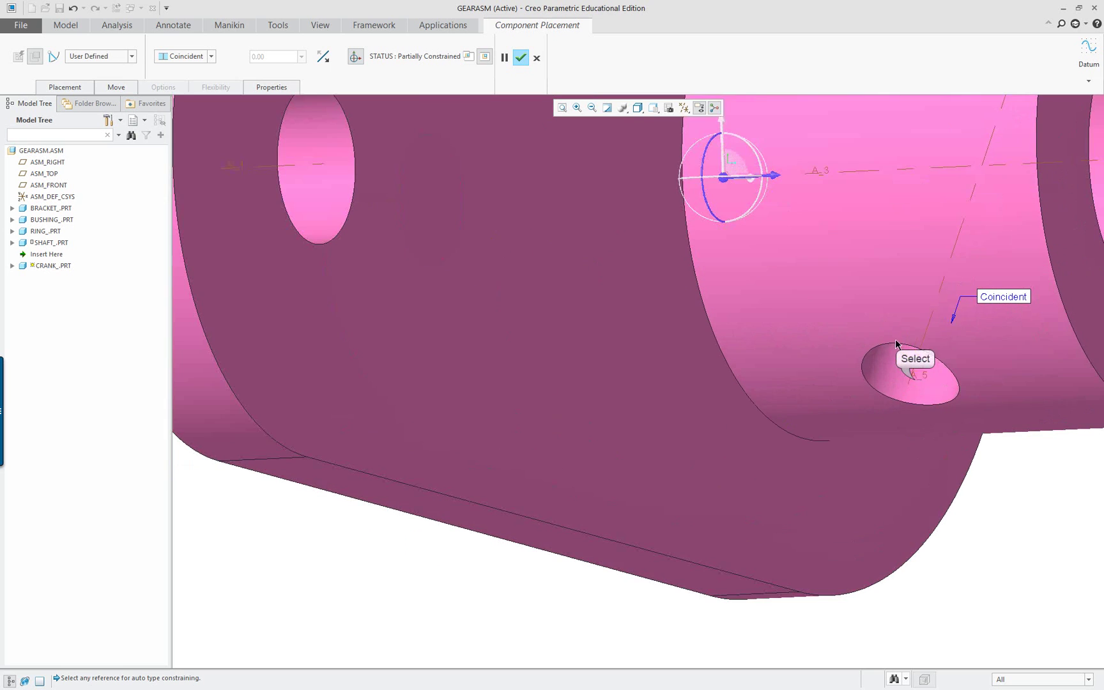
click(915, 376)
scroll(684, 422, down, 5)
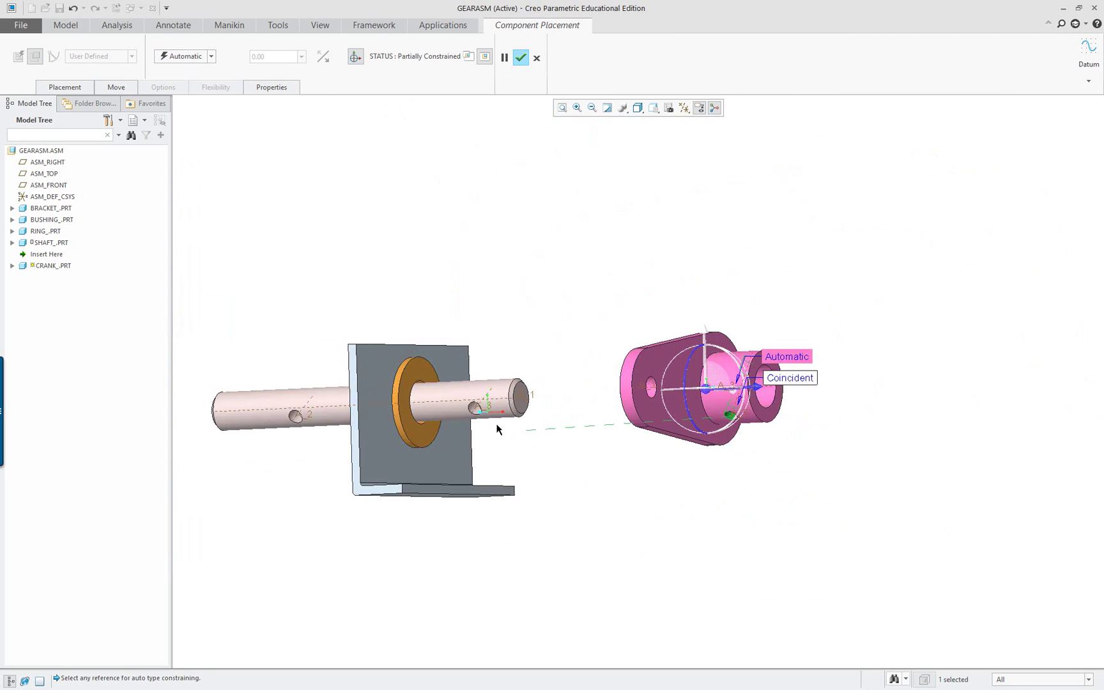
scroll(495, 426, up, 4)
scroll(456, 422, up, 3)
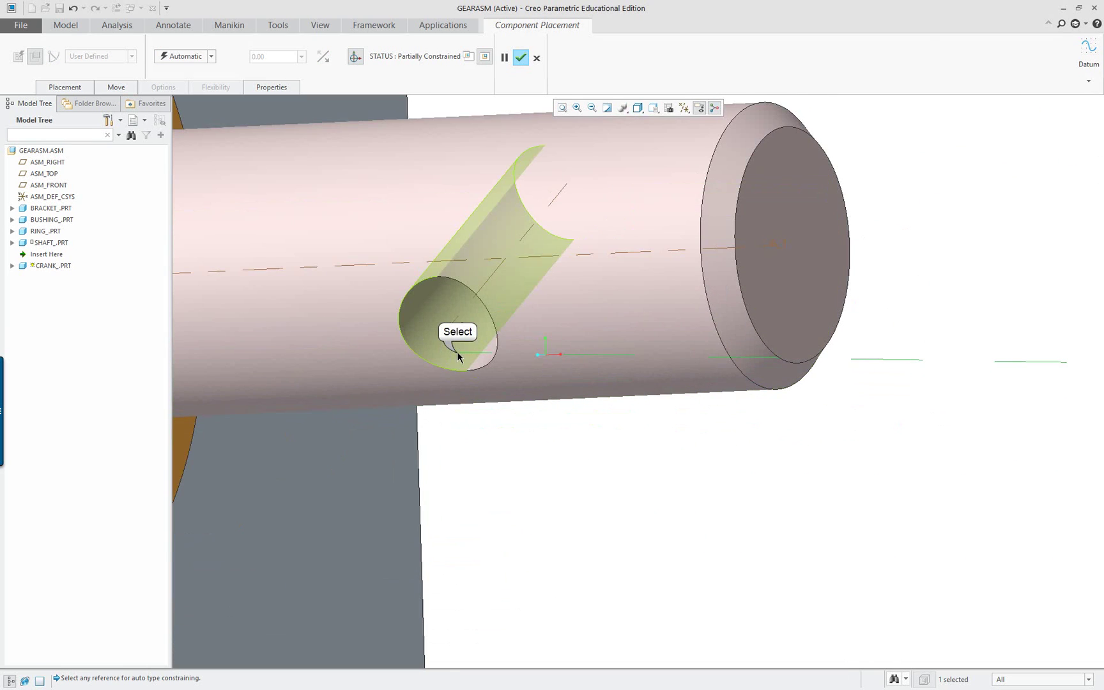
click(457, 350)
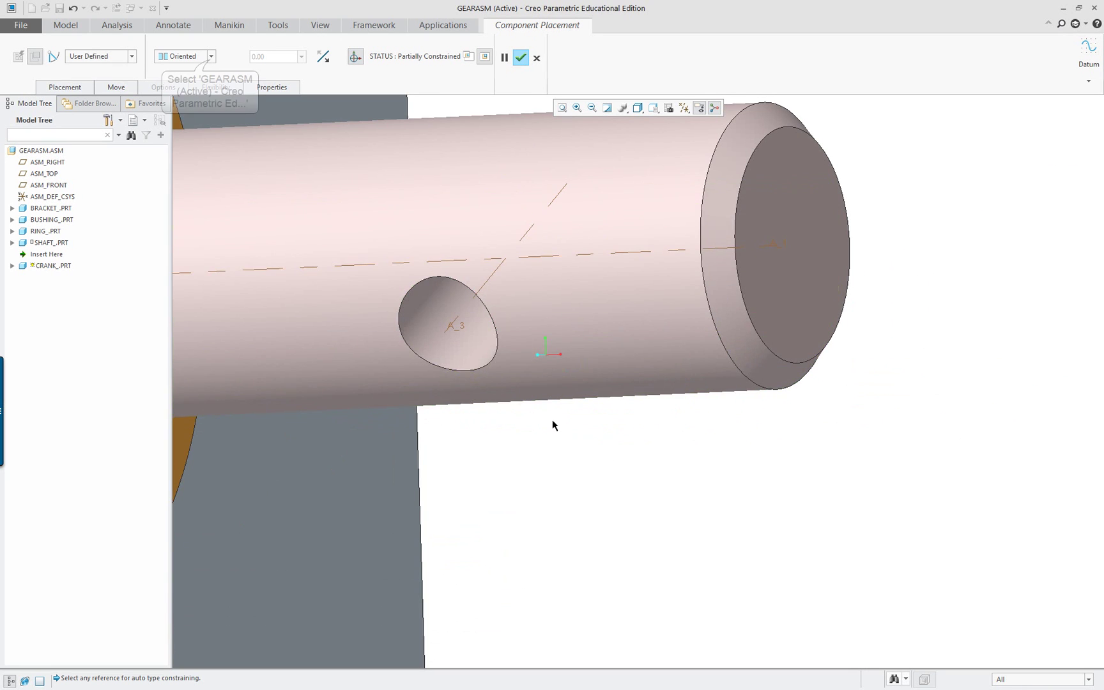
click(210, 56)
click(192, 80)
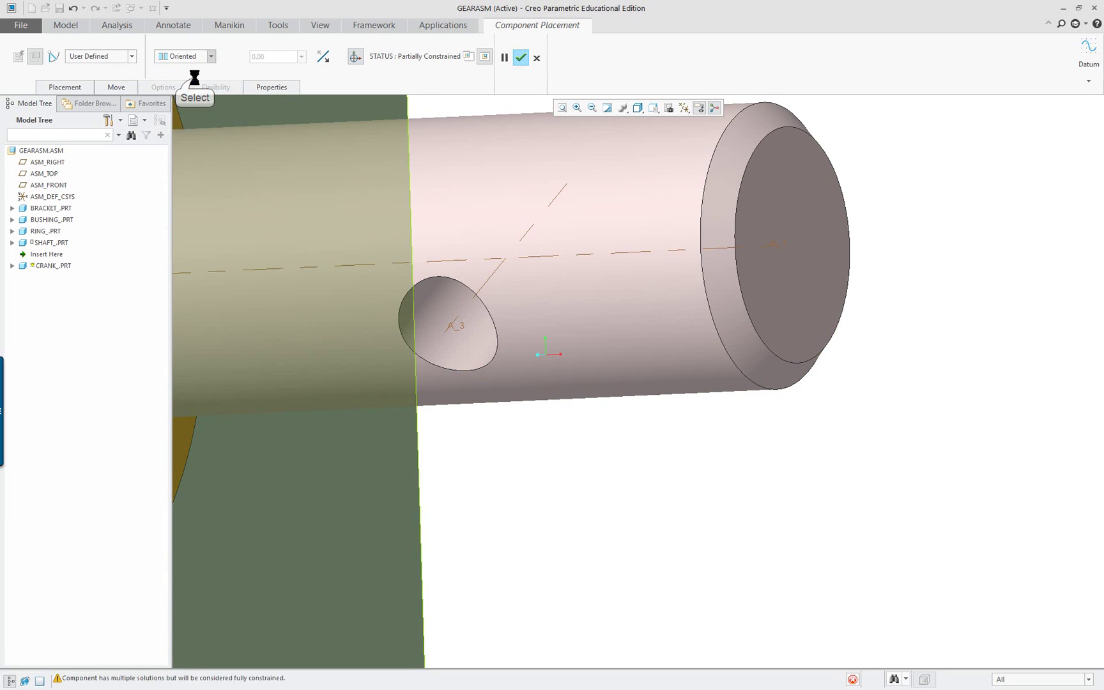
scroll(626, 399, down, 3)
Flip the cross-hole constraint so the crank's hub faces the bushing
right_click(824, 379)
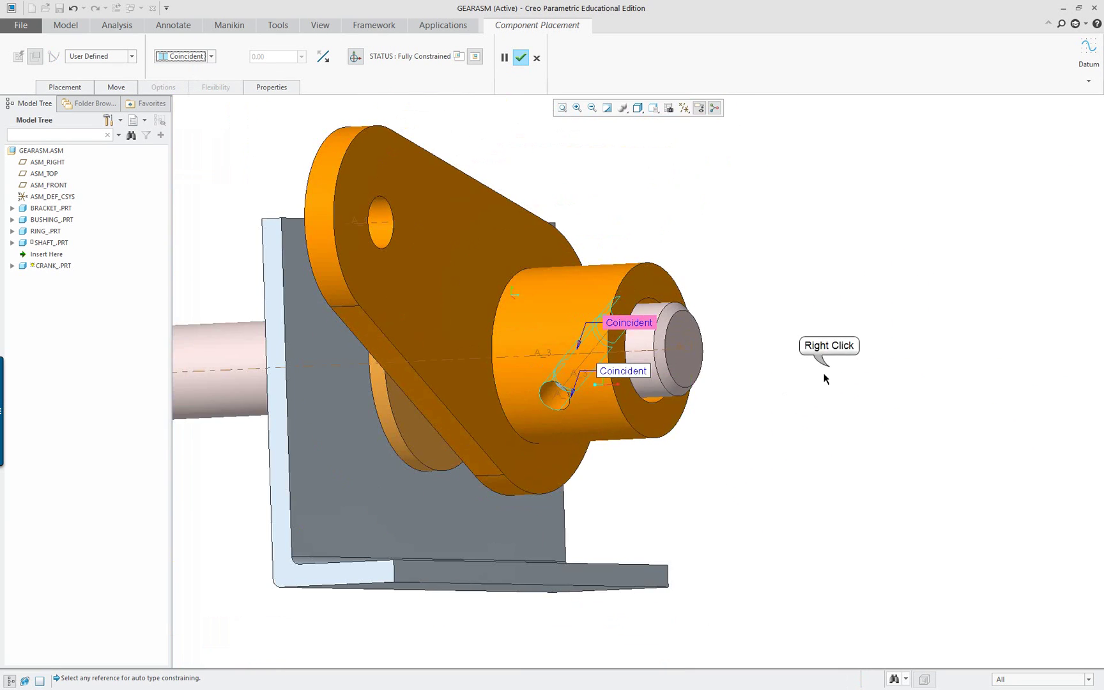
click(866, 440)
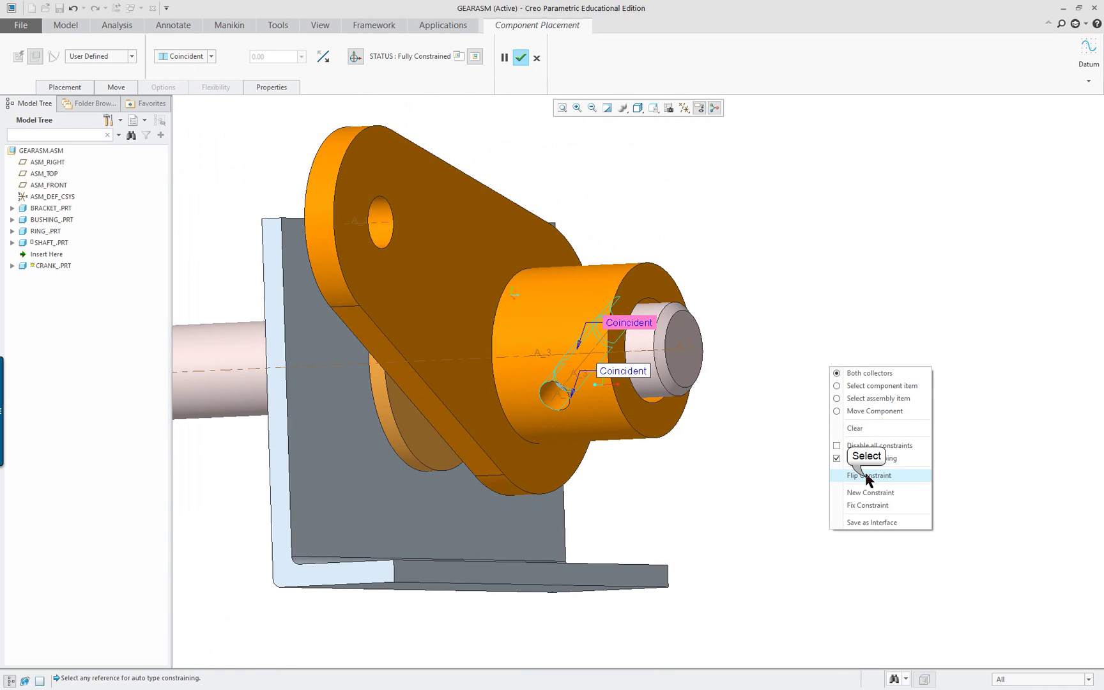
click(867, 475)
middle_drag(775, 456, 857, 488)
Add a Parallel constraint between the crank hub's end face and the bushing's outer flange face, and complete the crank placement
right_click(846, 457)
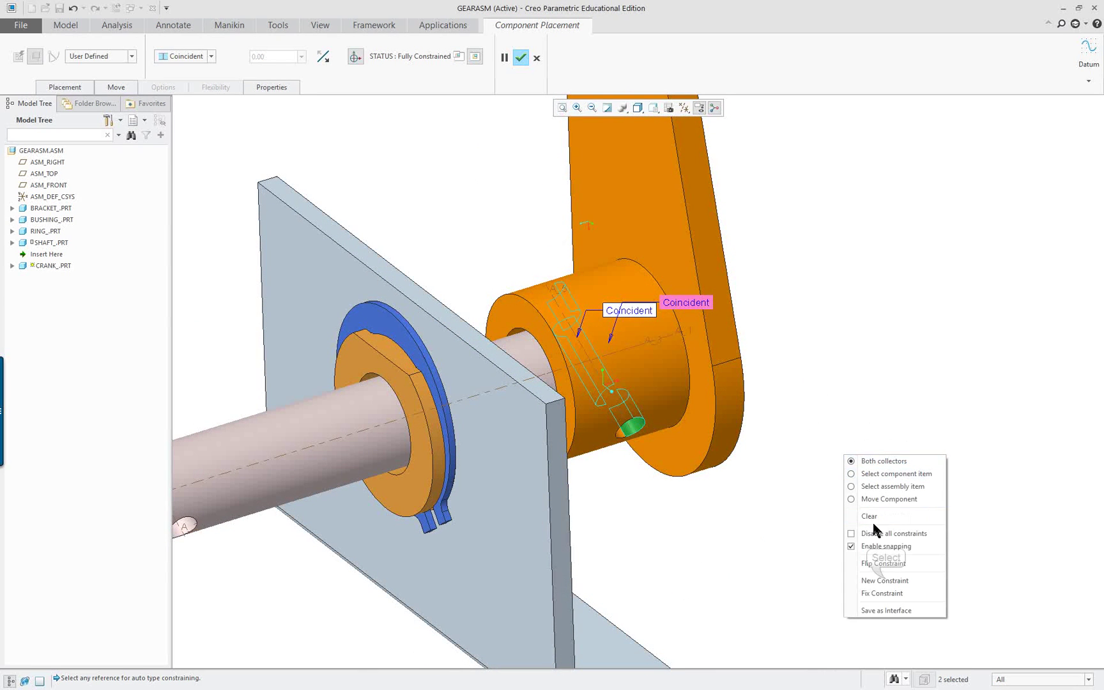
click(886, 582)
click(523, 316)
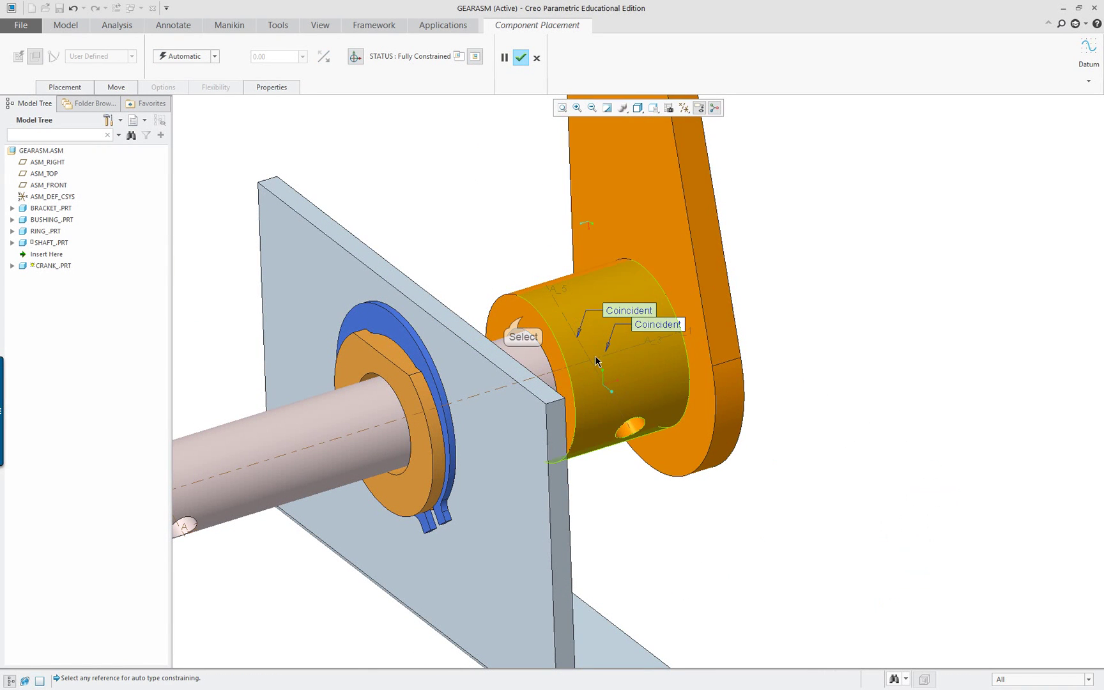
middle_drag(522, 316, 434, 339)
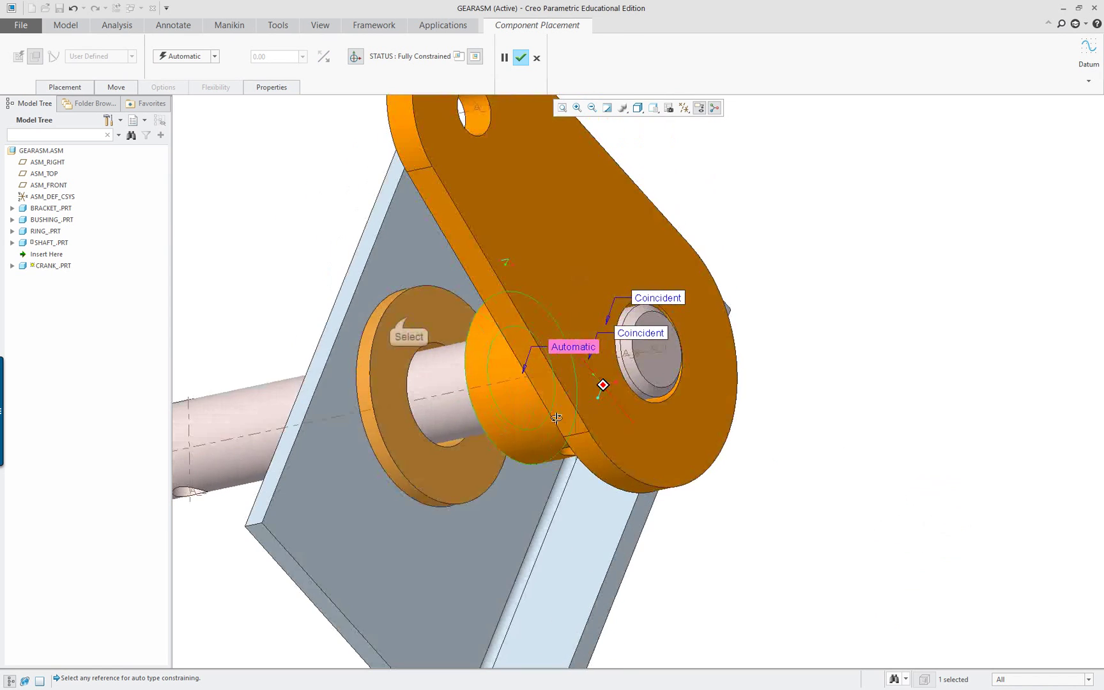
click(409, 319)
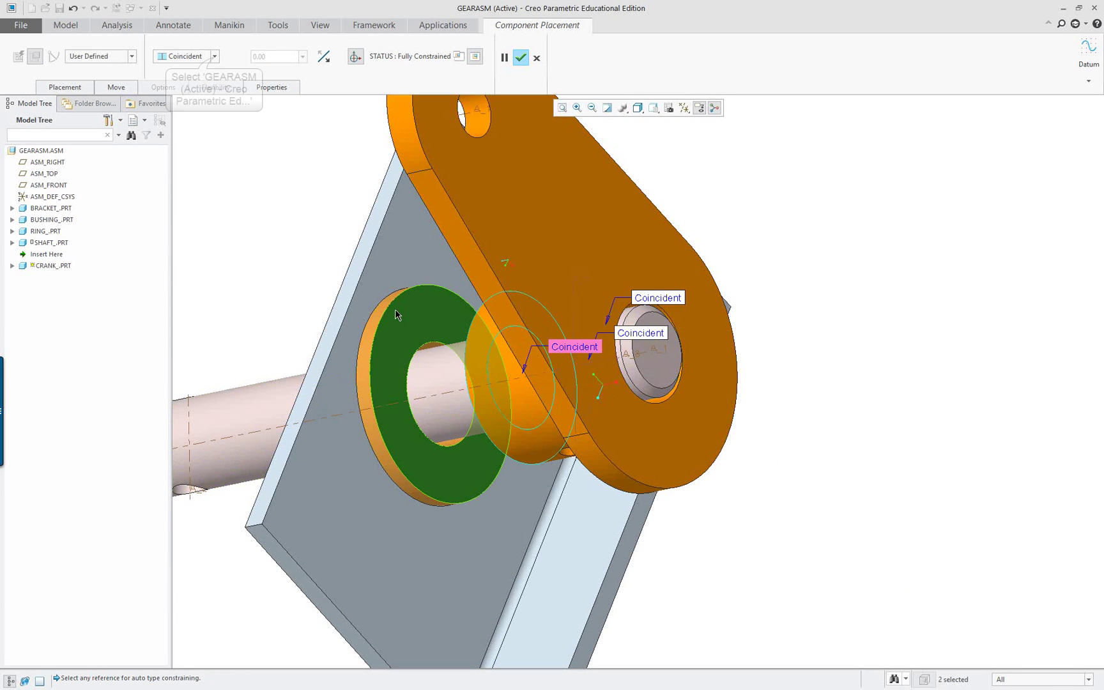
click(214, 56)
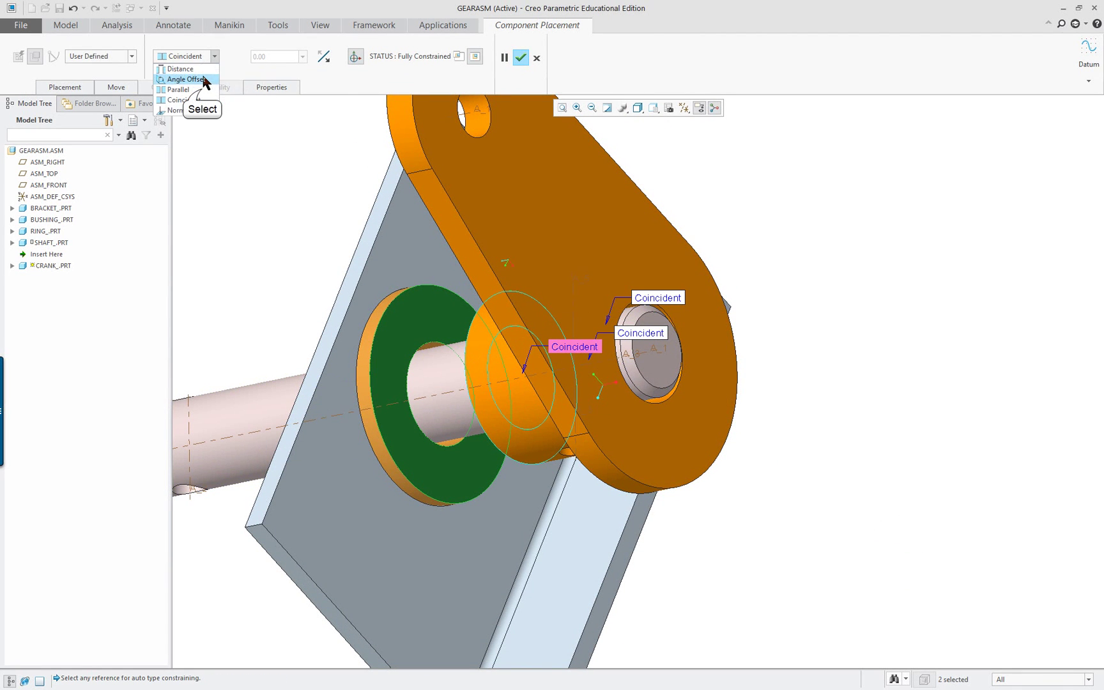
click(185, 89)
middle_drag(447, 256, 439, 229)
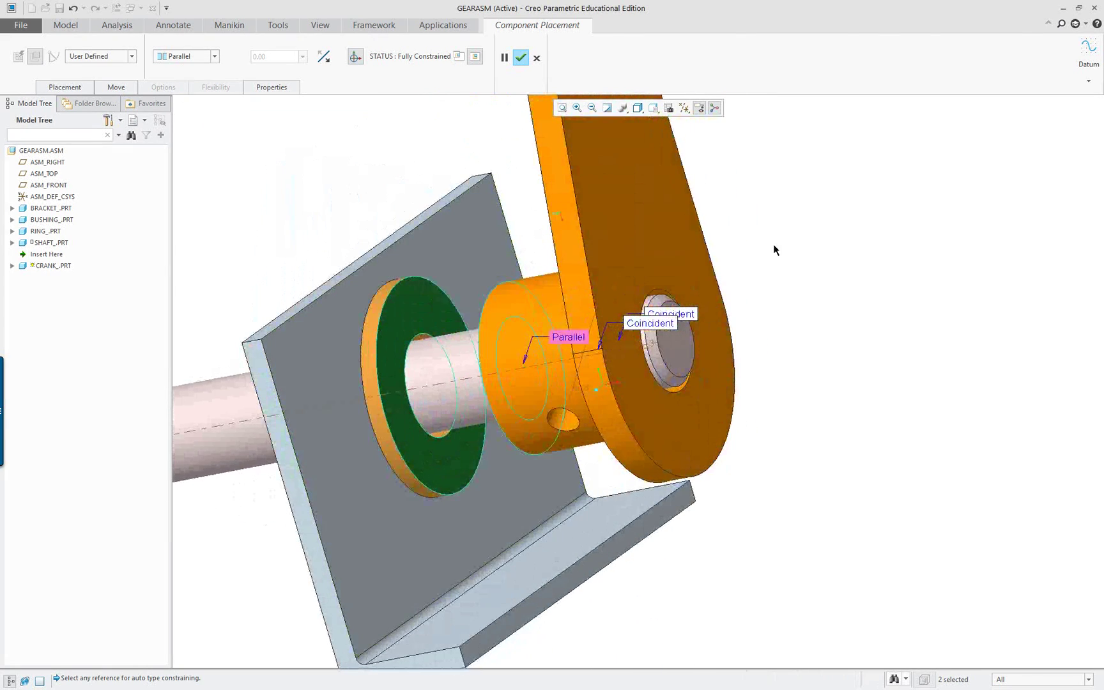
middle_click(789, 251)
scroll(789, 251, down, 3)
middle_drag(789, 251, 766, 287)
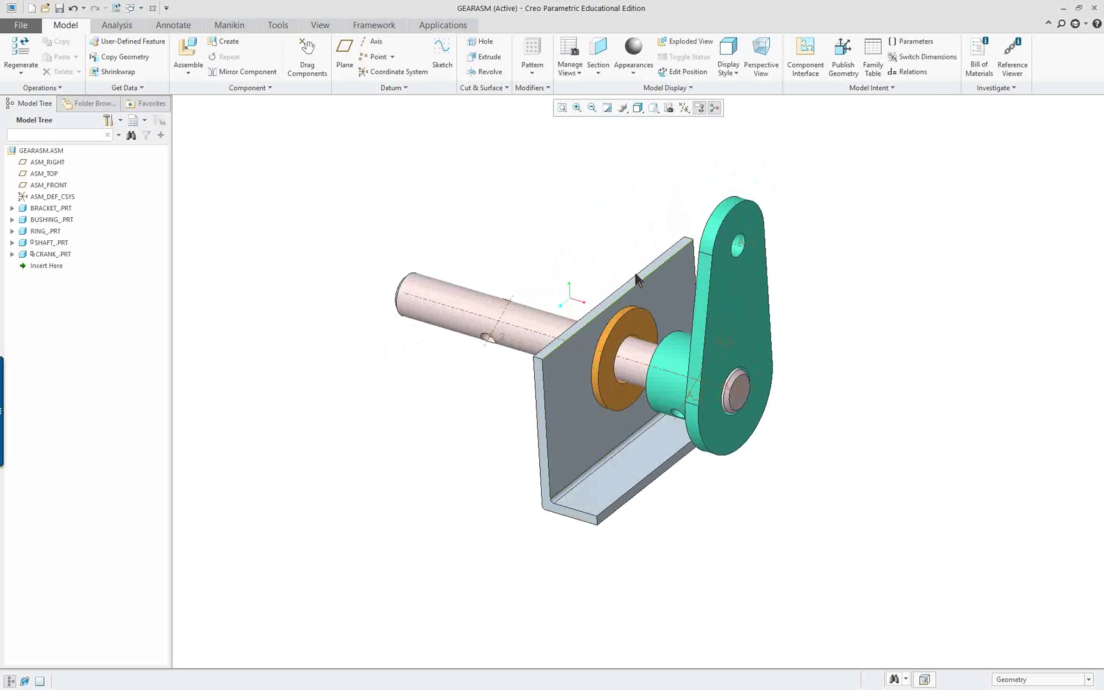
Bring gear_.prt from the GEAR_Parts folder into the assembly as the sixth component
scroll(766, 287, up, 2)
right_click(346, 262)
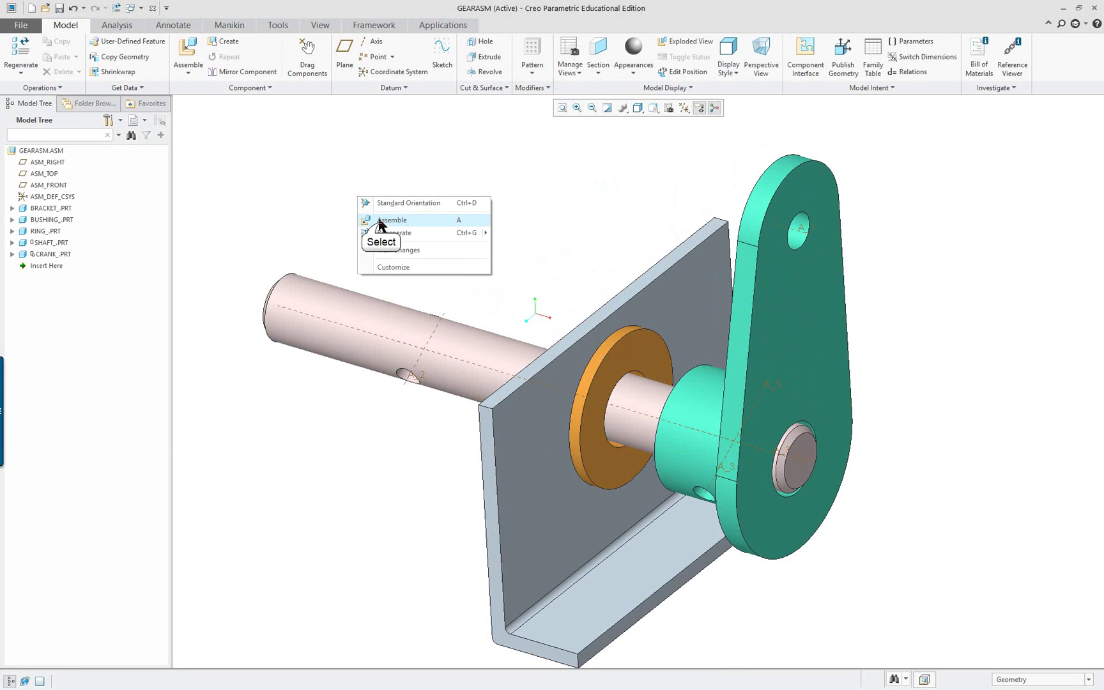
click(370, 221)
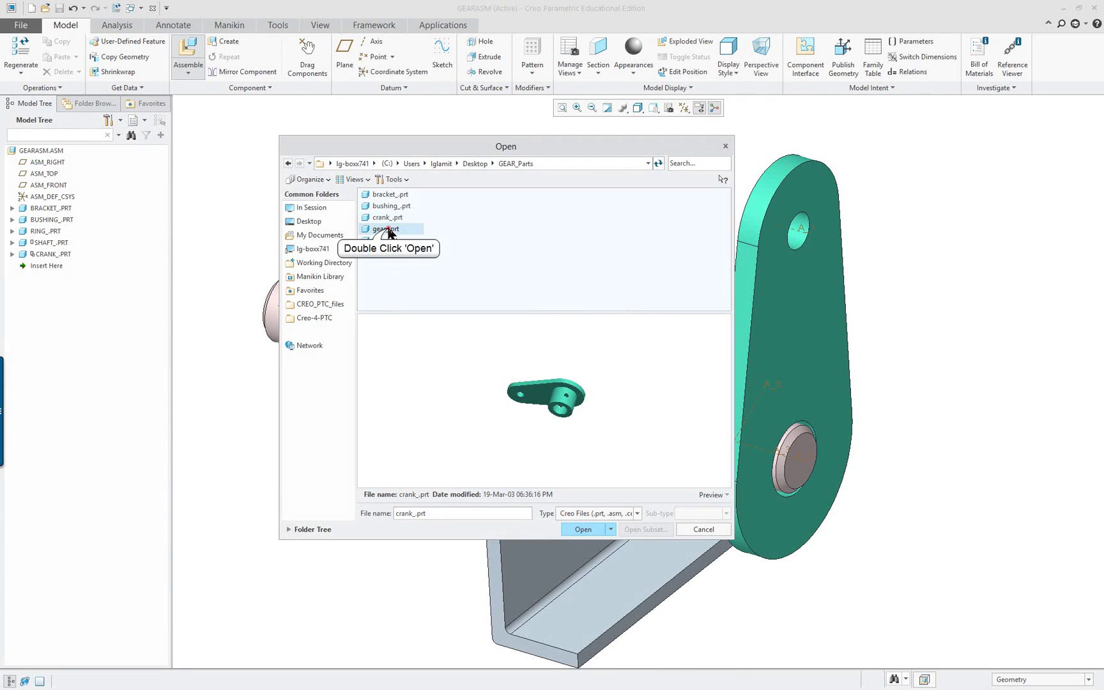
double_click(386, 229)
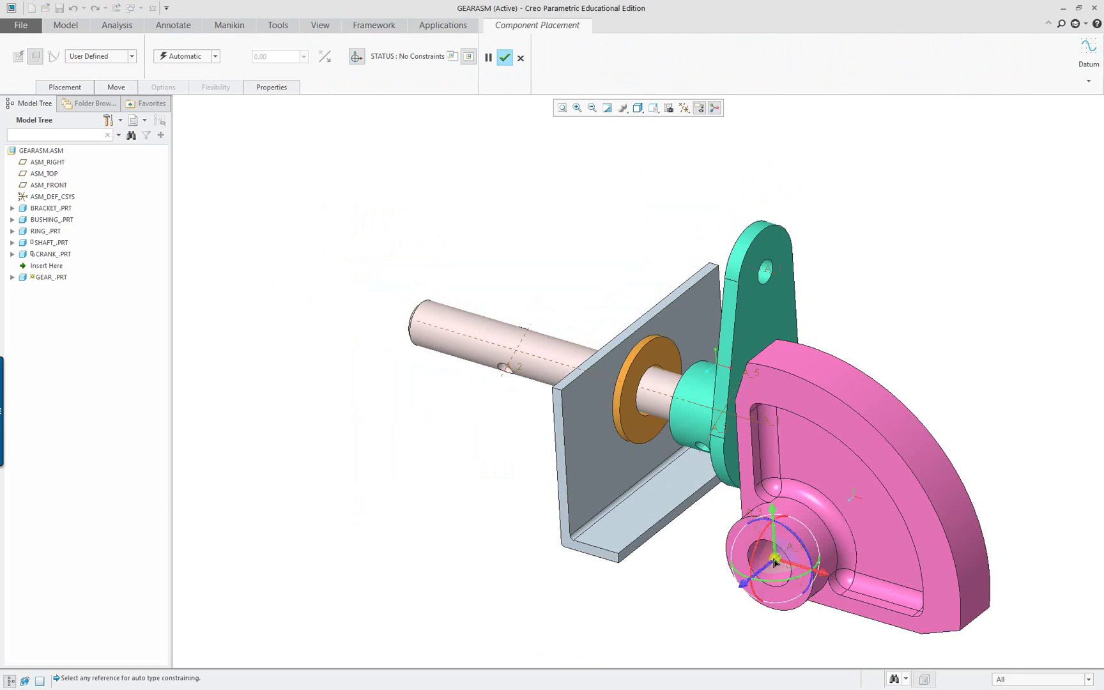
Constrain the gear's hub bore Coincident with the shaft's cylindrical surface
scroll(728, 542, up, 5)
click(725, 540)
scroll(725, 540, down, 5)
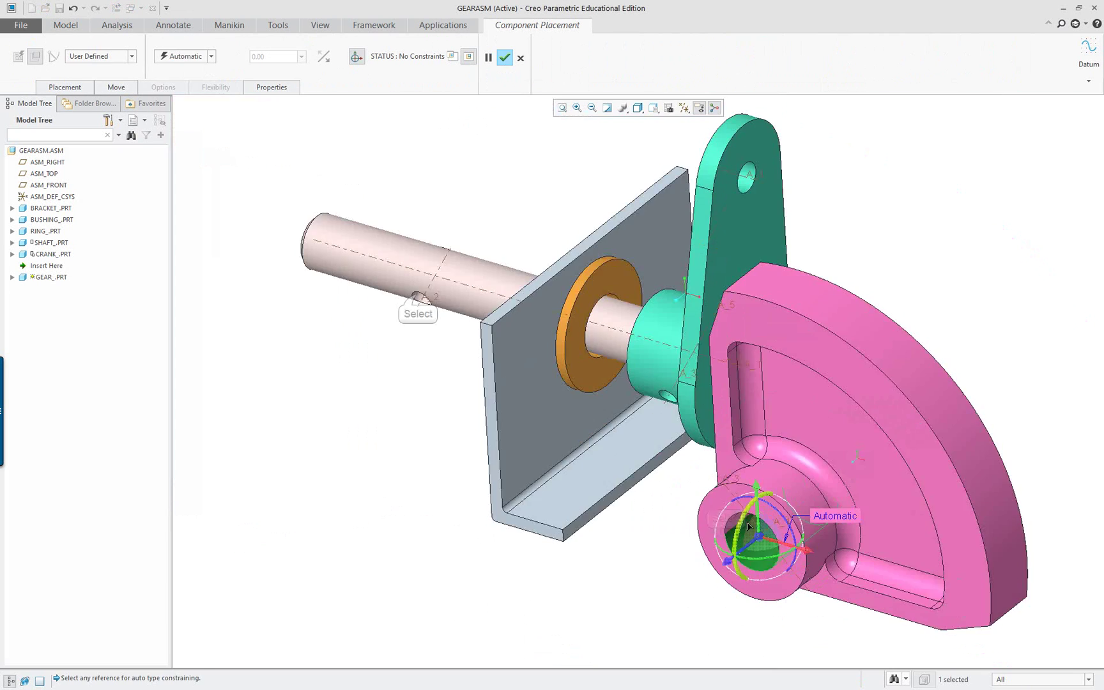
click(417, 296)
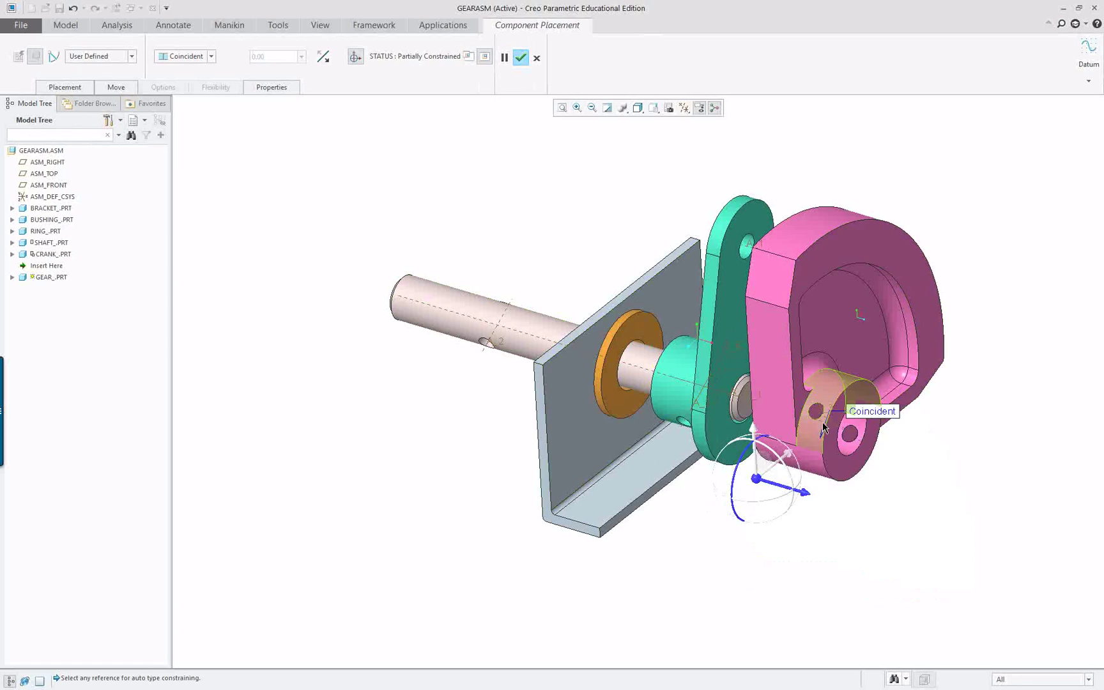
Constrain the gear hub's cross hole to the shaft's free cross hole behind the bracket and set the constraint type to Coincident
scroll(810, 424, up, 3)
scroll(810, 423, up, 2)
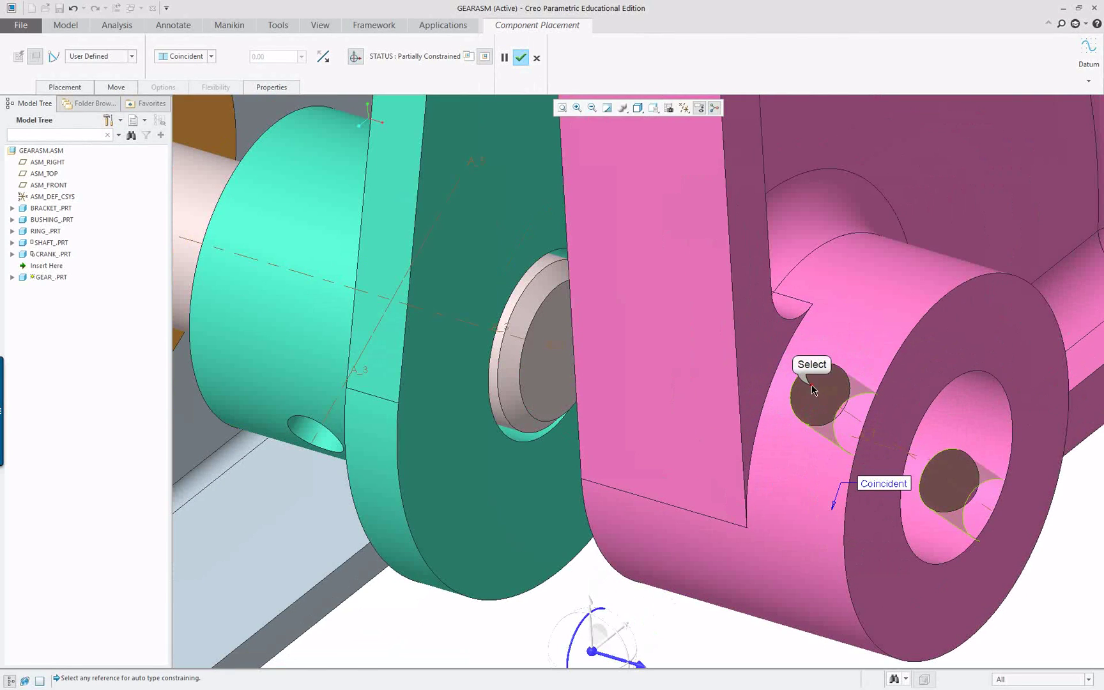
click(812, 390)
scroll(520, 404, down, 4)
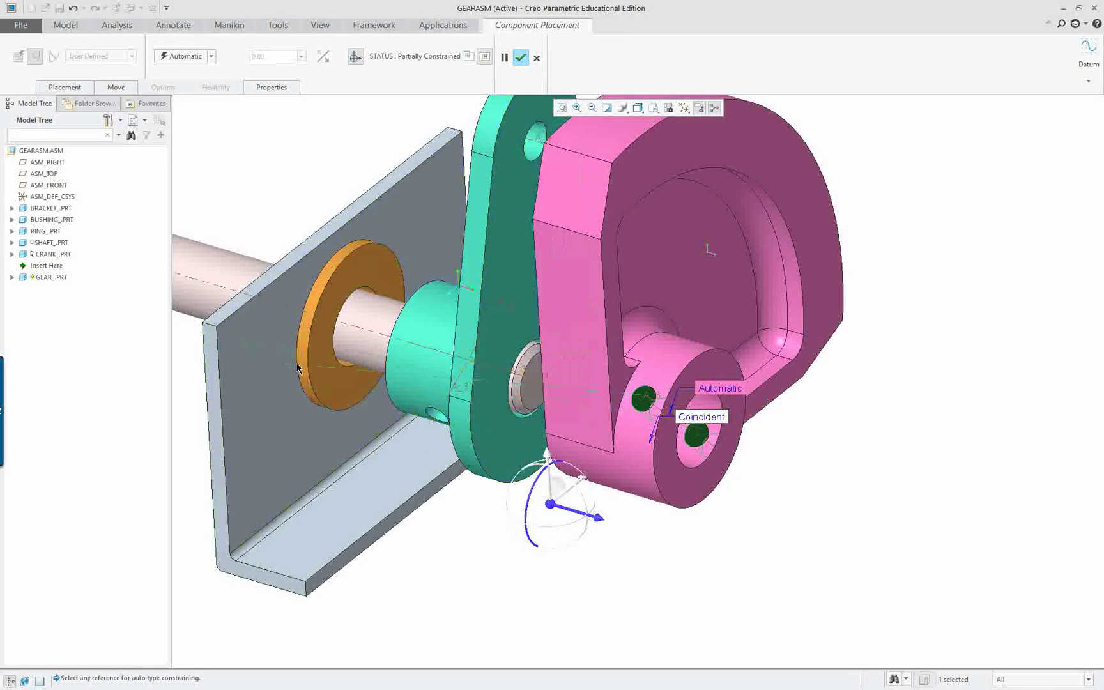
scroll(296, 368, down, 3)
scroll(201, 340, up, 4)
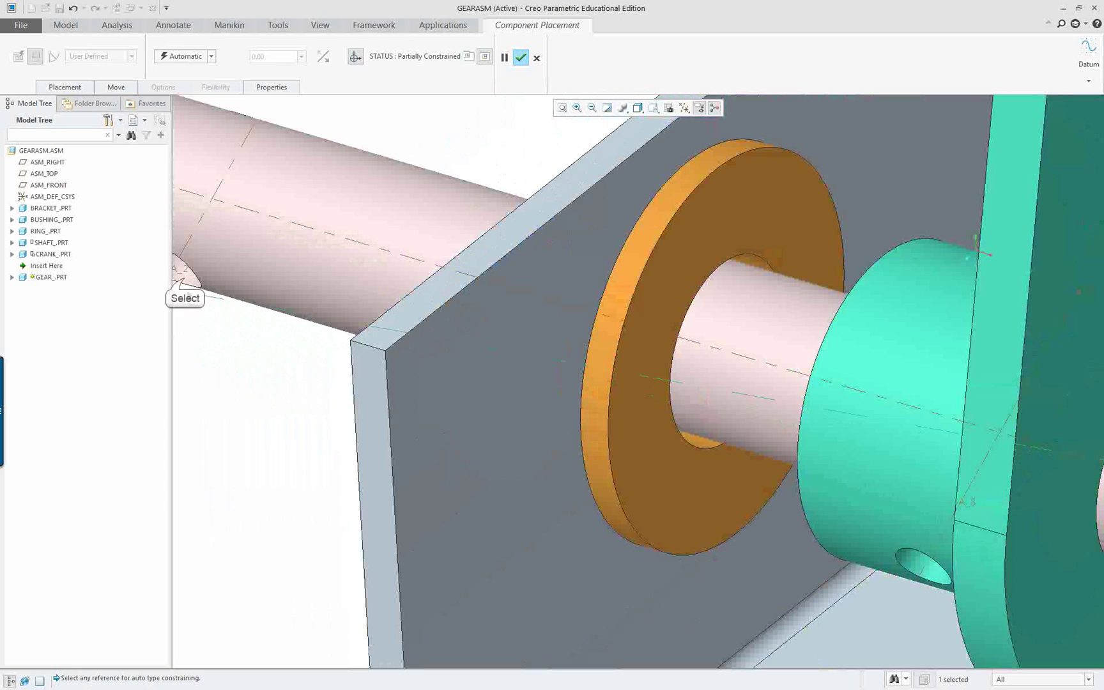
click(185, 281)
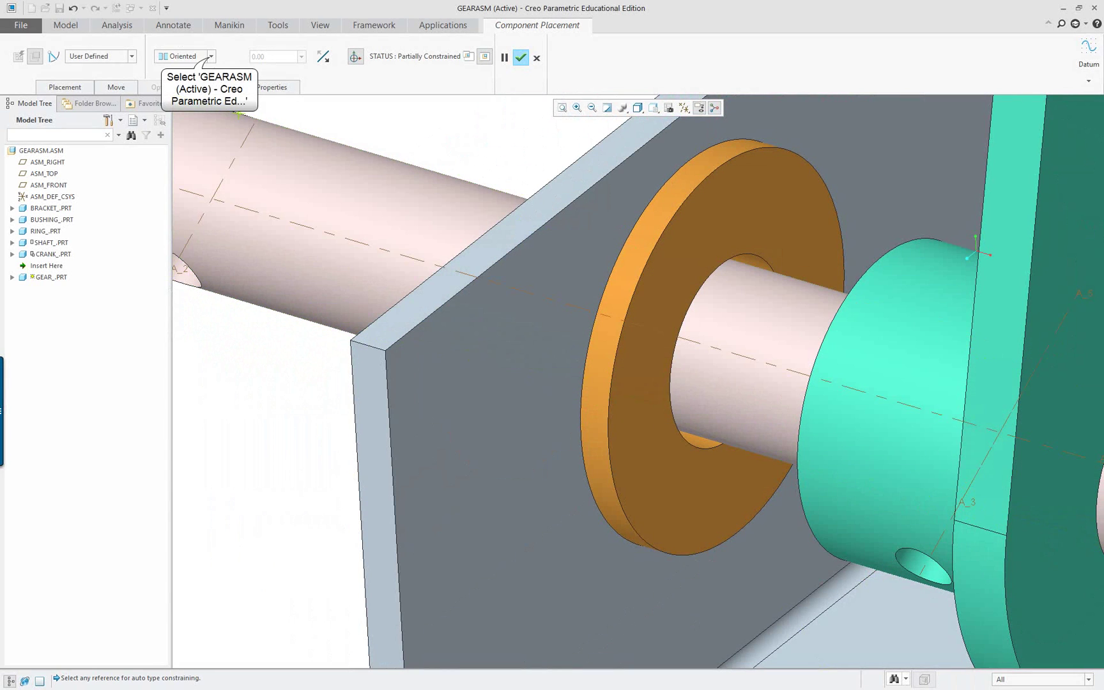
click(211, 57)
click(182, 82)
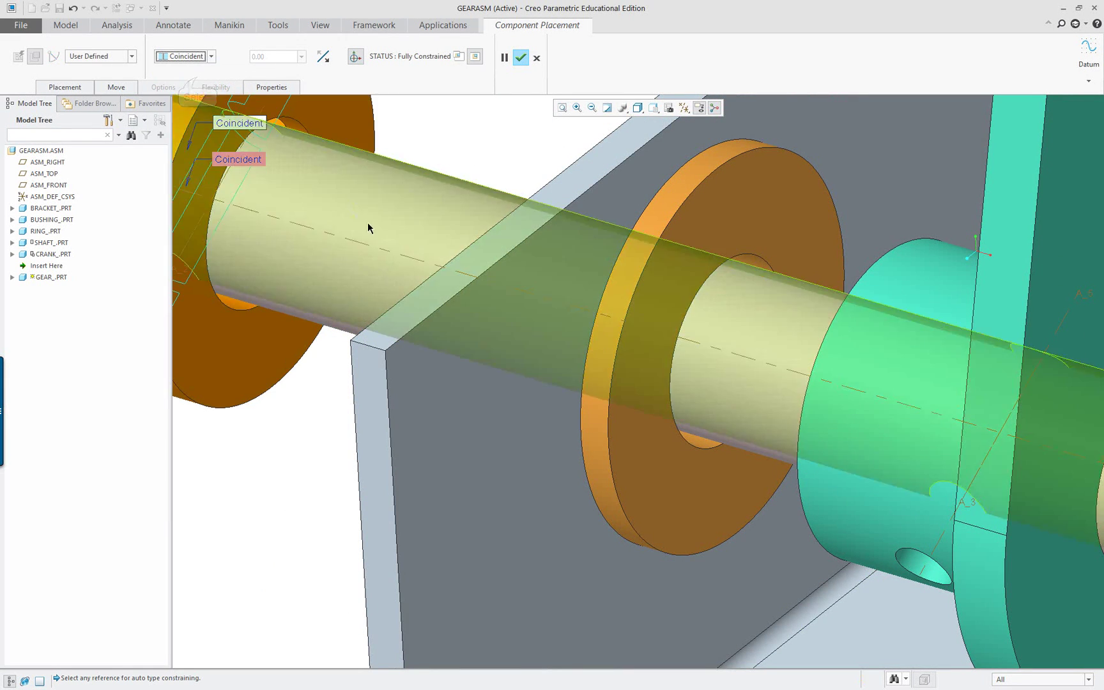
Add a new placement constraint between the gear hub's end face and the bushing's end face on the retaining ring side
scroll(401, 244, down, 5)
scroll(342, 167, up, 5)
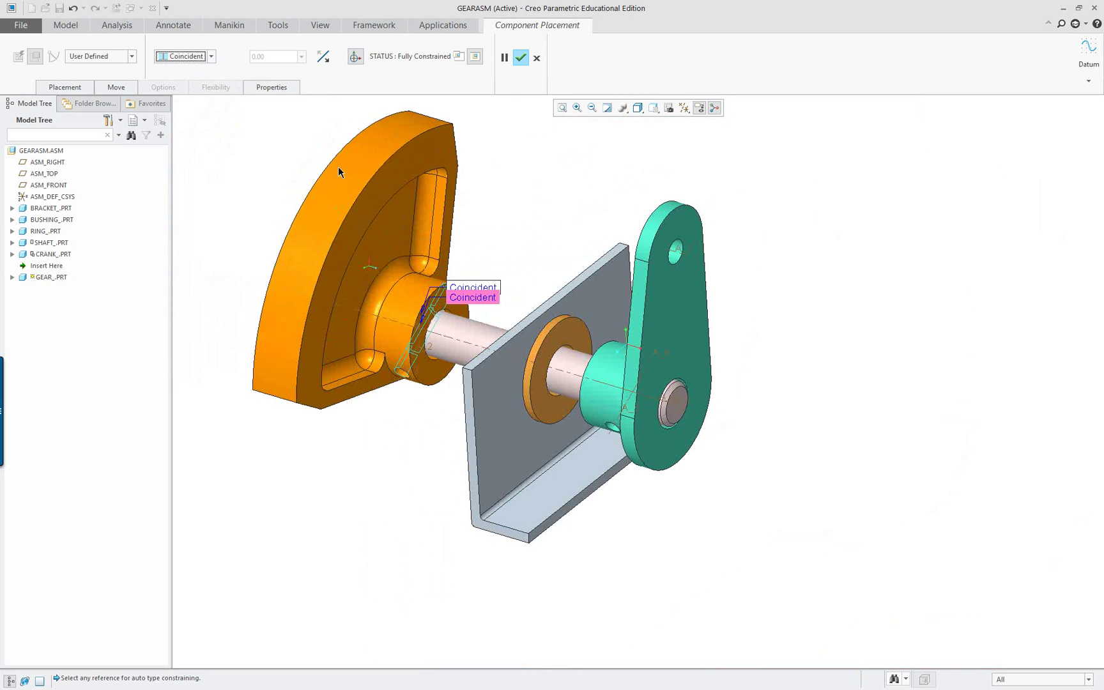
middle_drag(419, 261, 561, 185)
right_click(560, 184)
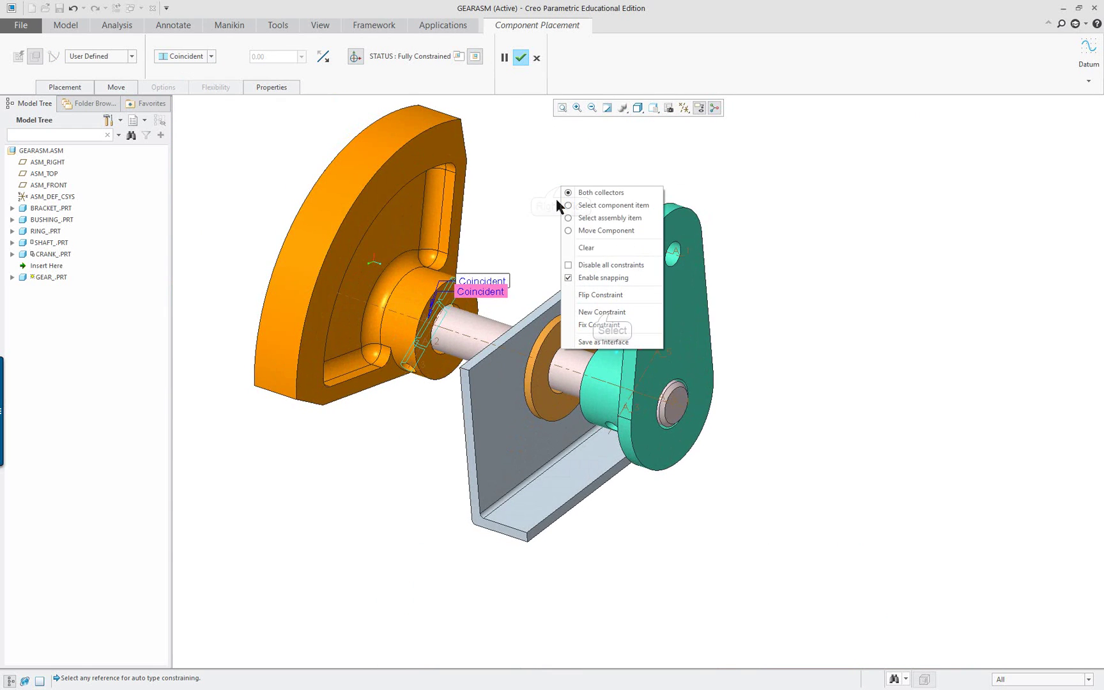
click(610, 311)
click(447, 297)
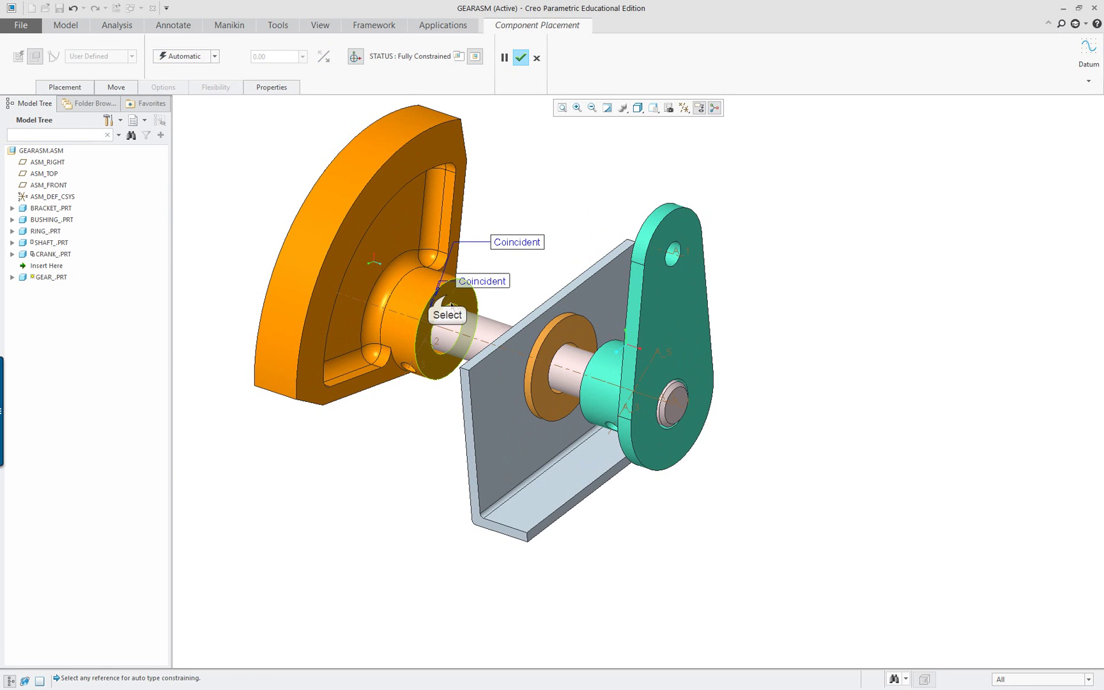
middle_drag(488, 336, 527, 386)
scroll(527, 386, up, 5)
scroll(521, 359, up, 2)
click(522, 359)
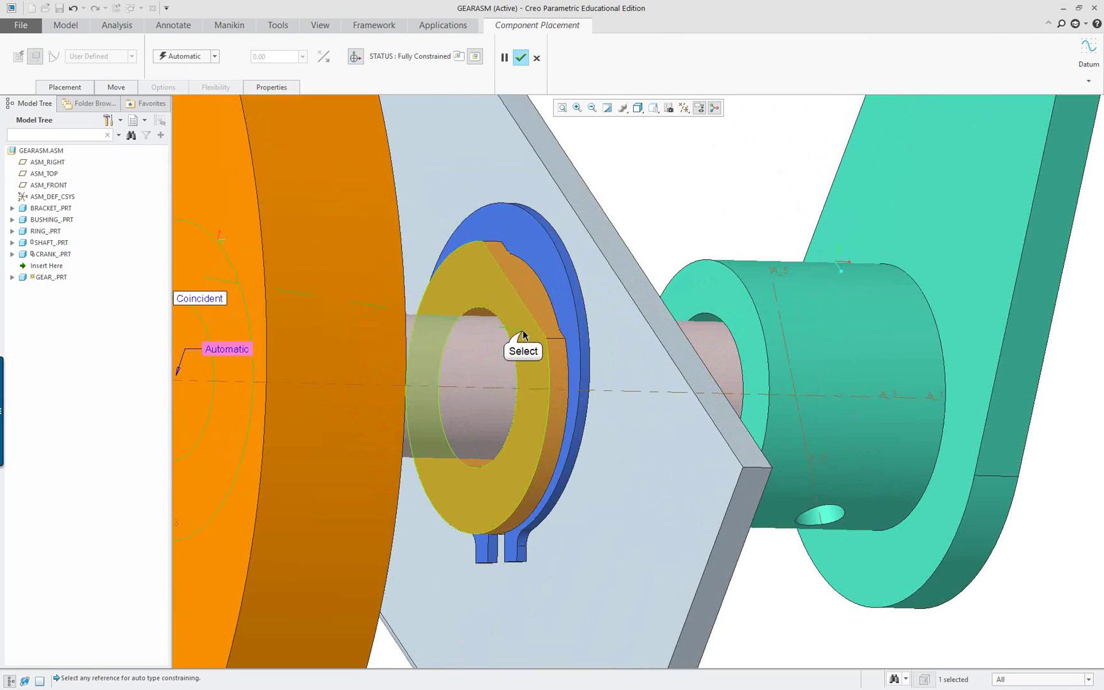
click(523, 330)
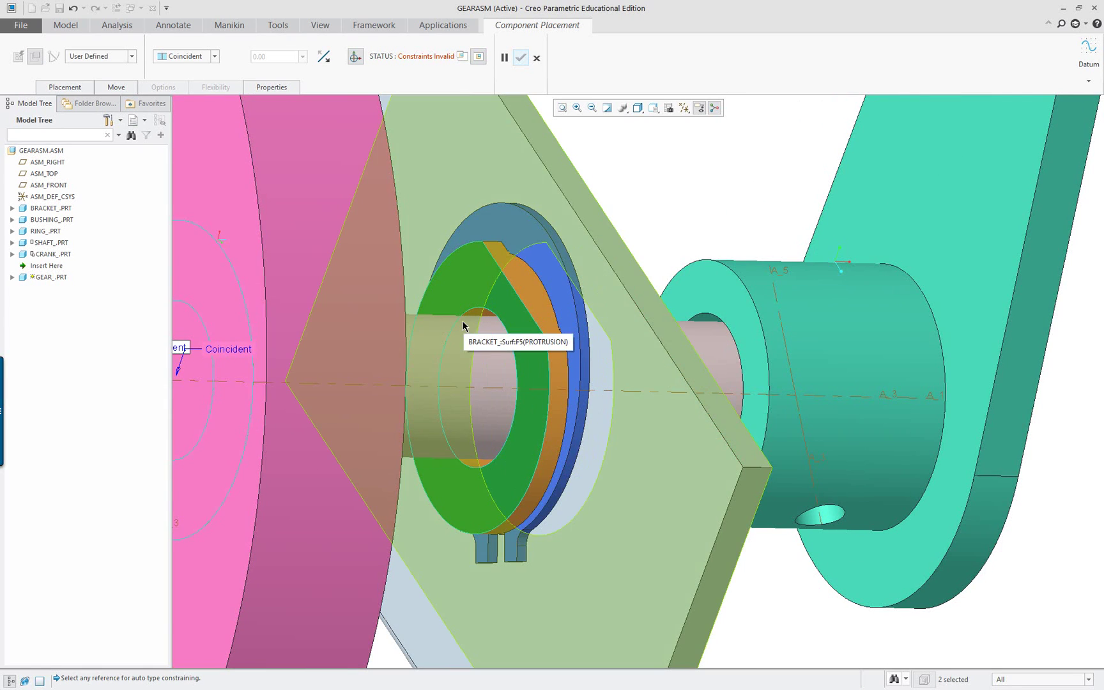
Set the constraint between the gear hub face and the bushing end face to Parallel
scroll(464, 326, down, 4)
middle_drag(439, 305, 339, 281)
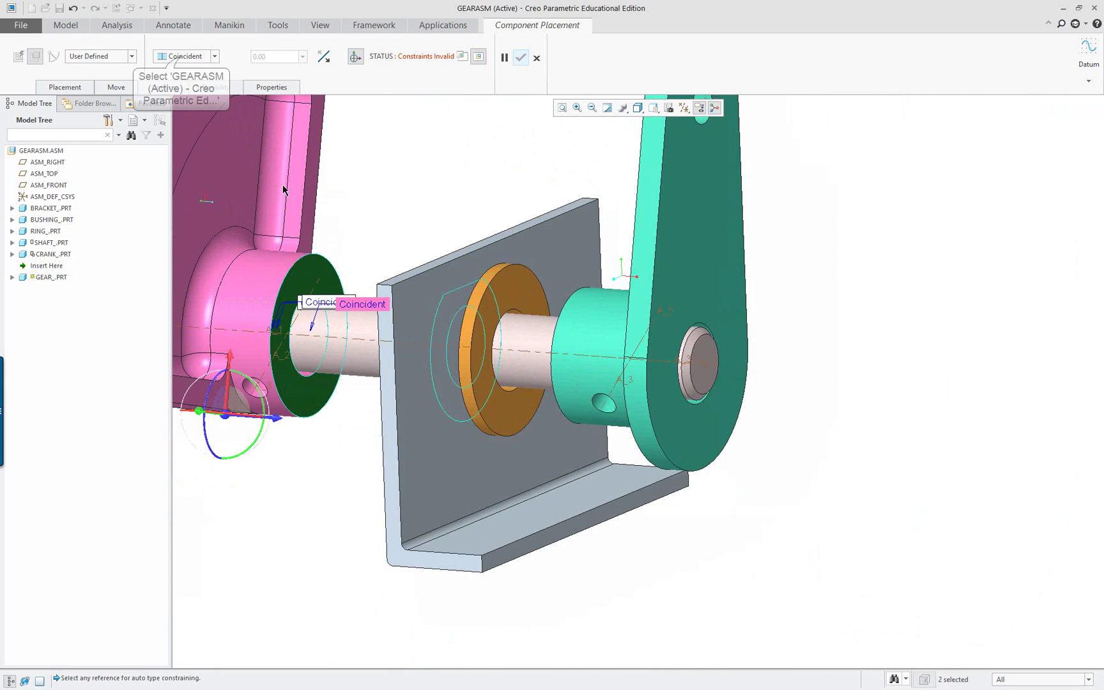
click(182, 57)
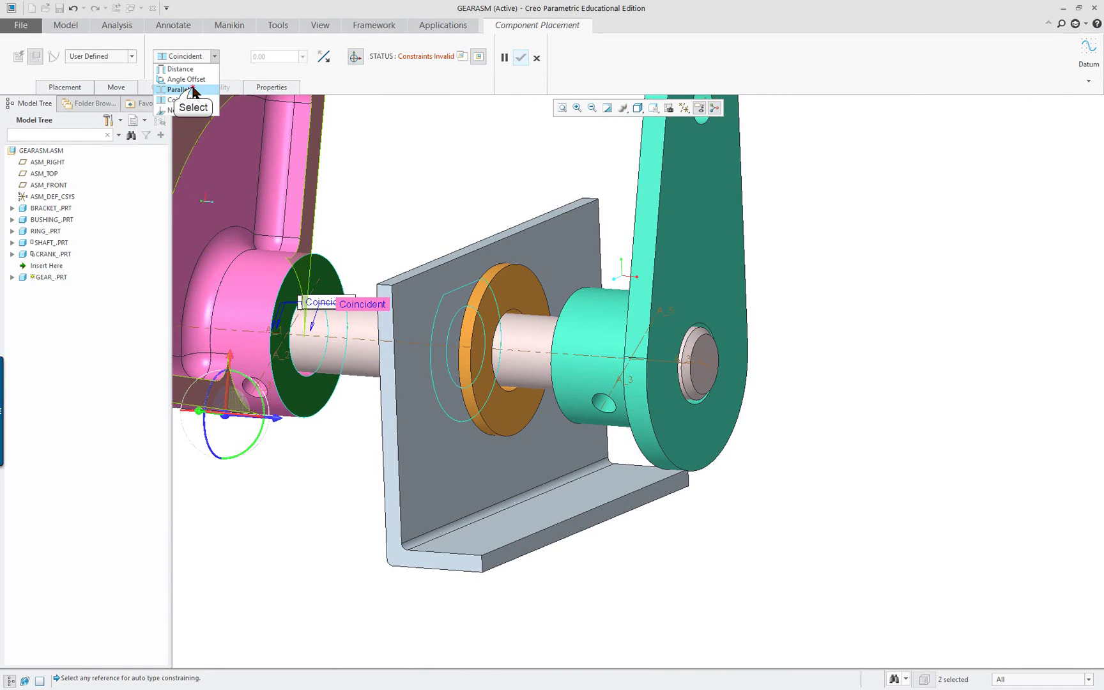
click(186, 90)
scroll(428, 195, down, 5)
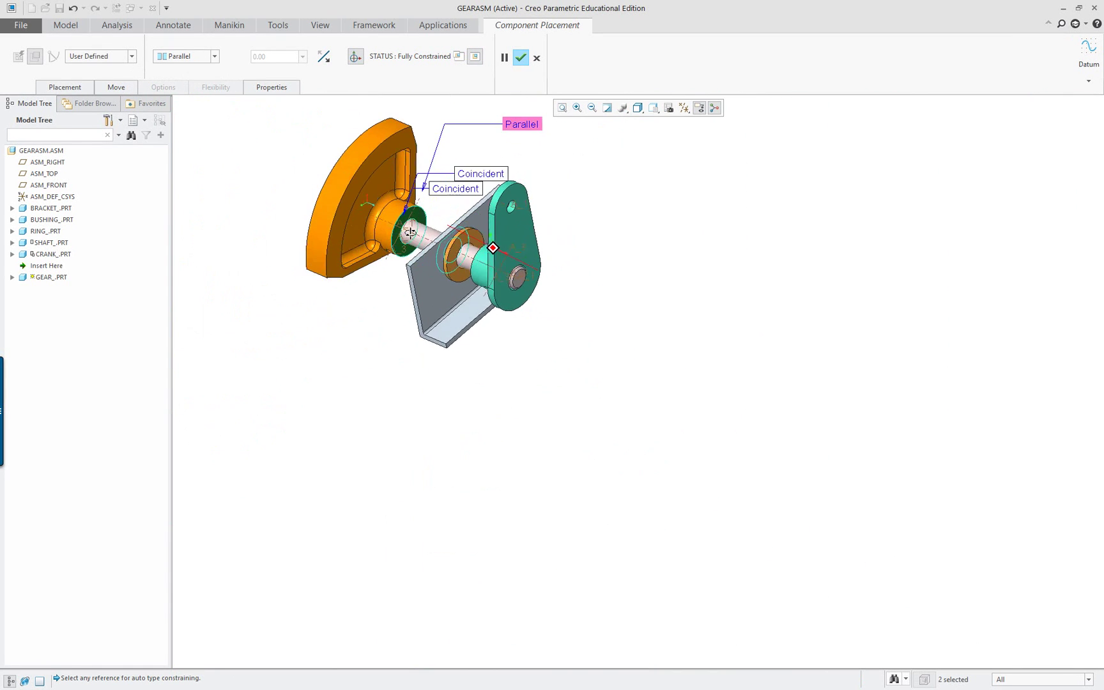
Accept the gear's placement on the shaft with its two Coincident constraints and one Parallel constraint
middle_drag(410, 232, 409, 245)
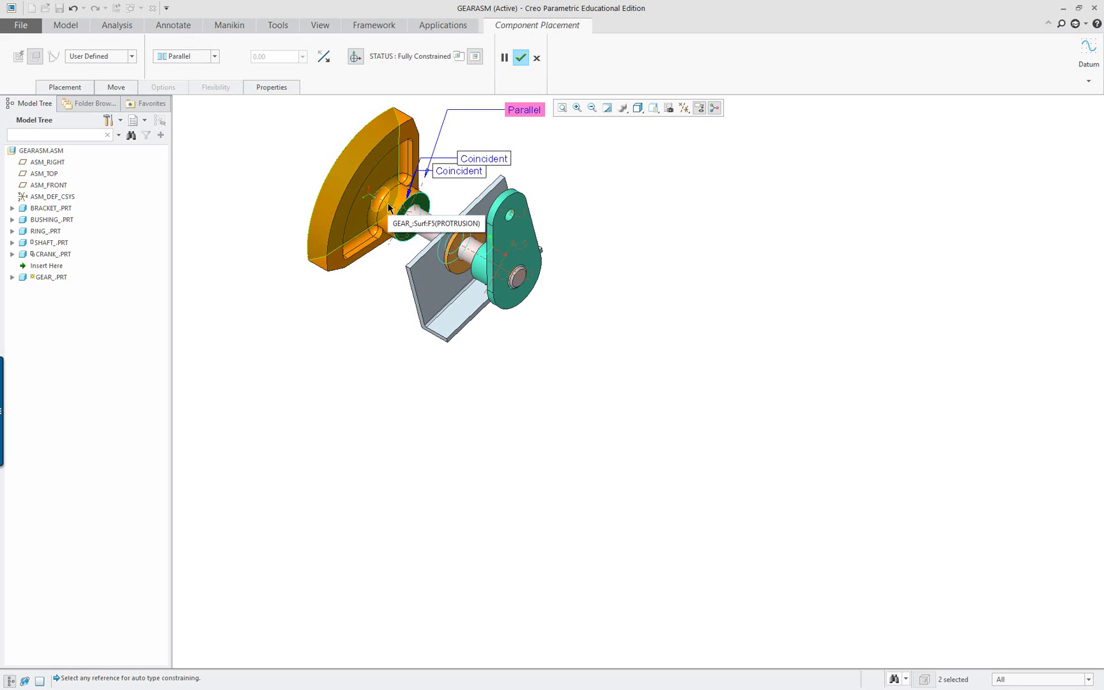
scroll(389, 207, down, 2)
middle_drag(389, 195, 439, 444)
scroll(440, 444, up, 6)
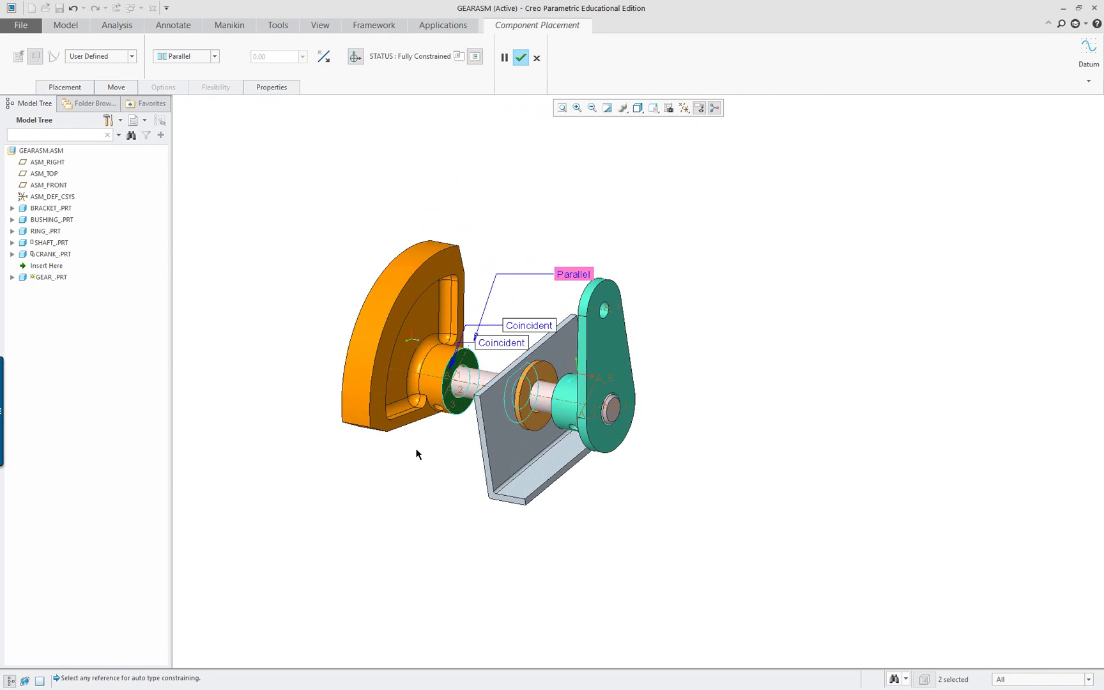
middle_click(453, 439)
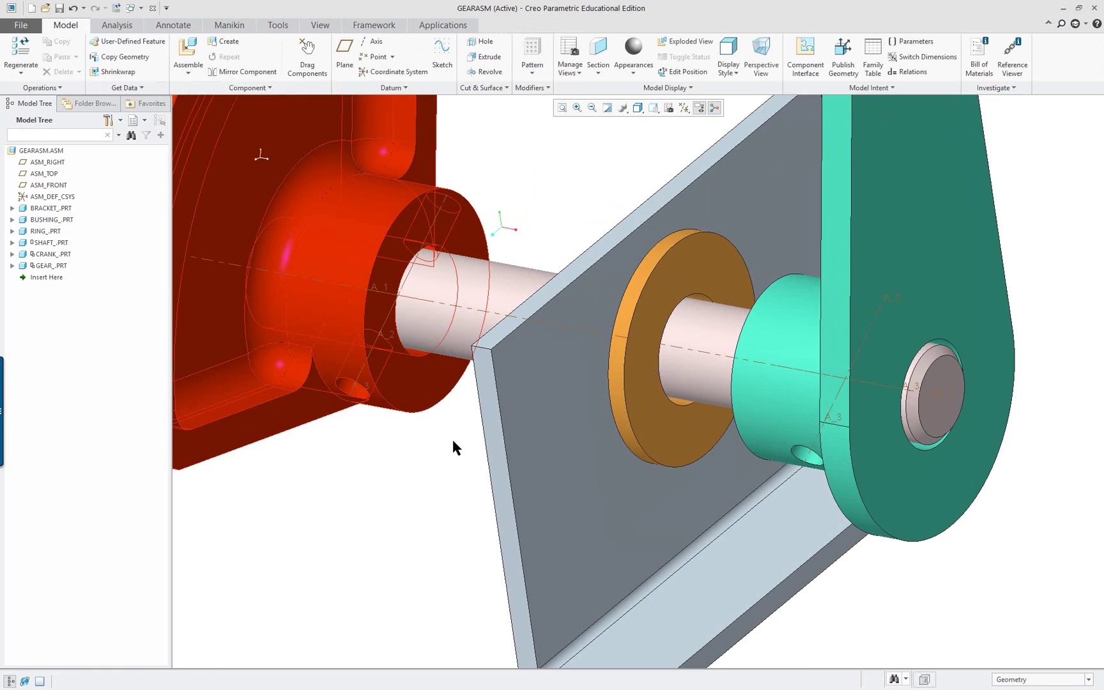
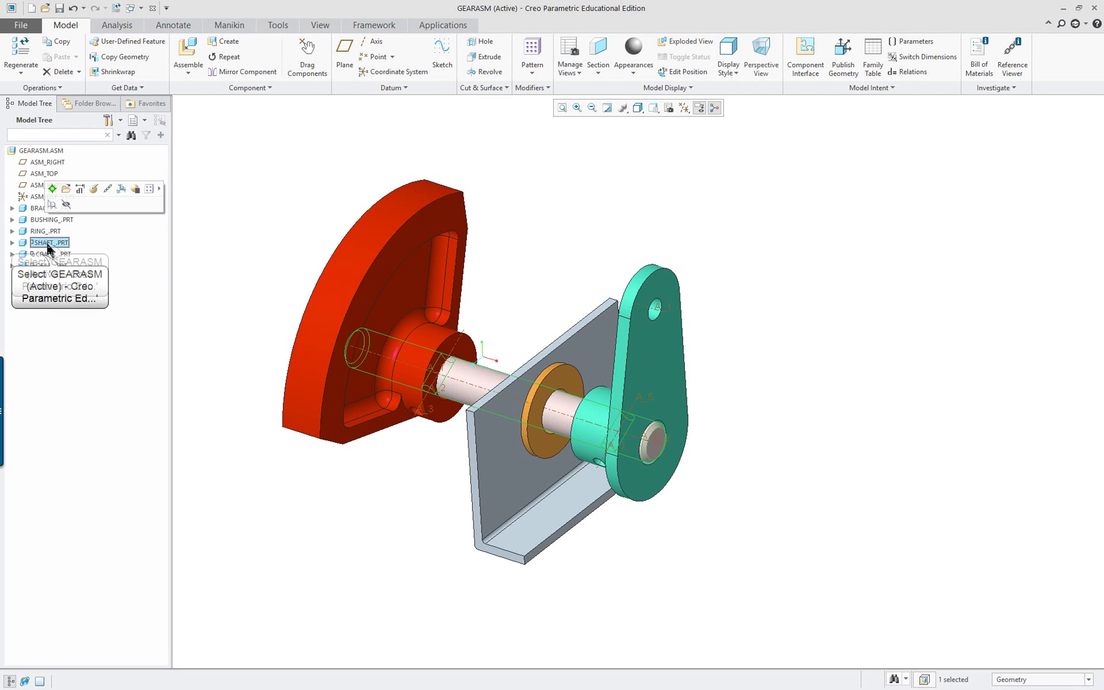
Redefine the shaft's placement and try Allow Assumptions with its Distance constraint selected, leaving the option off
click(48, 251)
click(38, 243)
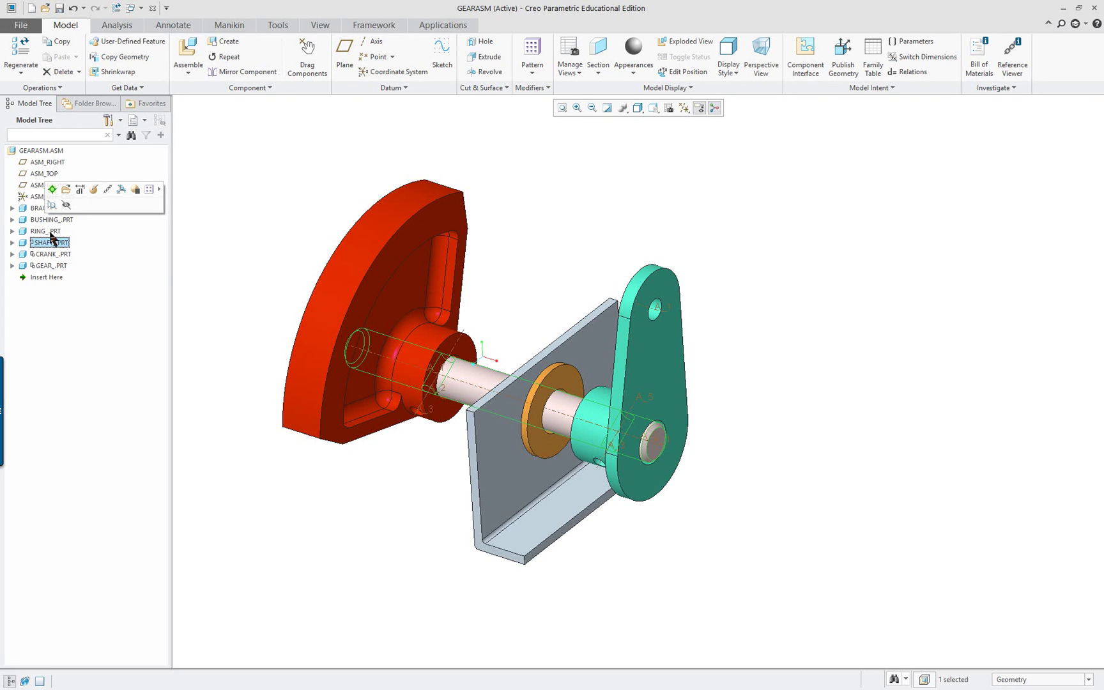
click(94, 189)
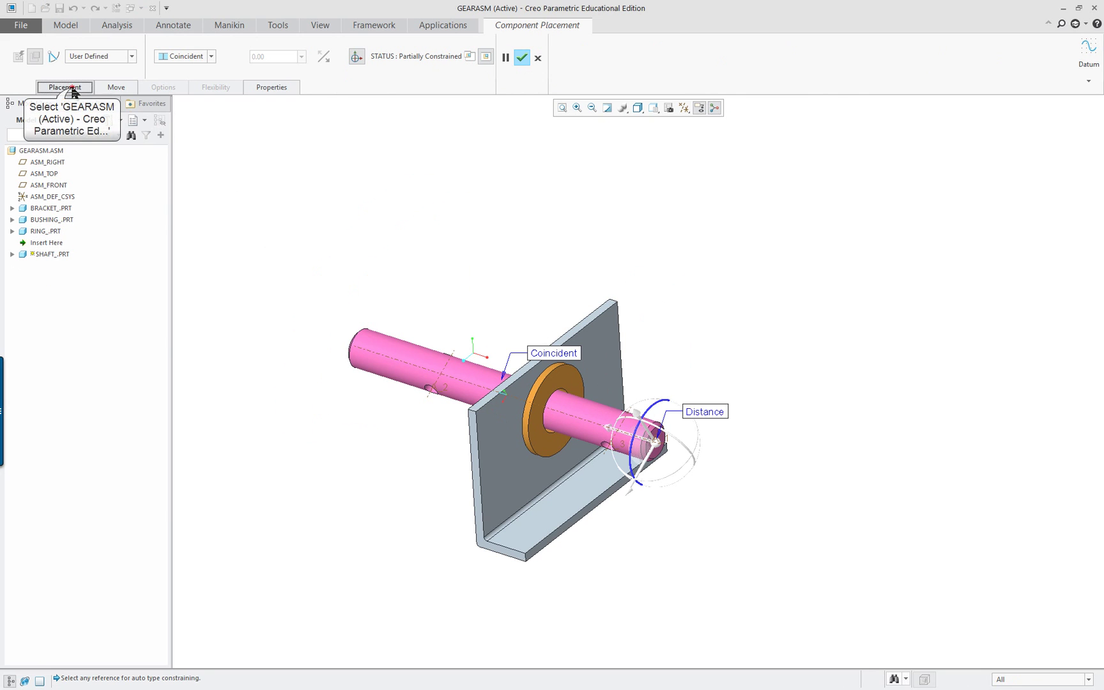
click(70, 89)
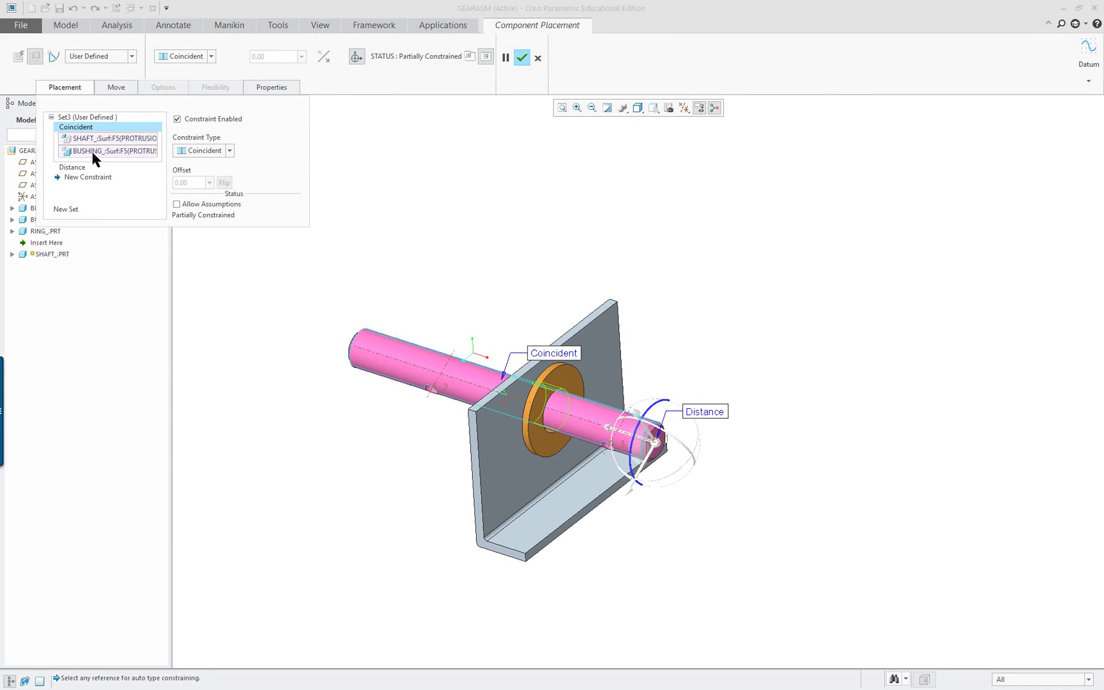
click(80, 167)
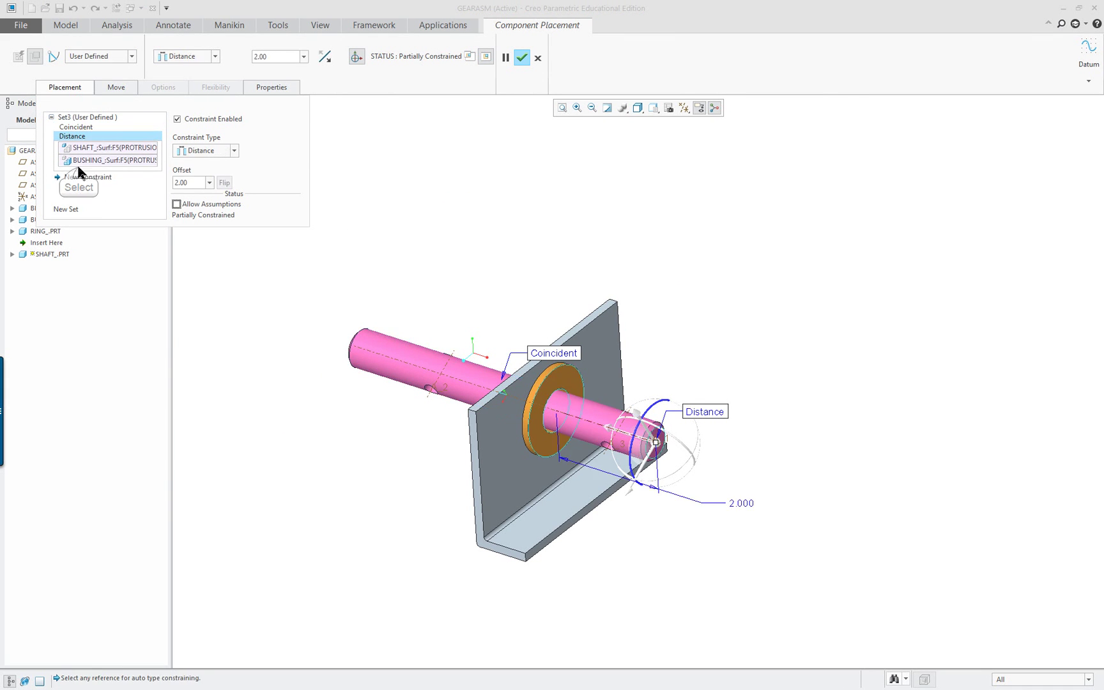
click(176, 204)
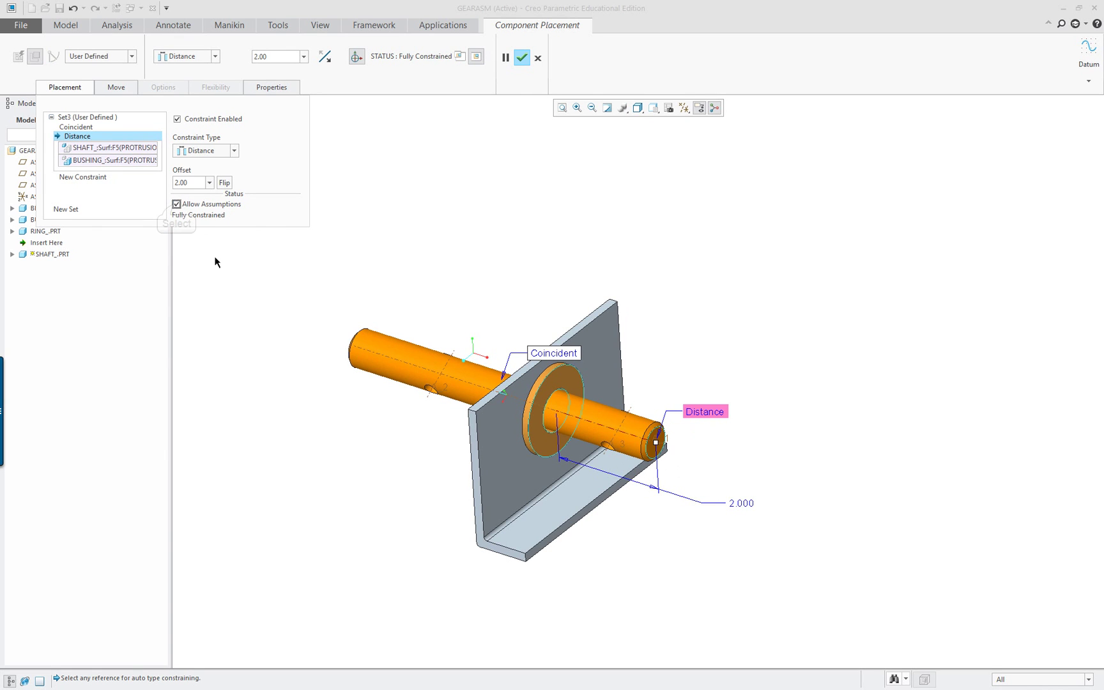
click(175, 204)
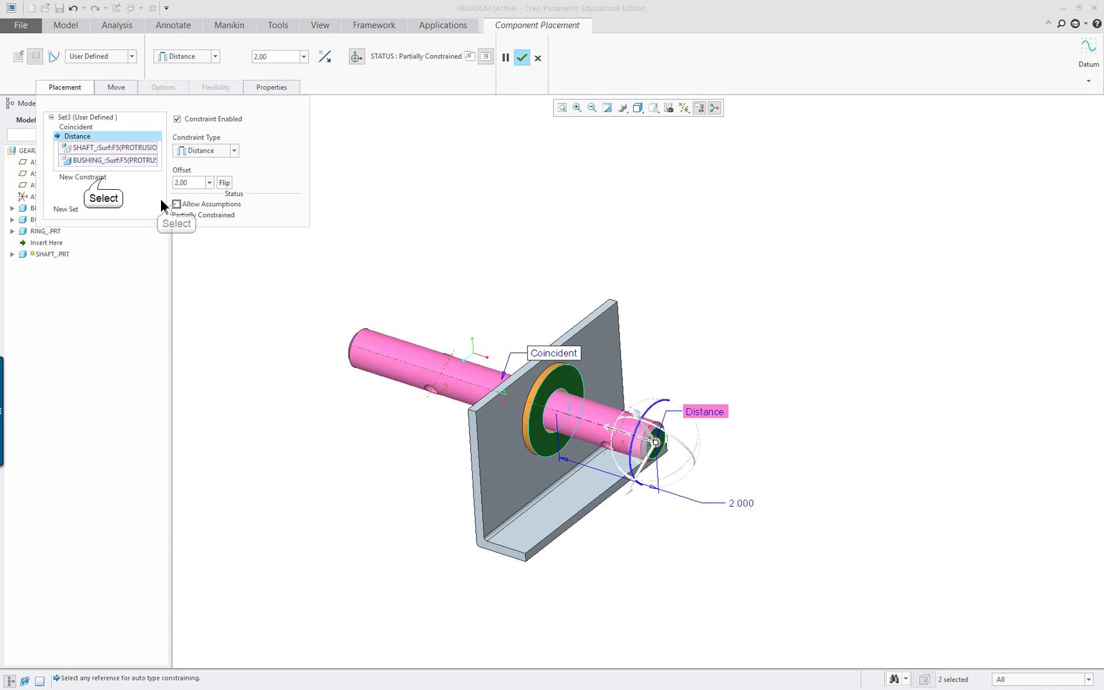
Display the datum planes and add an Angle Offset constraint between the shaft's DTM1 plane and ASM_FRONT
click(104, 182)
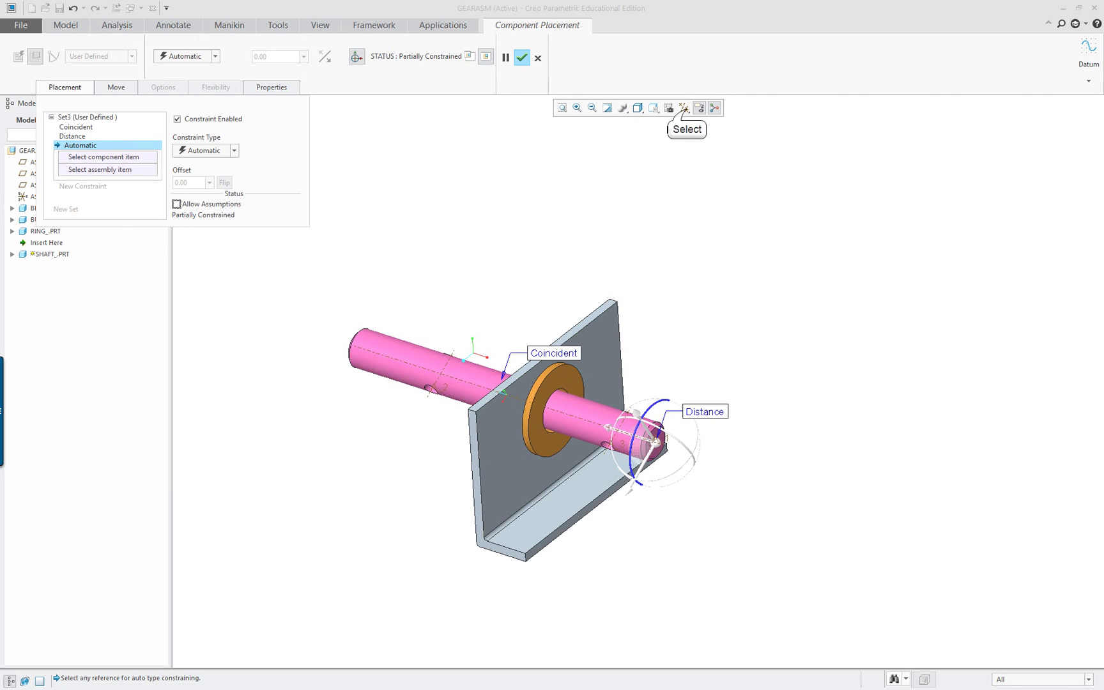
click(685, 109)
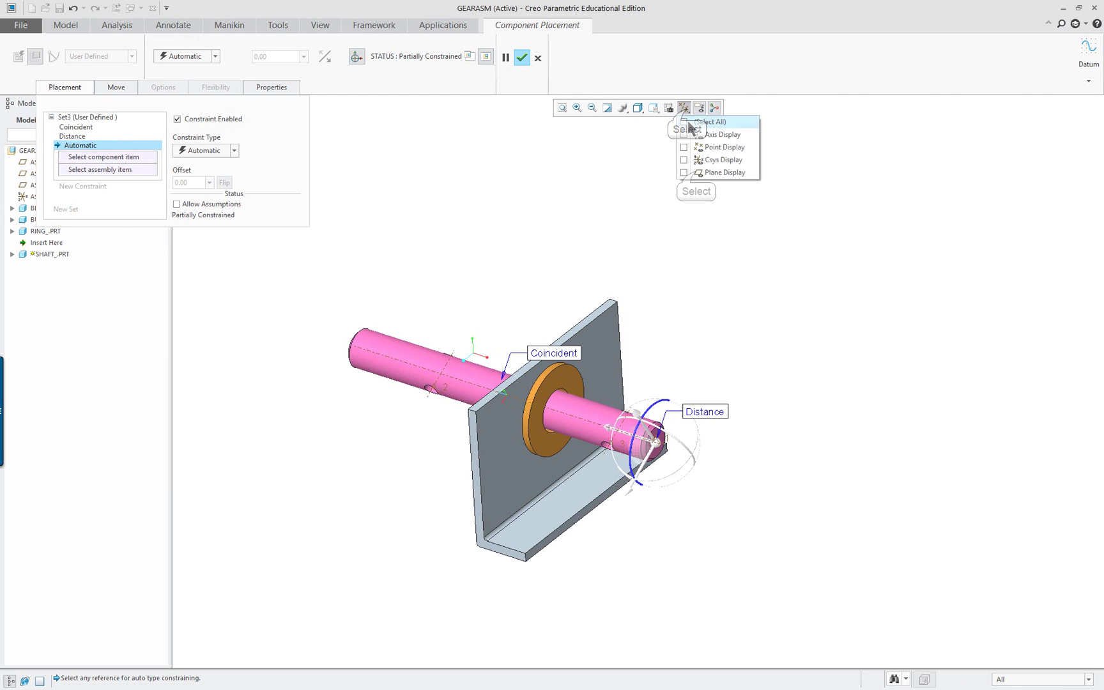
click(697, 173)
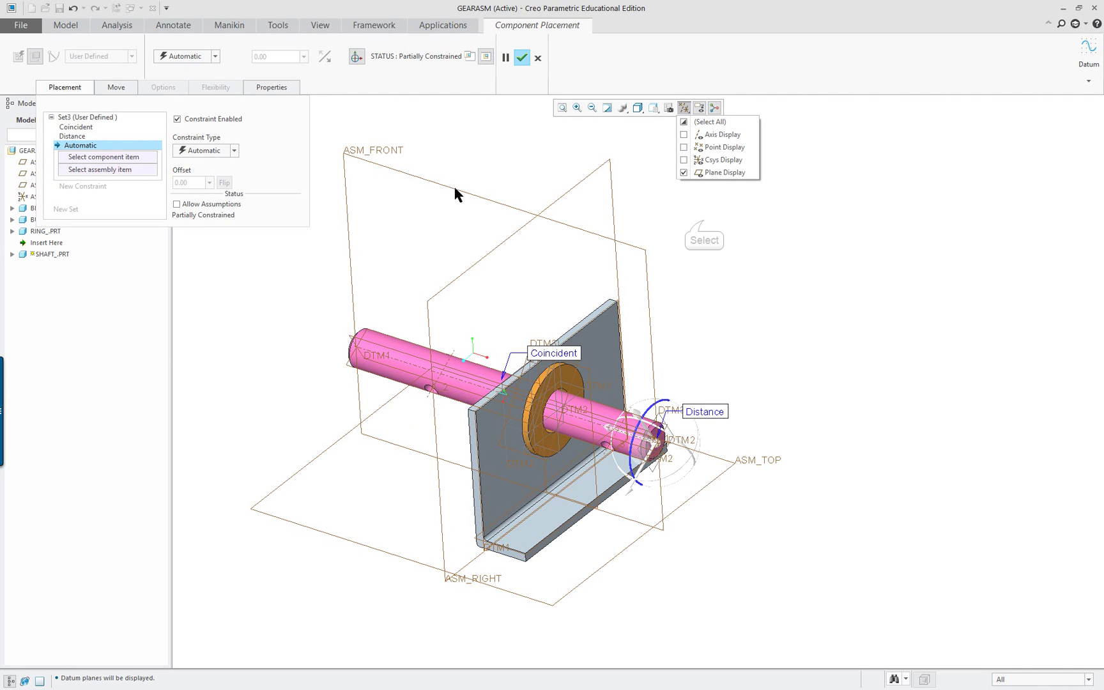
click(99, 157)
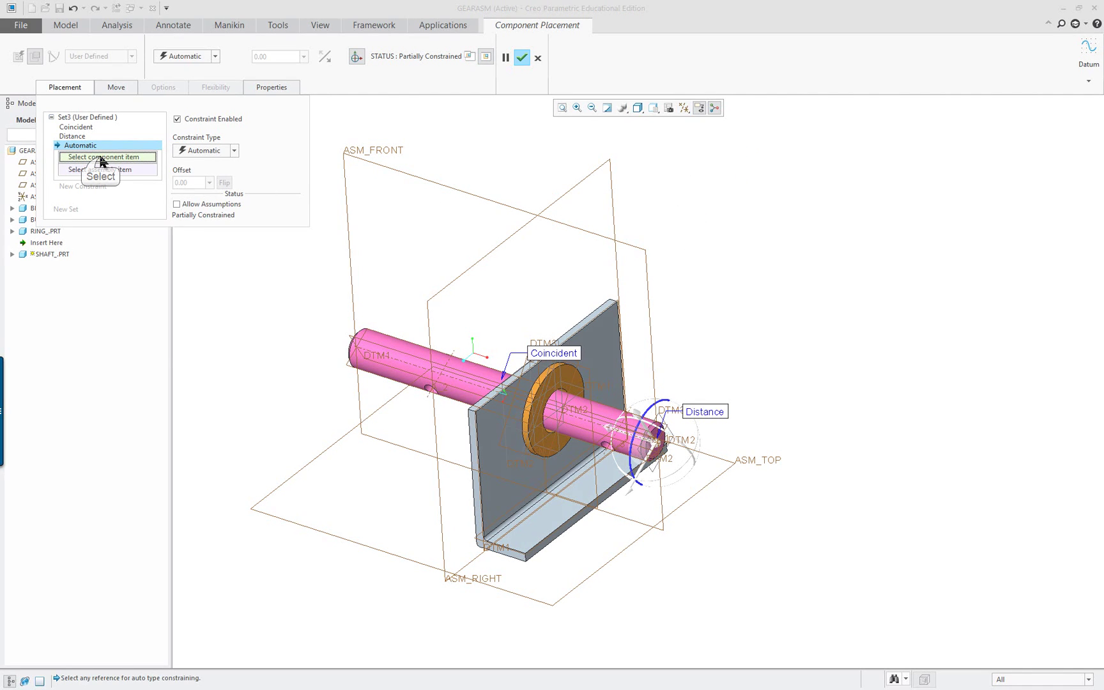
click(373, 348)
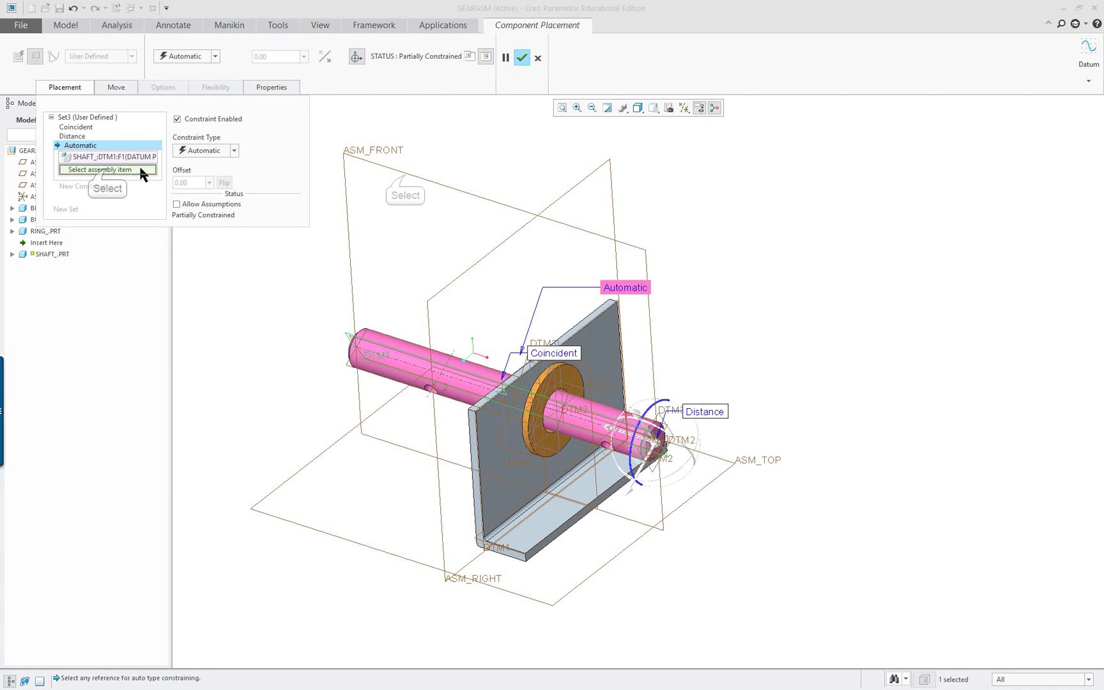
click(406, 177)
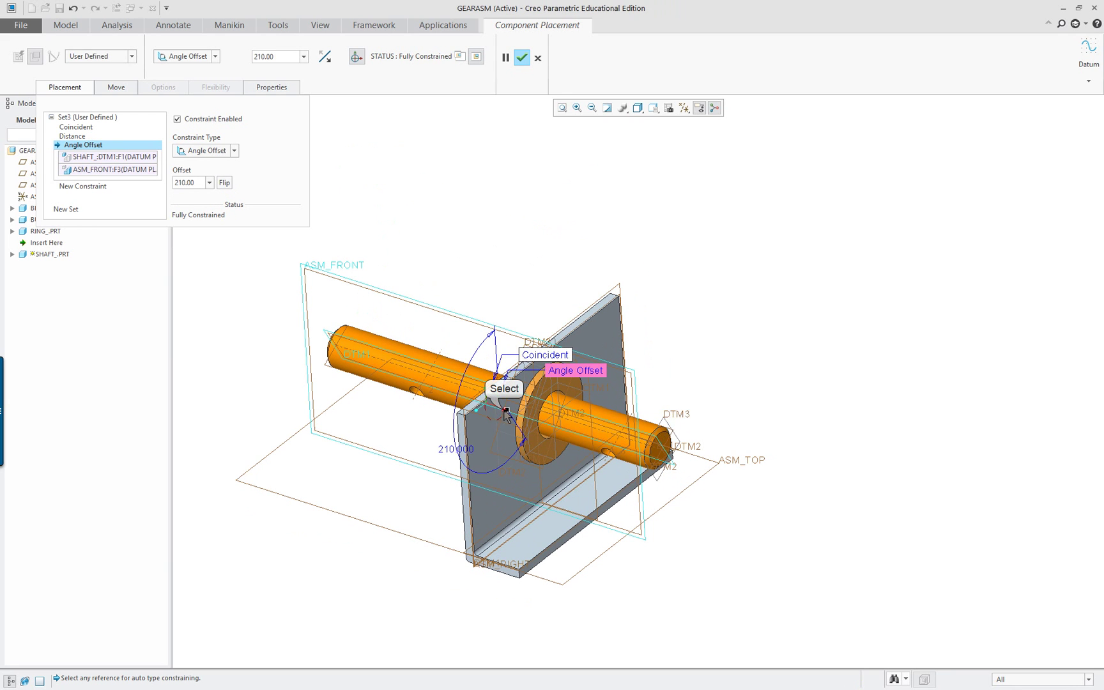
Set the Angle Offset between the shaft's DTM1 plane and ASM_FRONT to 117 and accept the shaft's placement
drag(506, 409, 479, 440)
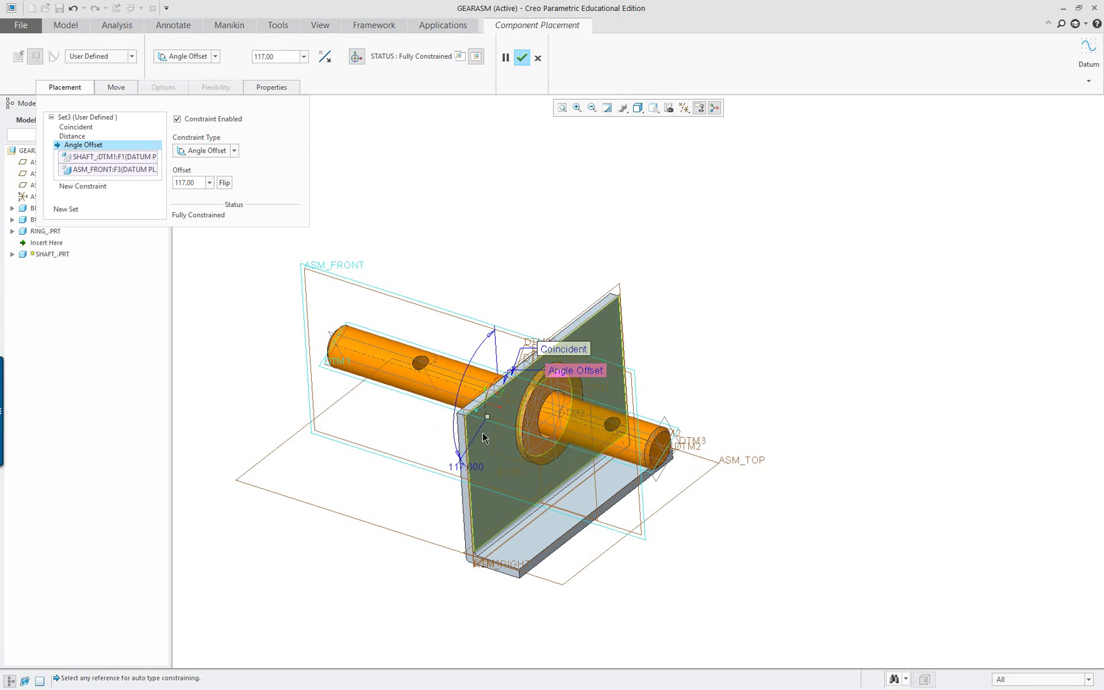
click(470, 478)
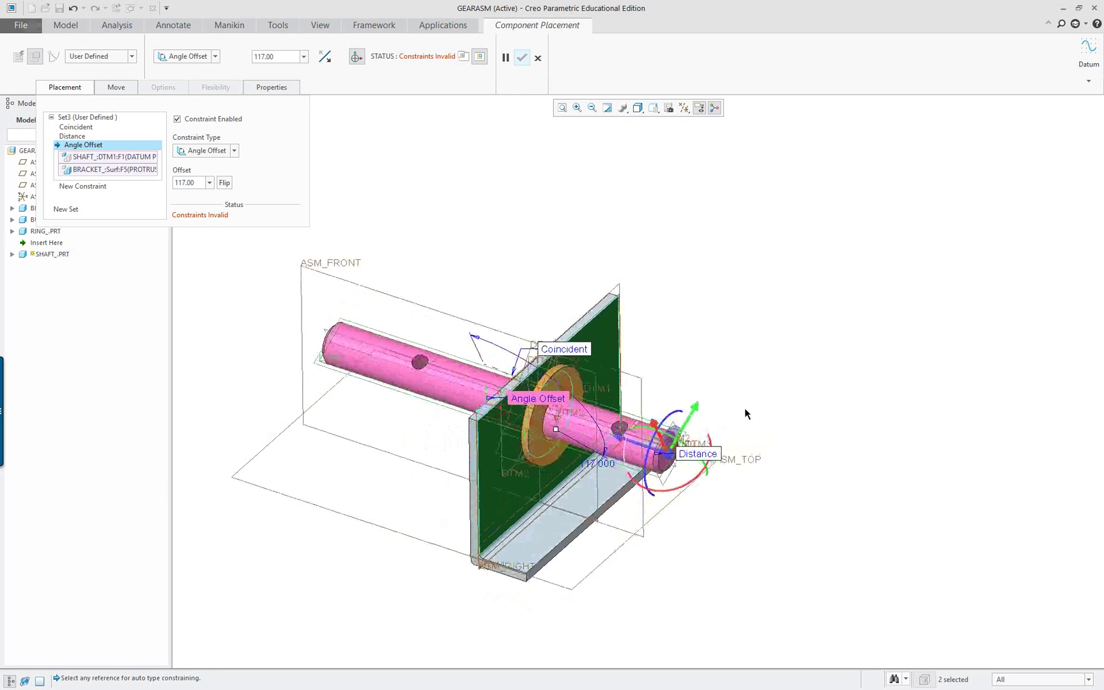
click(350, 319)
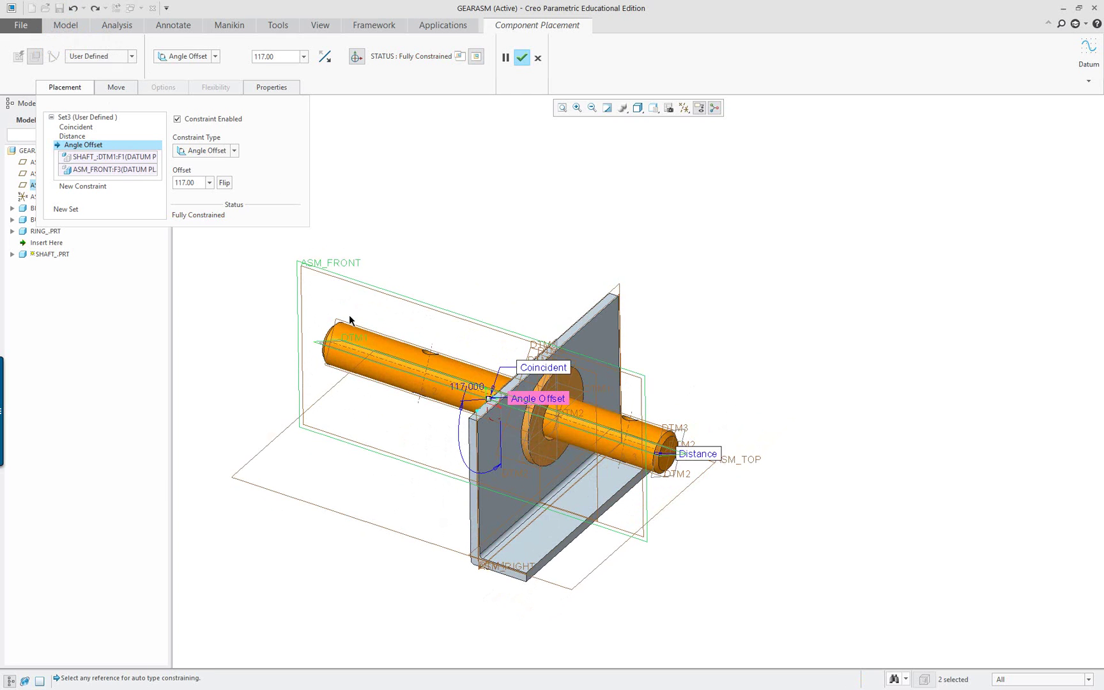
middle_click(452, 263)
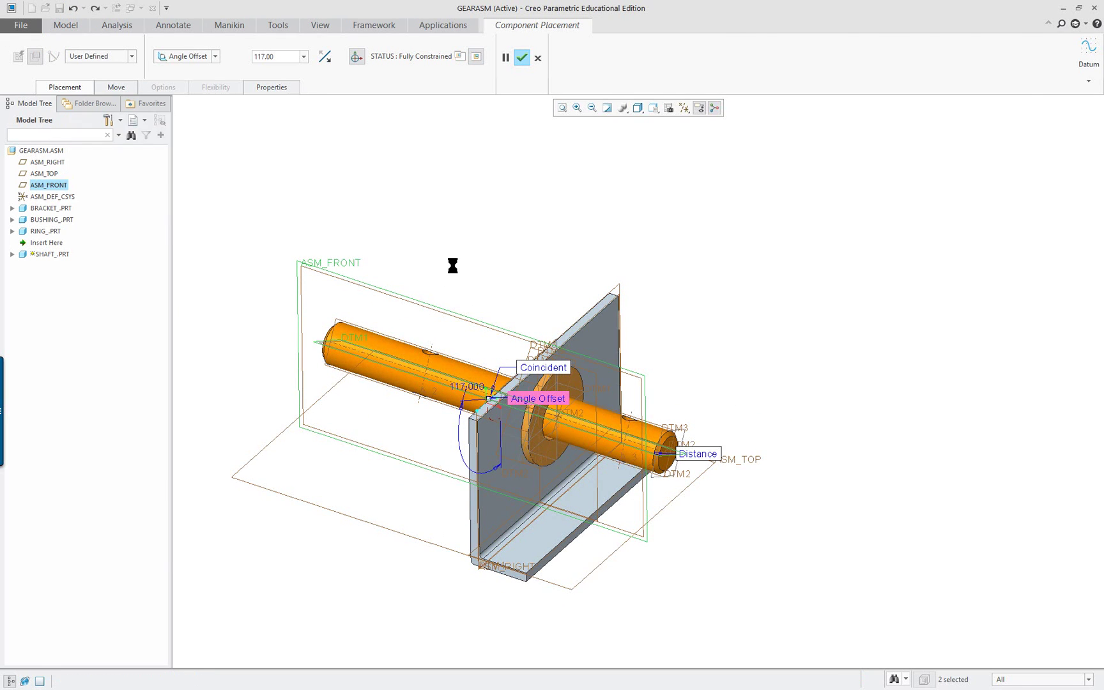
scroll(626, 342, down, 3)
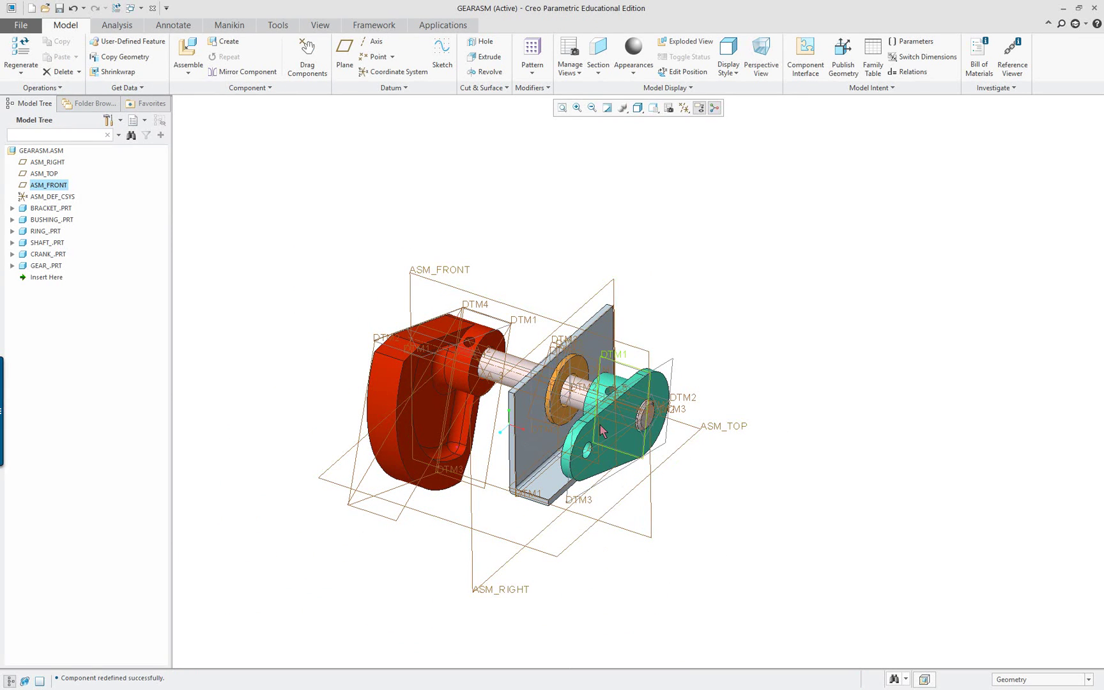
Redefine the crank's placement and select the Coincident constraint between the crank's cross hole and the shaft's cross hole
click(297, 318)
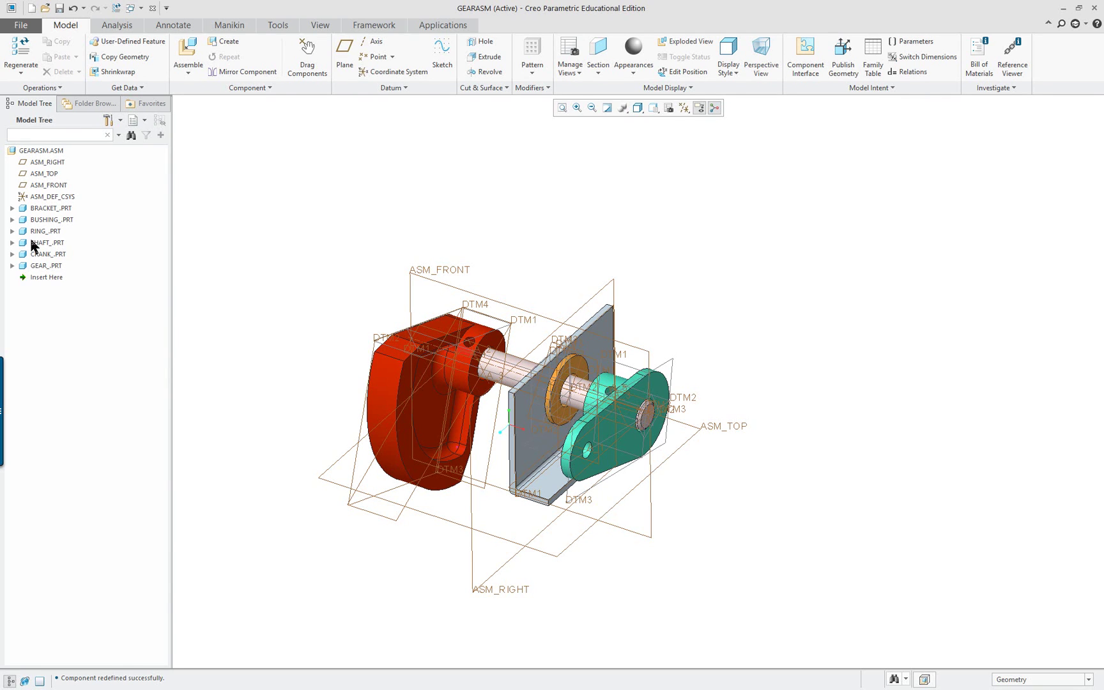
click(37, 237)
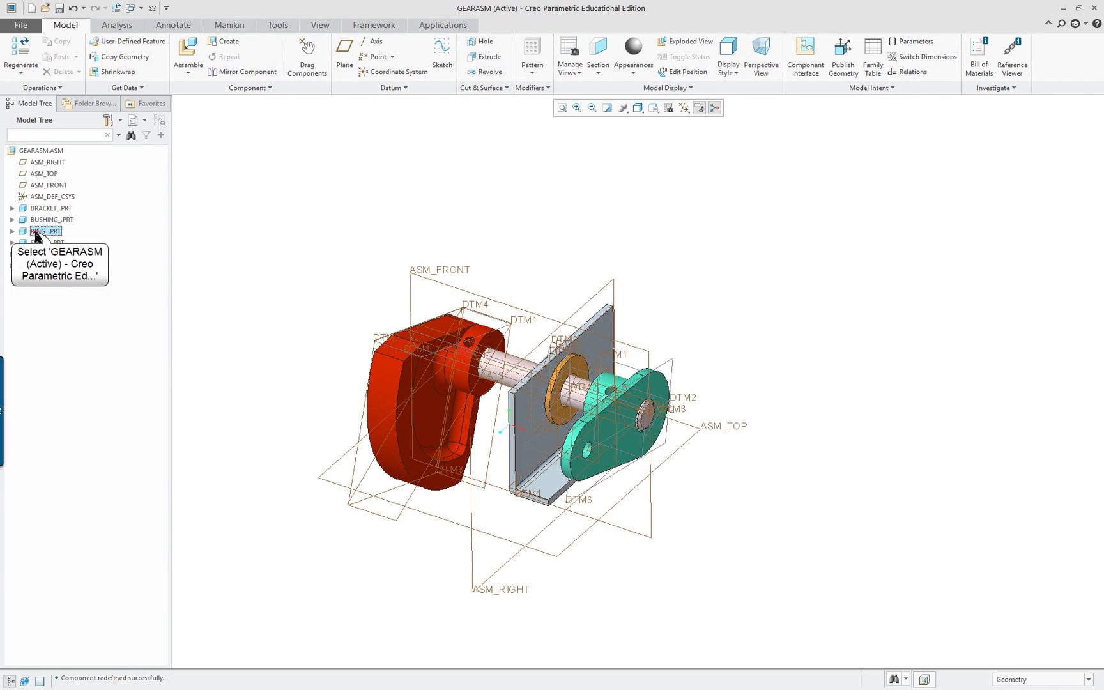
click(47, 255)
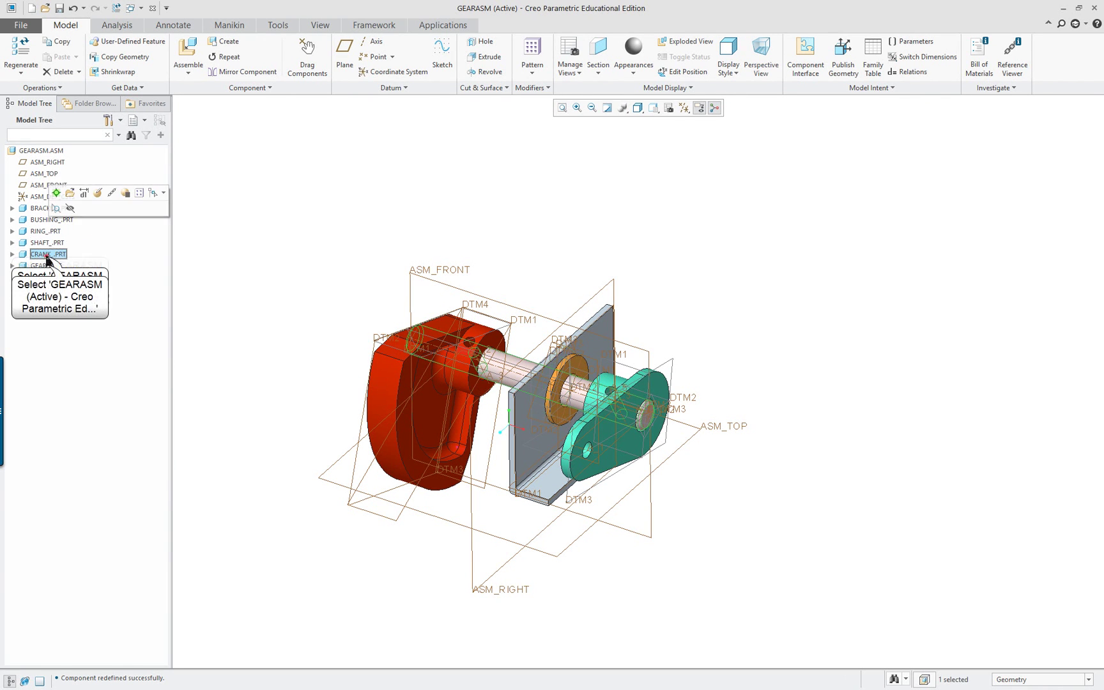
click(177, 250)
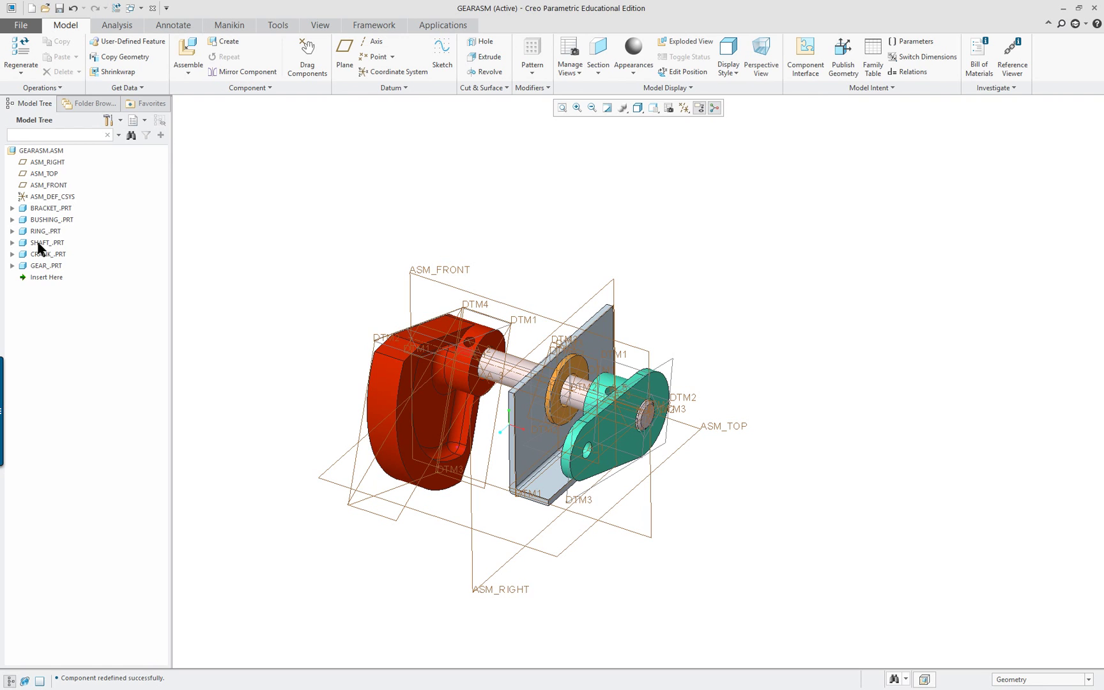
click(53, 256)
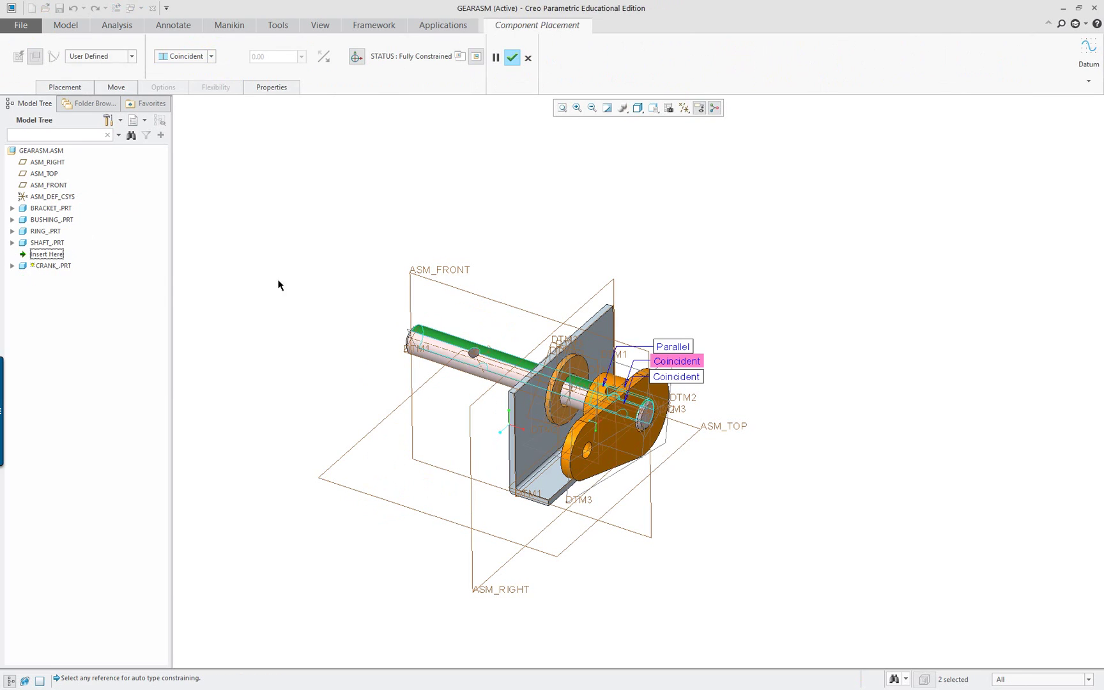
click(66, 88)
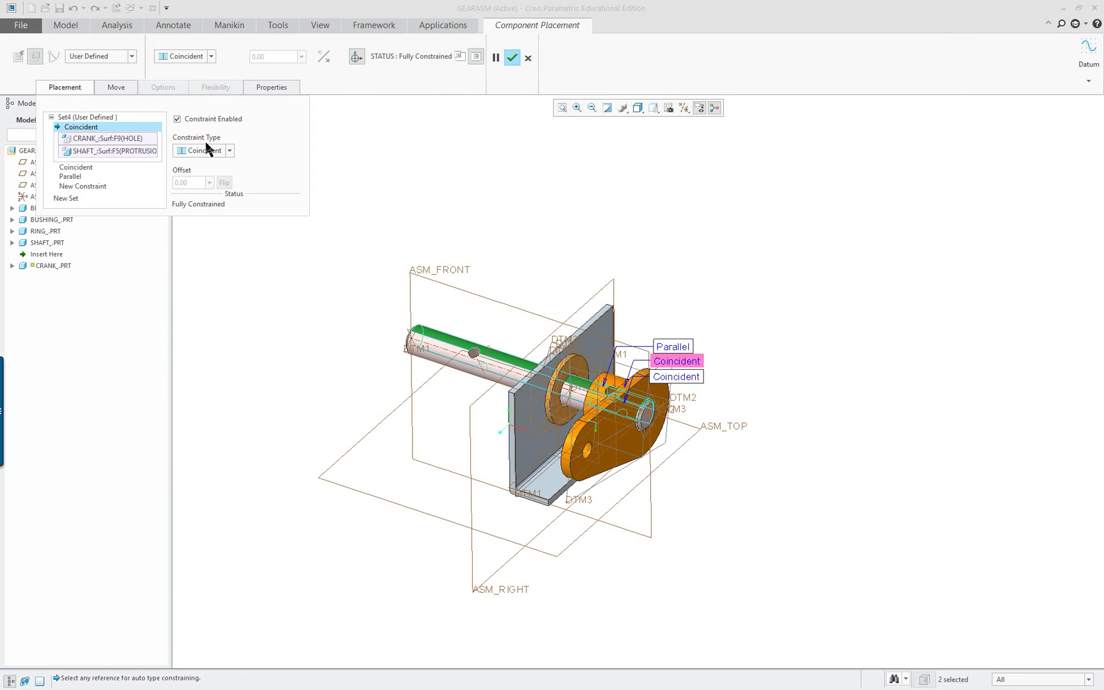
scroll(727, 425, down, 1)
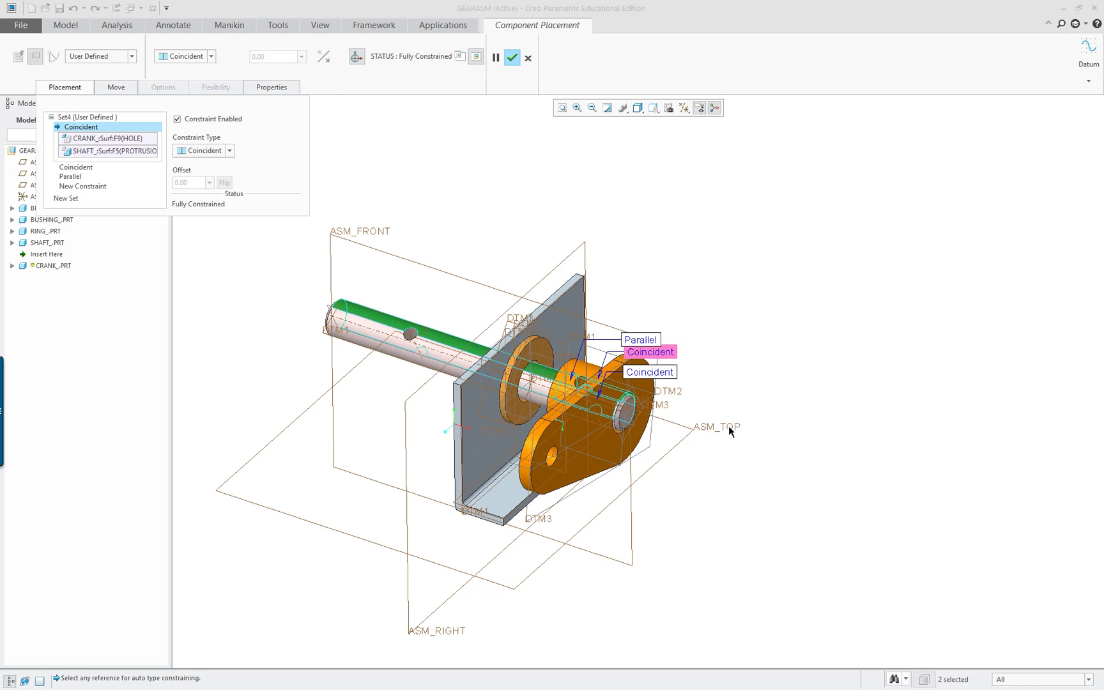
click(76, 167)
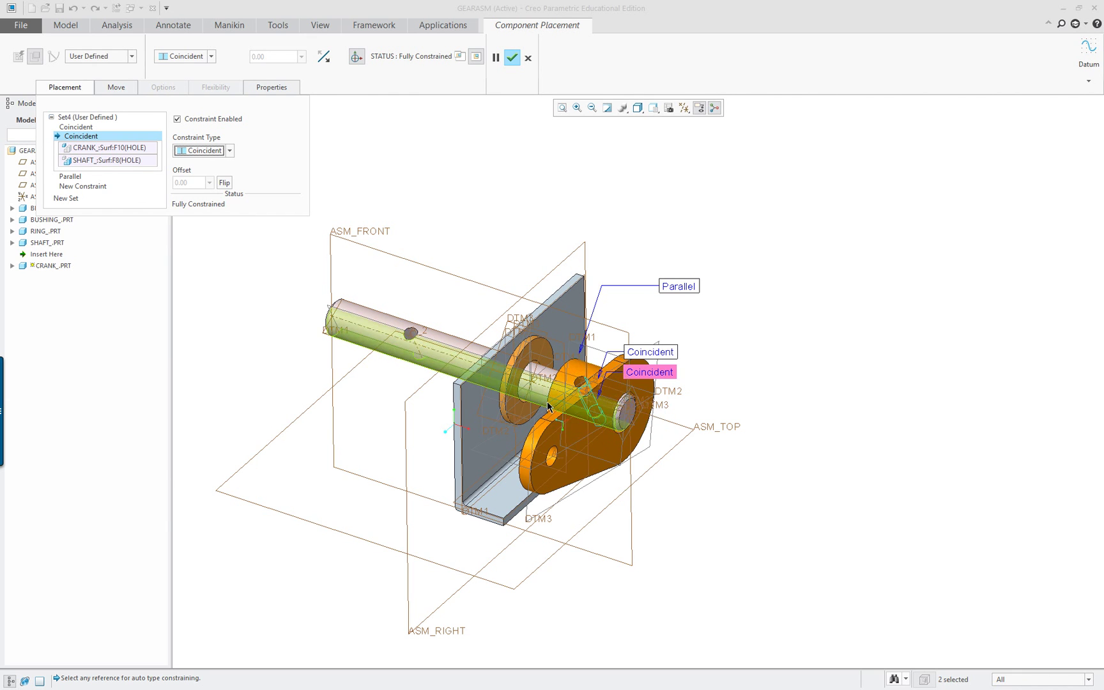
scroll(546, 405, down, 1)
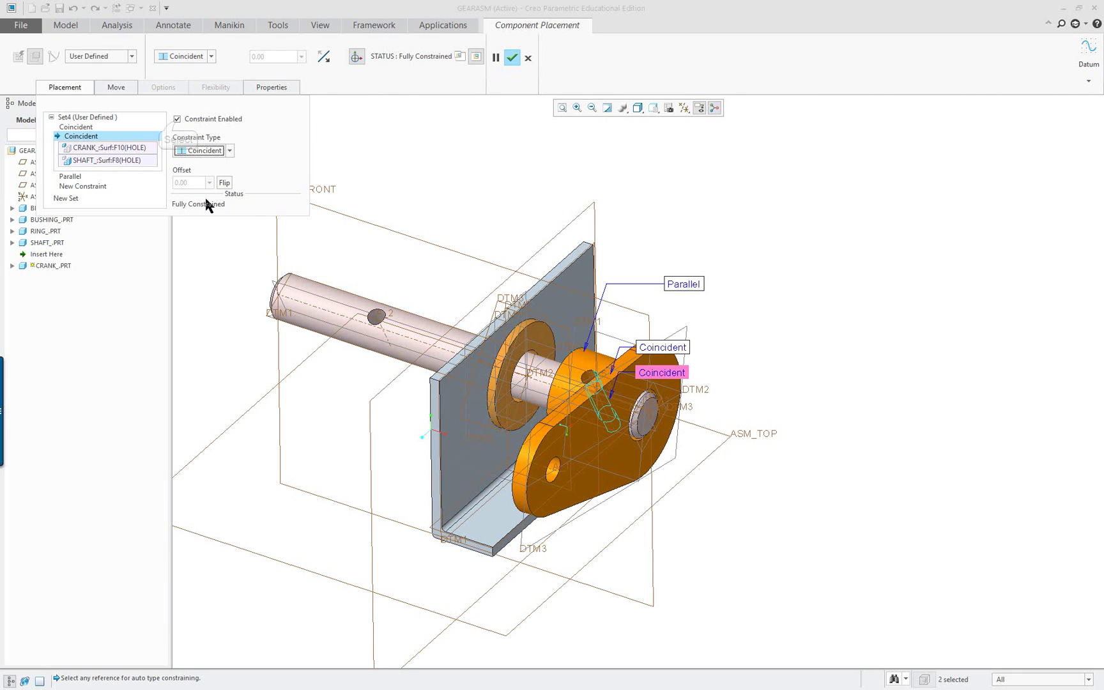
Turn the crank to the opposite side of the shaft with the cross-hole constraint disabled, re-enable the constraint and accept the placement
click(177, 119)
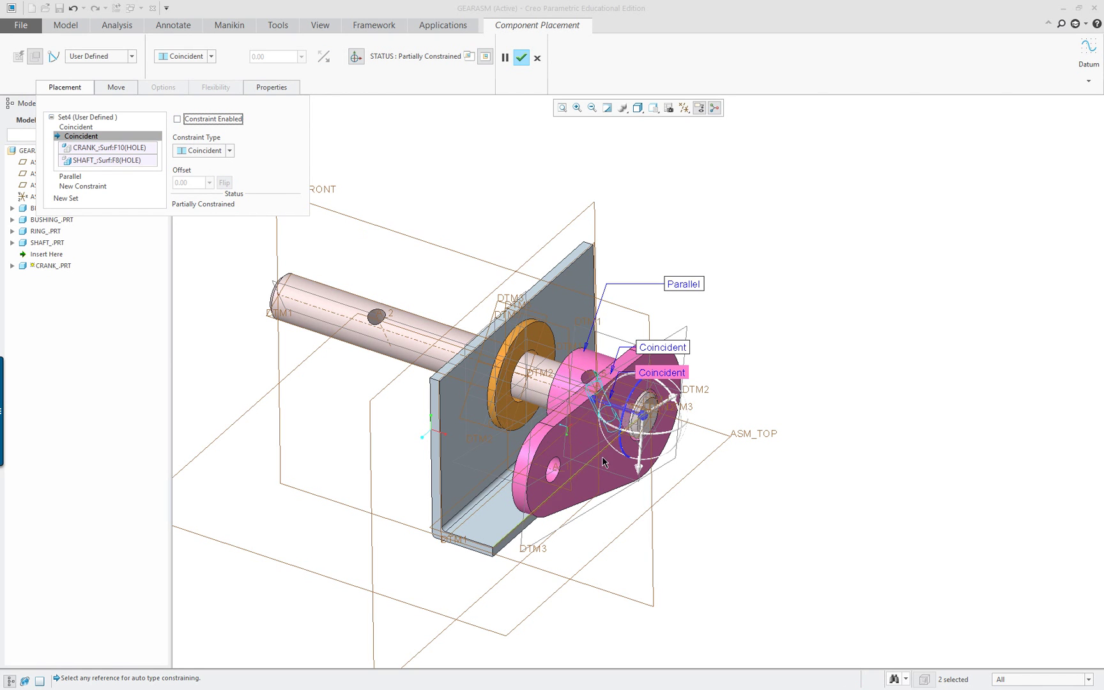
drag(612, 409, 743, 285)
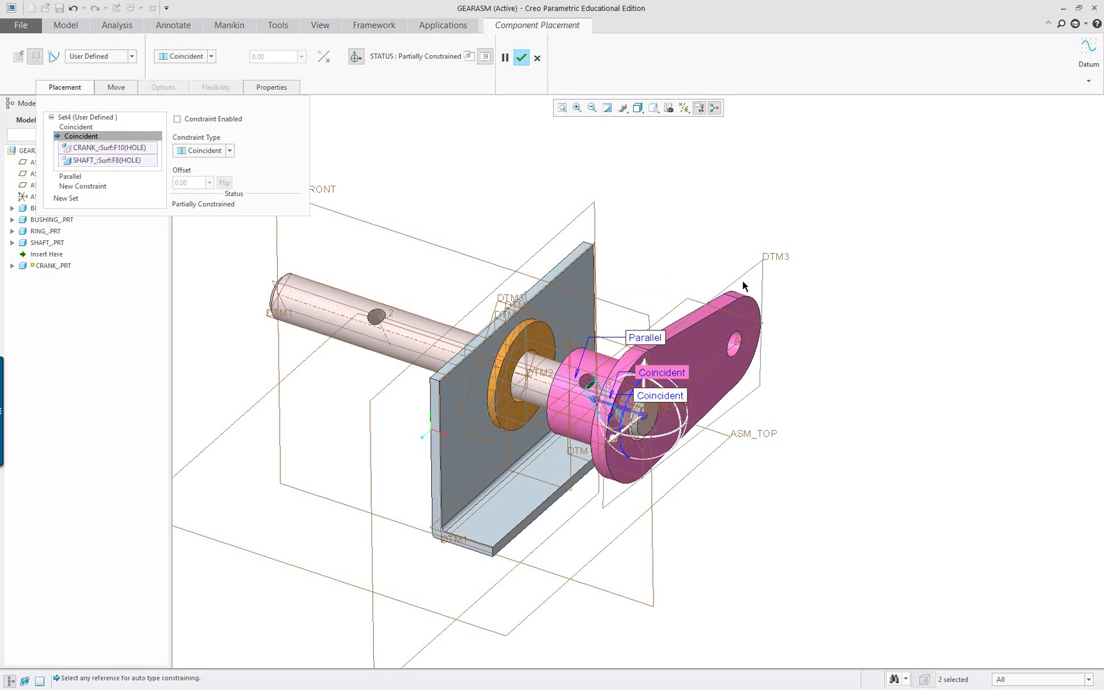
click(178, 119)
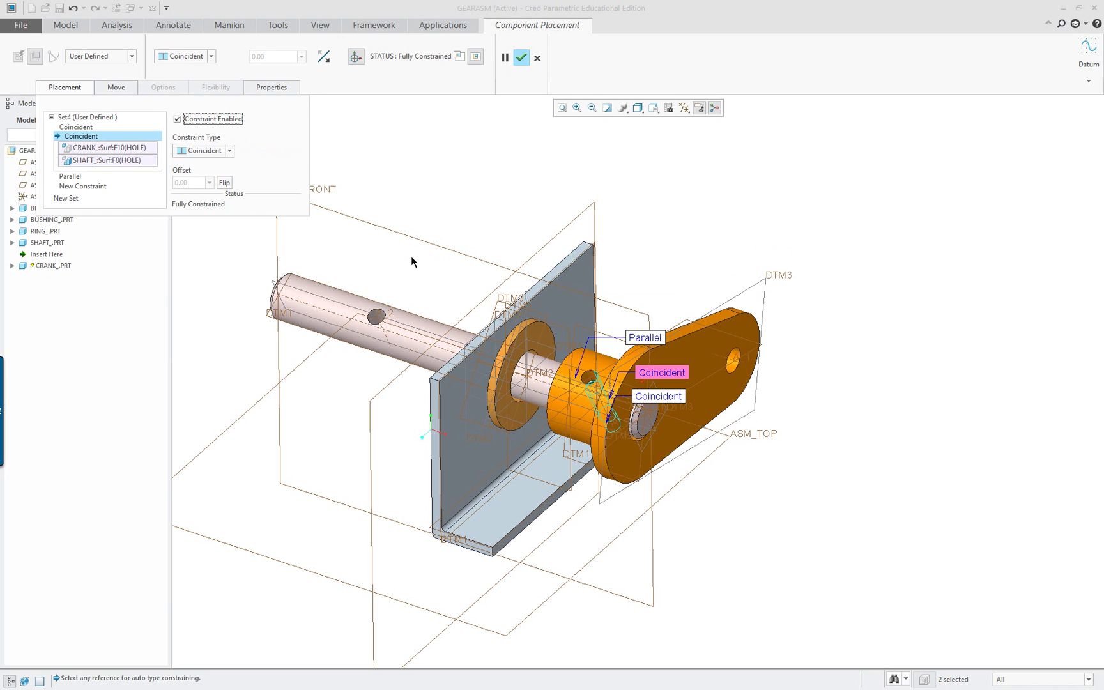
middle_drag(413, 227, 447, 307)
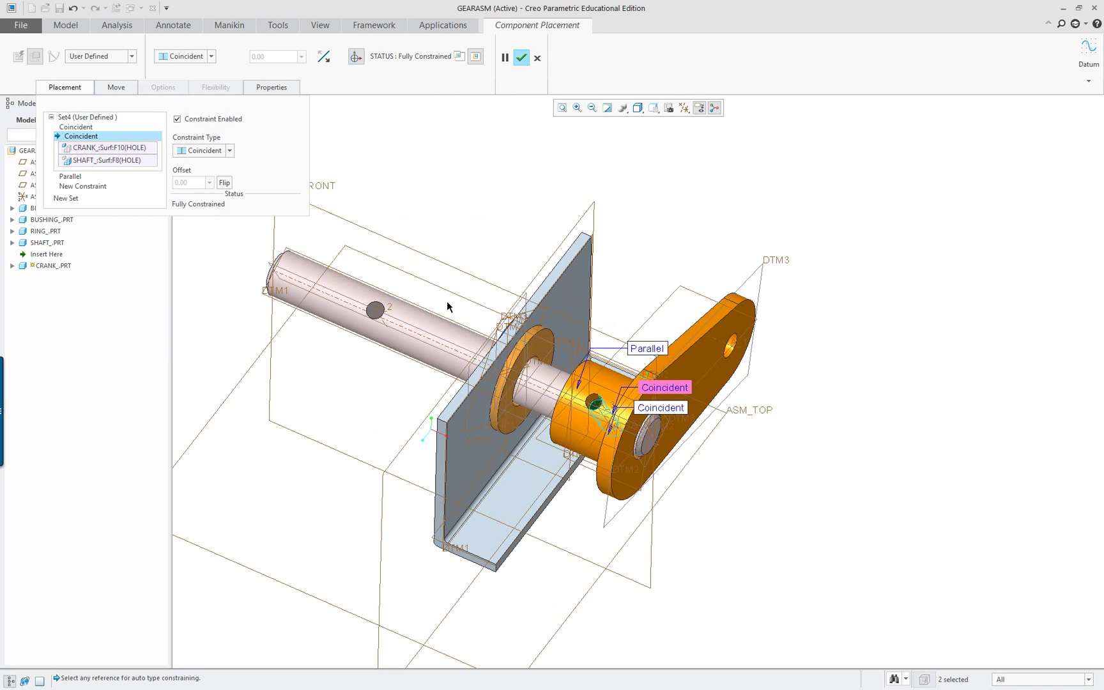
middle_click(427, 236)
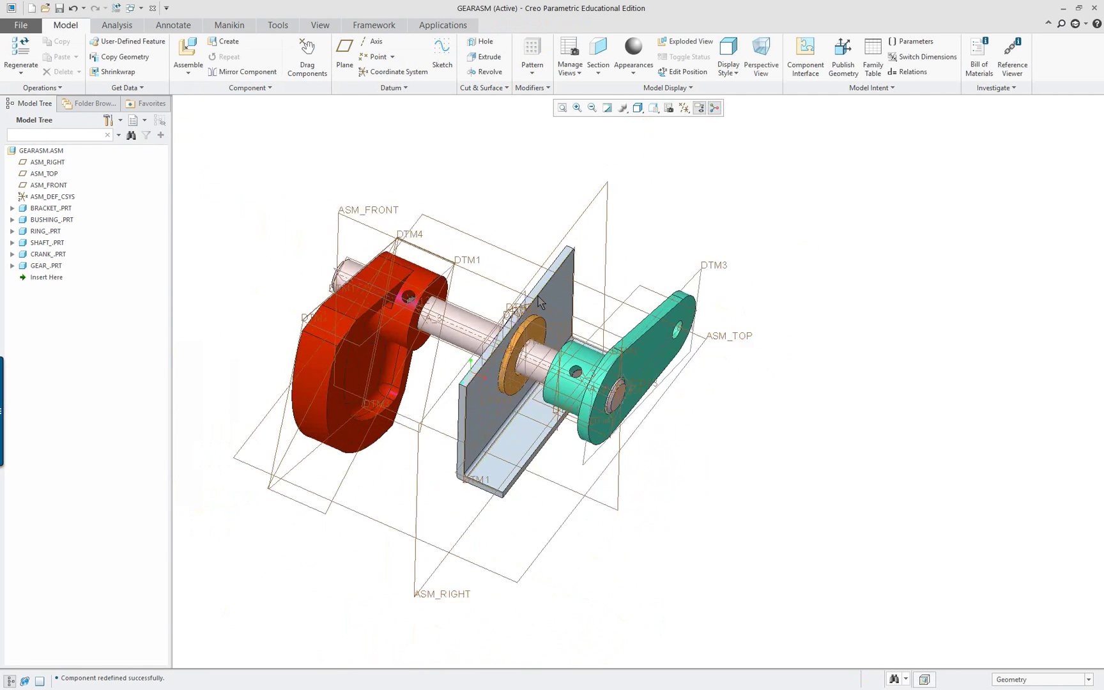
Turn off the display of all datum planes, axes, points and coordinate systems in the assembly
mouse_move(539, 352)
middle_down()
mouse_move(534, 327)
mouse_move(428, 276)
middle_up()
scroll(428, 275, up, 4)
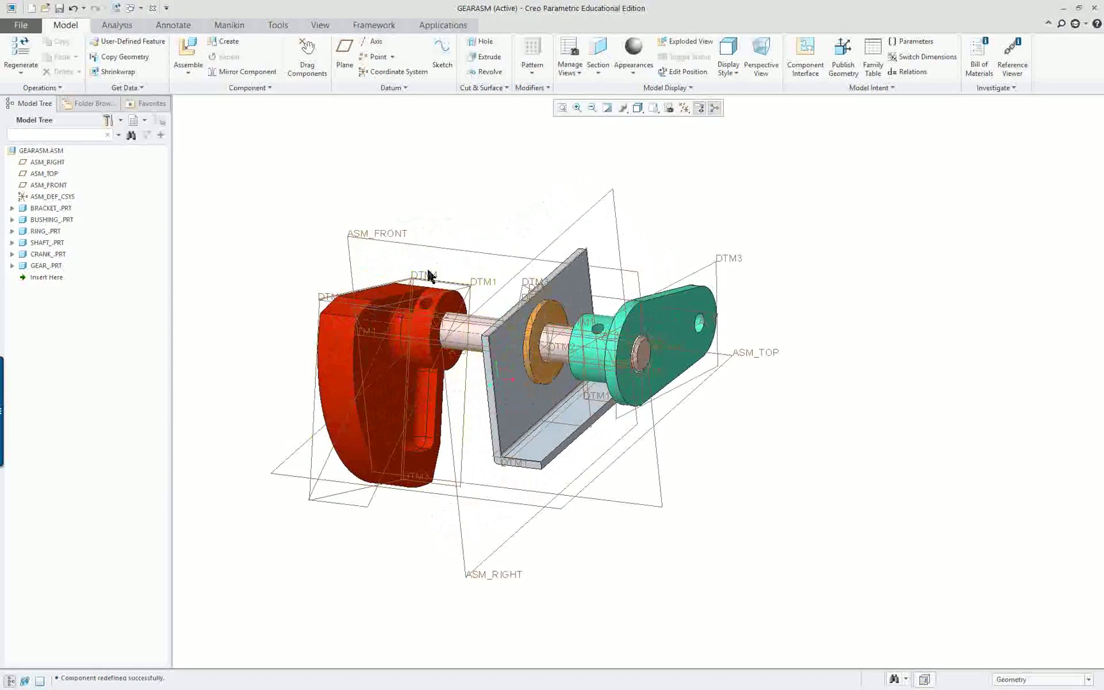
mouse_move(579, 335)
middle_down()
mouse_move(626, 327)
mouse_move(613, 242)
mouse_move(647, 387)
mouse_move(618, 236)
mouse_move(617, 383)
mouse_move(636, 387)
middle_up()
scroll(625, 327, up, 3)
scroll(619, 391, down, 3)
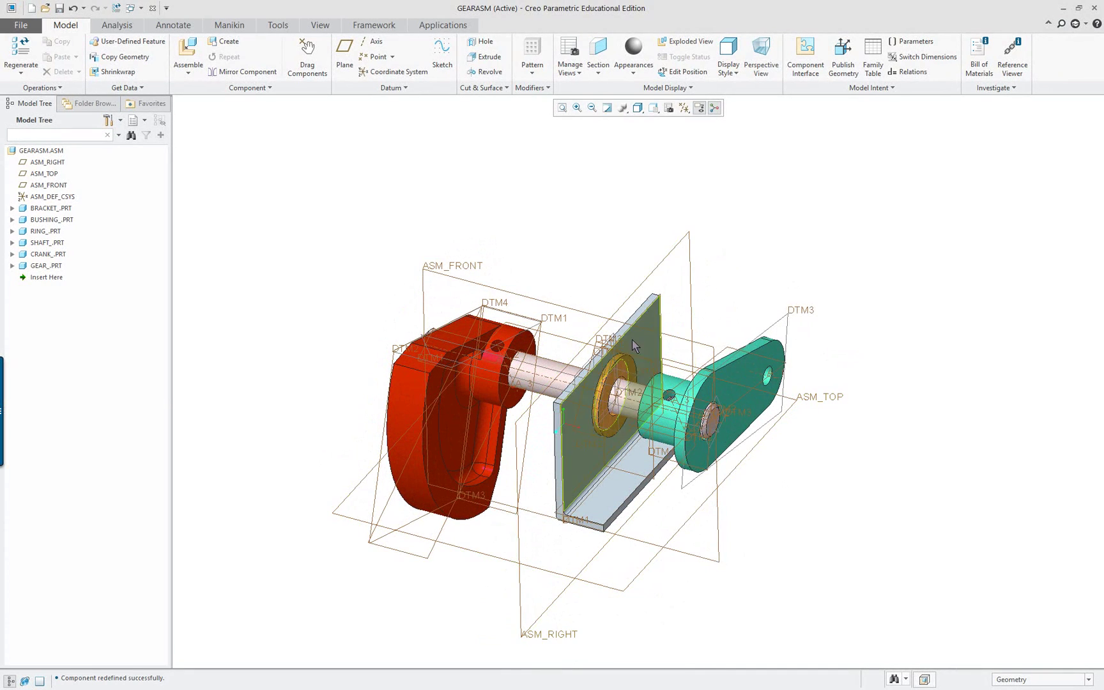
middle_drag(633, 339, 665, 323)
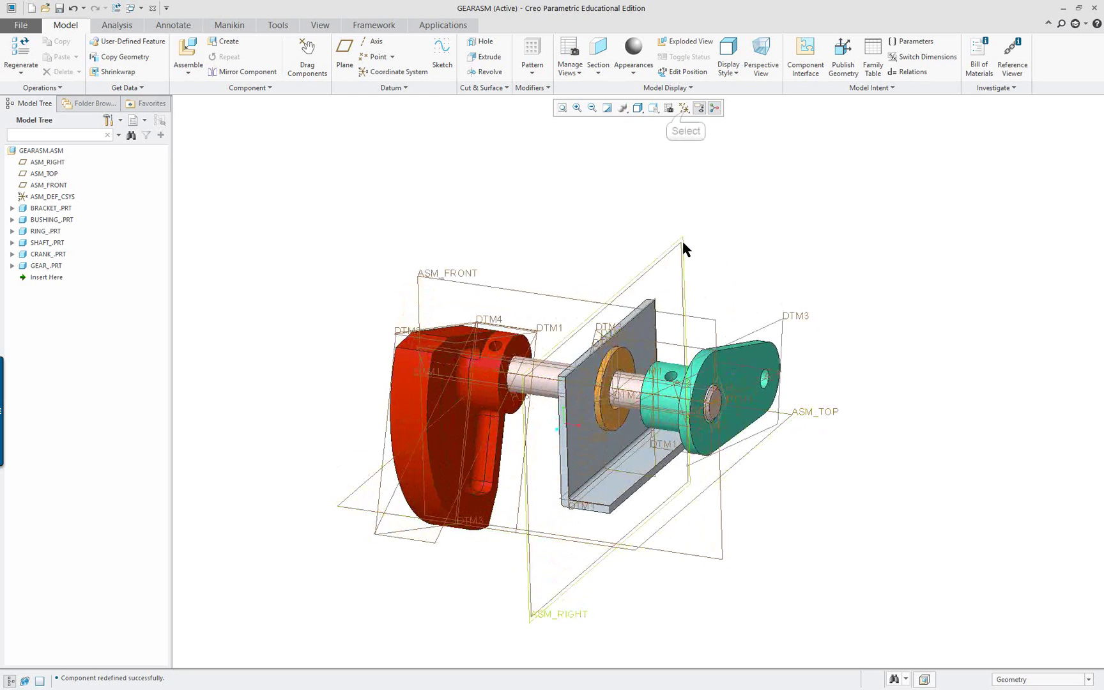
click(684, 108)
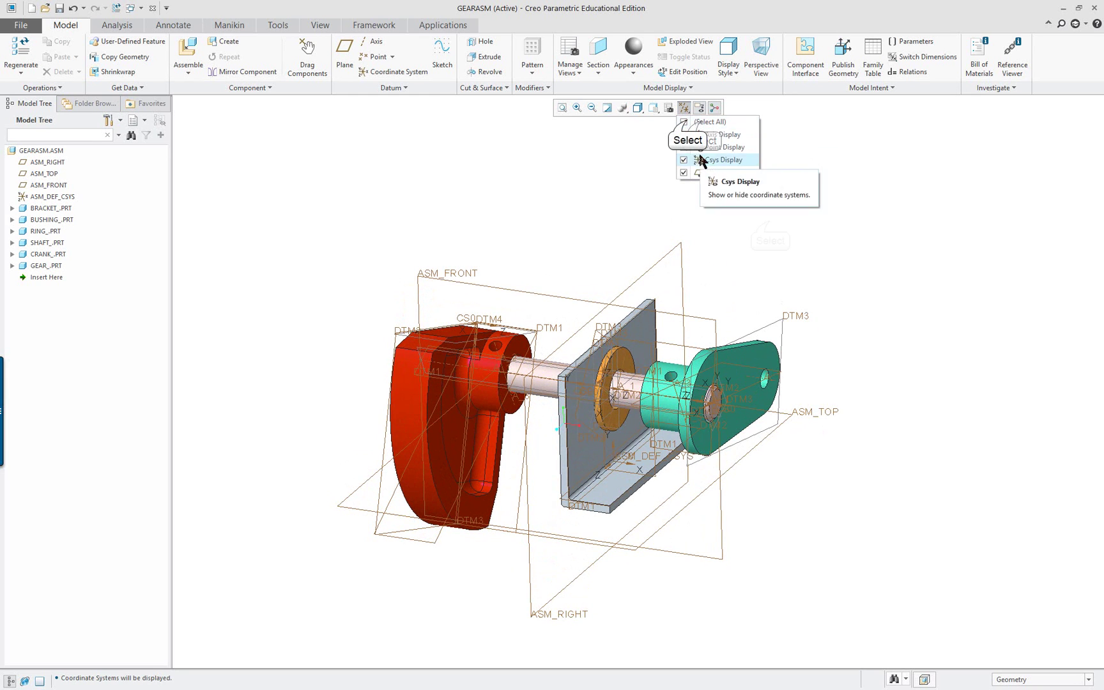
click(691, 159)
click(687, 121)
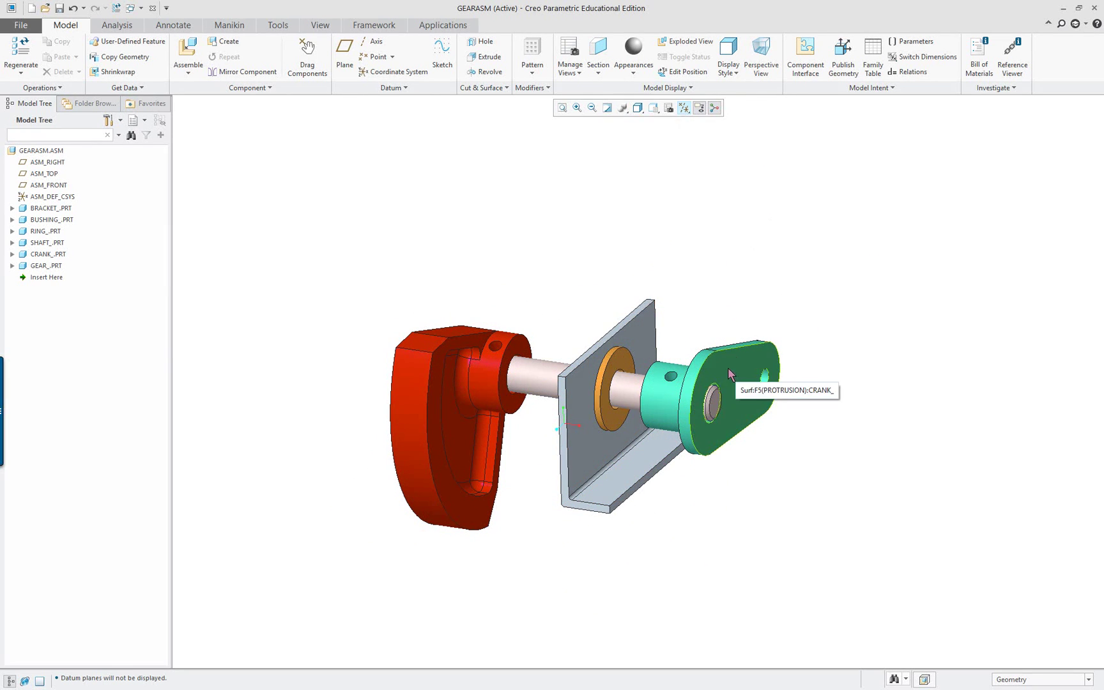
Examine up close how the shaft fits in the bushing and in the crank's bore
middle_drag(757, 371, 719, 359)
scroll(658, 421, up, 6)
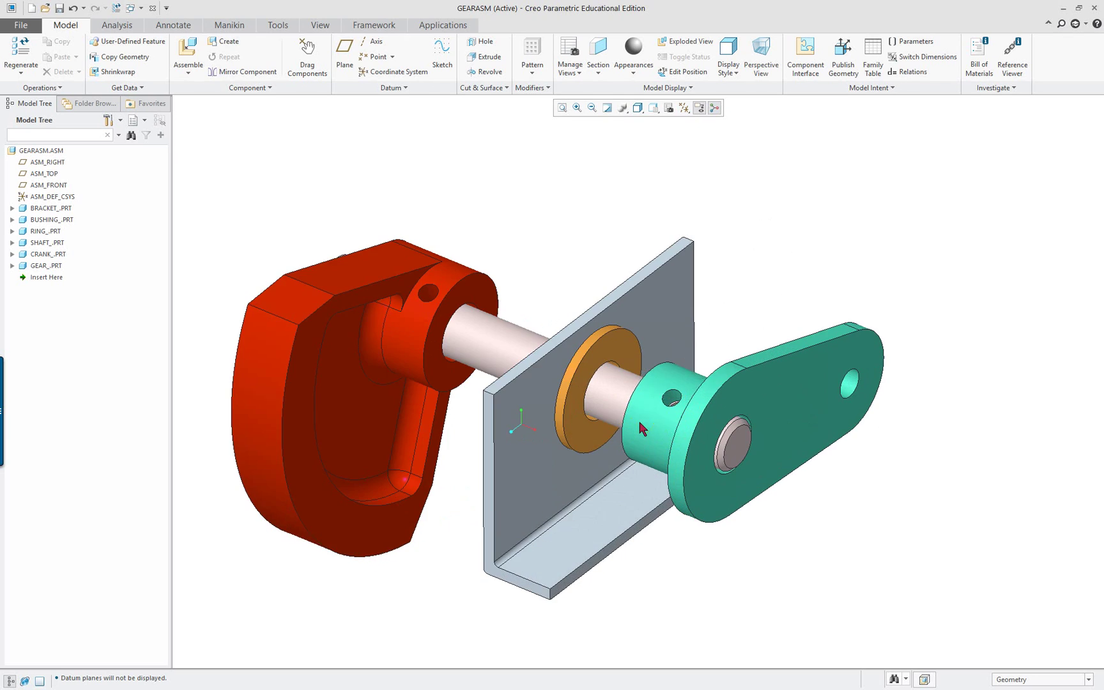
scroll(640, 409, down, 3)
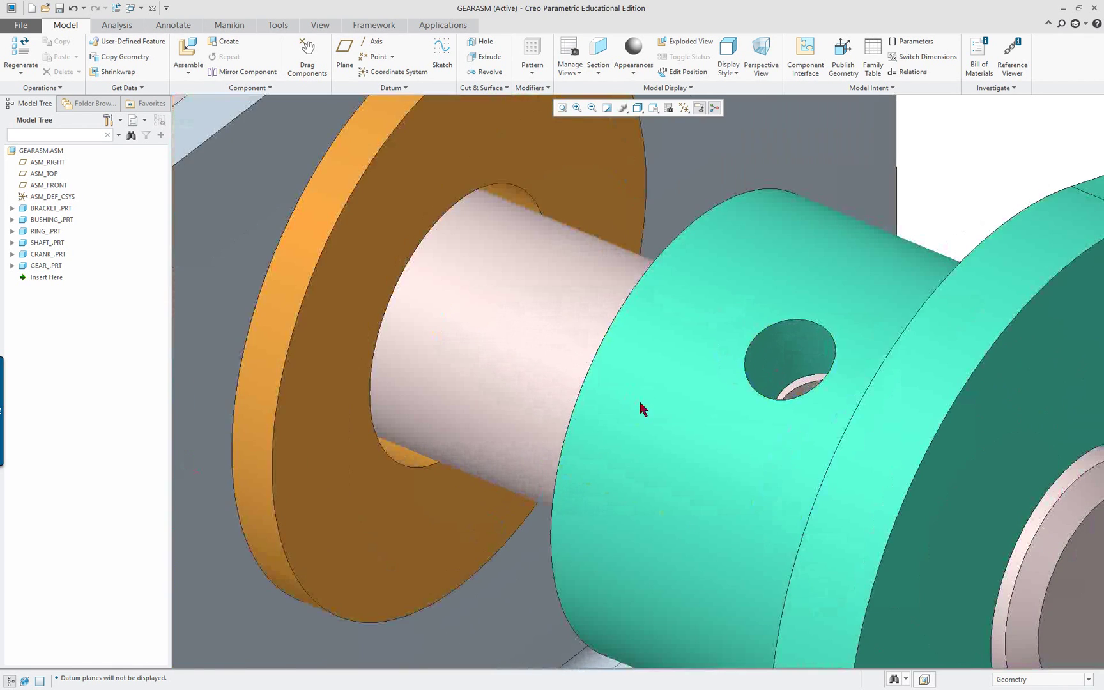
scroll(575, 307, up, 3)
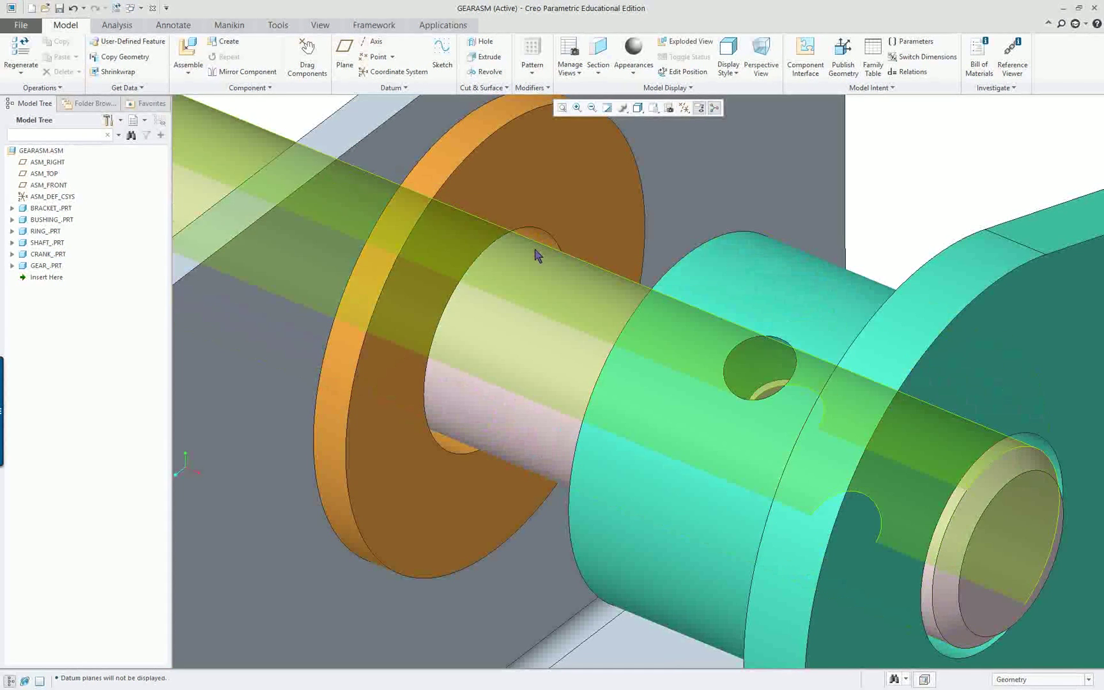
middle_drag(556, 306, 637, 351)
scroll(636, 350, down, 3)
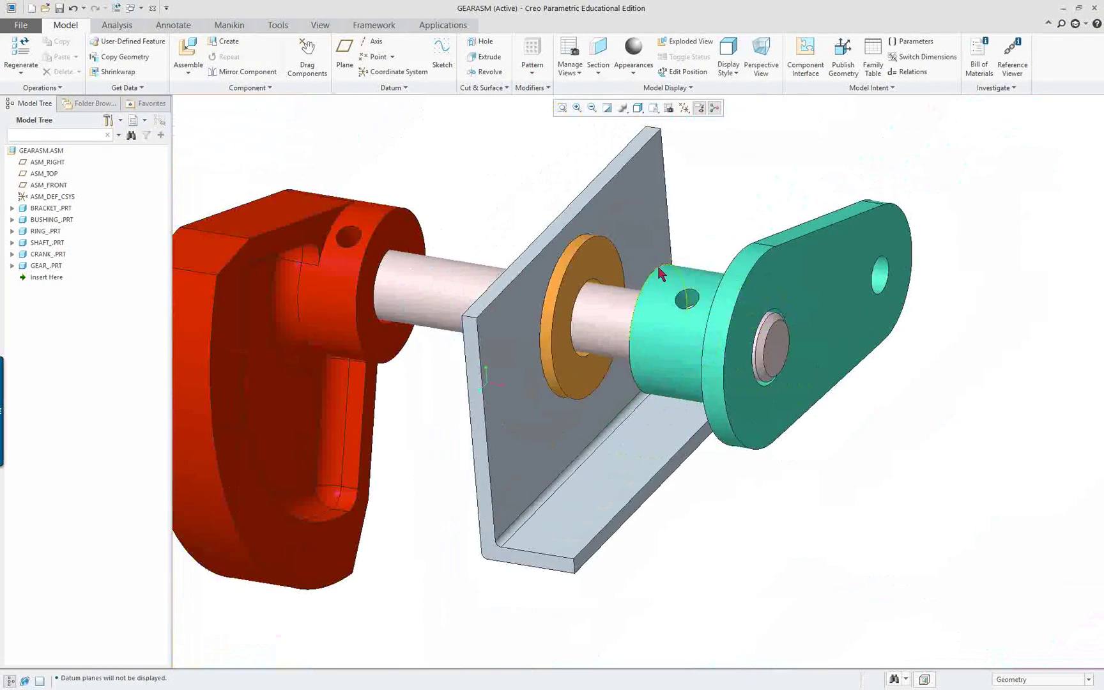
scroll(723, 186, up, 2)
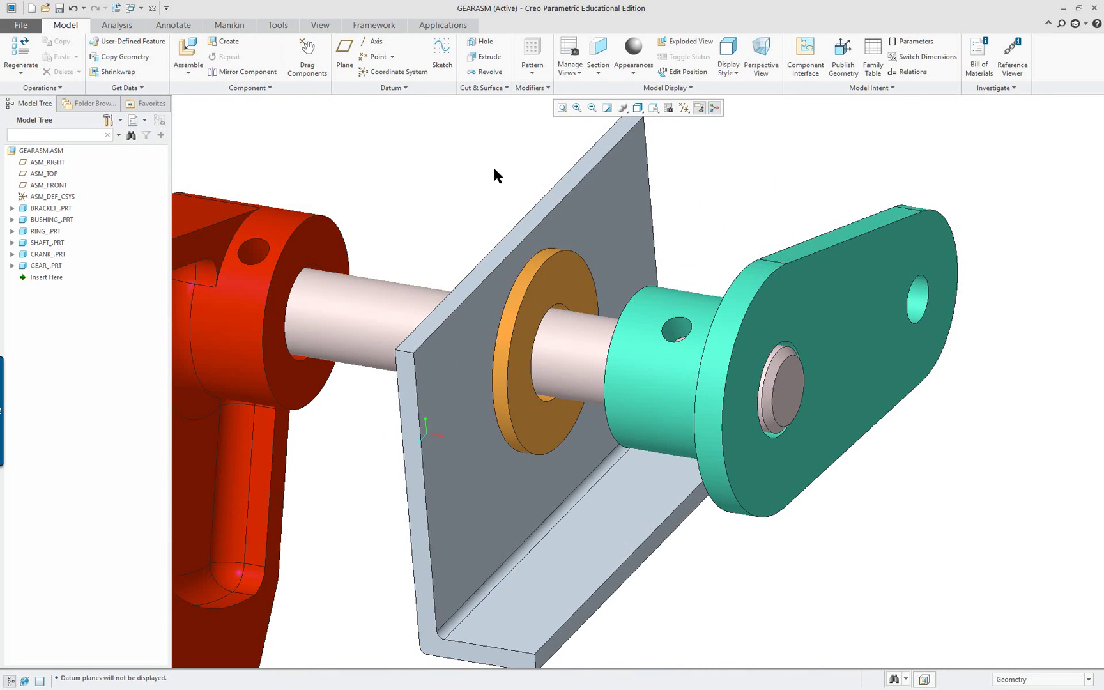
Open the unit settings in the assembly's model properties and select the millimeter Newton Second (mmNs) system
click(23, 28)
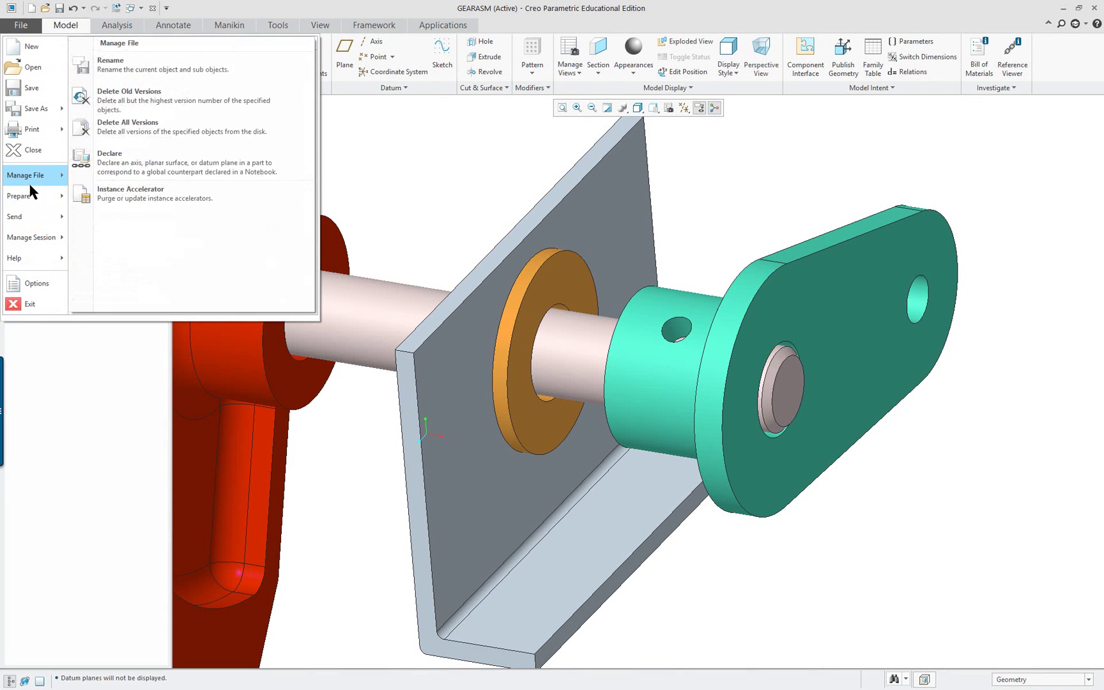
mouse_move(19, 196)
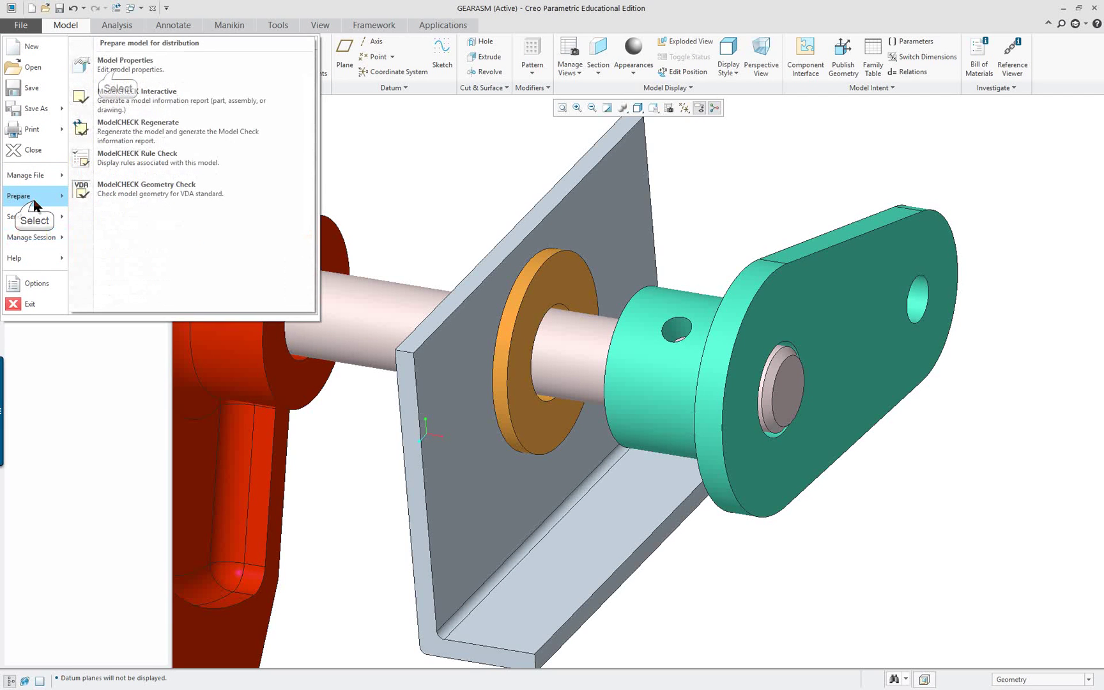
click(105, 63)
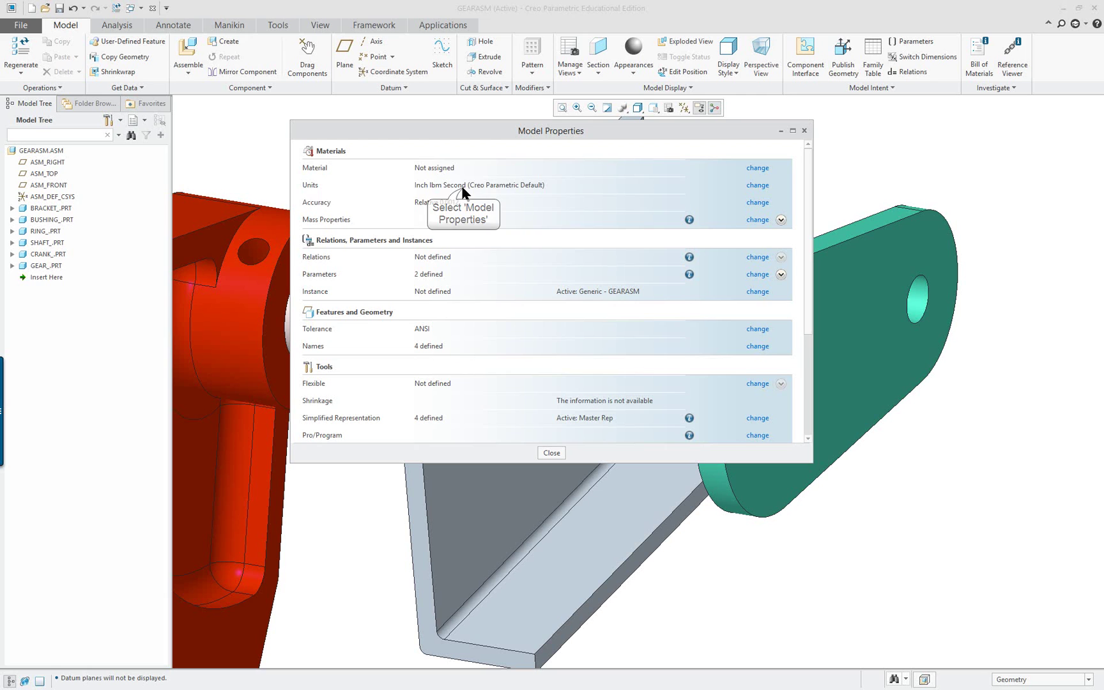
click(757, 184)
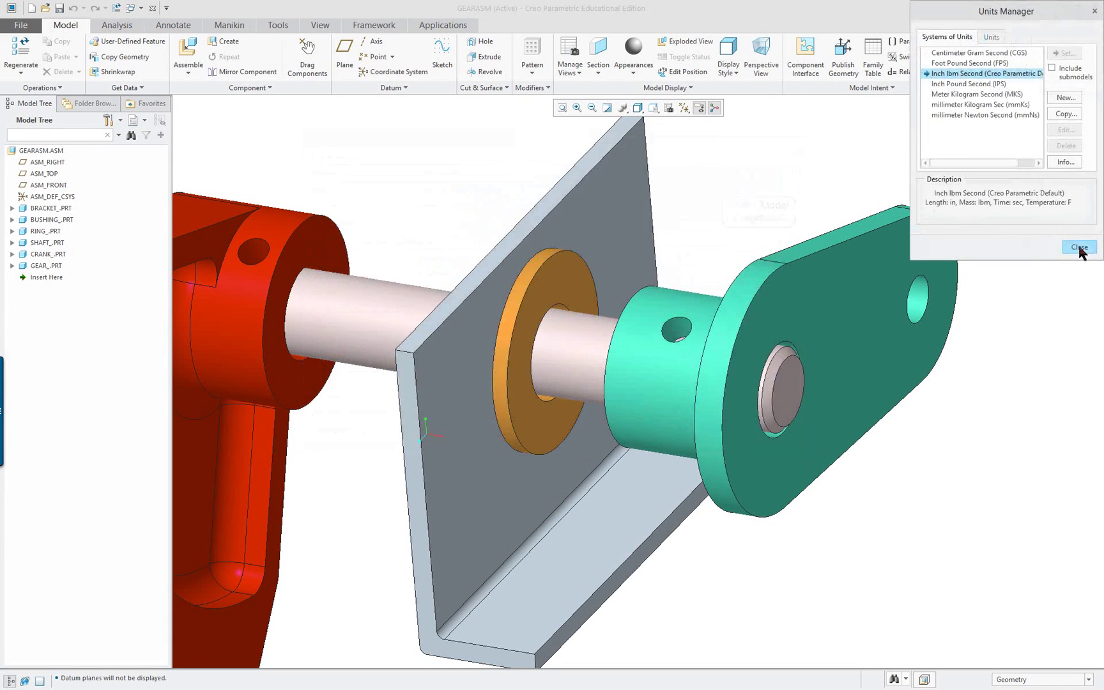
click(1005, 115)
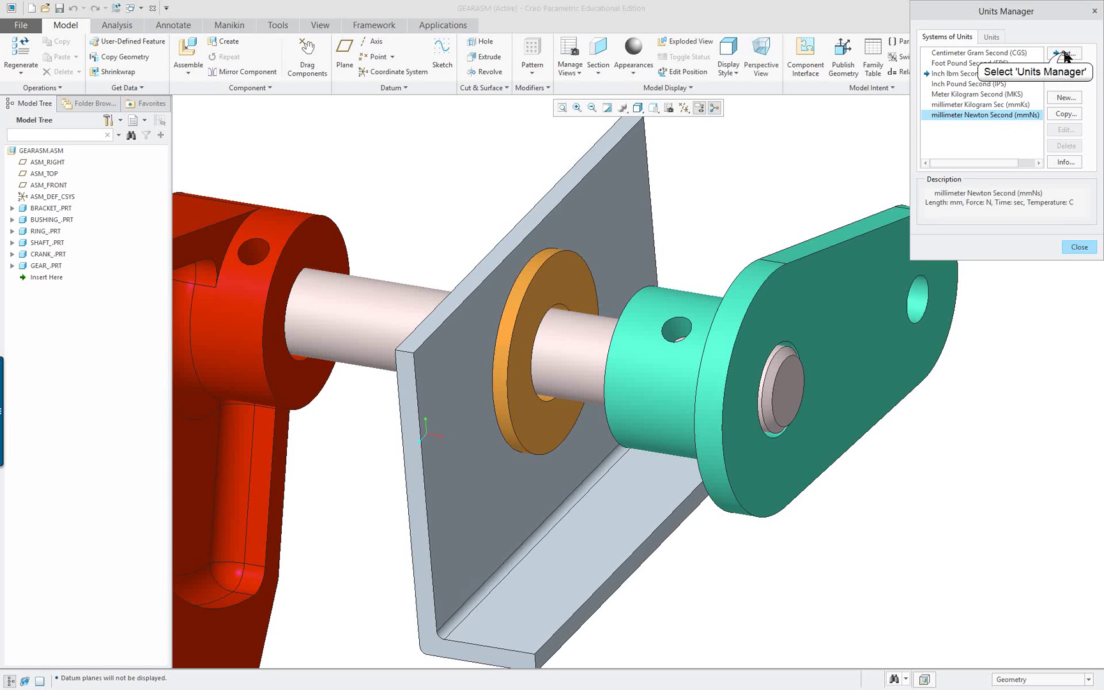
click(1064, 54)
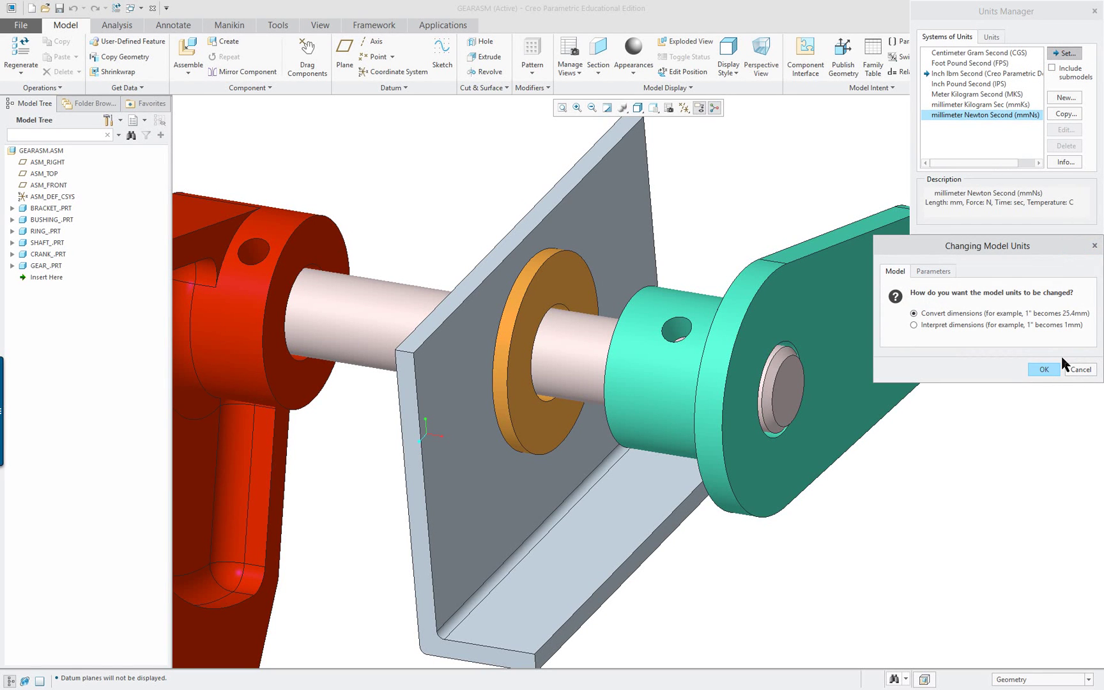
click(954, 327)
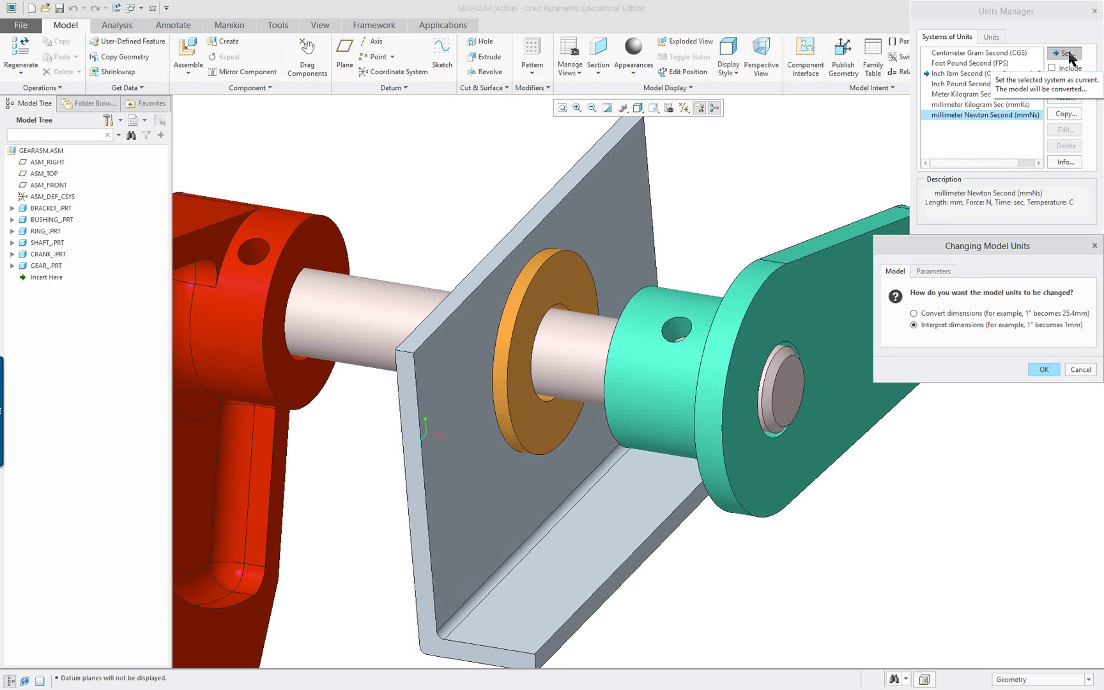
click(1043, 369)
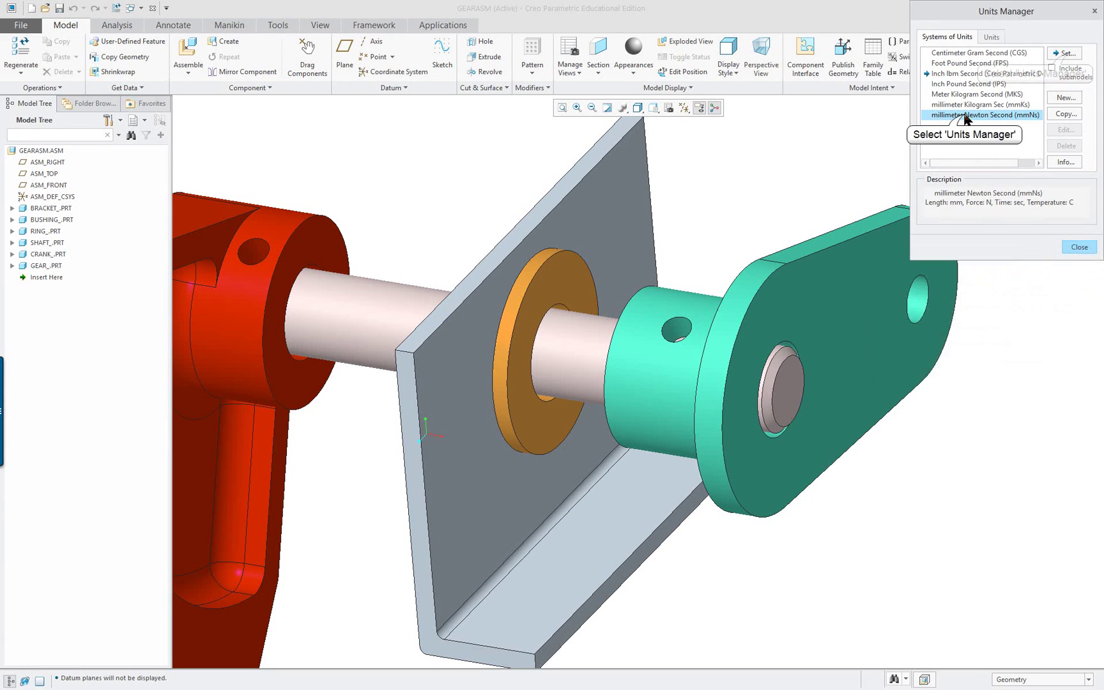
Set millimeter Newton Second as the assembly's units, interpreting the dimensions so that 1" becomes 1mm, and close the model properties
click(1064, 53)
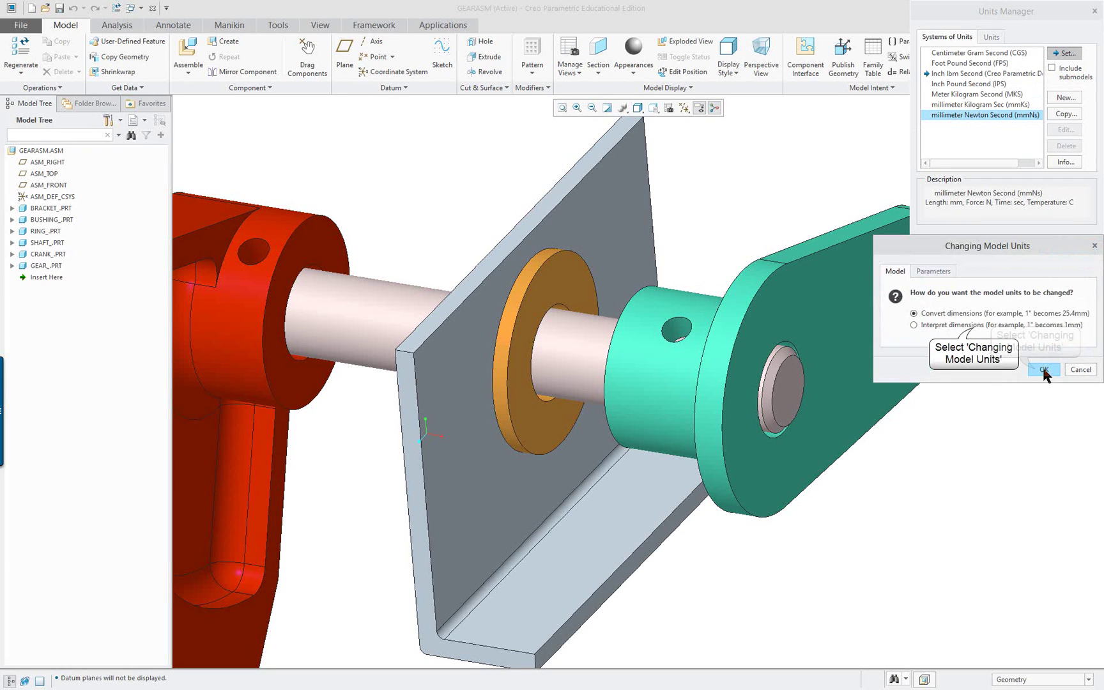
click(913, 325)
click(1043, 369)
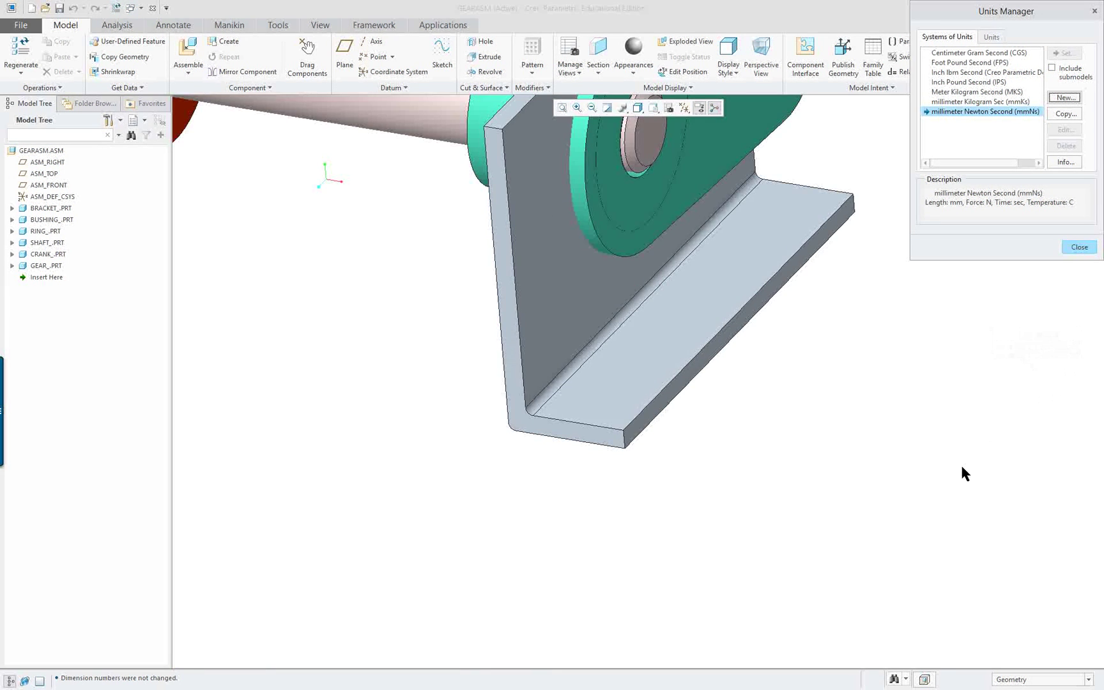
click(1079, 247)
click(552, 452)
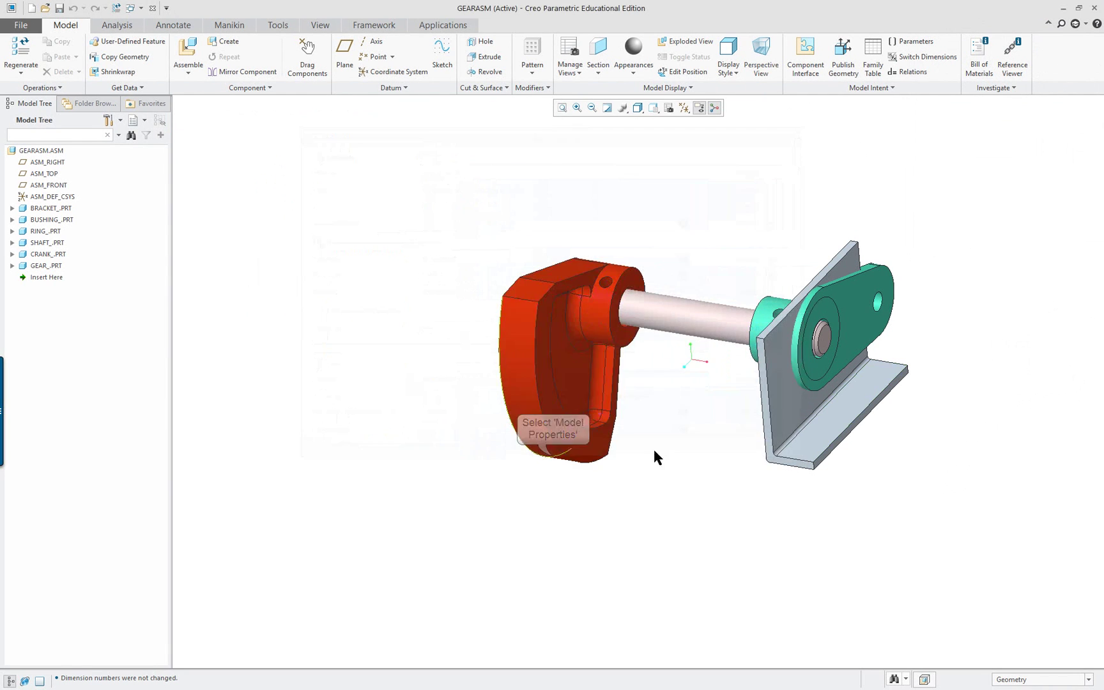
Set the shaft's offset dimension d8 to 50 mm and regenerate the assembly
scroll(992, 342, up, 2)
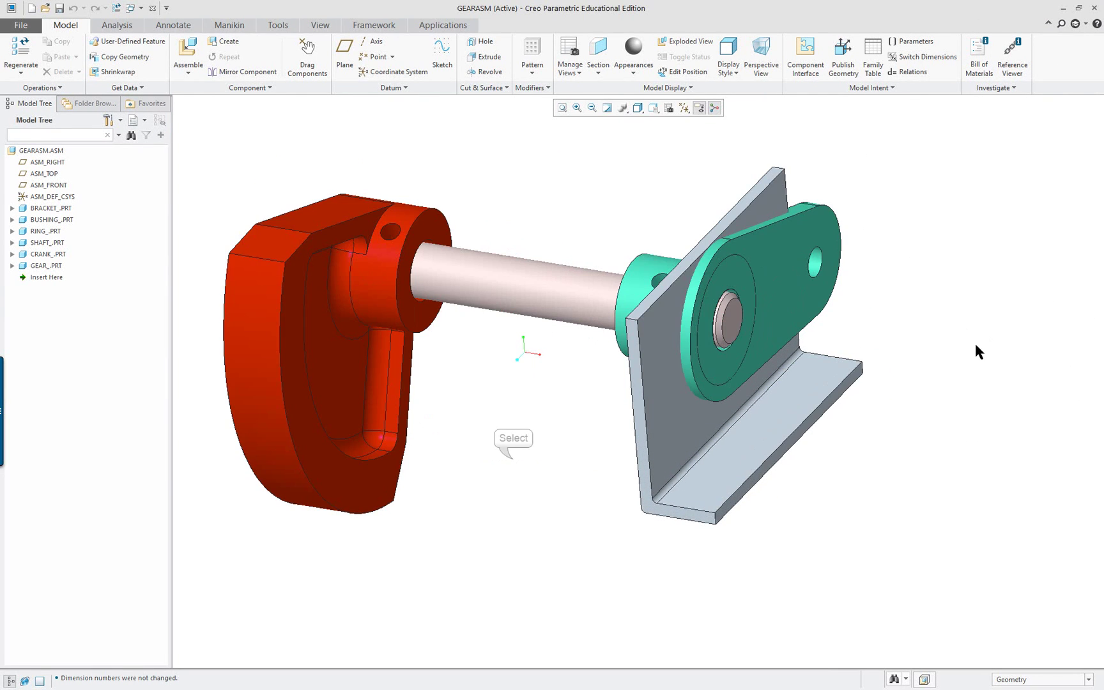
double_click(536, 308)
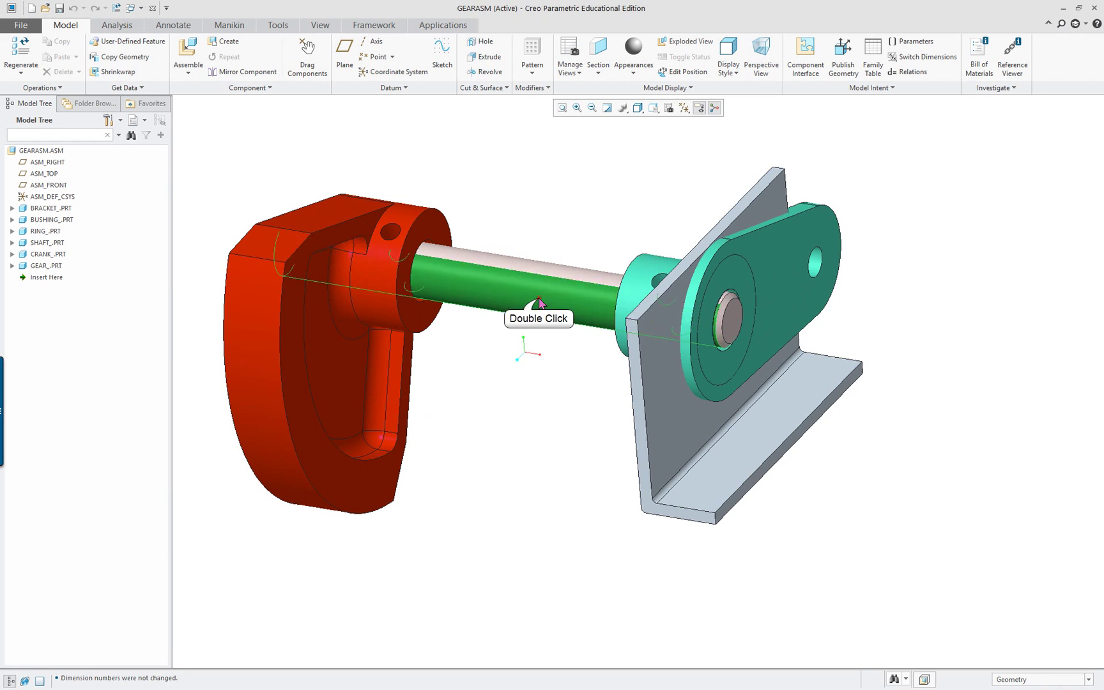
scroll(738, 338, up, 2)
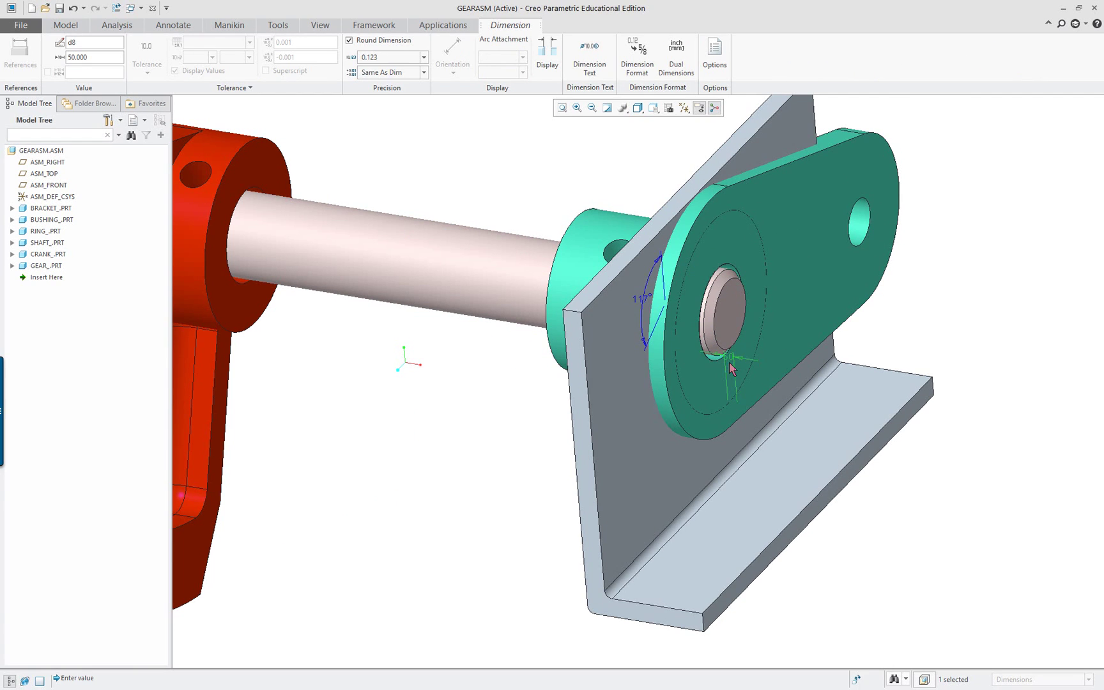
click(66, 24)
click(35, 55)
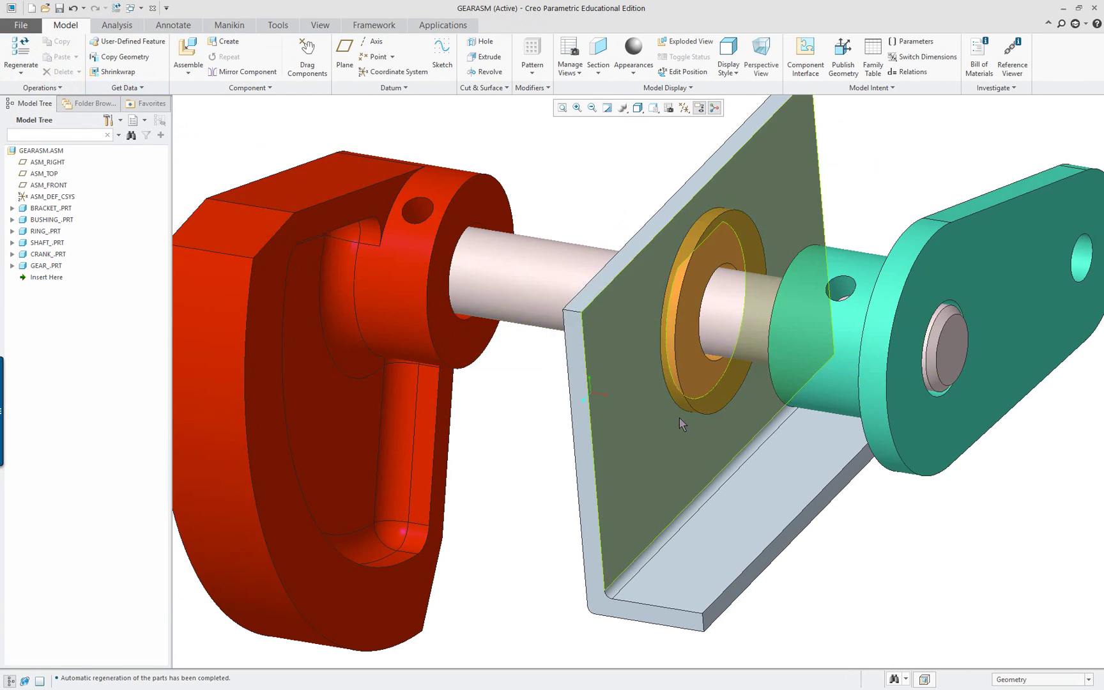
Measure the diameters of the shaft, the bushing's bore, the crank's bore and the gear's bore
middle_drag(677, 419, 753, 458)
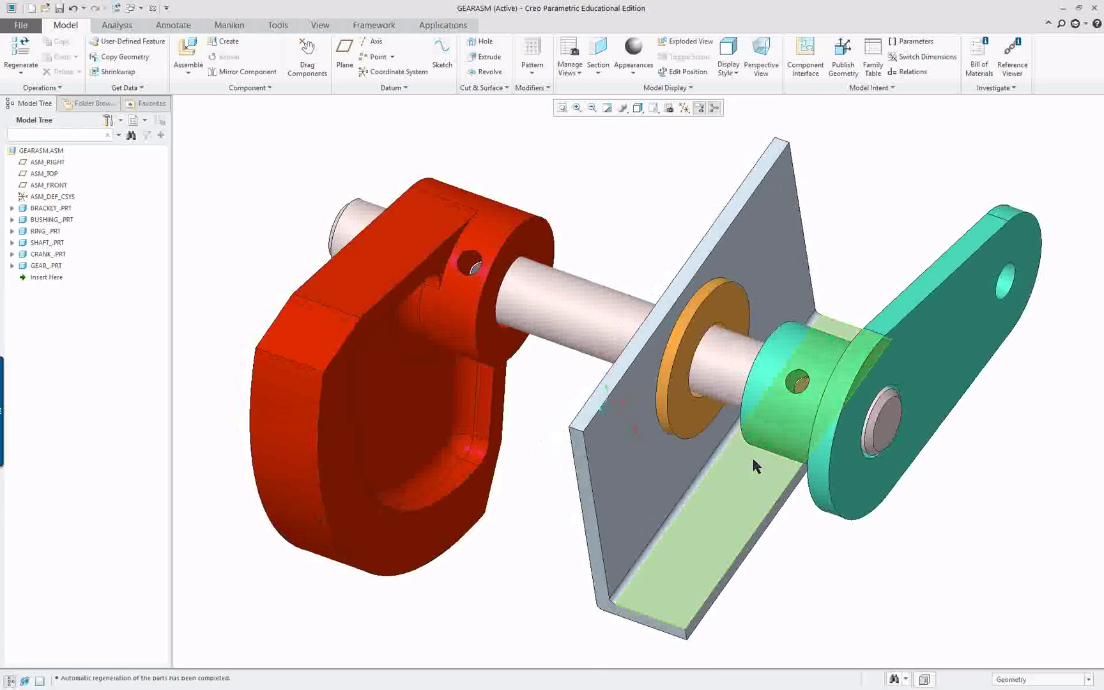
scroll(857, 414, up, 3)
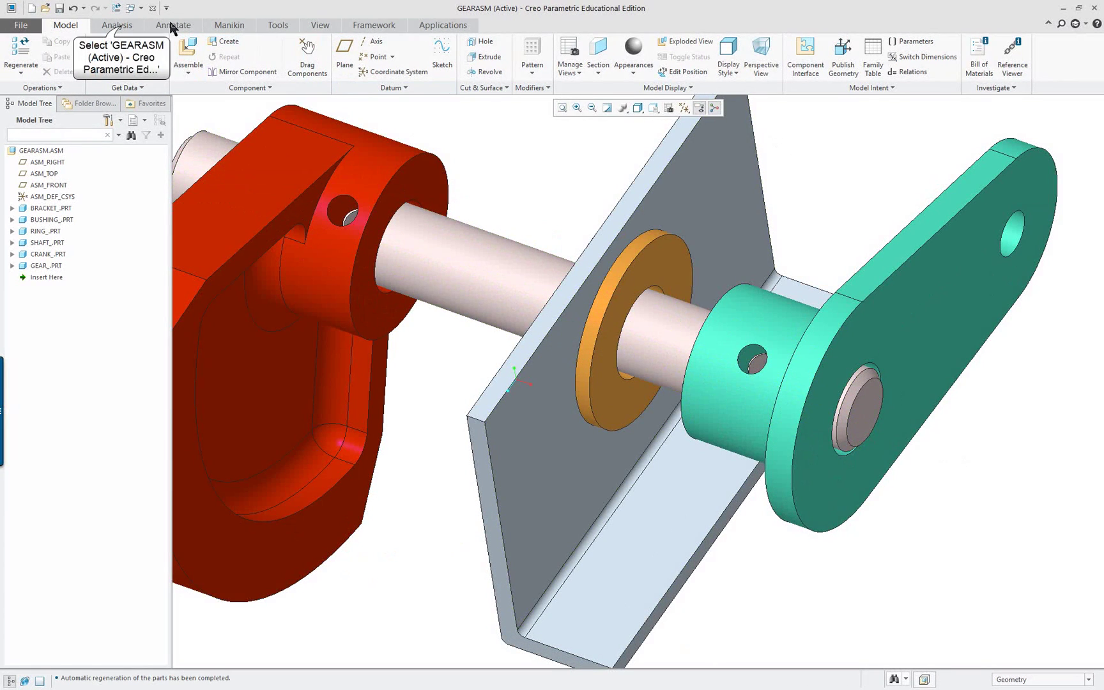
click(118, 27)
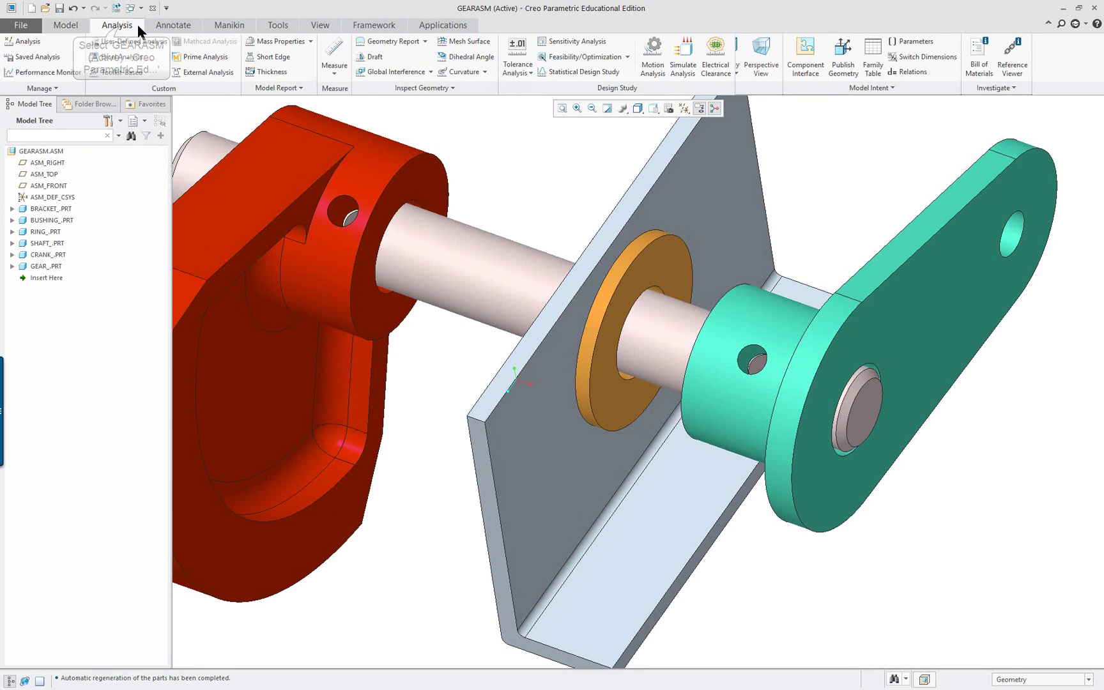
click(337, 67)
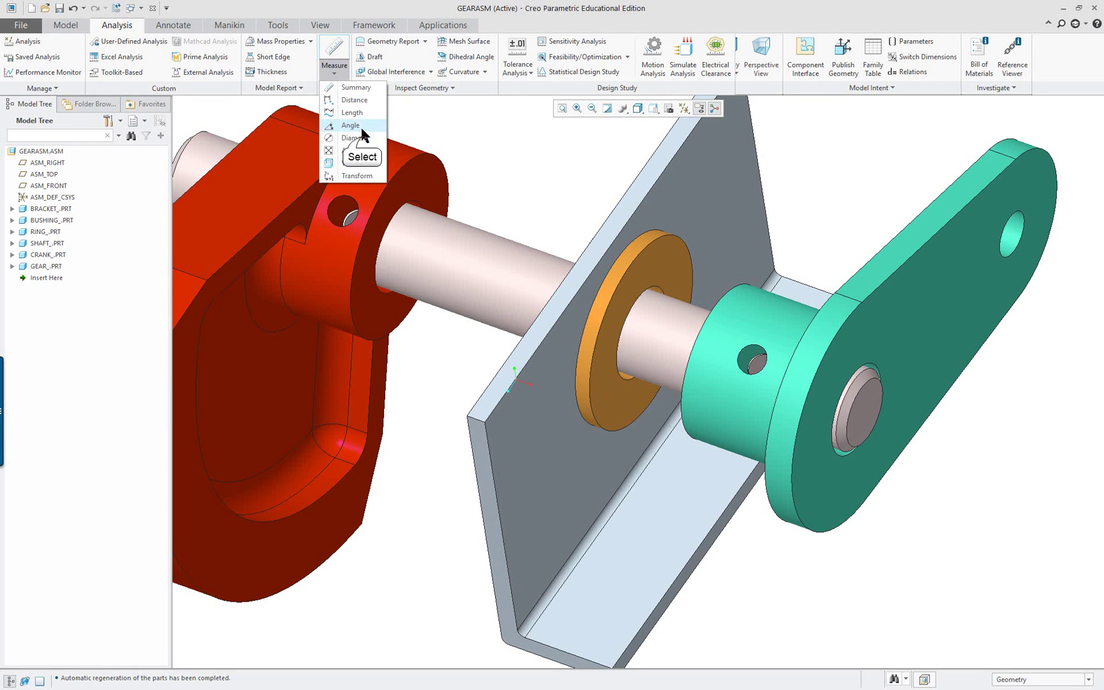
click(355, 138)
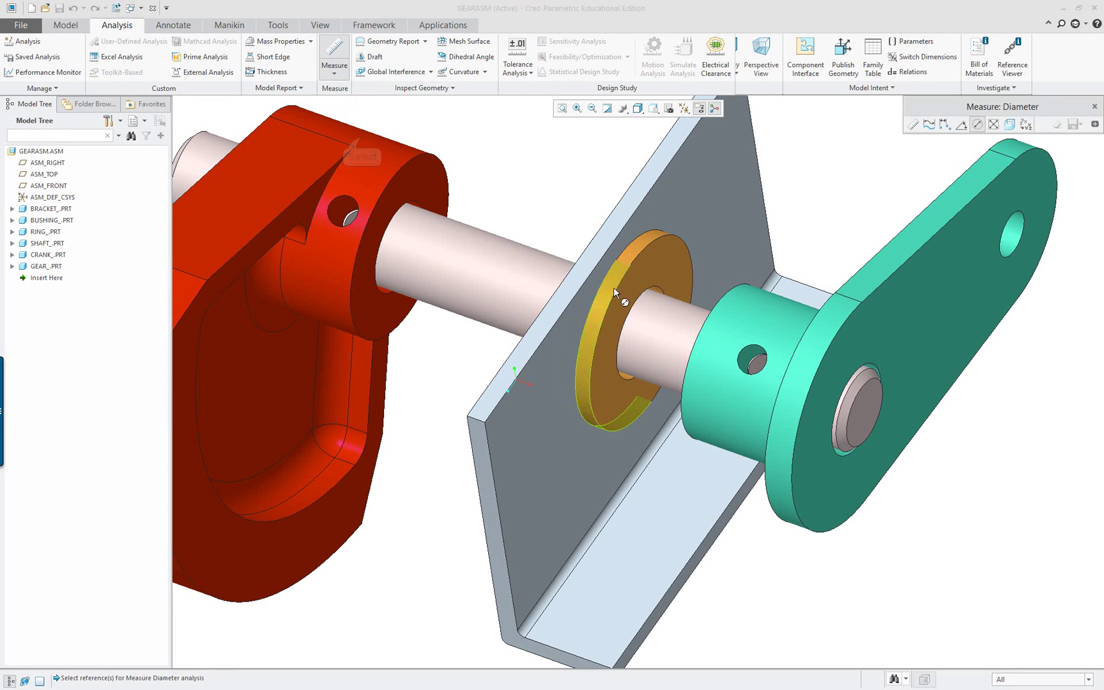
click(673, 327)
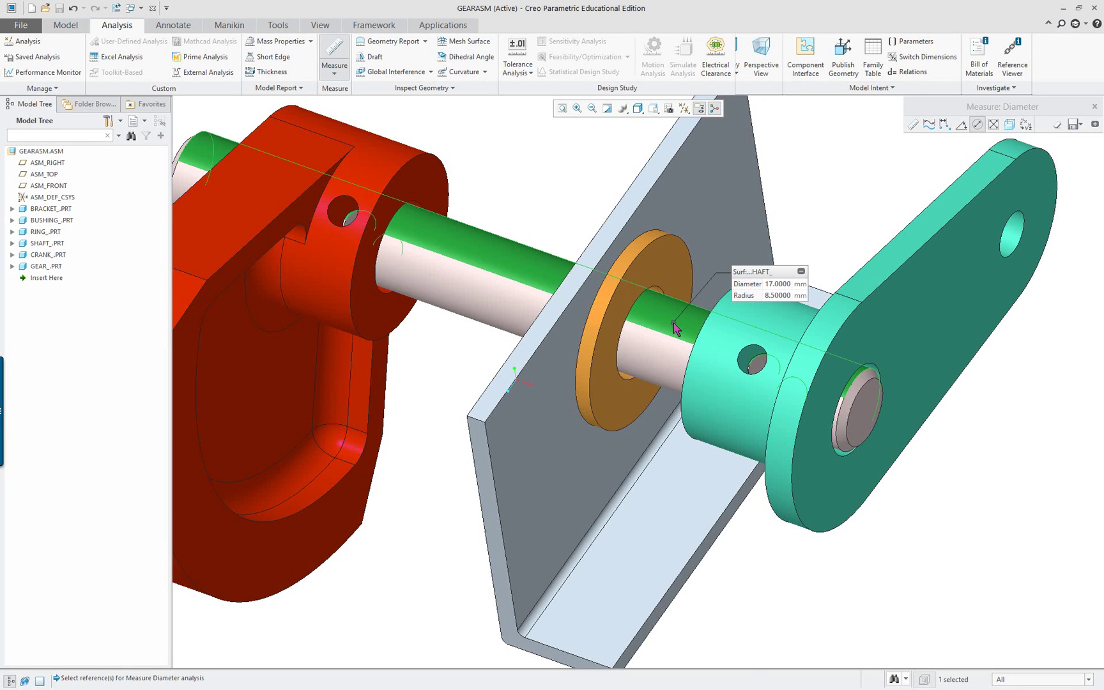
scroll(658, 304, up, 3)
click(657, 287)
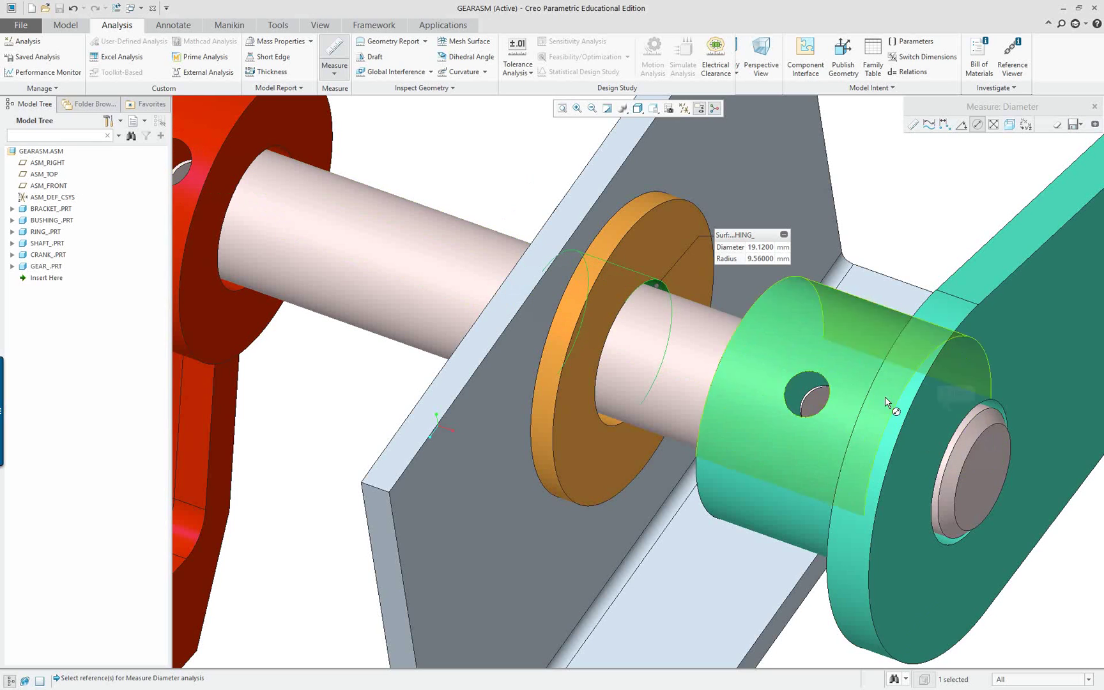
click(956, 419)
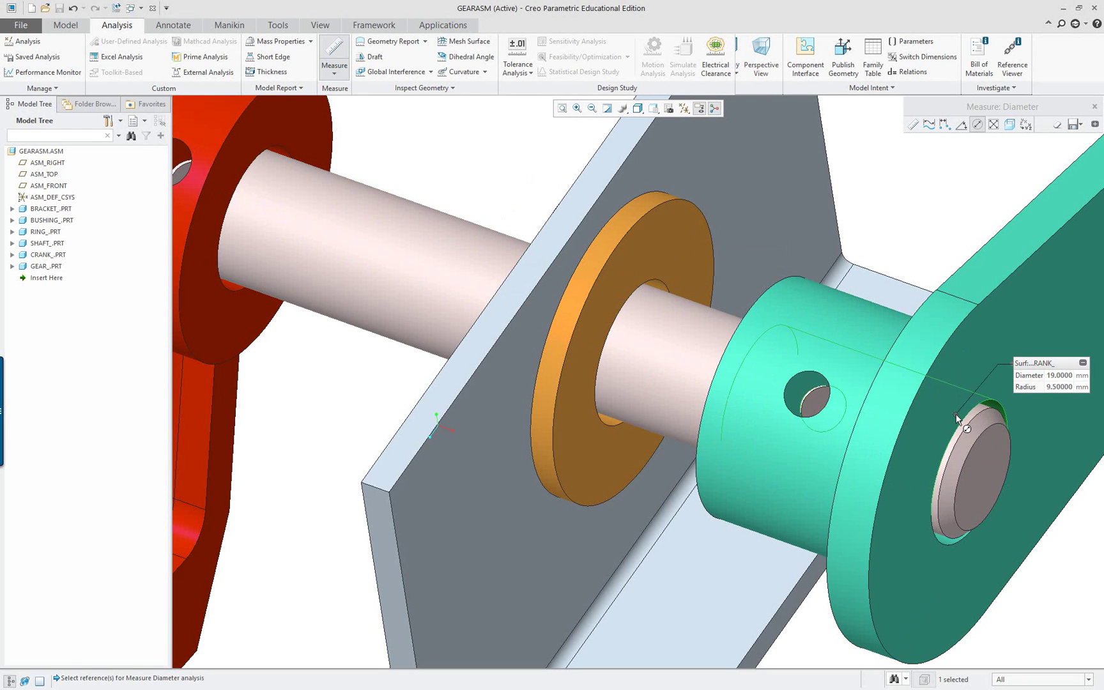
click(227, 167)
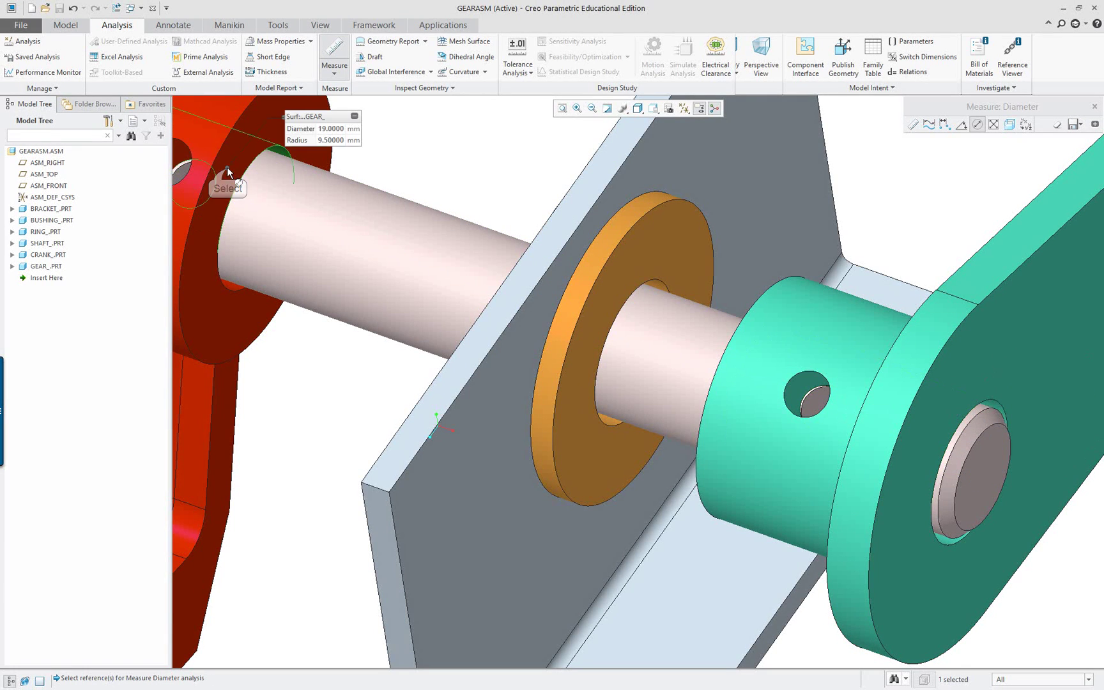
middle_click(473, 169)
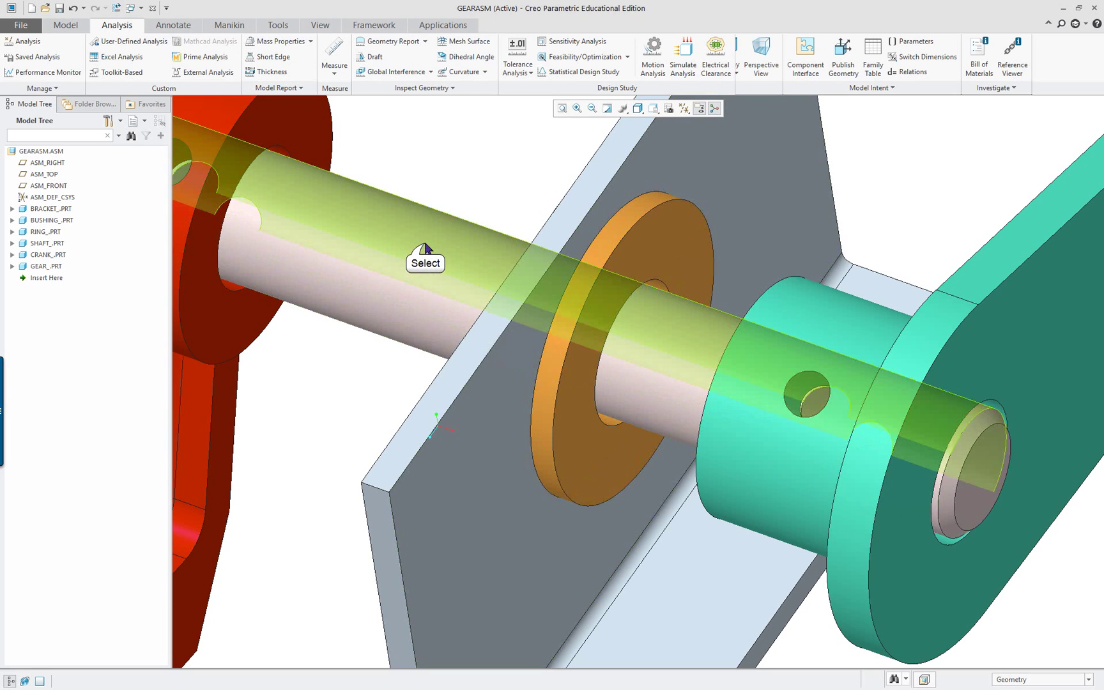
Activate the shaft part within the assembly, set its diameter to 19 mm and regenerate it
click(427, 280)
click(432, 173)
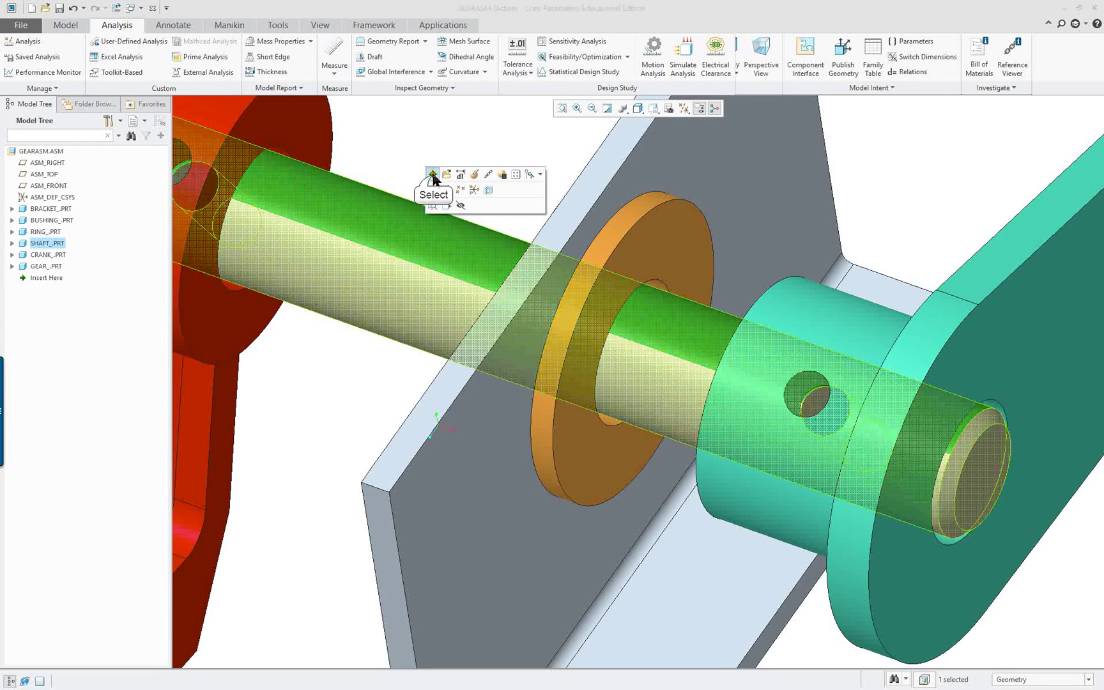
double_click(453, 258)
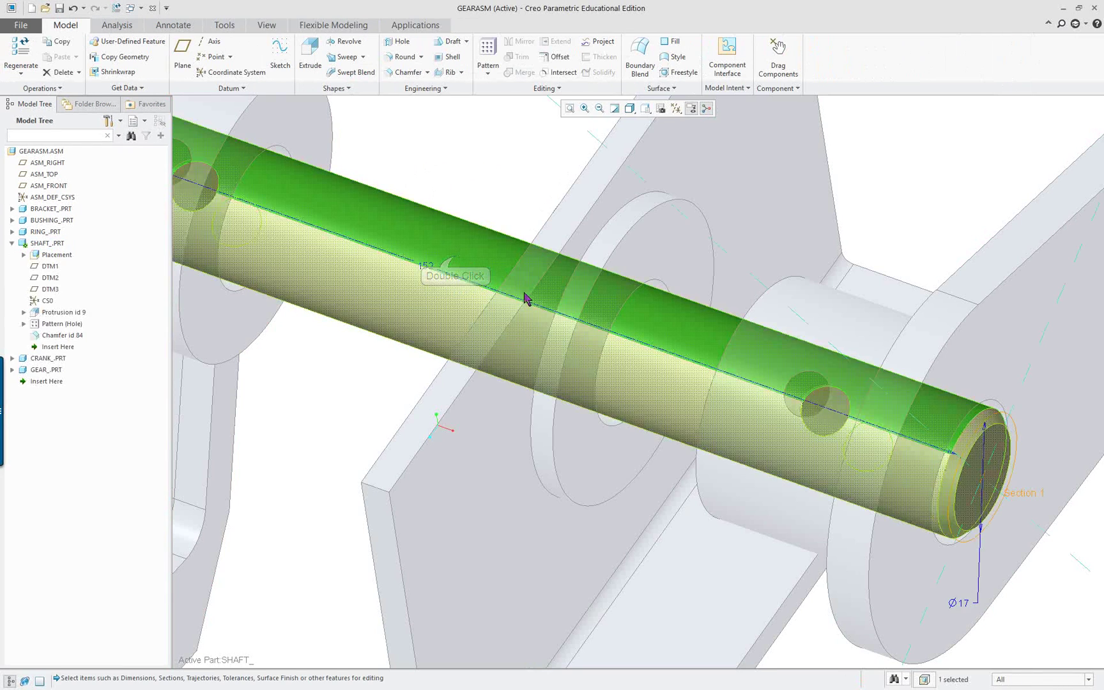
double_click(963, 603)
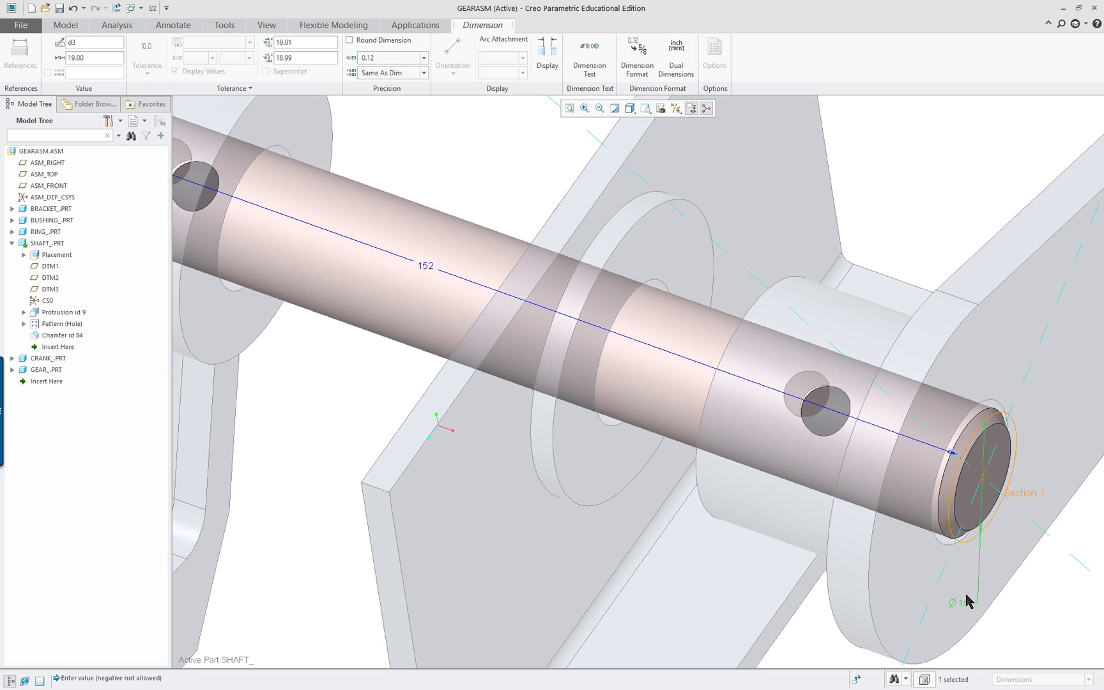
click(412, 190)
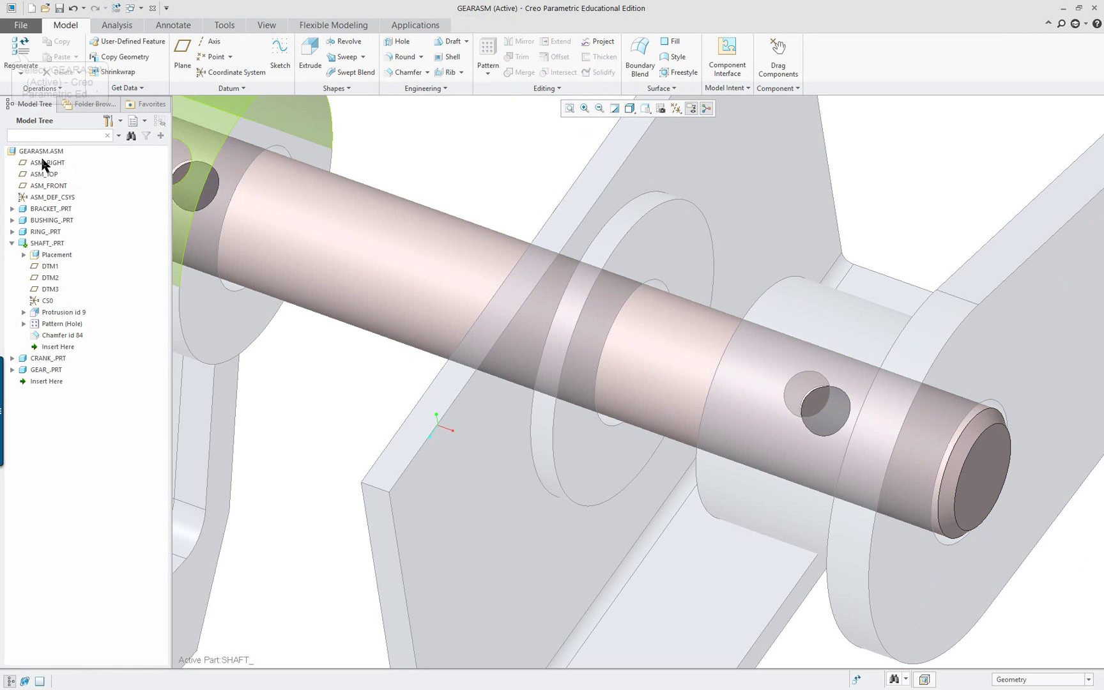
click(9, 58)
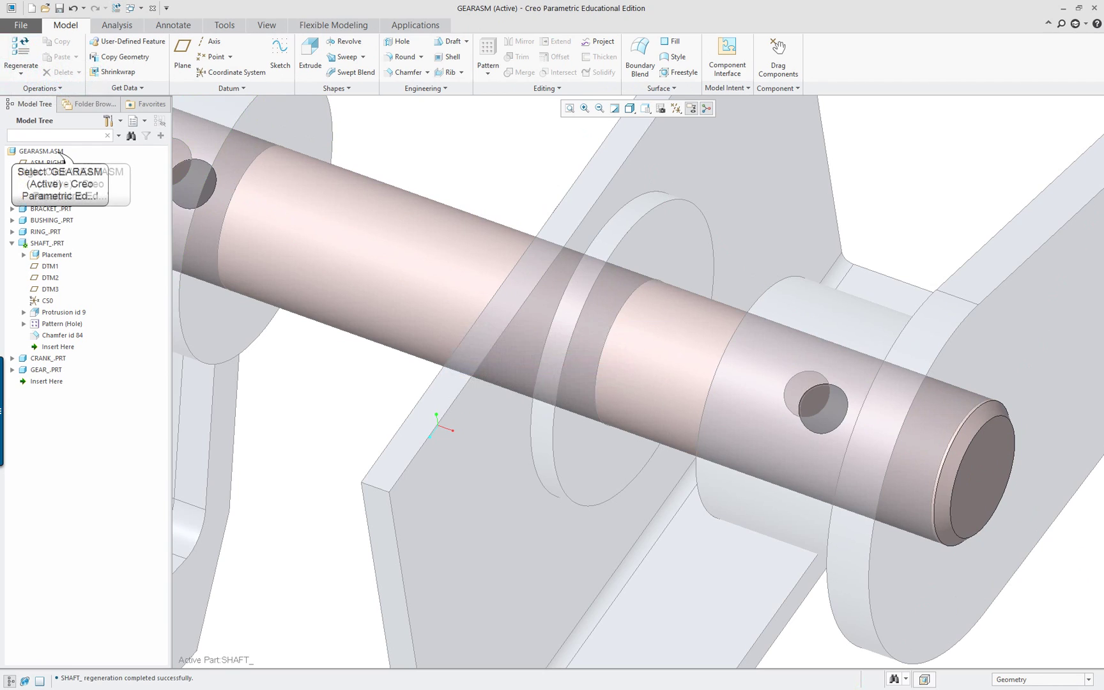
Reactivate the top-level GEARASM assembly and show it whole in the default orientation with nothing selected
click(41, 151)
right_click(58, 155)
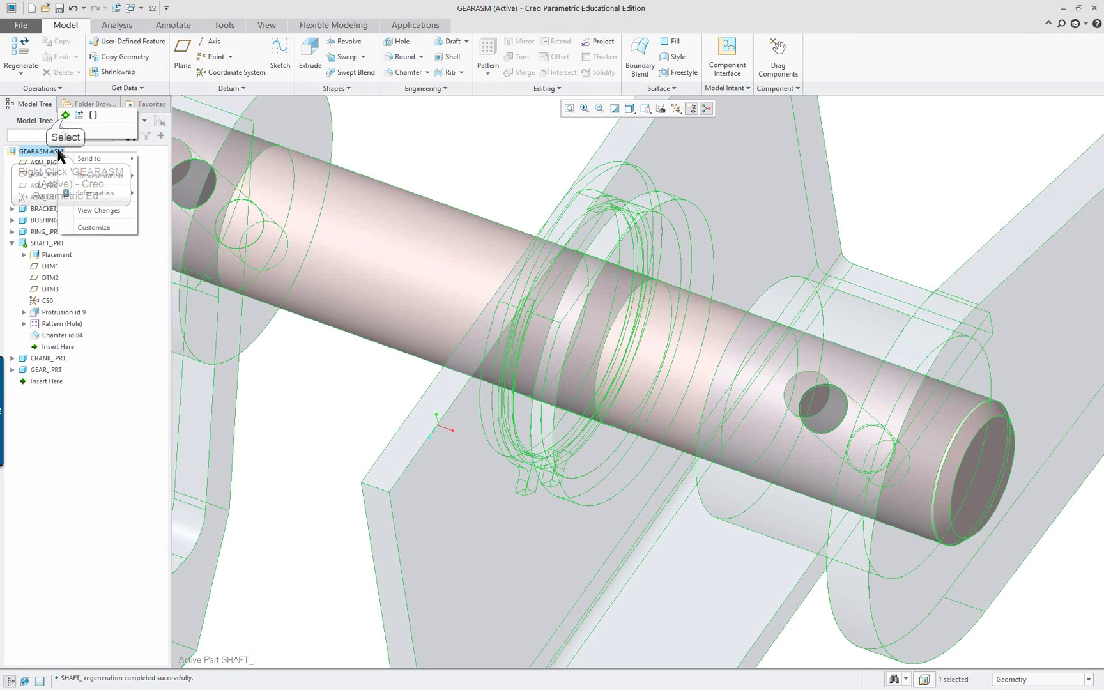
click(65, 114)
key(ctrl+d)
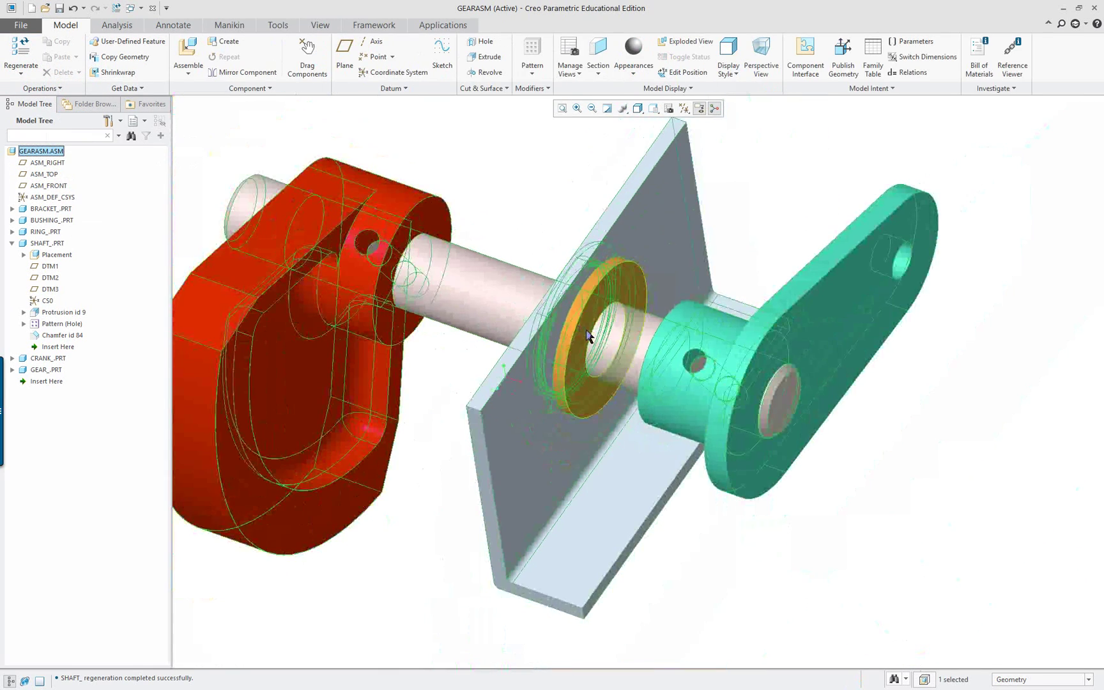
middle_drag(575, 332, 572, 302)
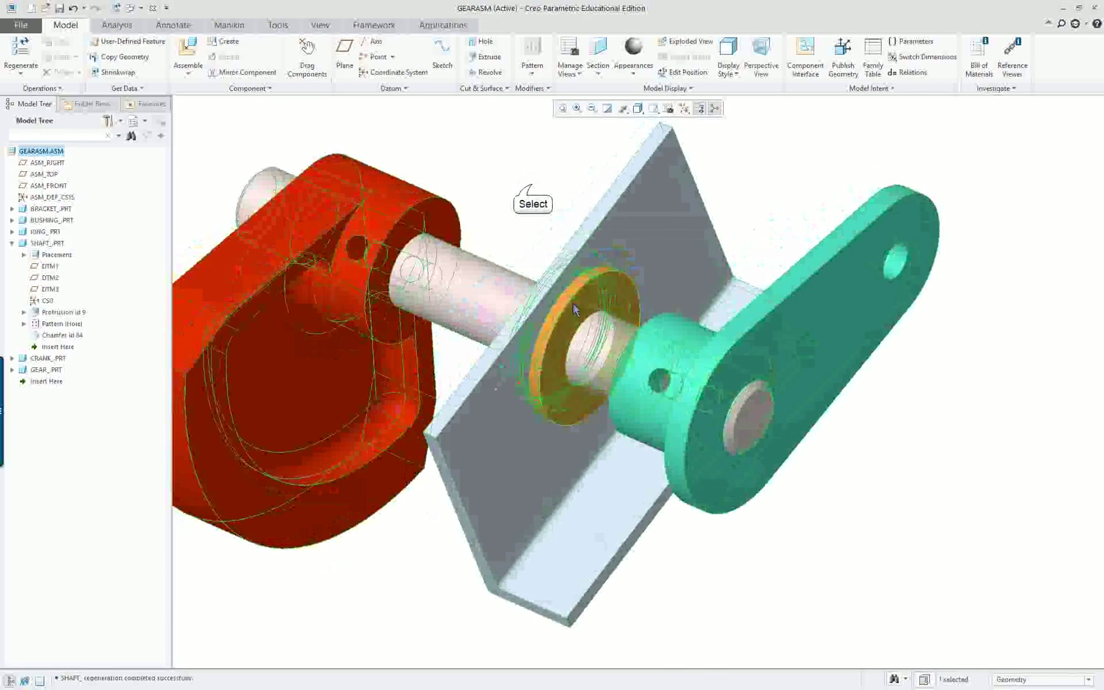
click(497, 215)
scroll(497, 219, down, 2)
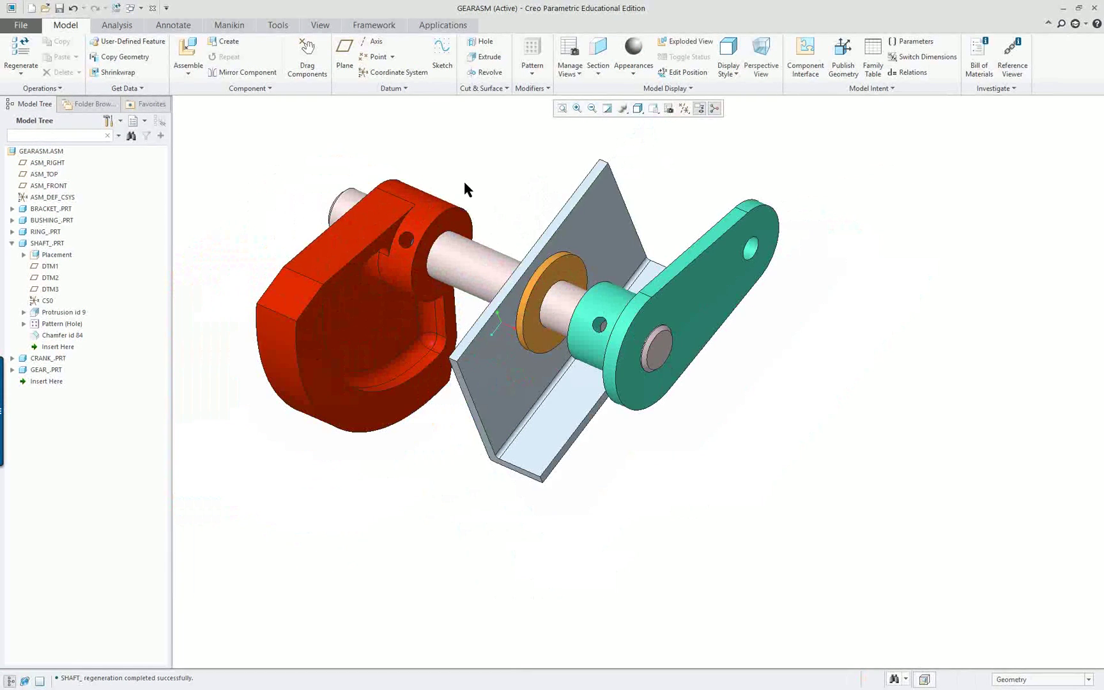
scroll(352, 128, up, 2)
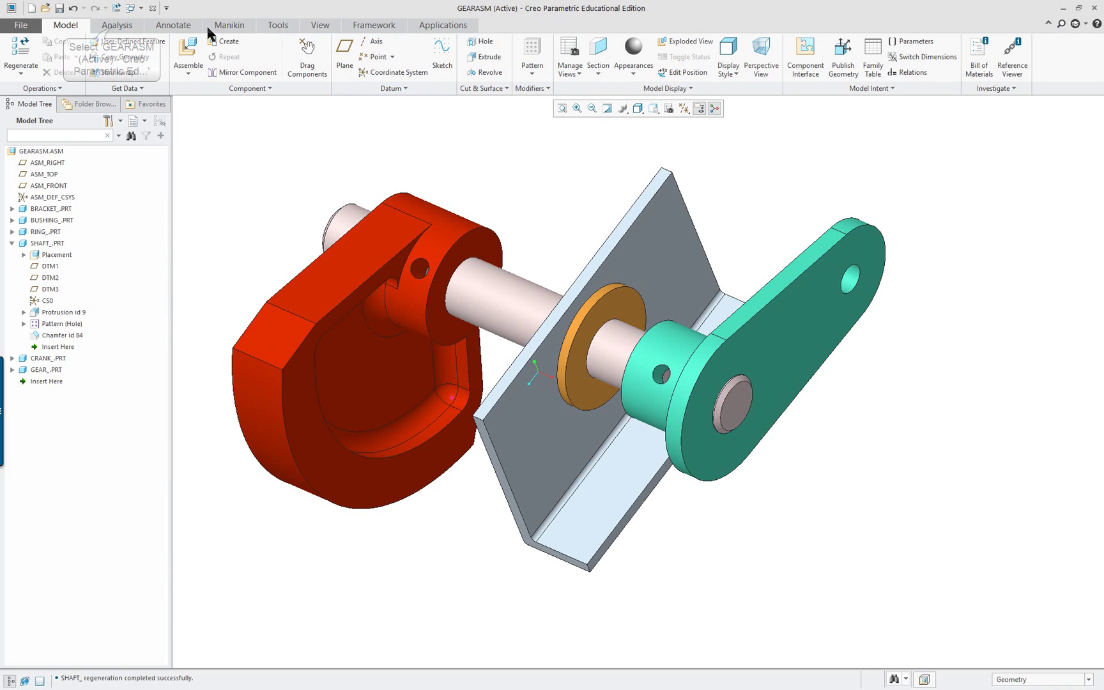
Compute an exact, parts-only Global Interference analysis of the assembly and move its dialog clear of the model
click(113, 27)
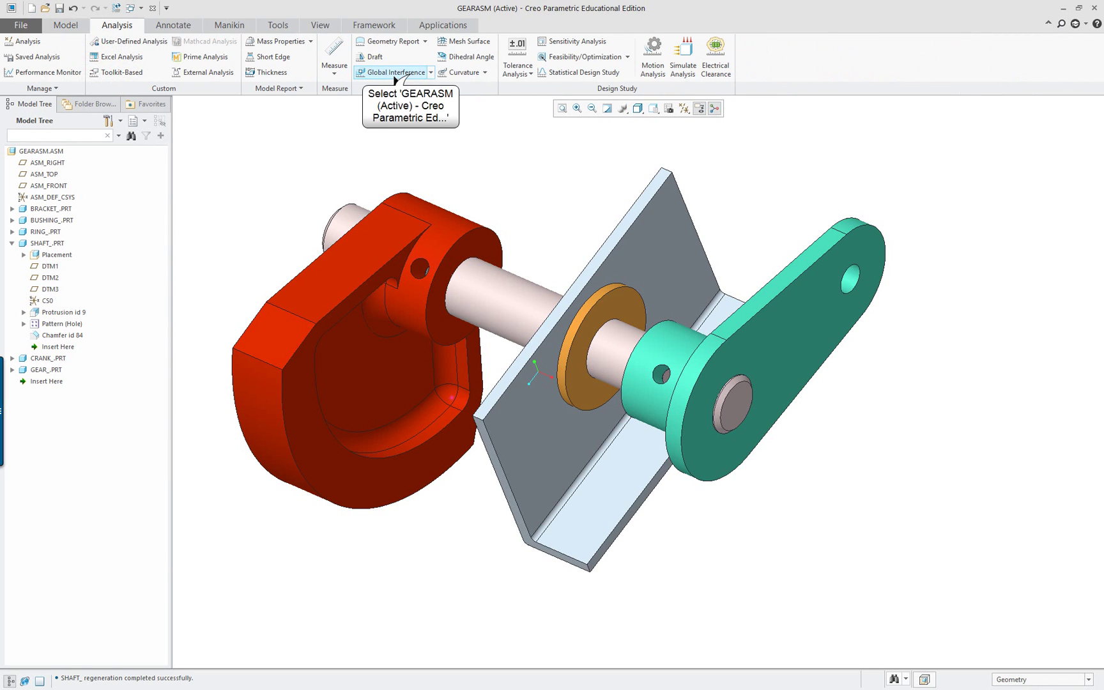
click(411, 75)
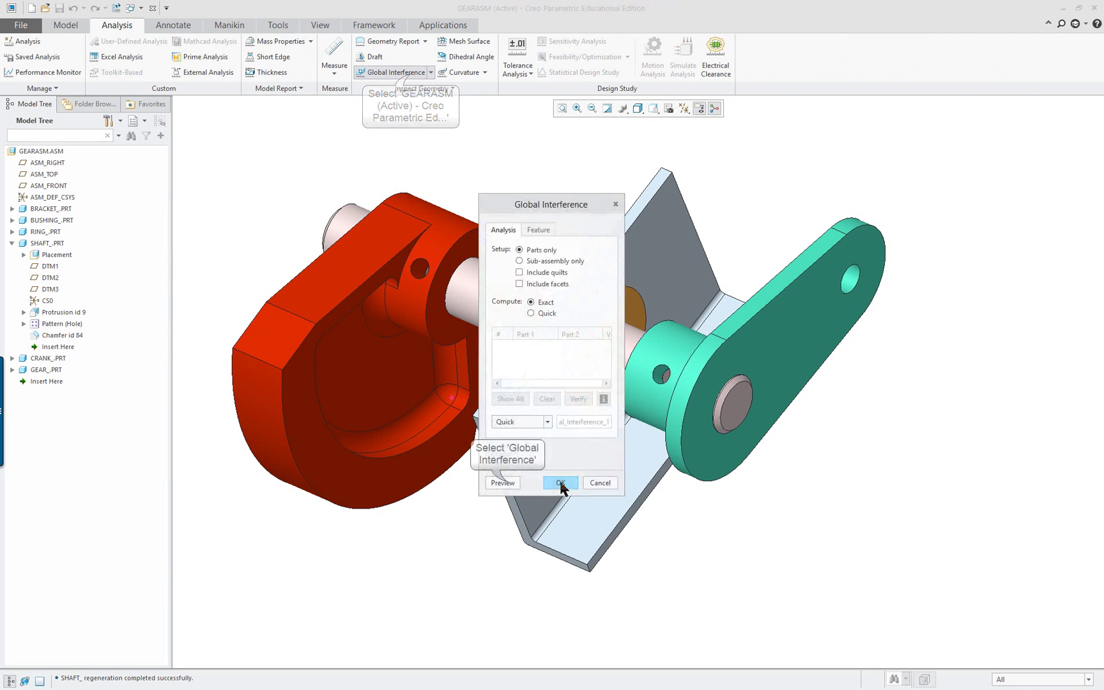
click(509, 484)
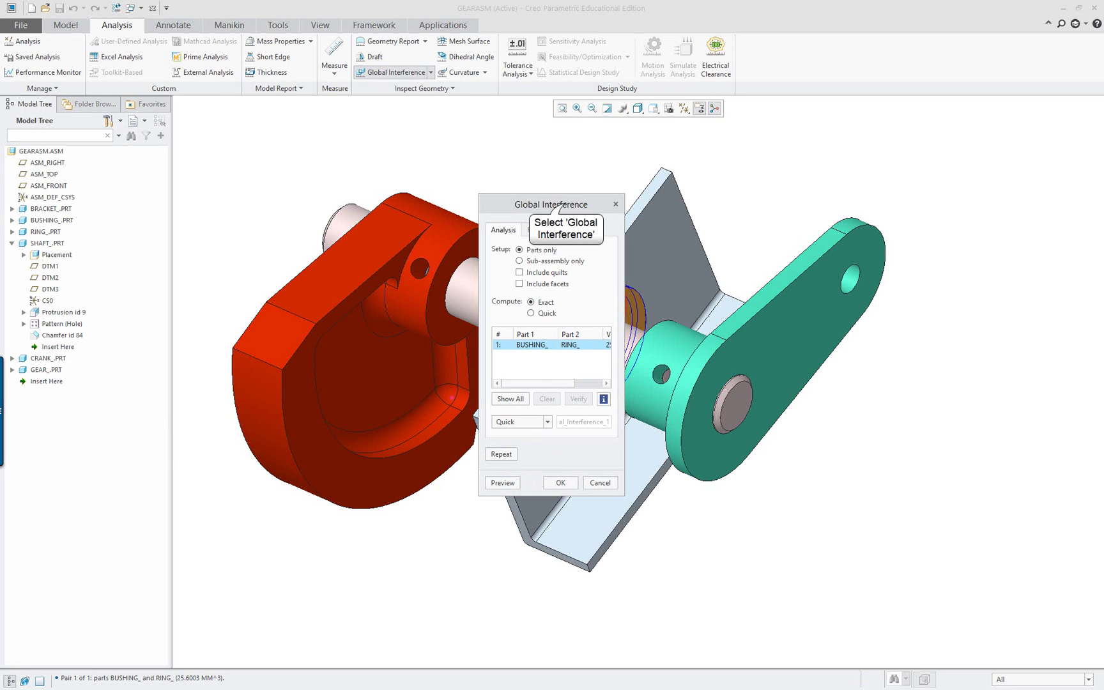
drag(568, 208, 1007, 217)
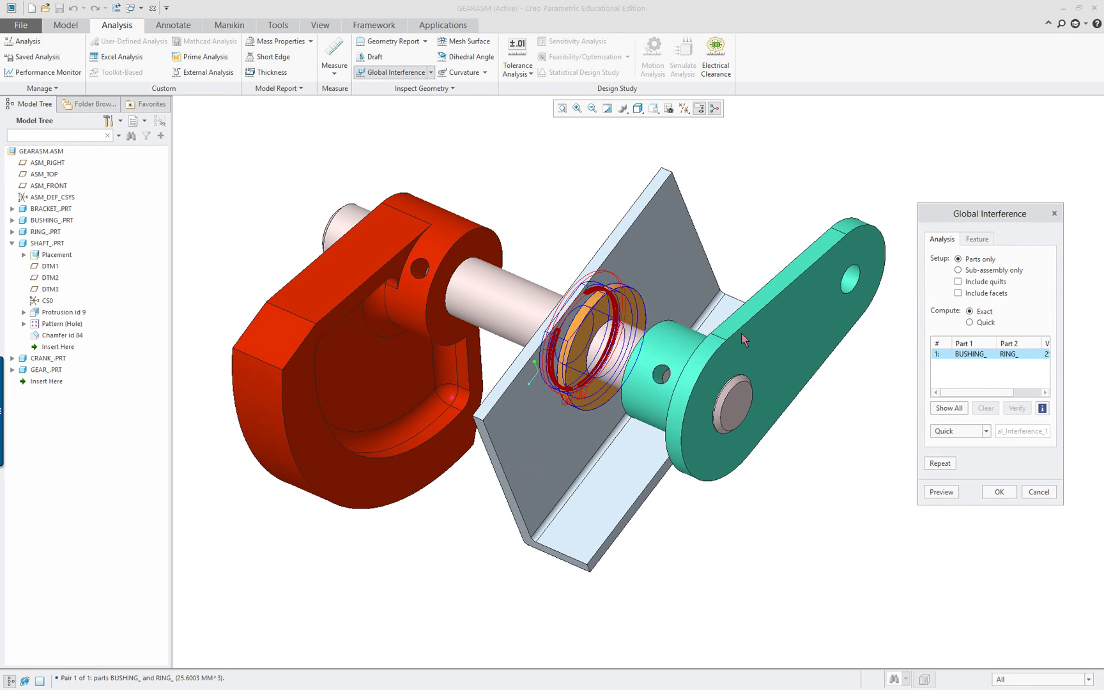
Examine the highlighted interference between the bushing and the ring from both sides of the bracket, and close the analysis
middle_drag(587, 411, 626, 328)
scroll(626, 329, up, 5)
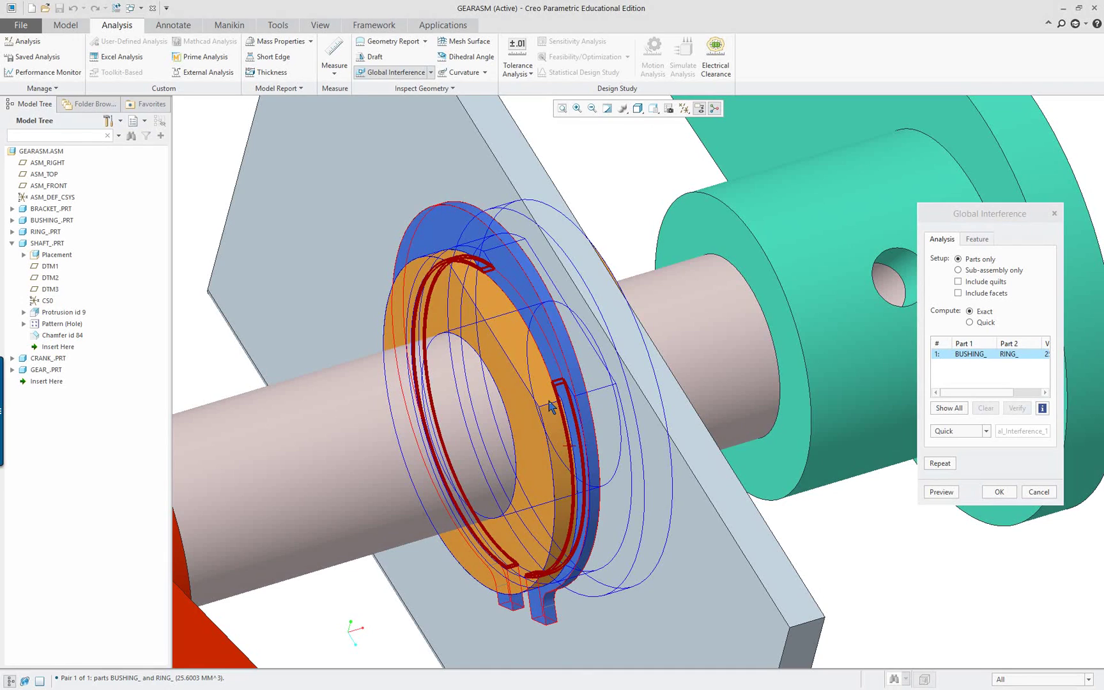
scroll(561, 562, down, 6)
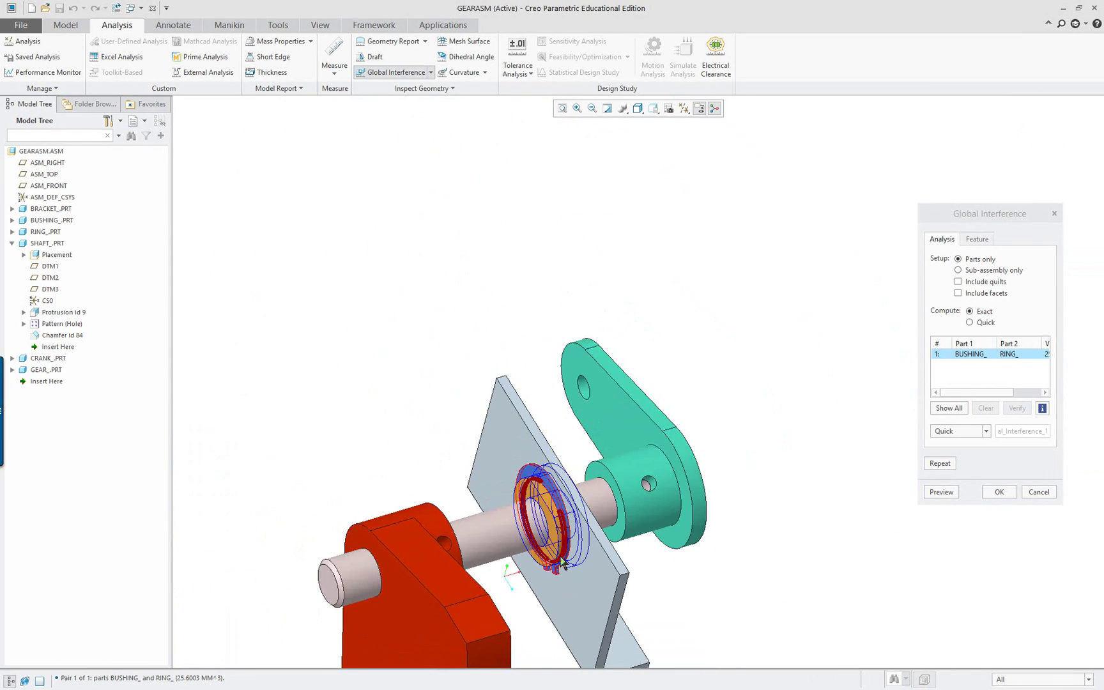
scroll(560, 575, up, 4)
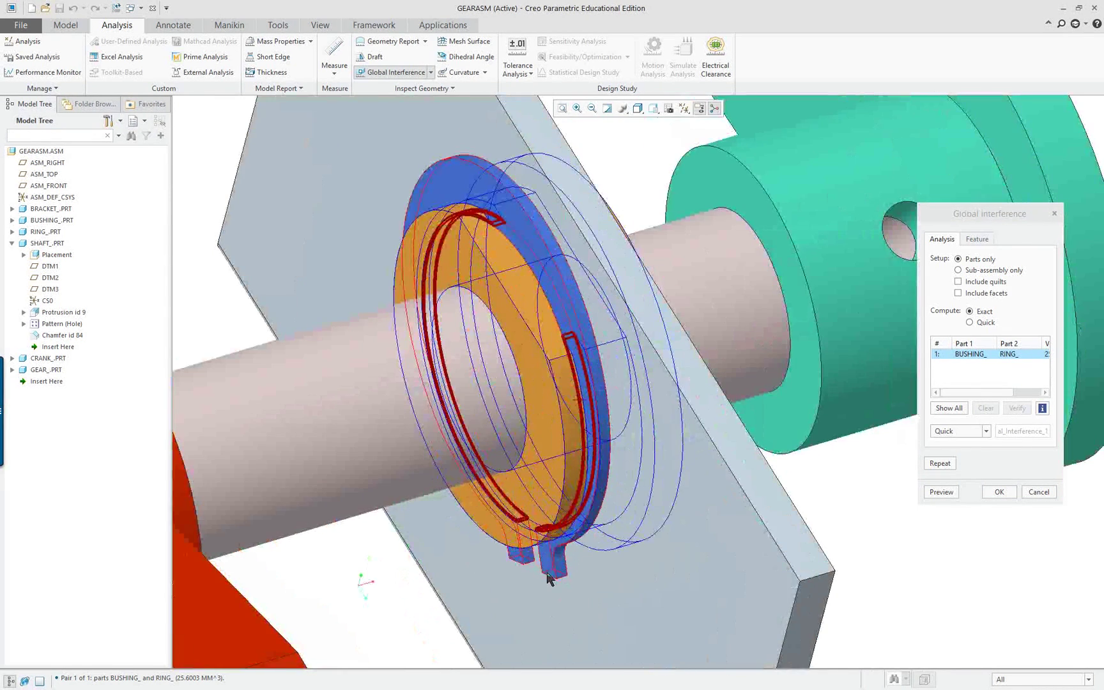
scroll(548, 578, down, 2)
middle_drag(548, 578, 498, 541)
scroll(498, 541, down, 3)
scroll(537, 532, up, 2)
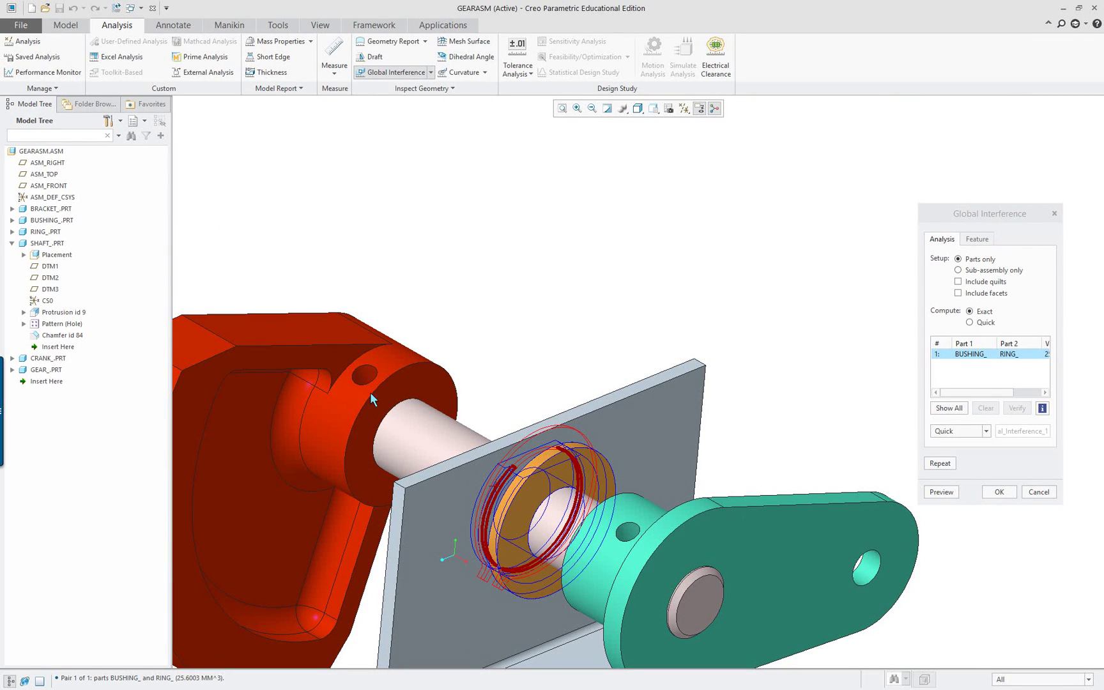
click(999, 492)
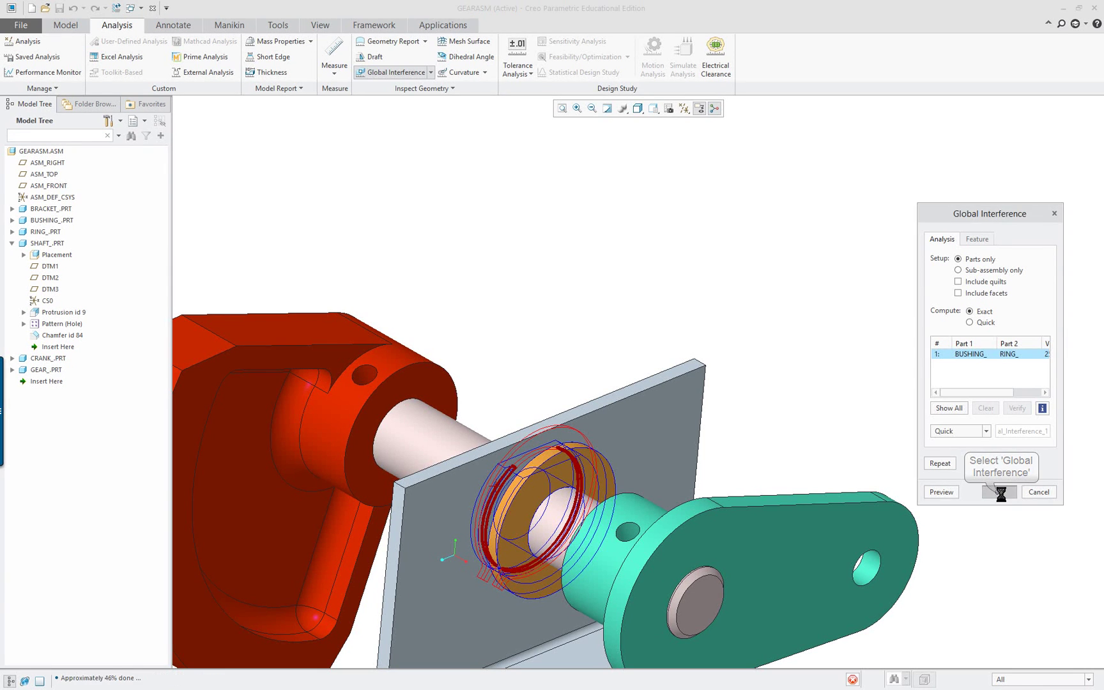
Fit the whole assembly in view and switch it to the default exploded view
scroll(745, 508, up, 3)
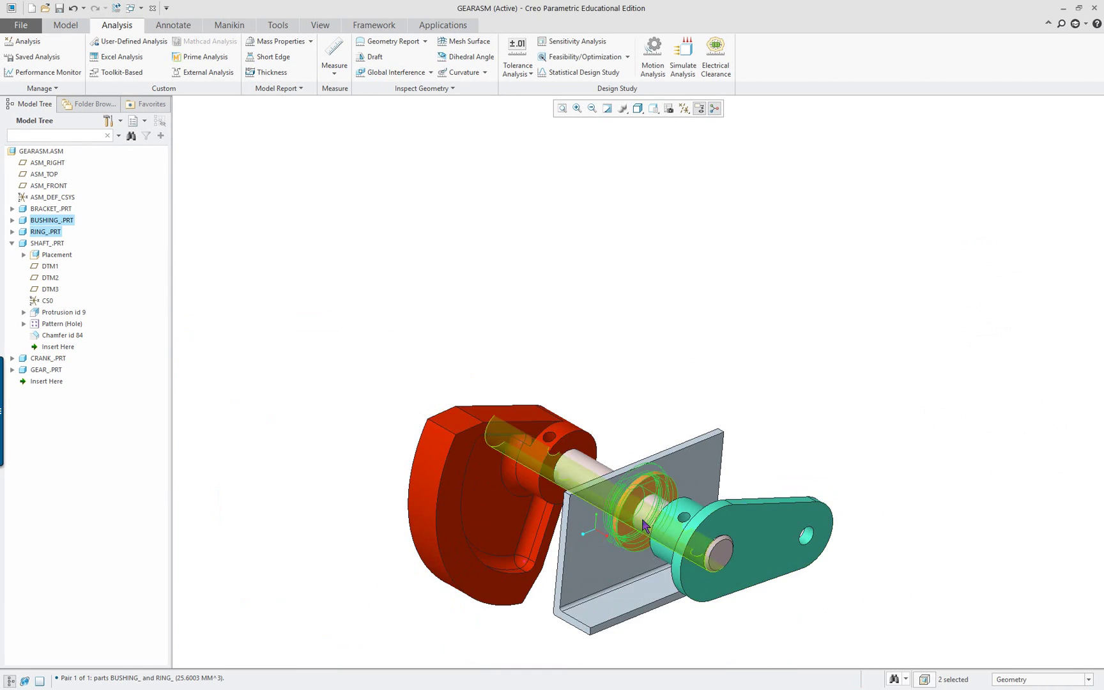
scroll(661, 642, down, 3)
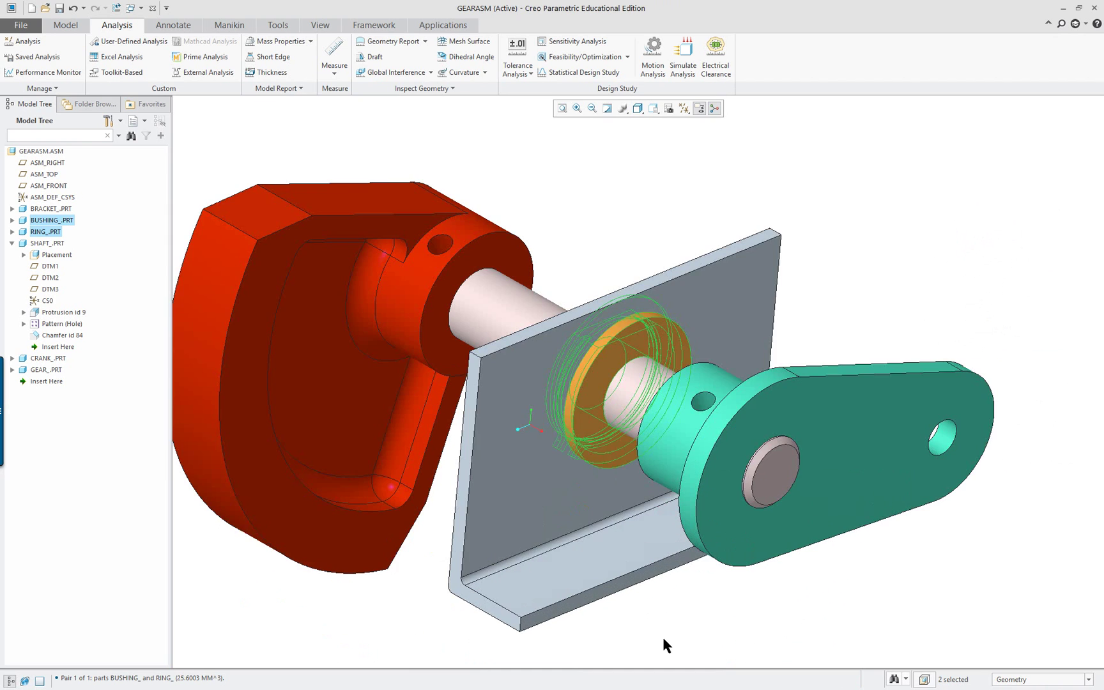
click(563, 108)
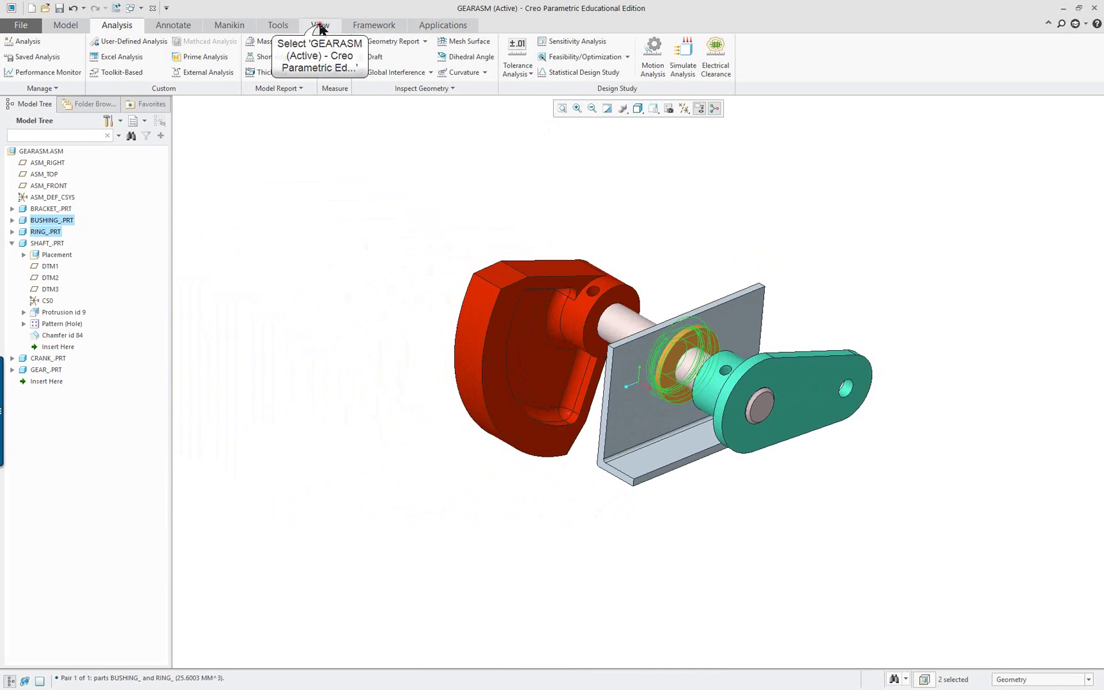
click(320, 26)
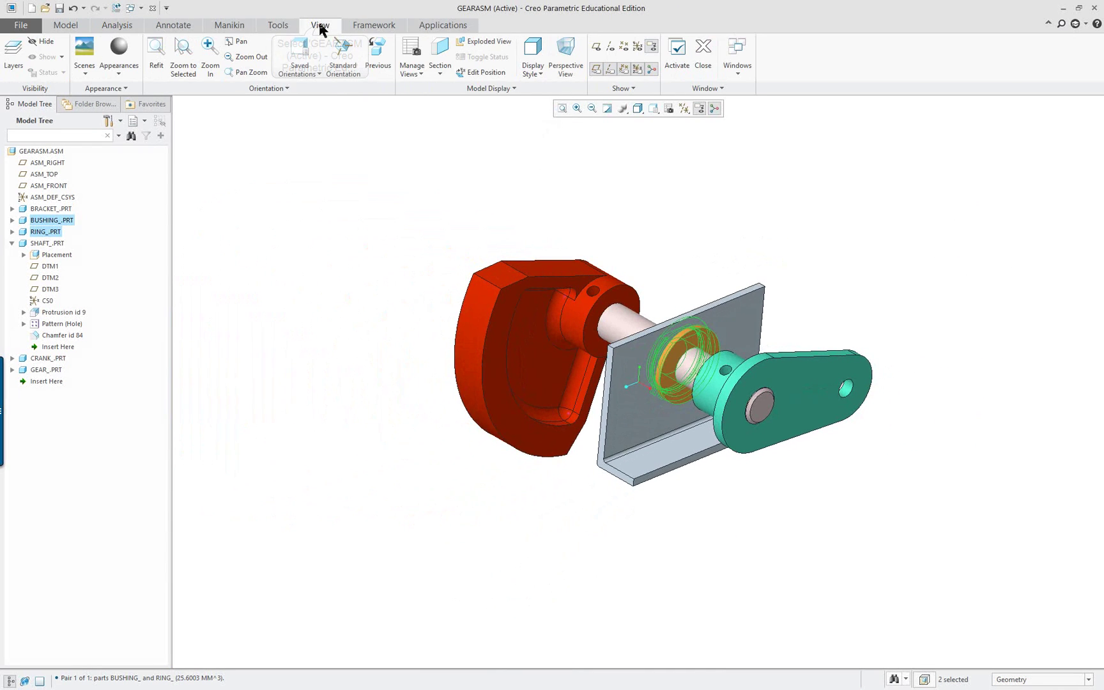
click(489, 42)
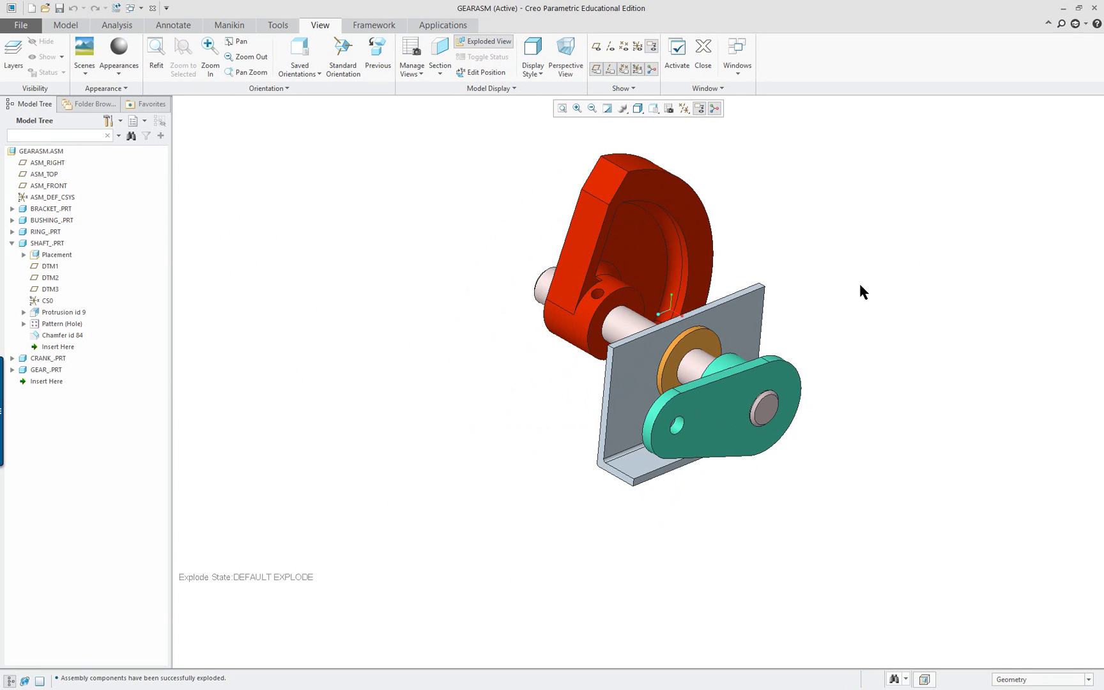
middle_drag(839, 322, 851, 270)
scroll(859, 212, up, 2)
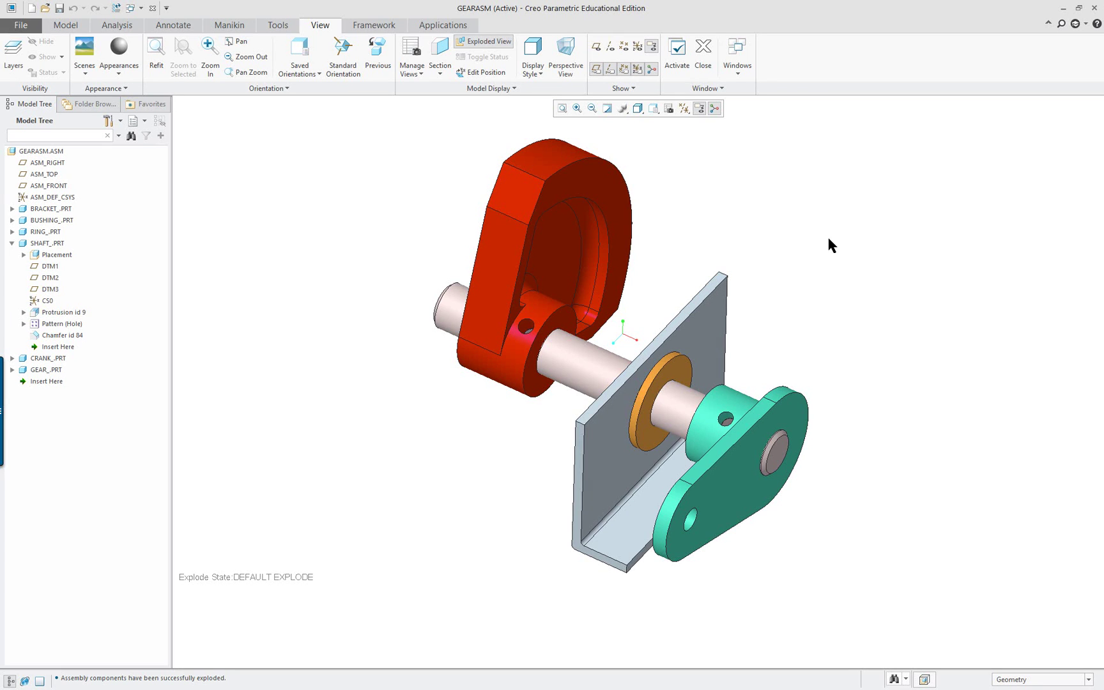
Edit the exploded positions, pulling the gear about 90 mm and the crank about 115 mm outward off opposite shaft ends along the shaft axis
click(480, 72)
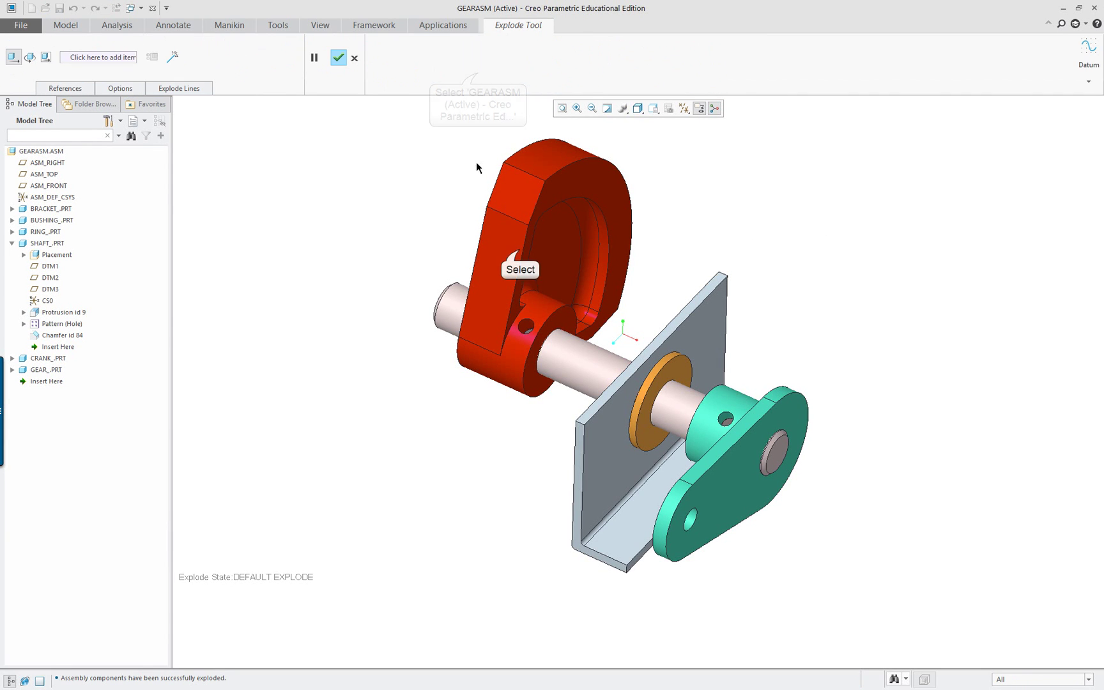
click(505, 239)
drag(492, 243, 297, 153)
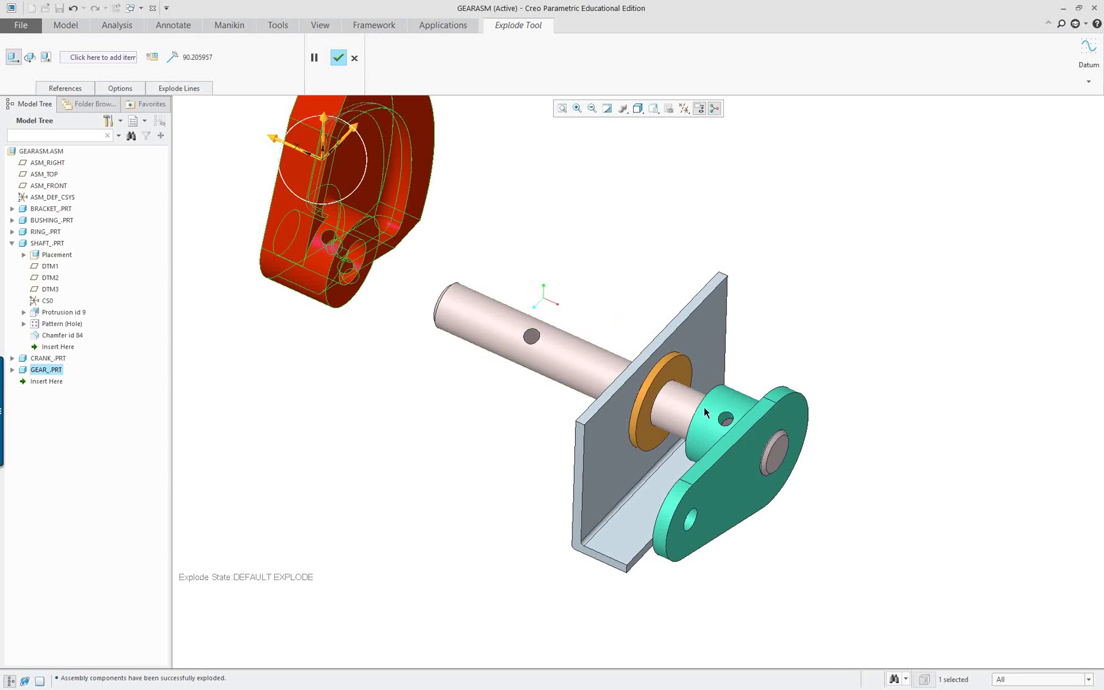
click(783, 416)
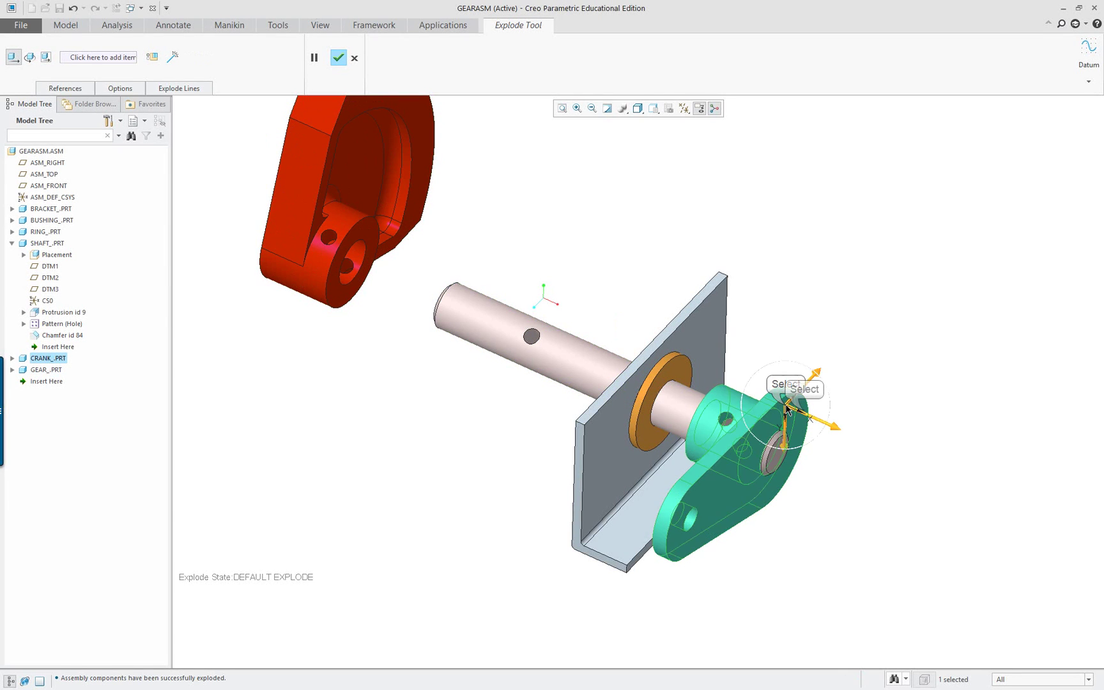
drag(801, 417, 1034, 518)
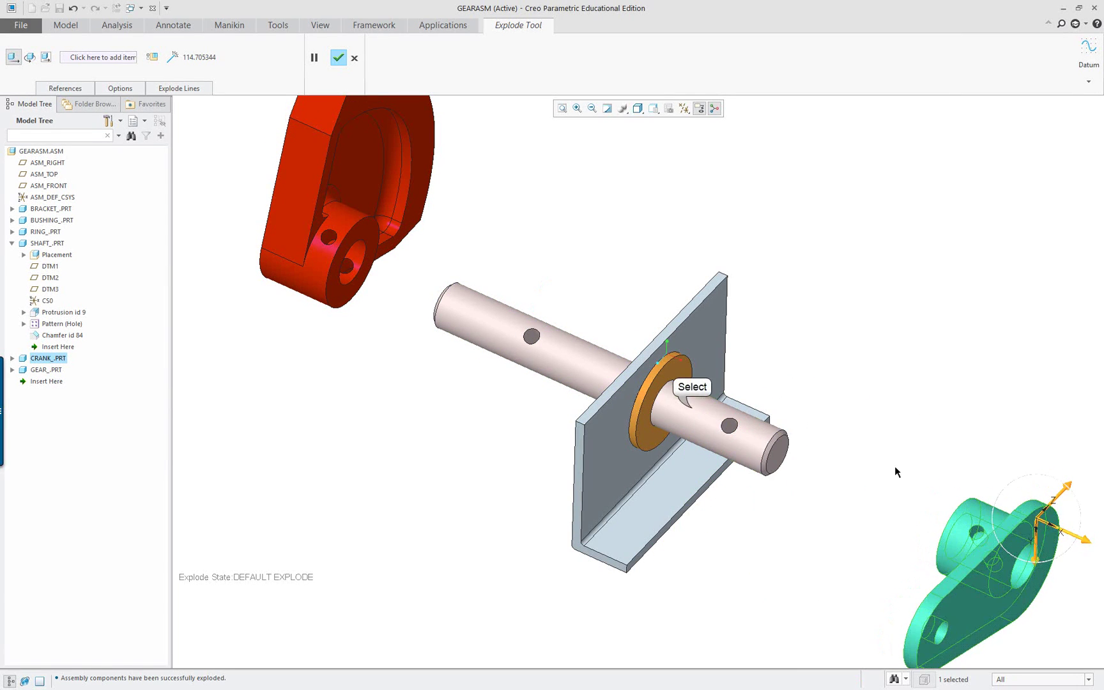
Slide the shaft toward the crank, and the bracket about 72 mm toward the gear and about 29 mm back along the shaft axis
click(701, 399)
drag(681, 404, 830, 470)
click(586, 461)
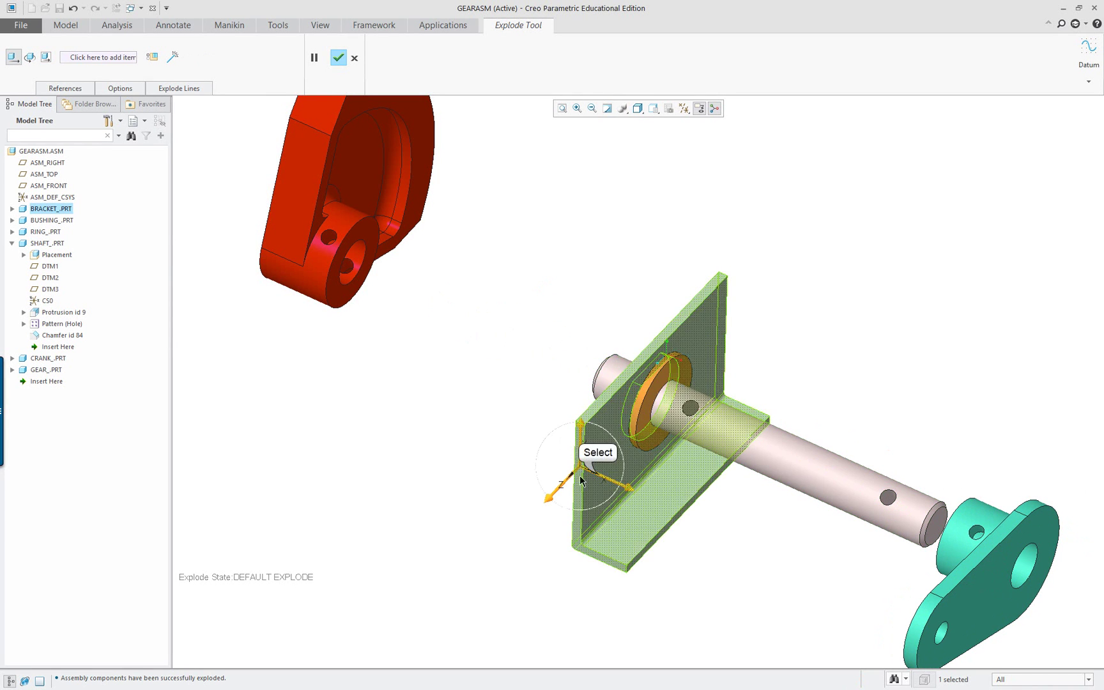
drag(587, 461, 606, 361)
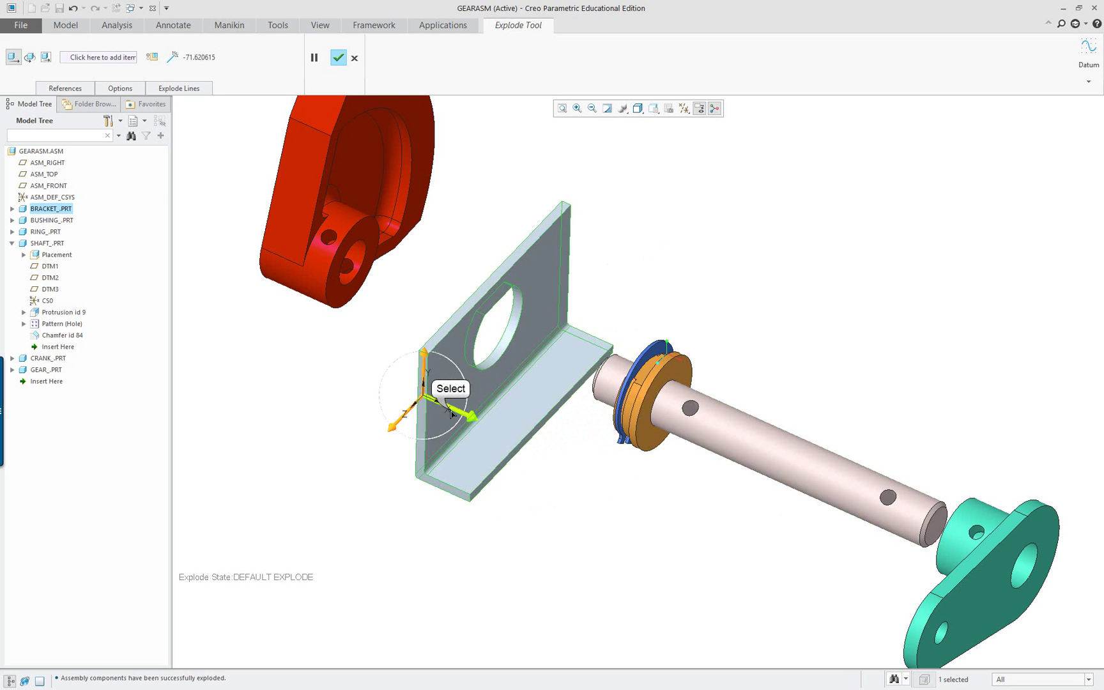
drag(451, 412, 521, 447)
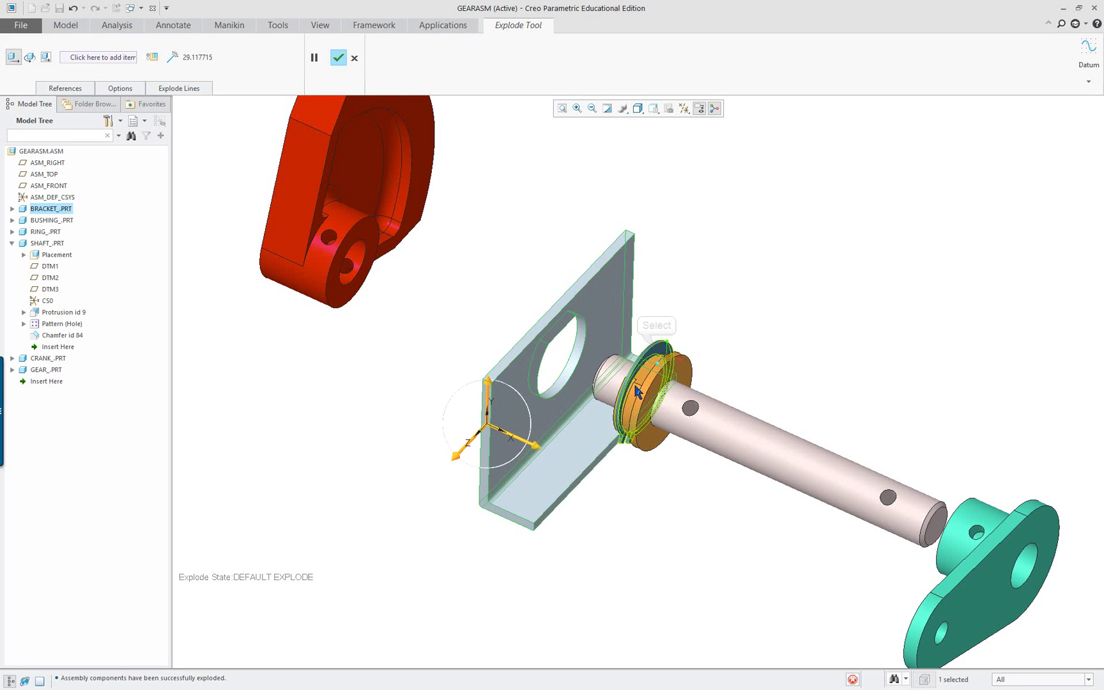
Slide the ring through the bracket toward the gear, and move the bracket about 31 mm toward the gear along the shaft axis
click(658, 350)
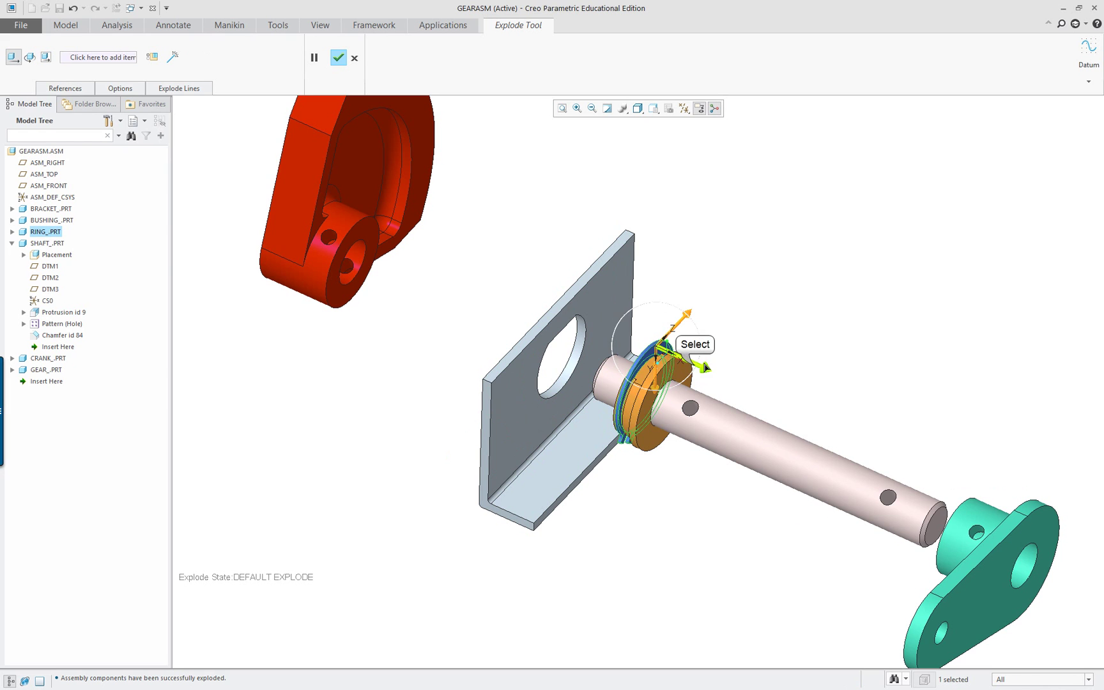
drag(696, 369, 687, 355)
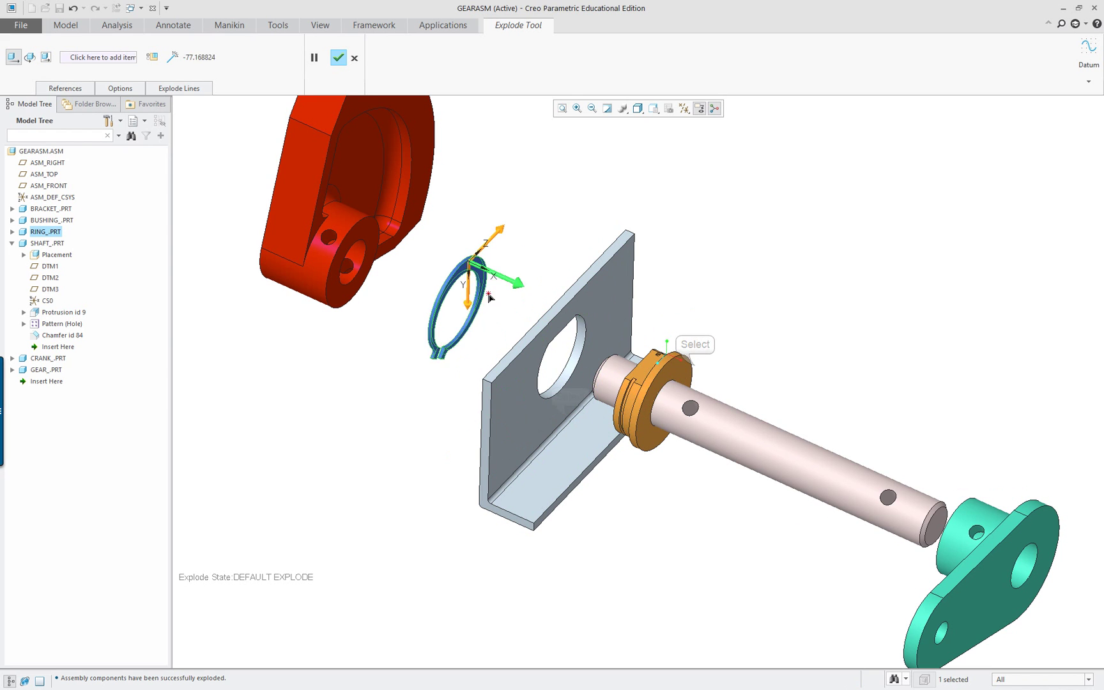
click(570, 419)
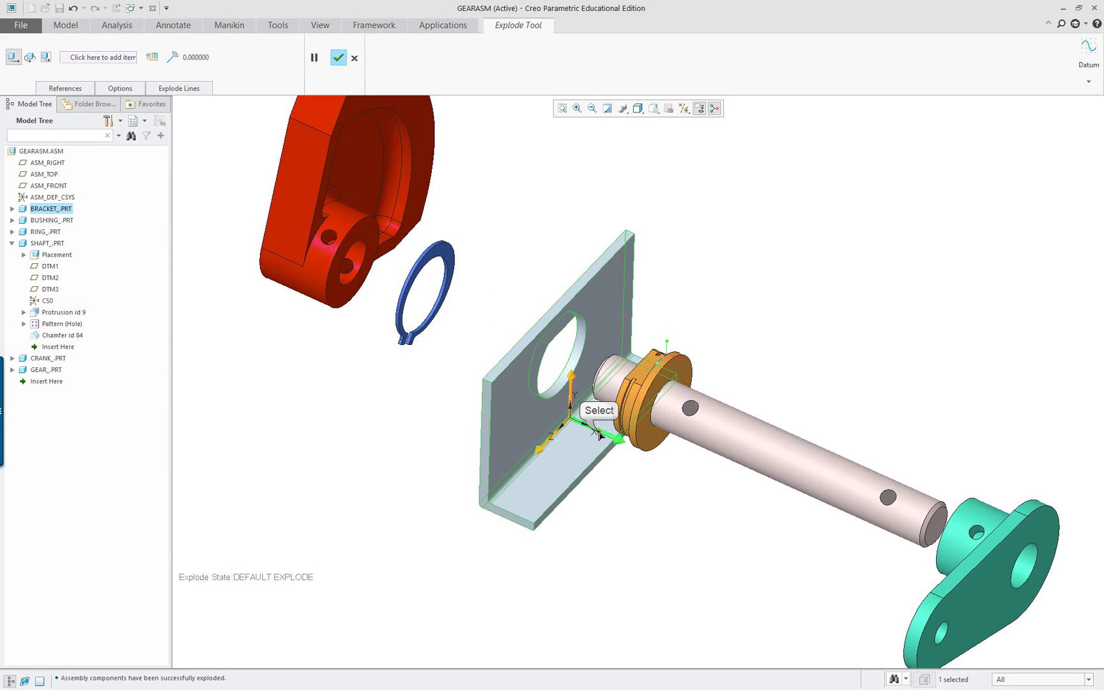
drag(598, 440, 530, 403)
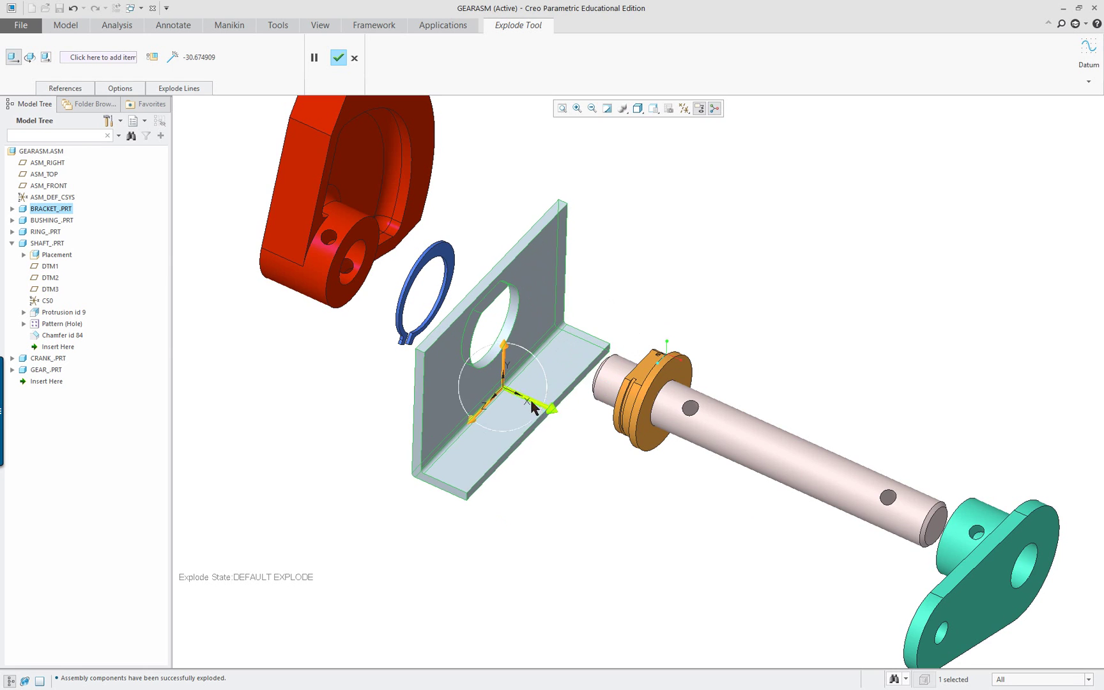
Pull the crank about 33 mm farther outward and slide the shaft about 30 mm toward it along the shaft axis
scroll(664, 468, up, 1)
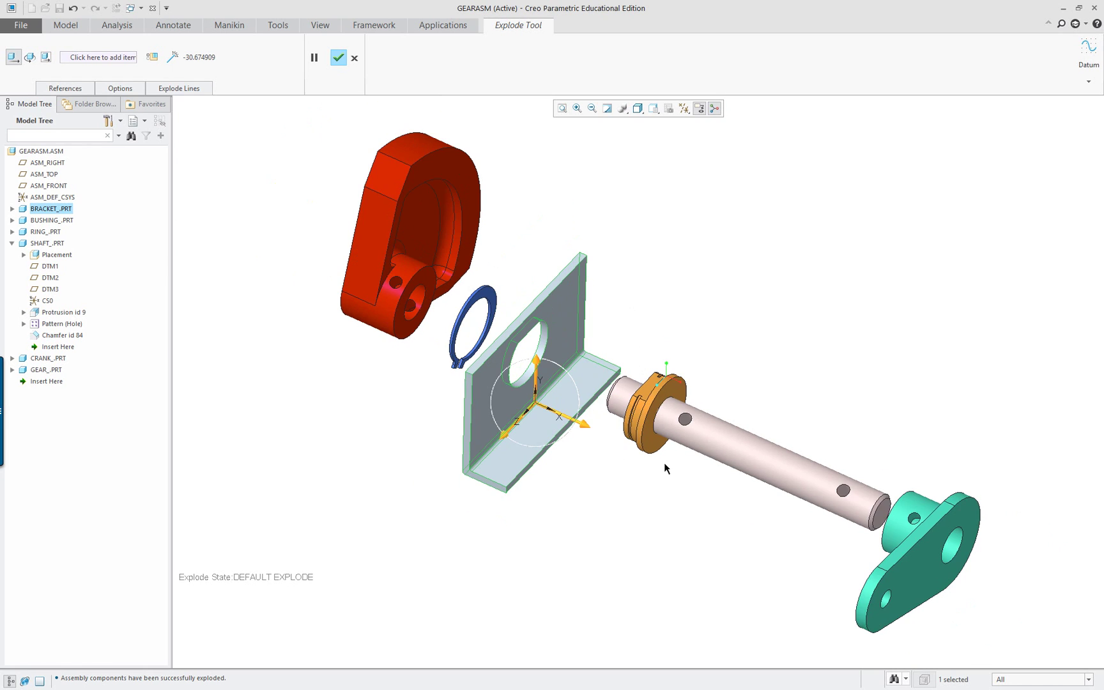
click(941, 526)
drag(941, 526, 961, 597)
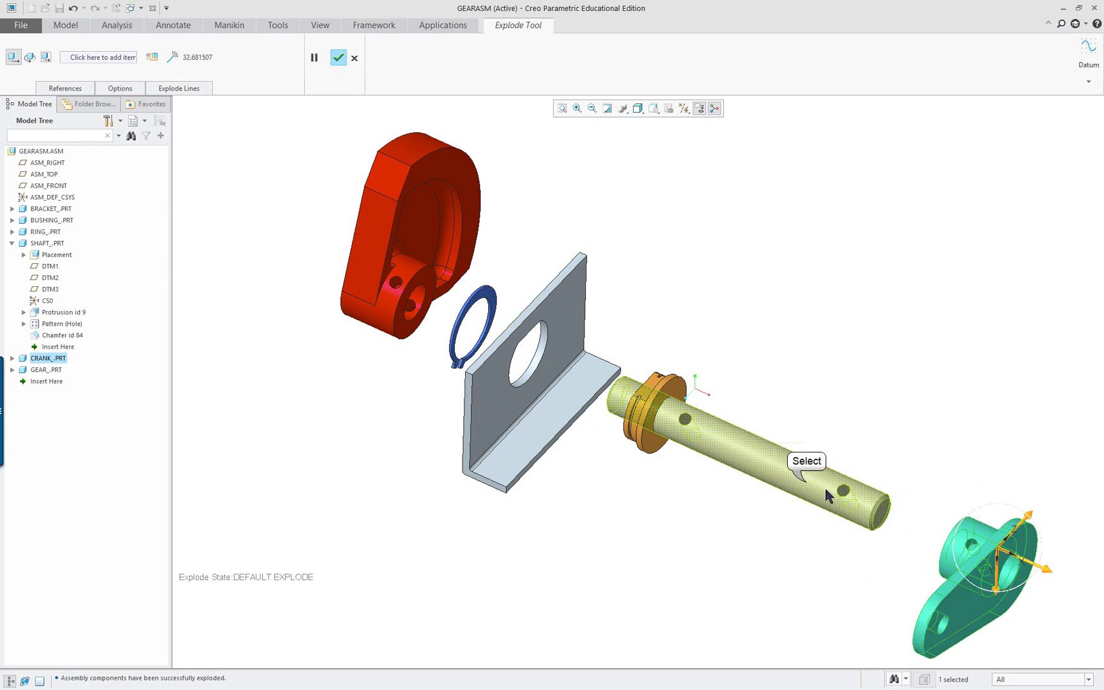
click(828, 496)
drag(794, 476, 848, 499)
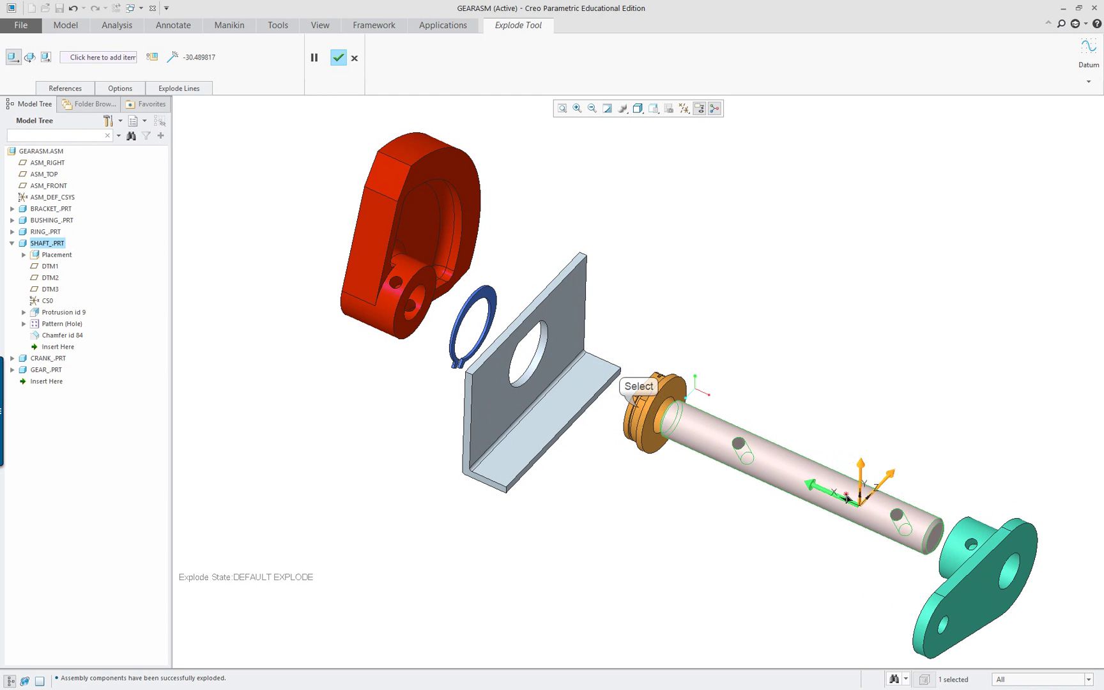
Slide the bushing off the shaft end toward the bracket, and accept the edited exploded positions
click(632, 410)
drag(621, 402, 594, 390)
middle_drag(706, 495, 722, 465)
middle_click(737, 515)
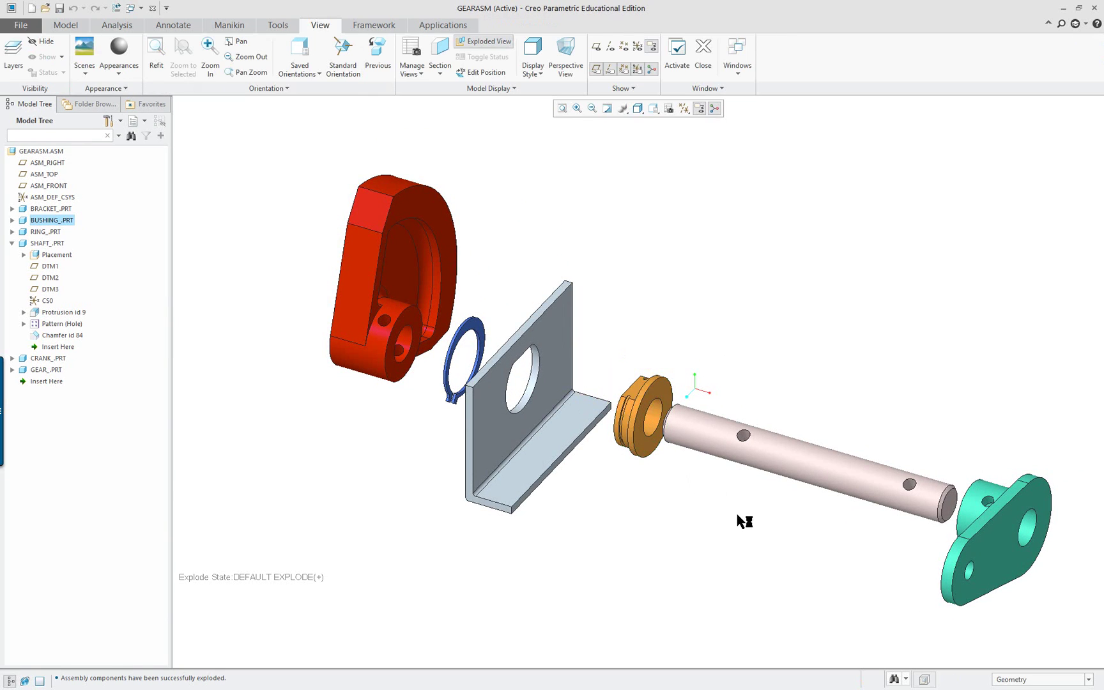
Save the GEARASM assembly
shift+middle_drag(1027, 568, 970, 557)
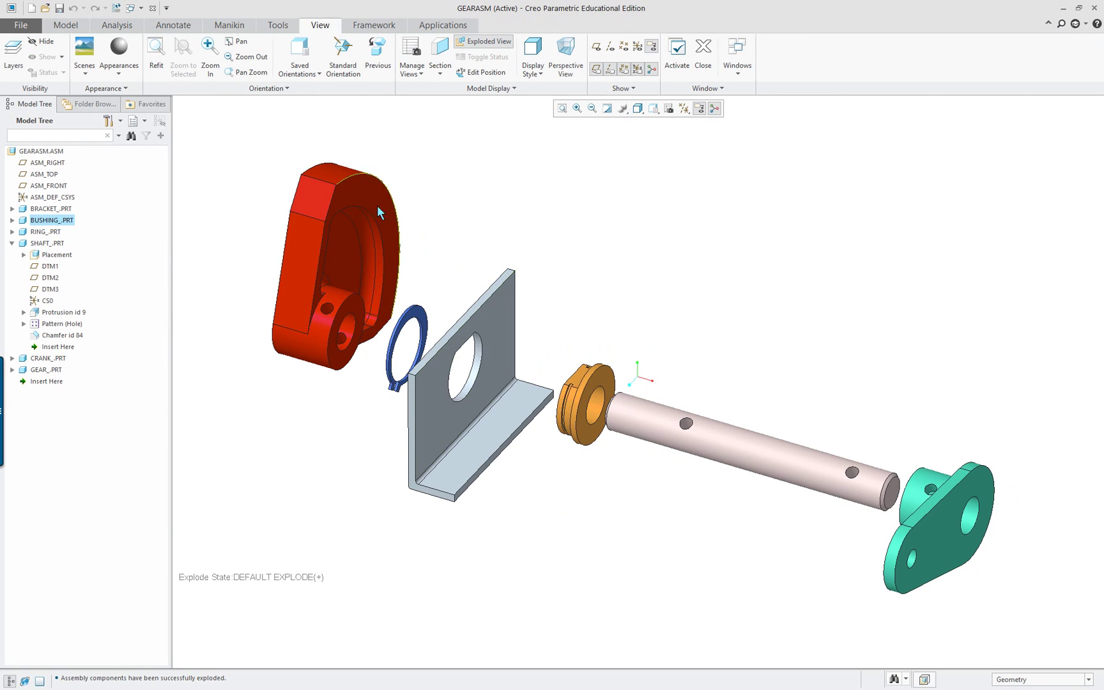
click(59, 8)
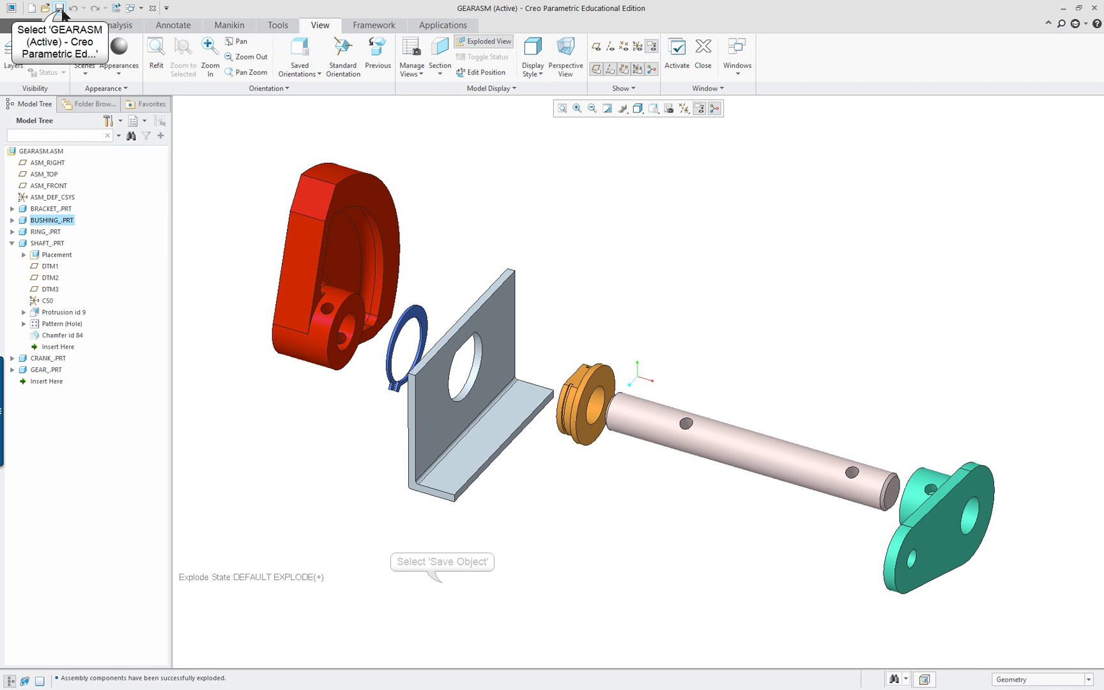
click(442, 583)
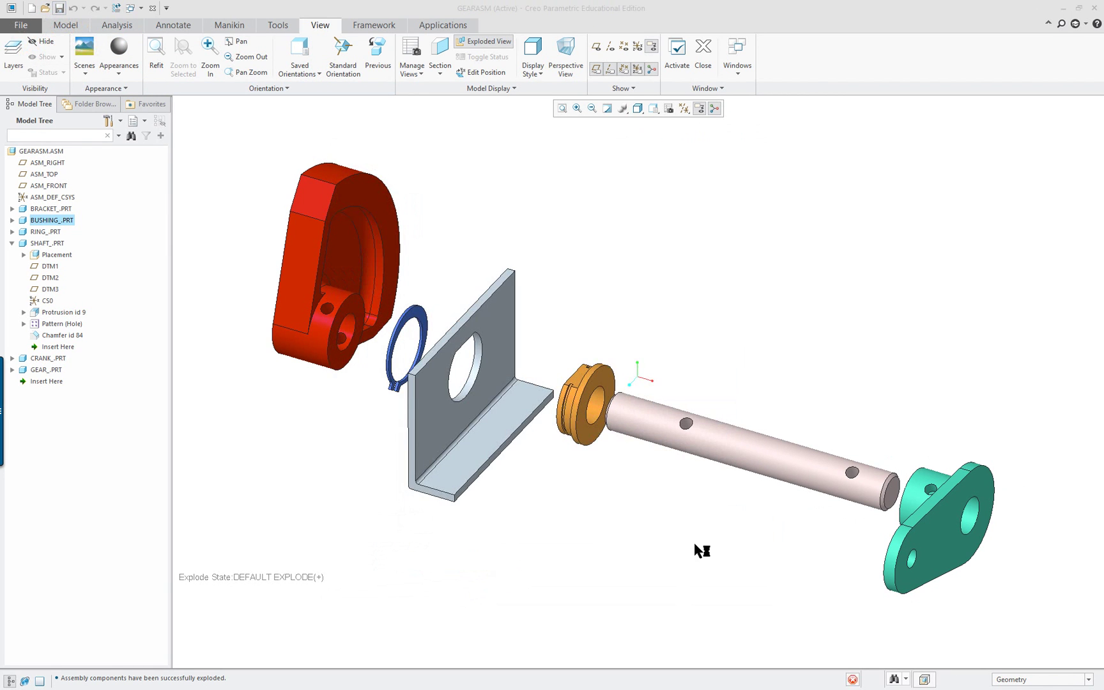
Switch between the exploded and assembled views to compare them, leaving the assembly unexploded
mouse_move(696, 547)
middle_down()
mouse_move(683, 547)
mouse_move(693, 543)
middle_up()
click(495, 44)
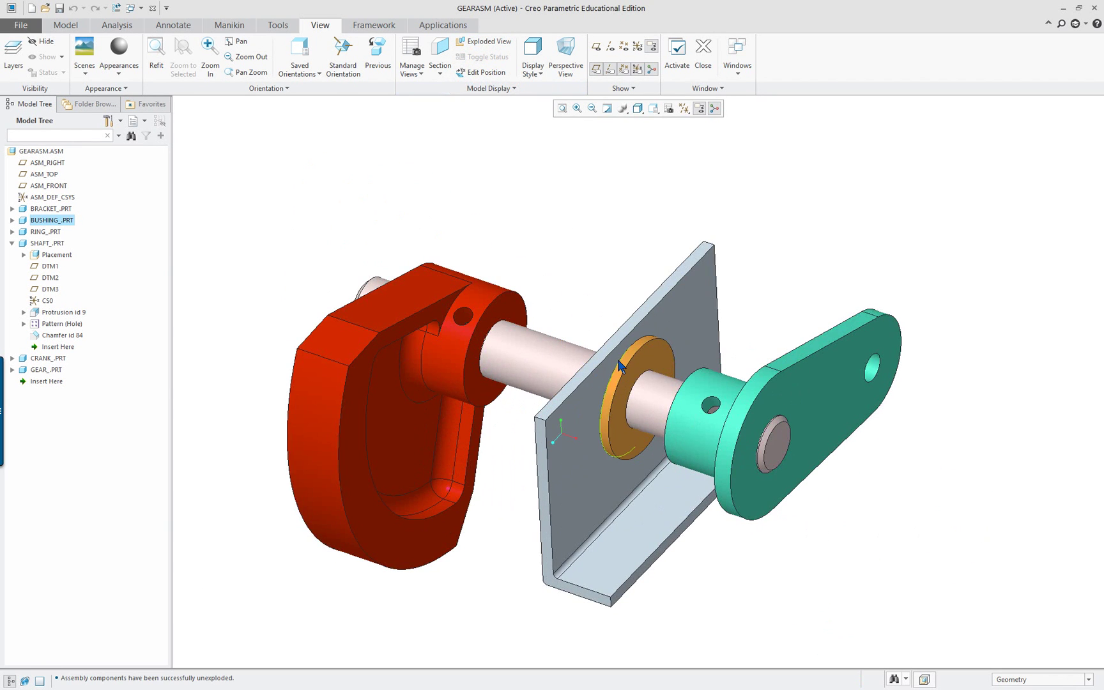
mouse_move(619, 365)
middle_down()
mouse_move(594, 368)
mouse_move(632, 368)
middle_up()
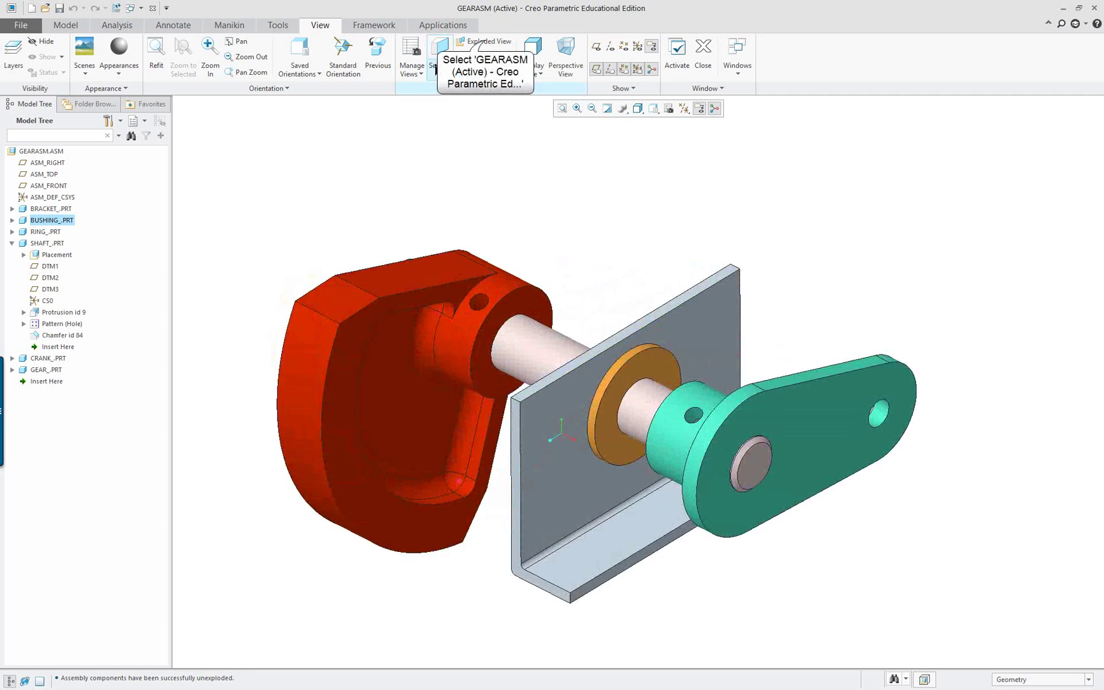
click(487, 42)
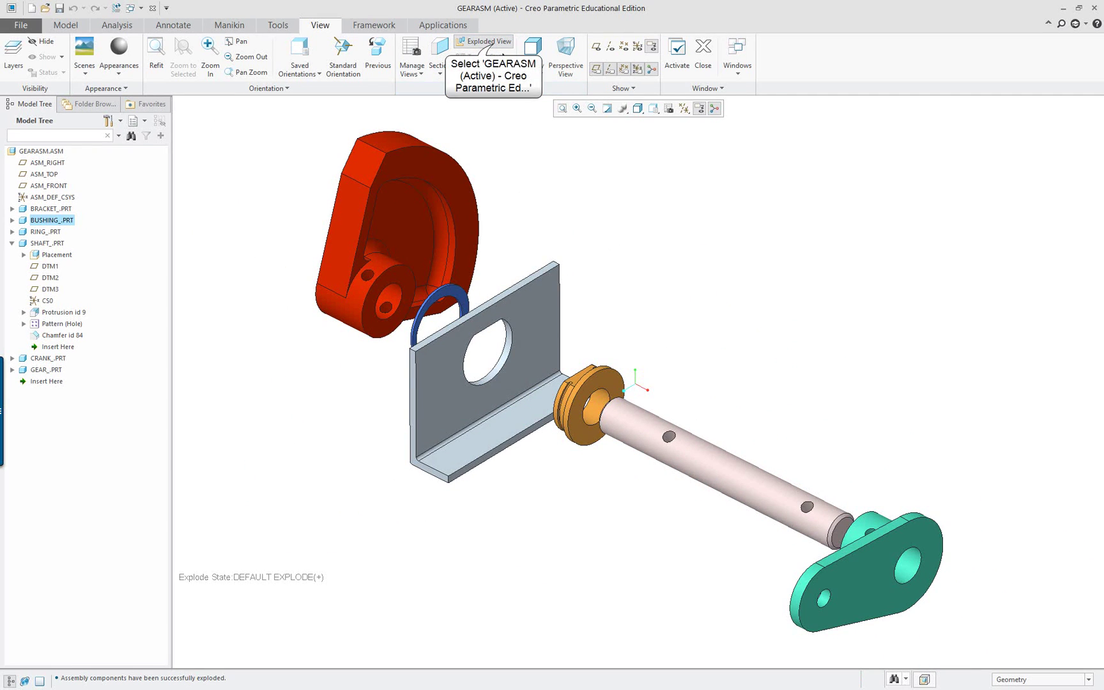
click(493, 44)
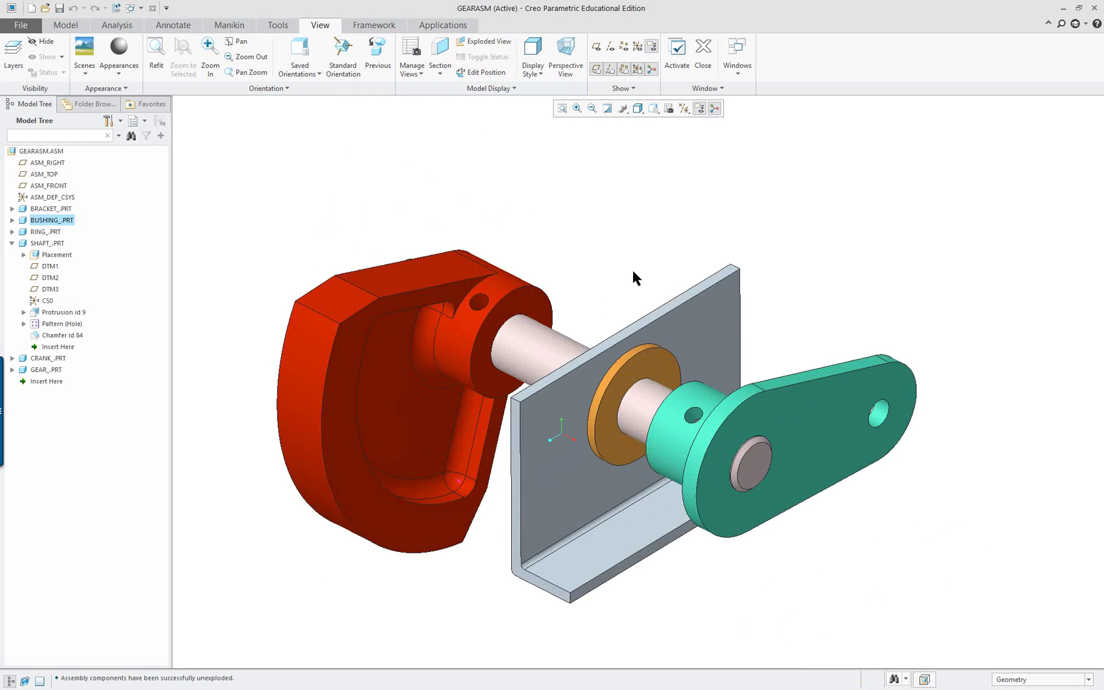
mouse_move(620, 337)
middle_down()
mouse_move(756, 313)
mouse_move(614, 338)
middle_up()
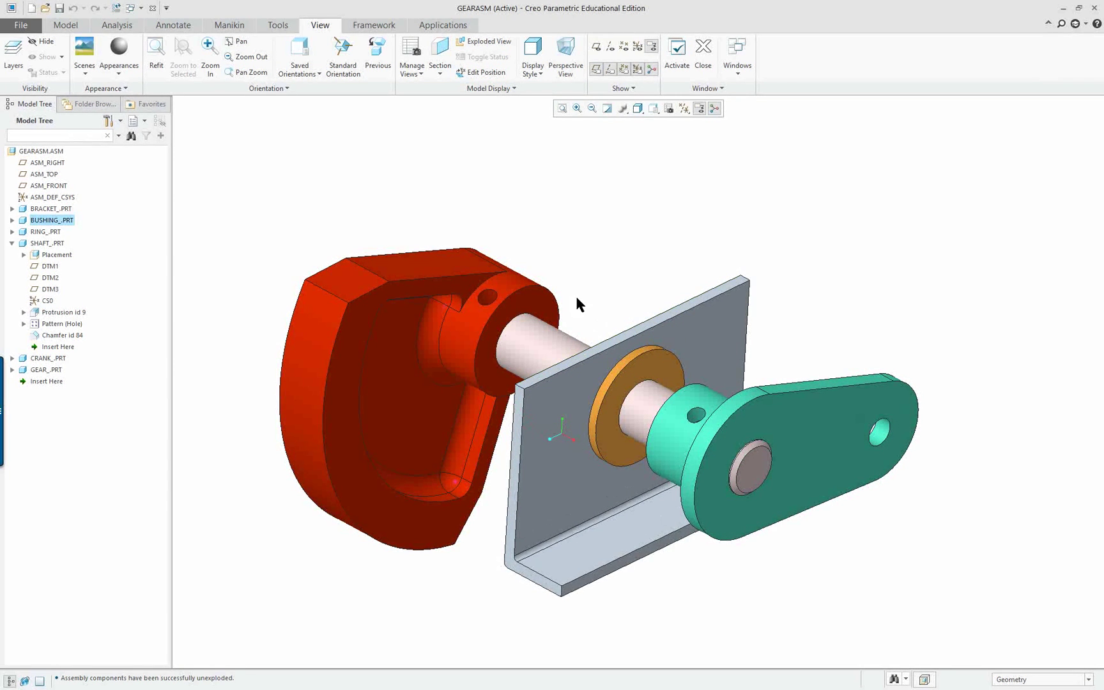